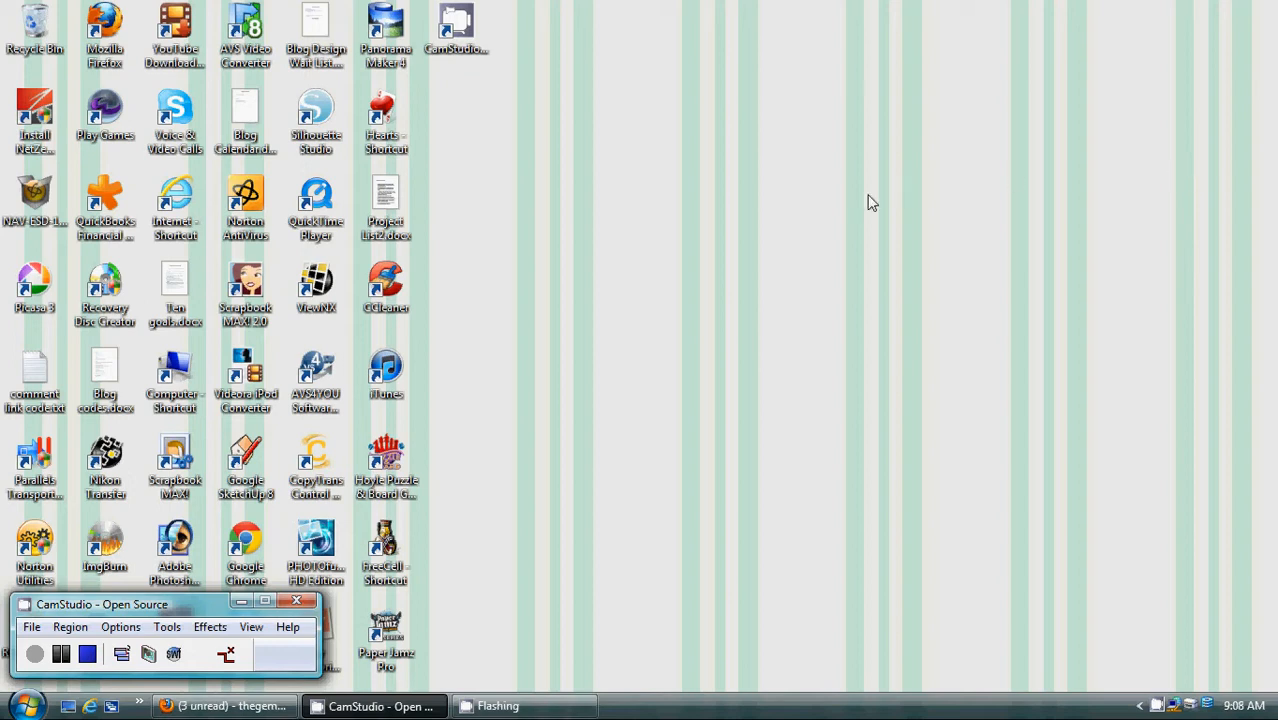
Open the Windows display settings to check the main monitor's resolution, and close the Personalization window.
right_click(718, 212)
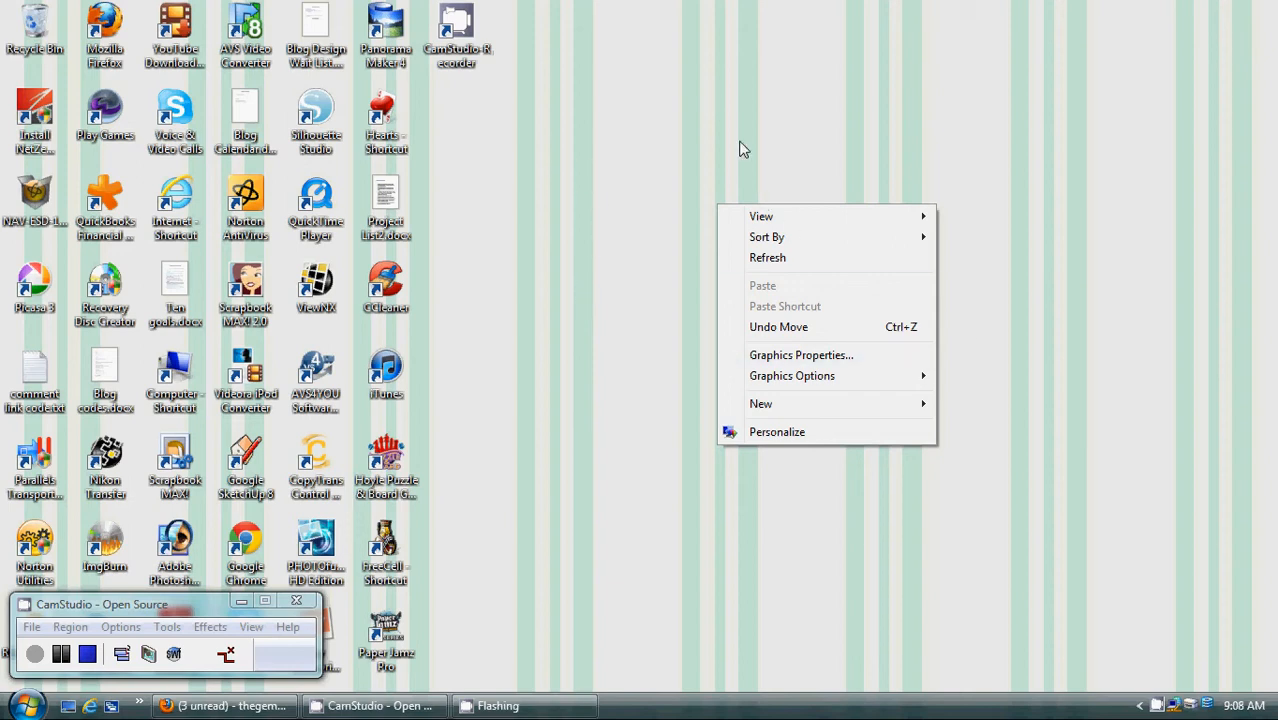
click(790, 433)
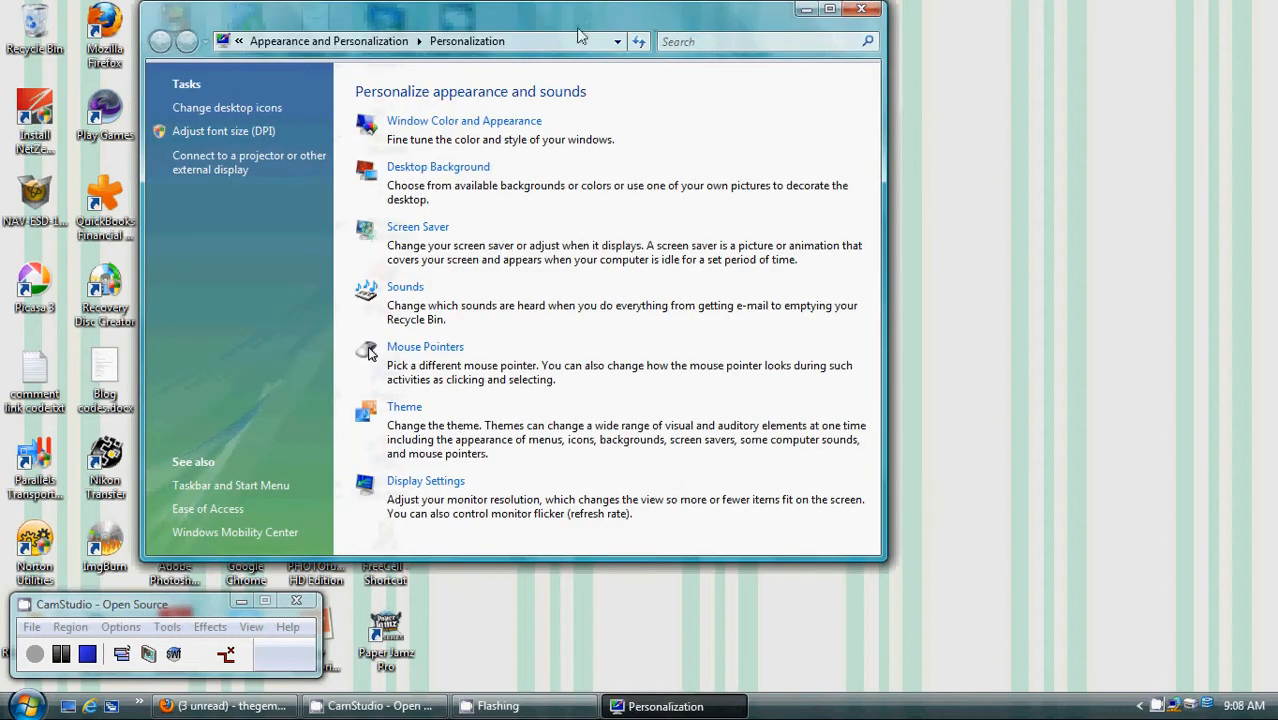
drag(580, 24, 726, 84)
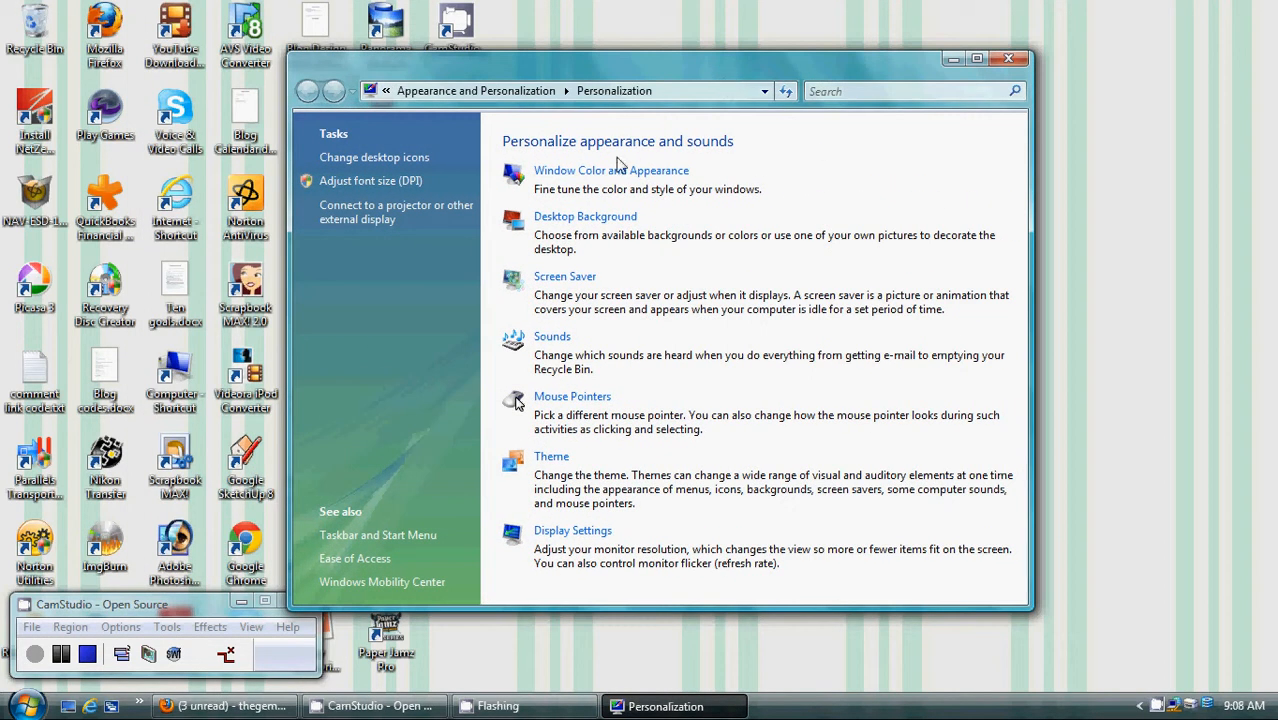
click(570, 531)
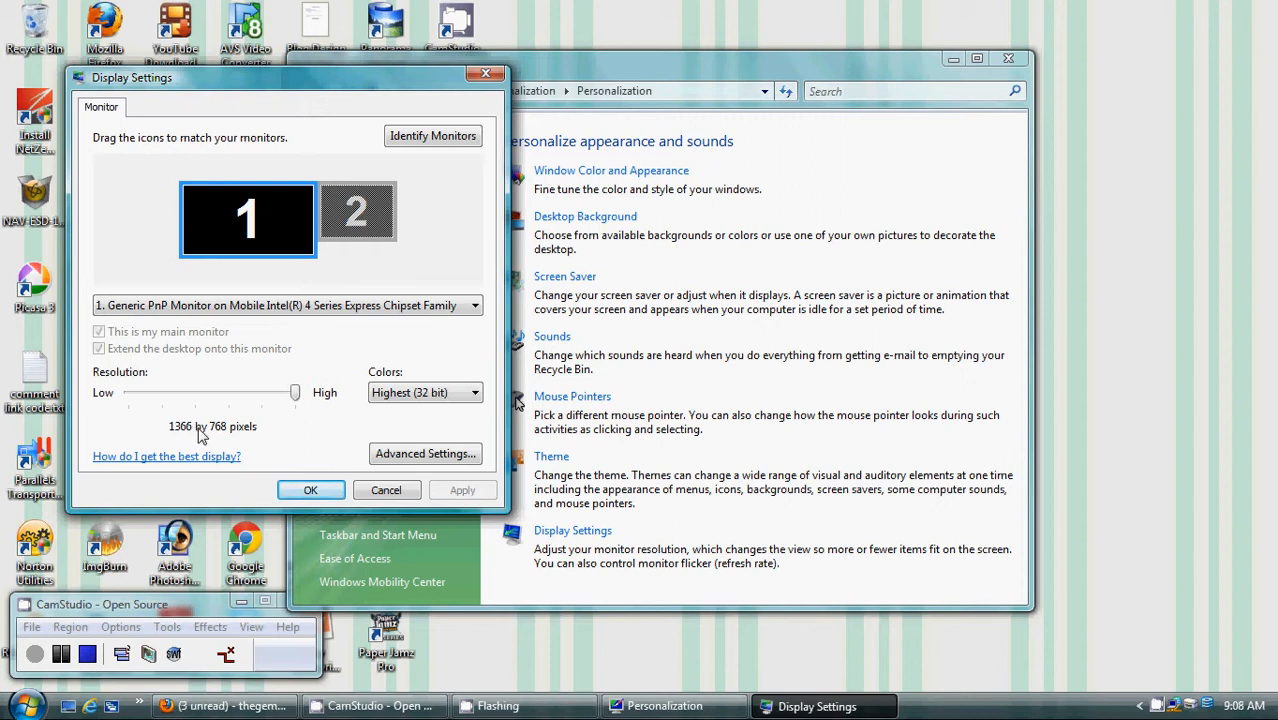
click(1008, 58)
drag(391, 94, 889, 85)
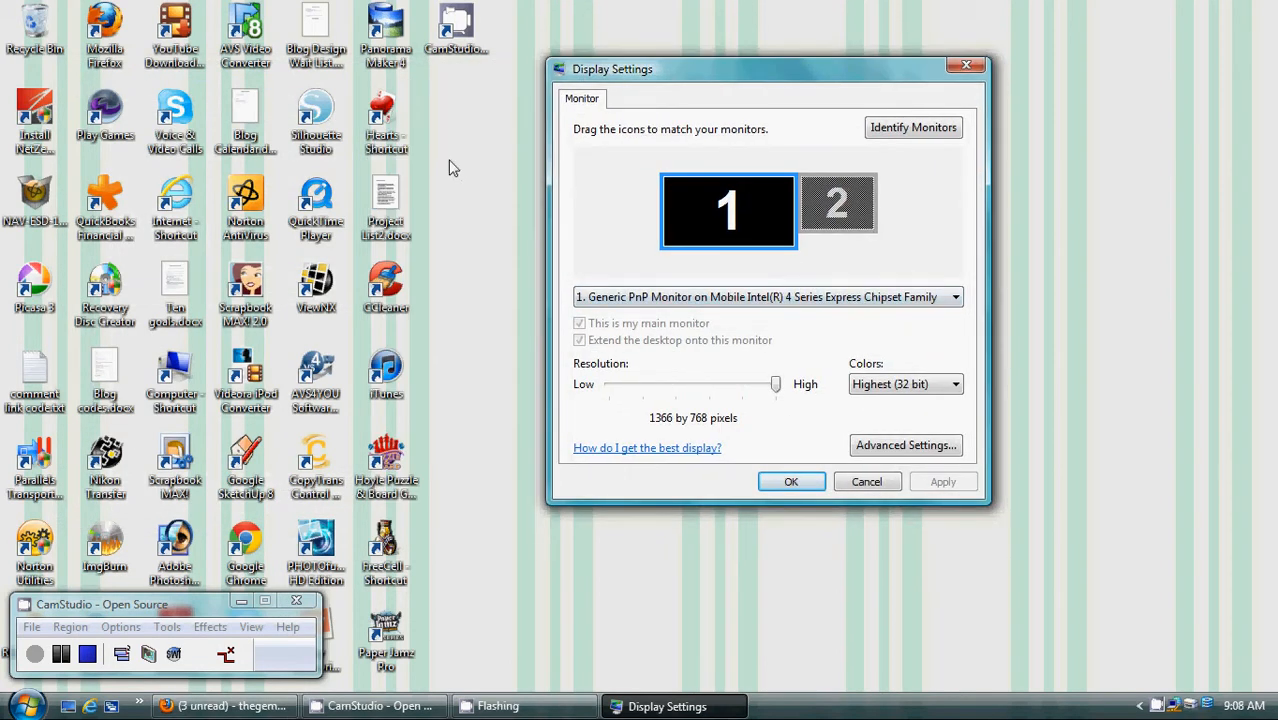
Launch My Memories Suite and start a design-your-own portrait album with a custom size measured in pixels.
click(24, 706)
click(70, 493)
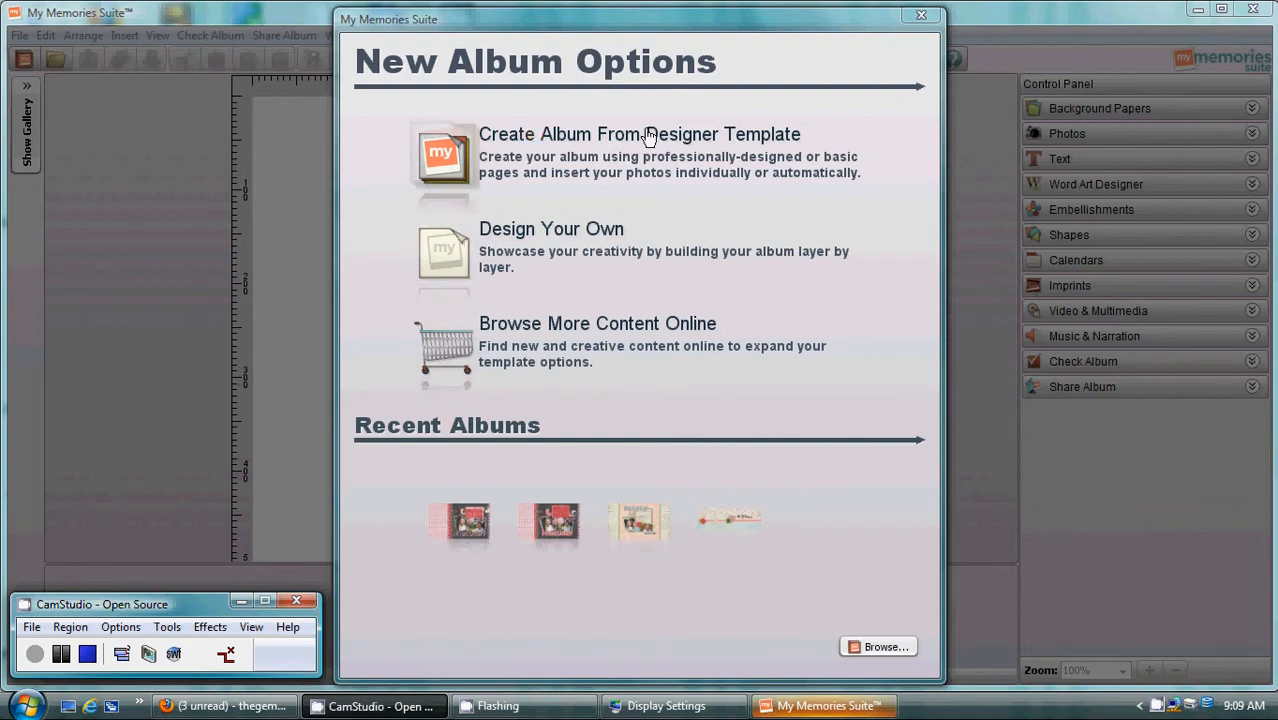
click(510, 236)
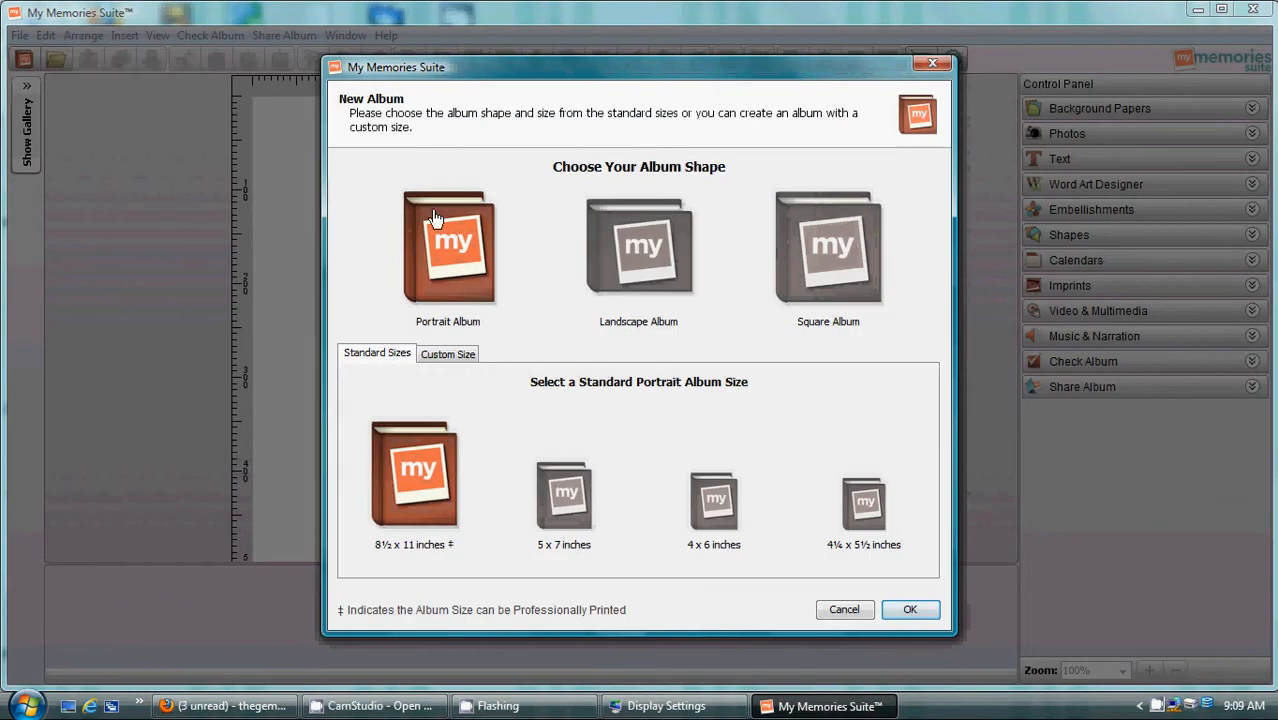
click(447, 356)
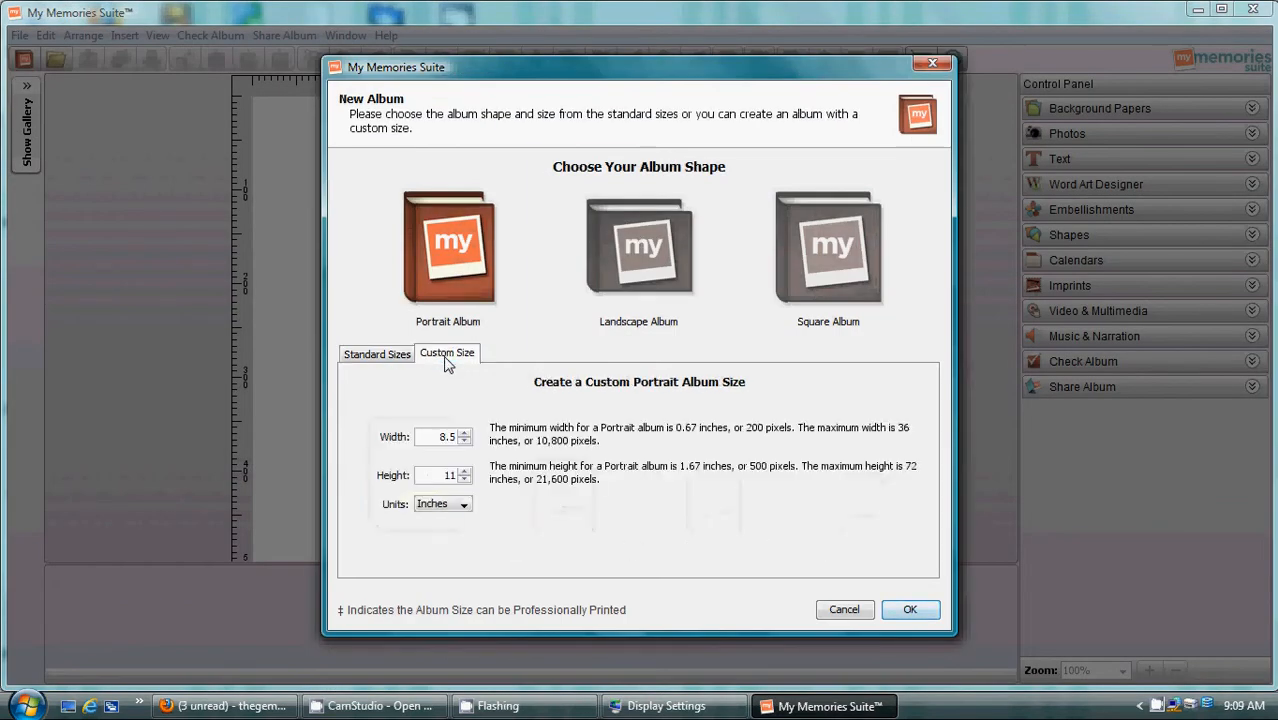
click(463, 505)
click(451, 537)
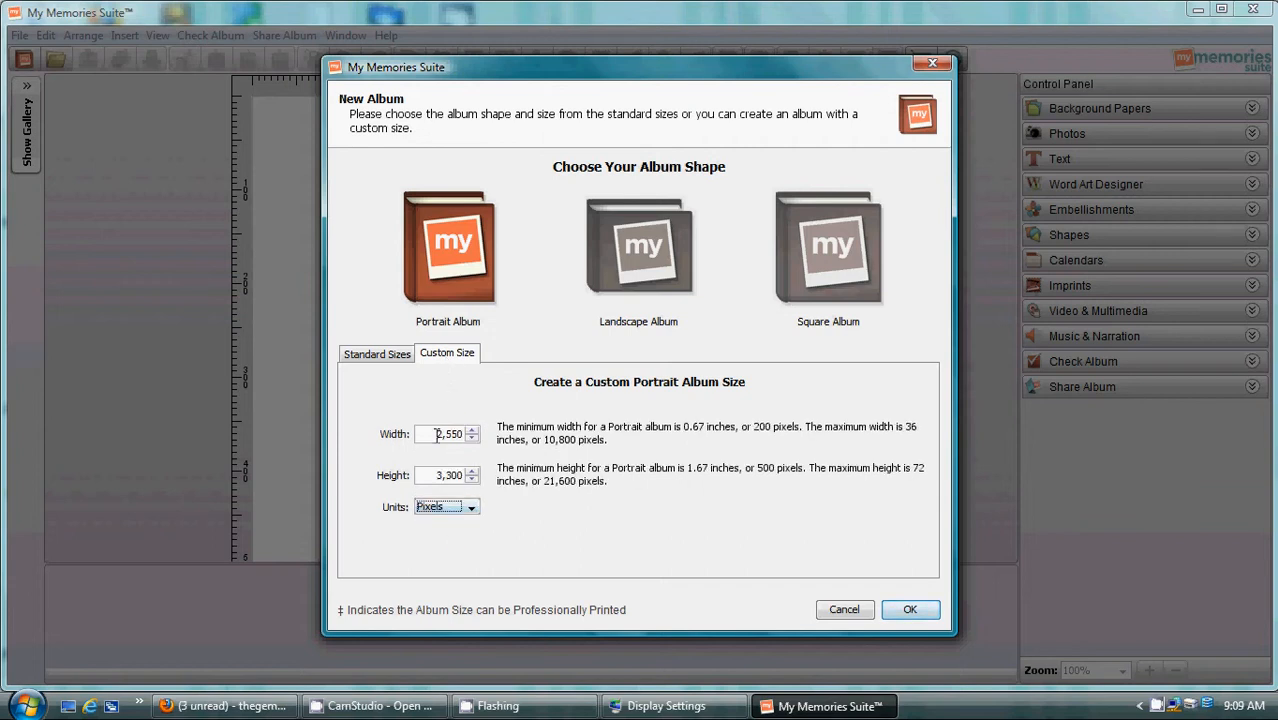
Set the custom album's width to 1366 pixels, checking it against the monitor resolution in the display settings.
drag(440, 434, 529, 440)
text(1633)
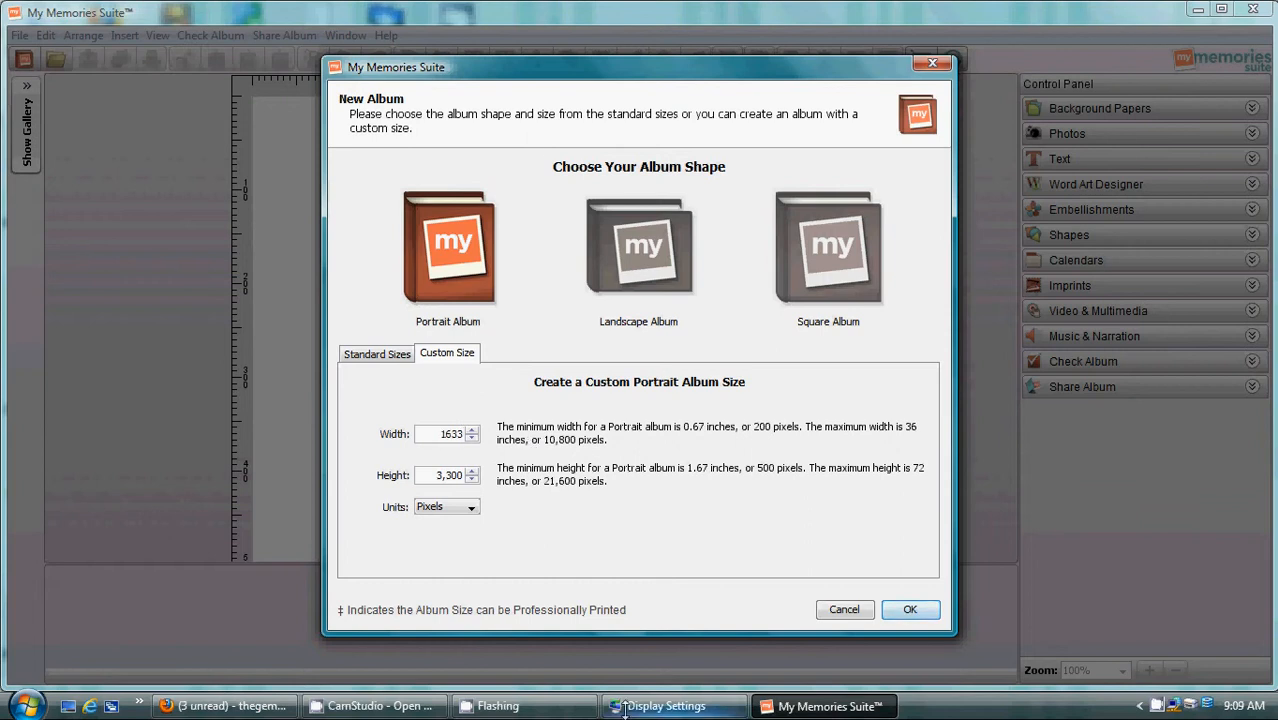
click(666, 706)
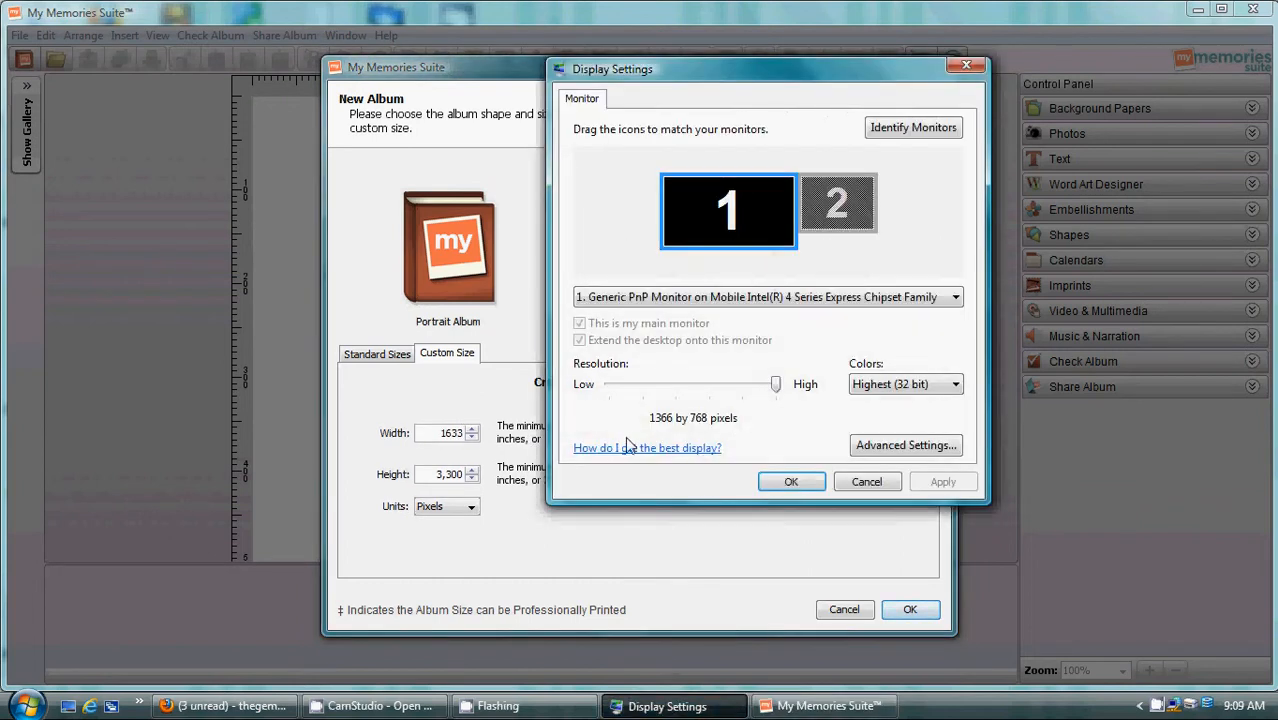
click(464, 432)
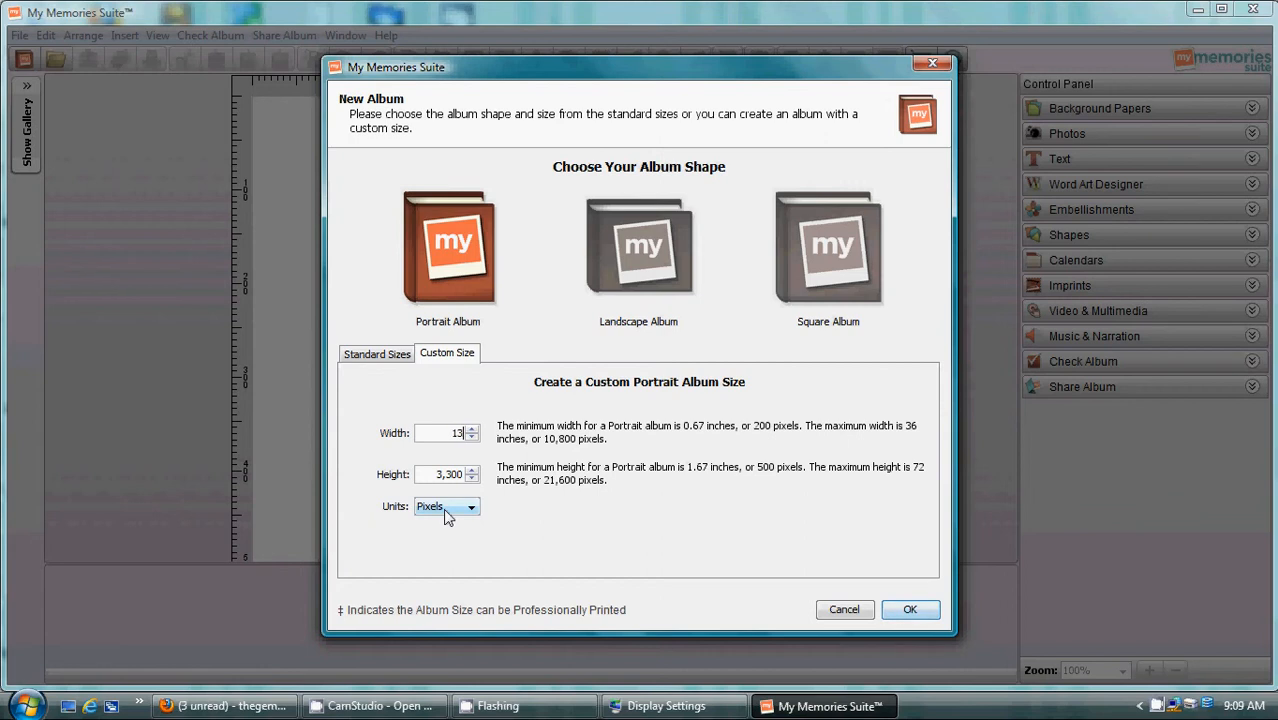
text(66)
Set the album's height to 768 pixels, create the album and dismiss the display settings without changes.
click(645, 706)
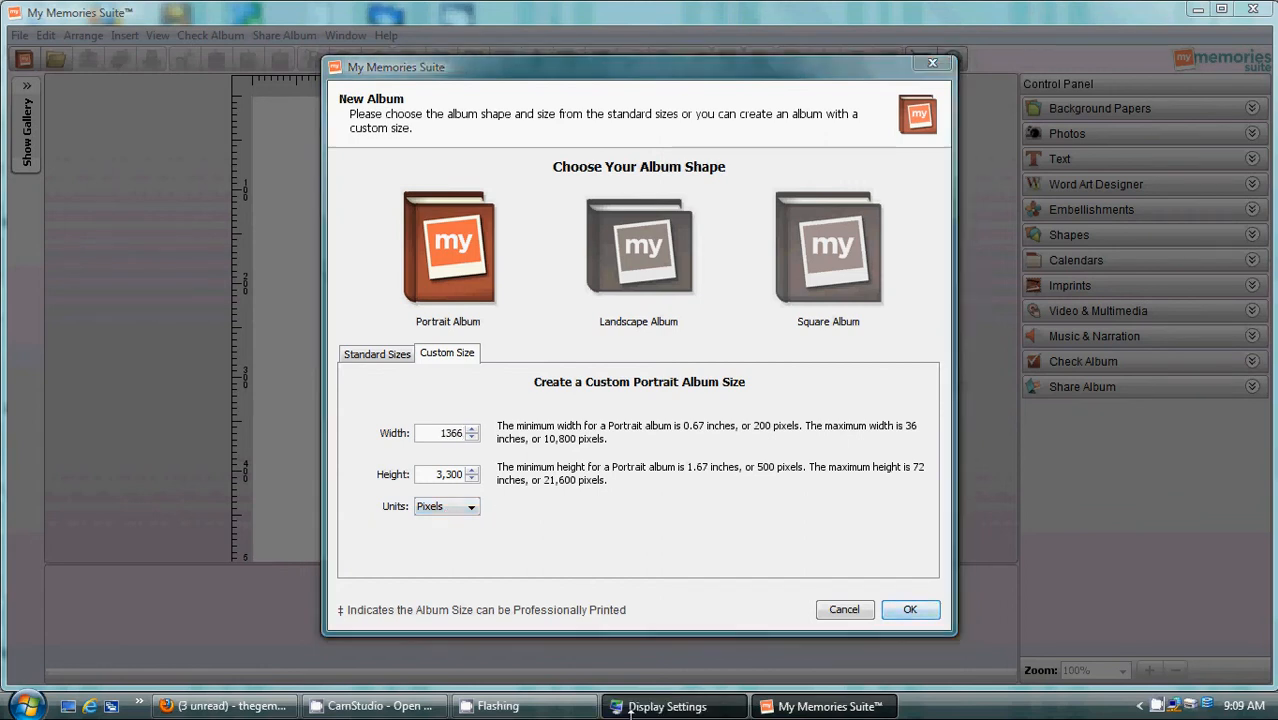
click(434, 475)
drag(434, 475, 480, 478)
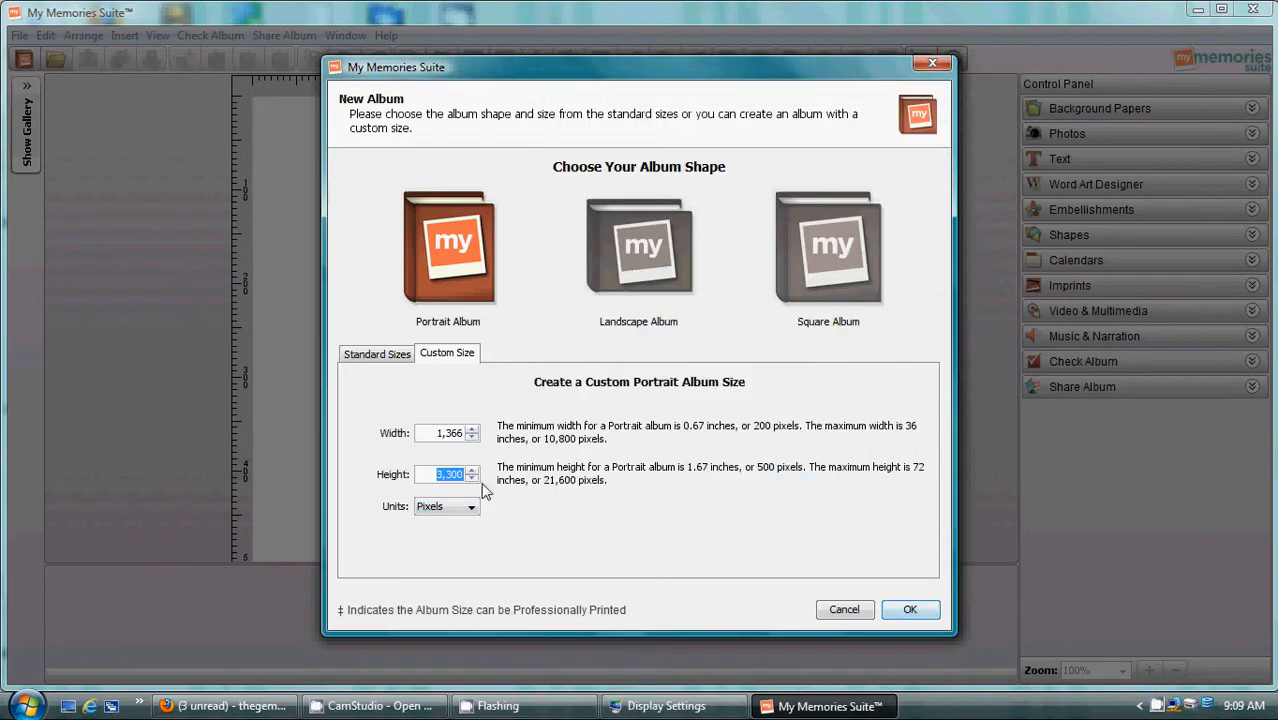
text(768)
click(907, 607)
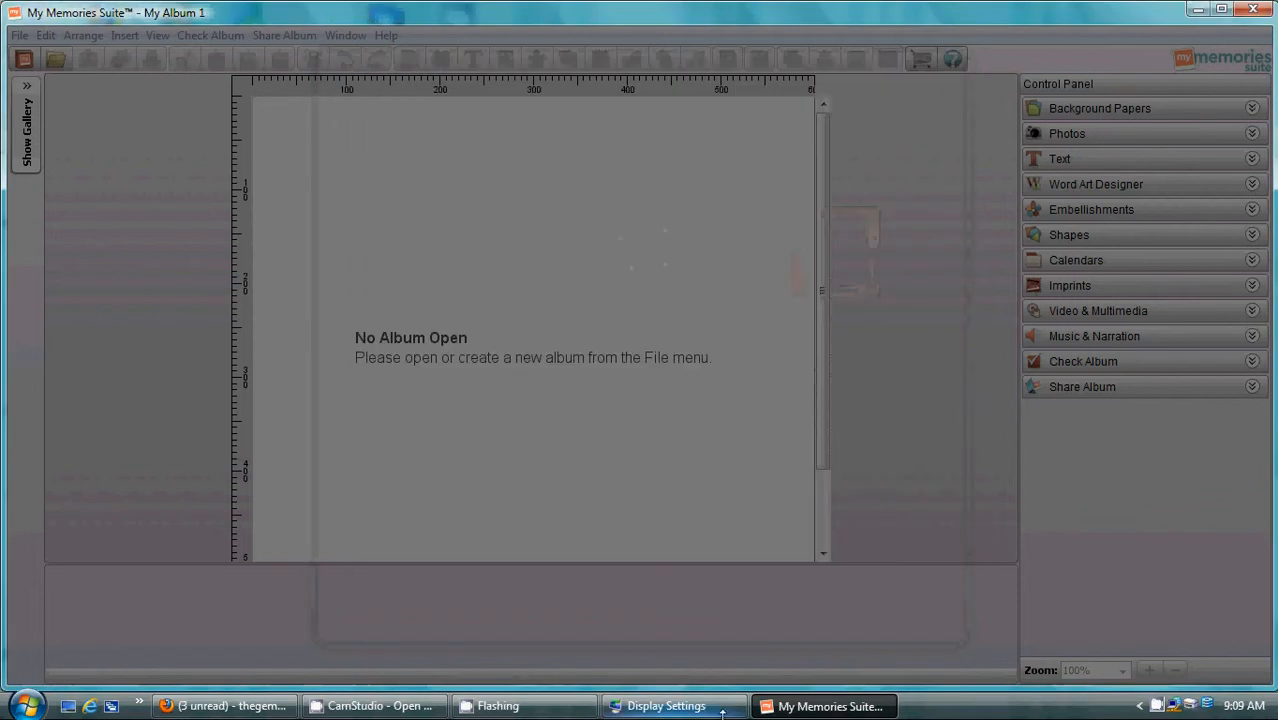
click(711, 706)
click(867, 480)
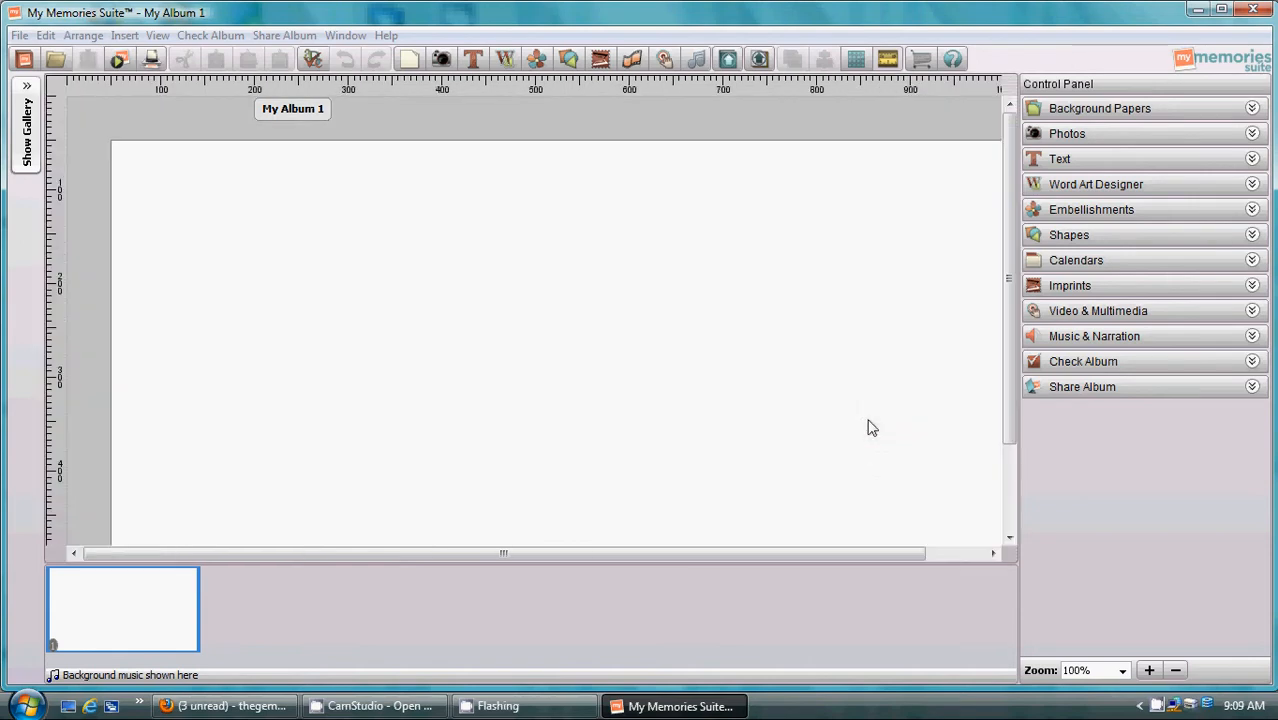
Apply the pink paper with rows of small black hearts from the Some_Birdy_Loves_You_Pack folder as a custom page background.
click(1176, 670)
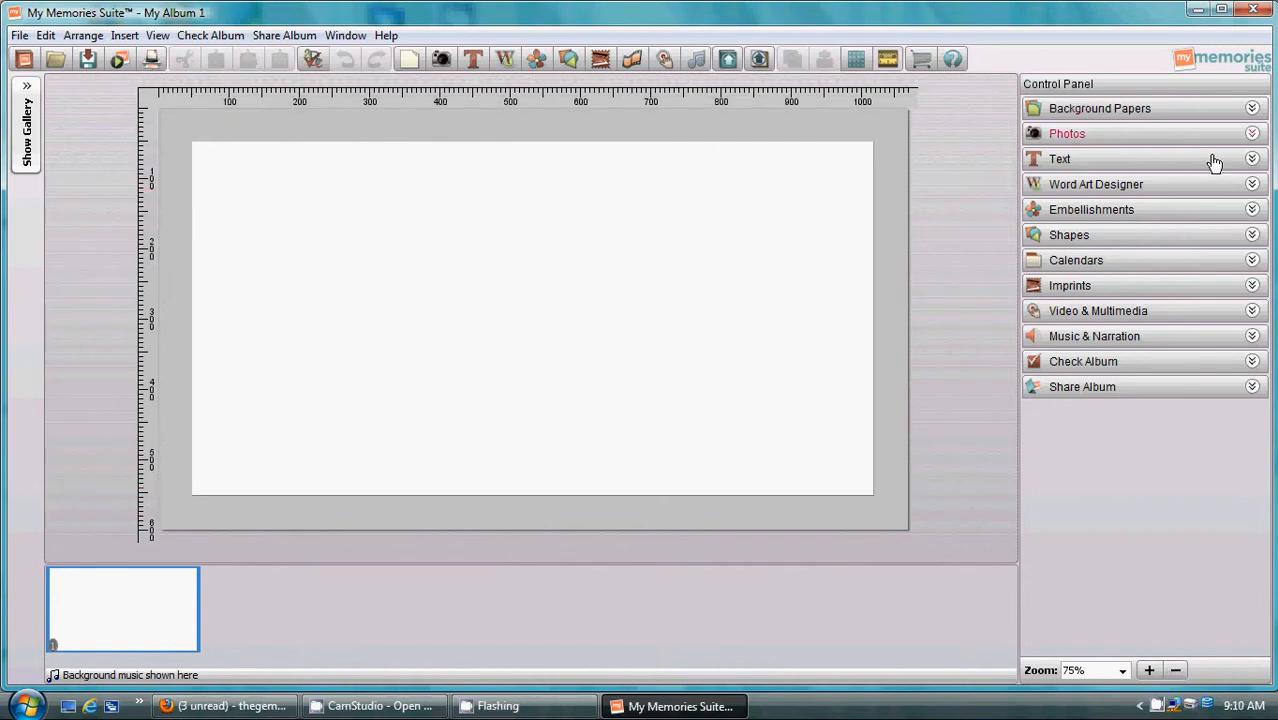
click(1121, 110)
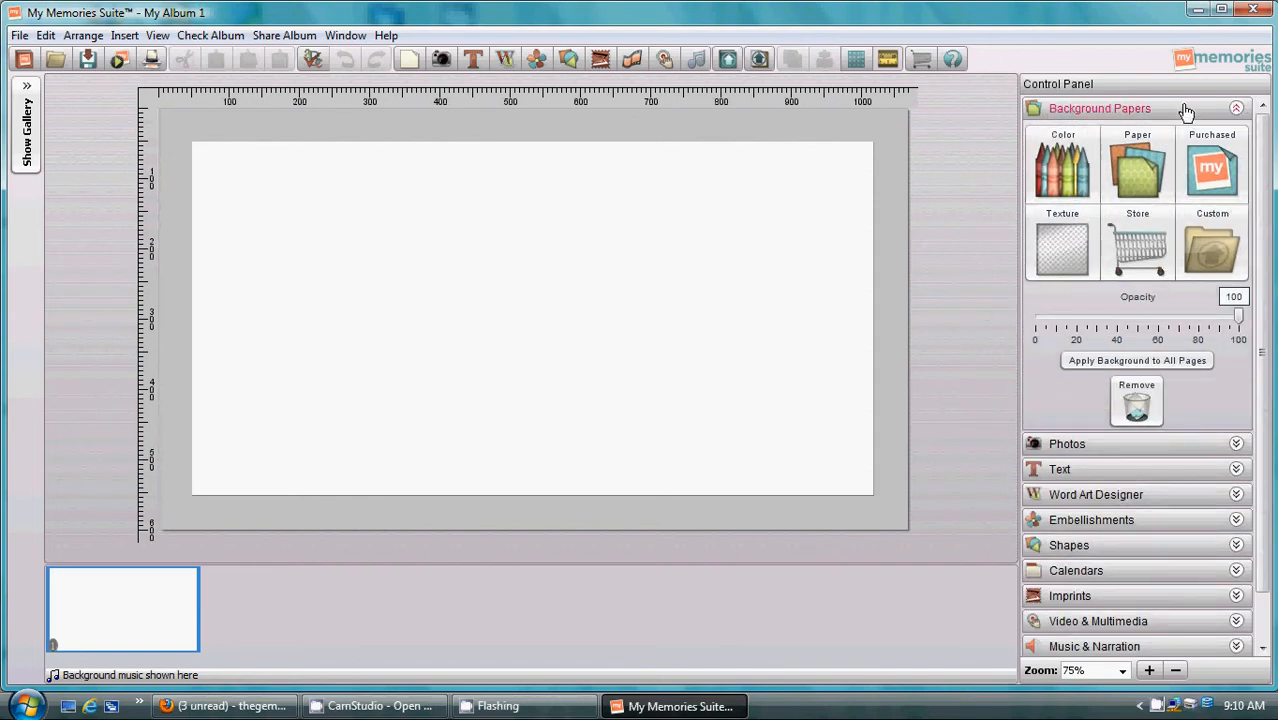
click(1215, 258)
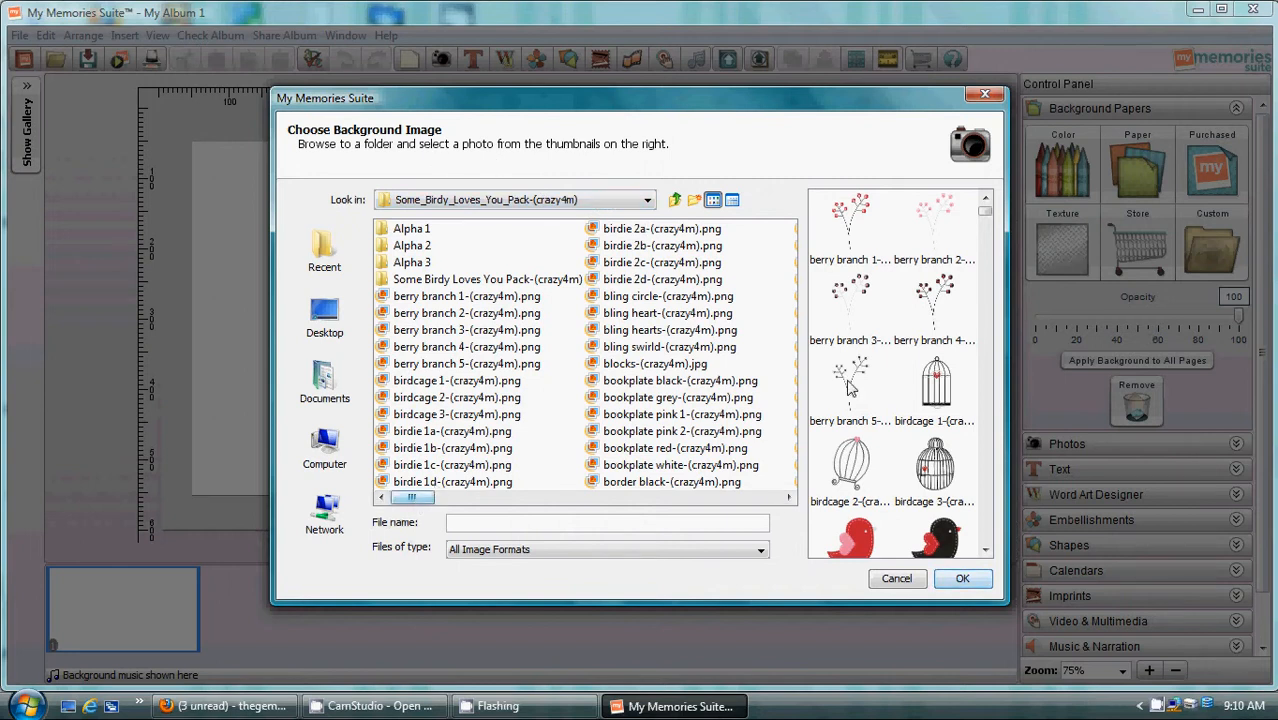
drag(985, 211, 1005, 390)
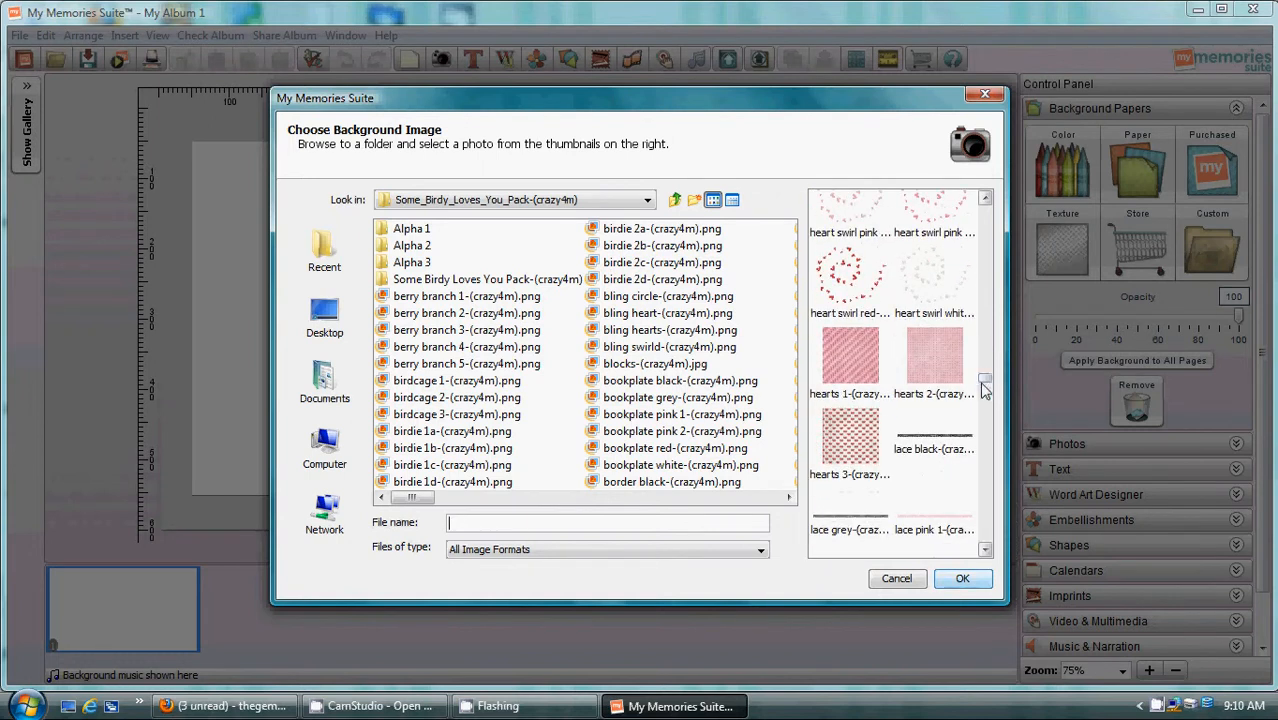
click(938, 370)
click(960, 580)
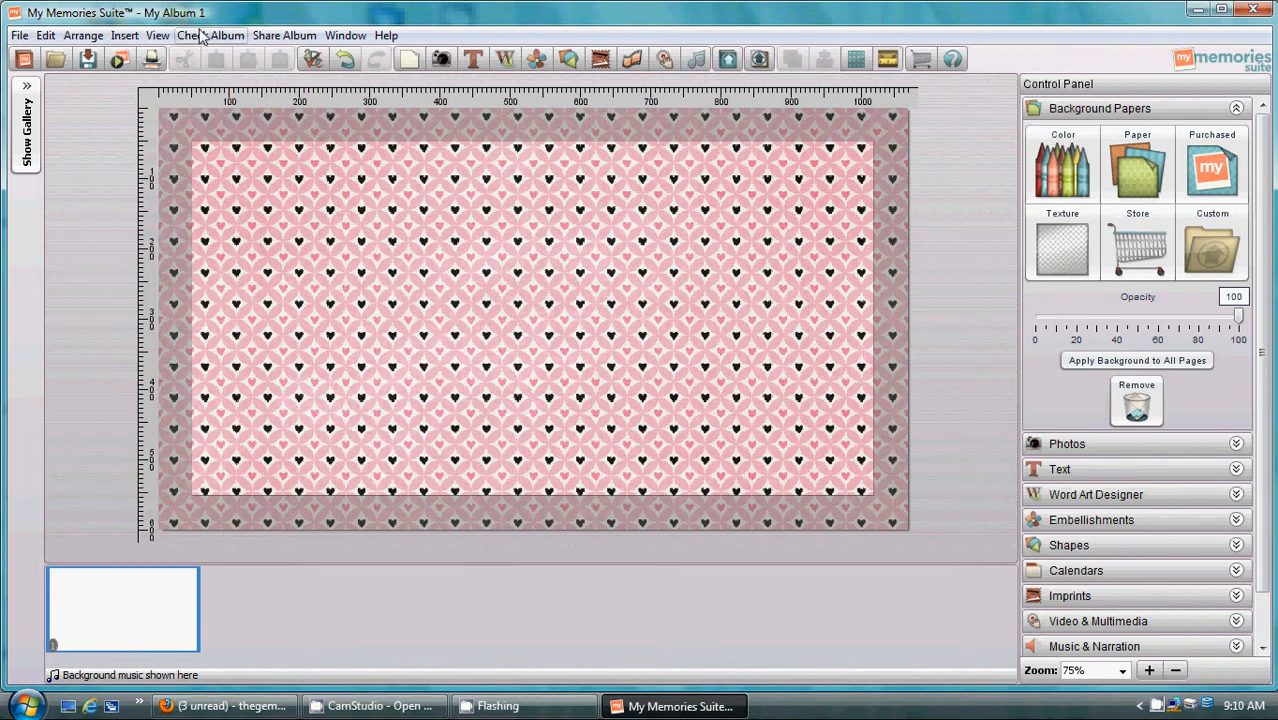
Turn off the Trim Area - Large Photo Album guide on the page.
click(157, 35)
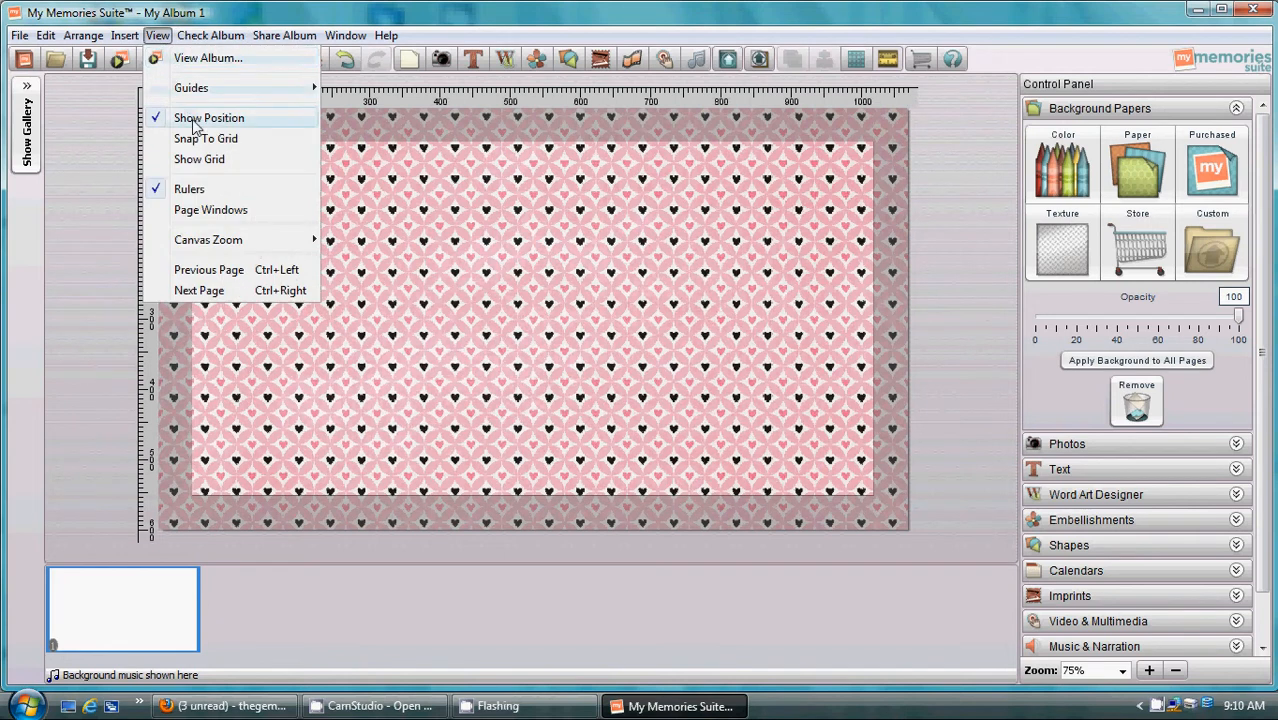
mouse_move(200, 89)
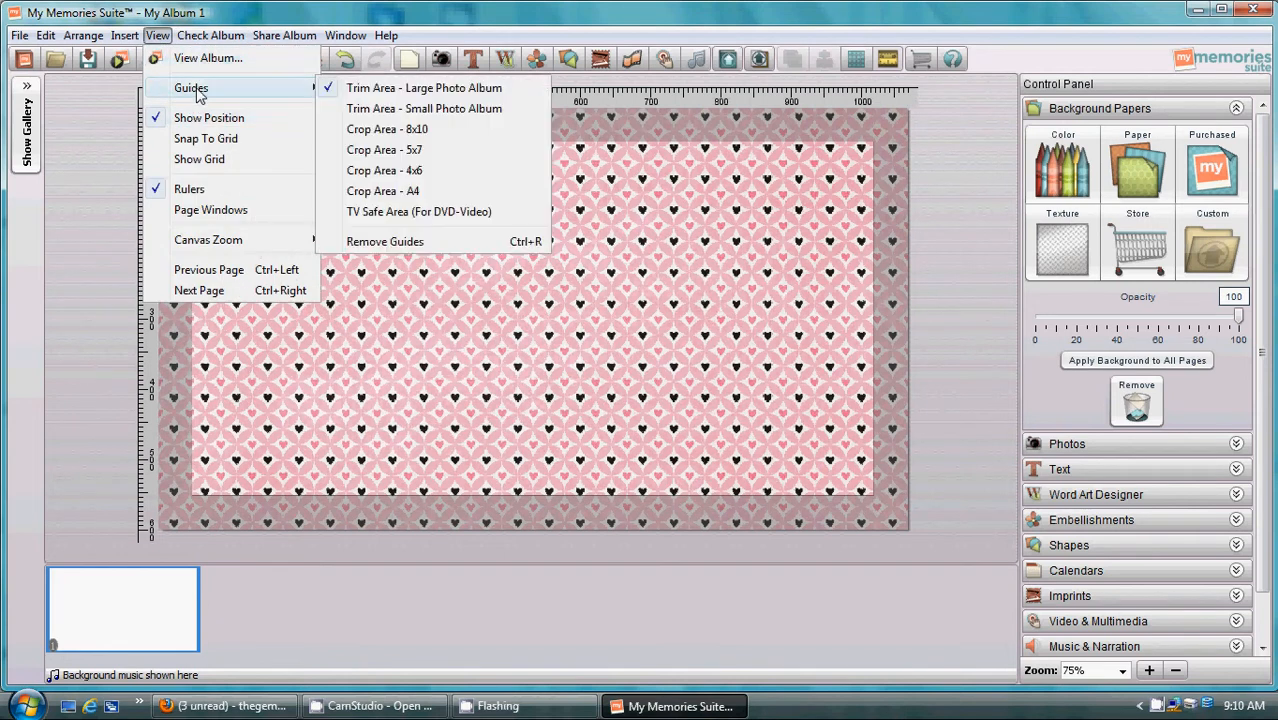
click(380, 88)
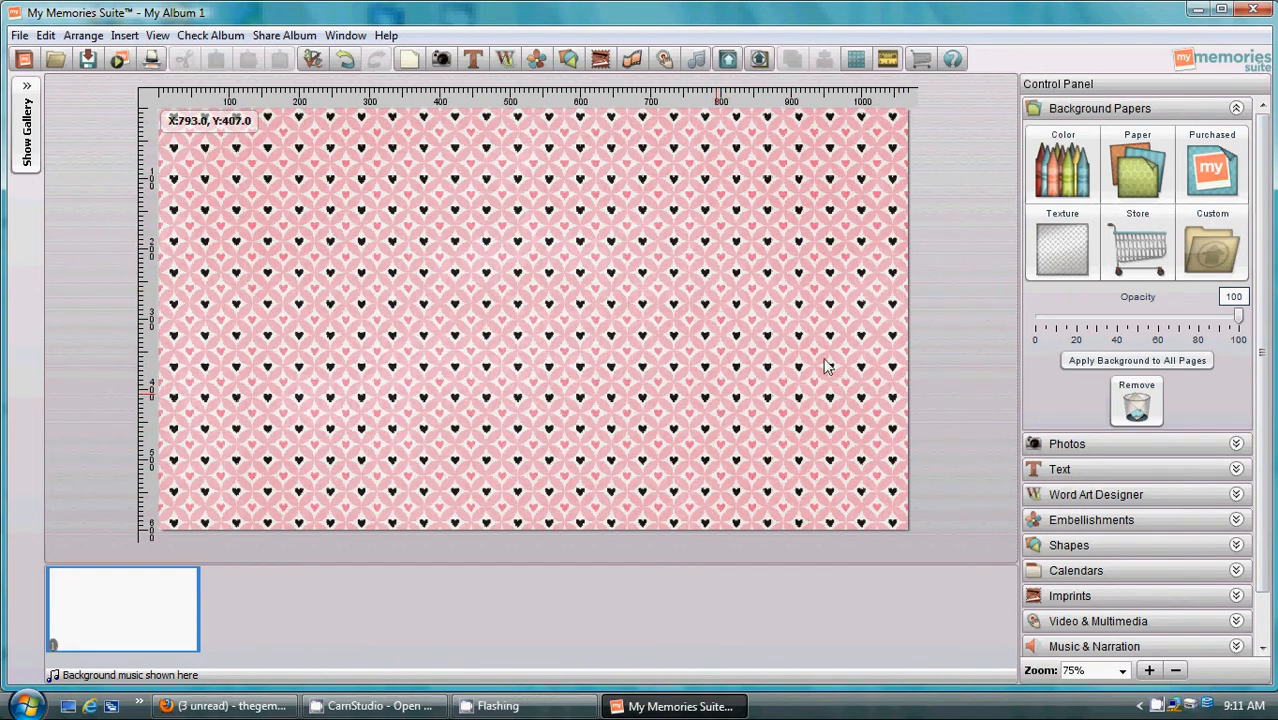
Add a full-height photo box over the right part of the page, narrow it from its left edge and leave a thin background strip beside it.
scroll(1241, 248, down, 2)
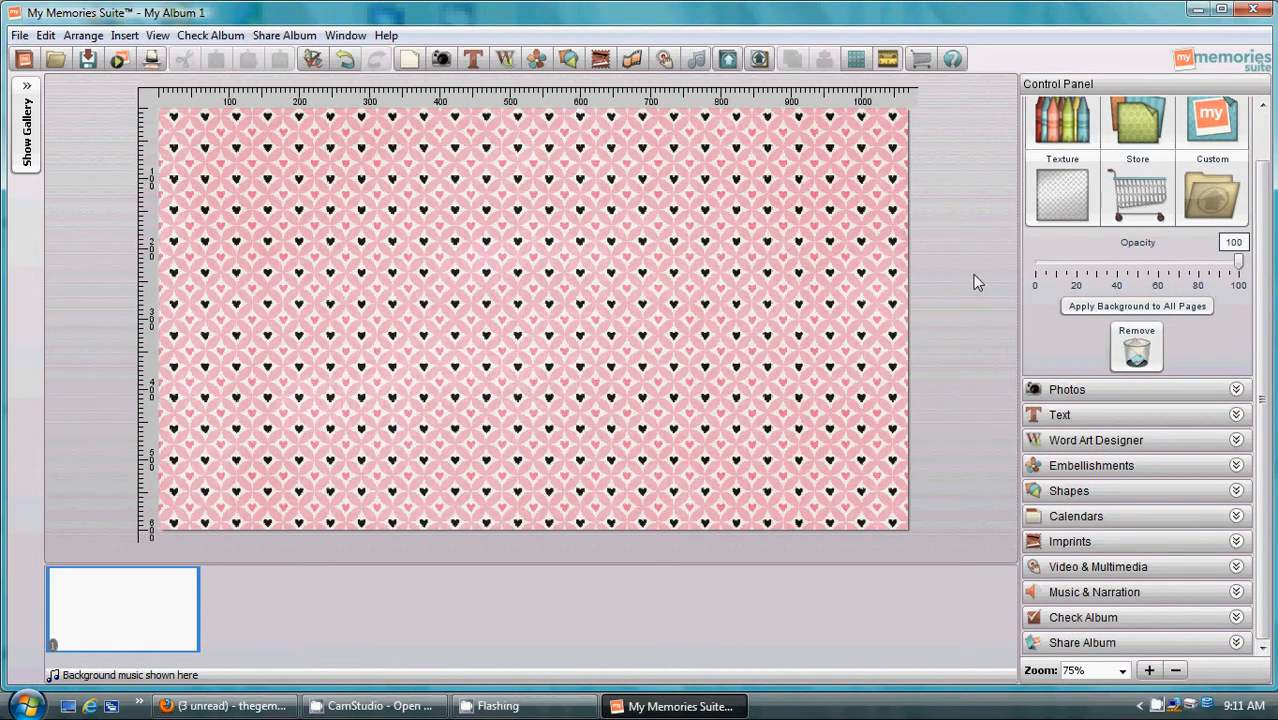
click(1062, 390)
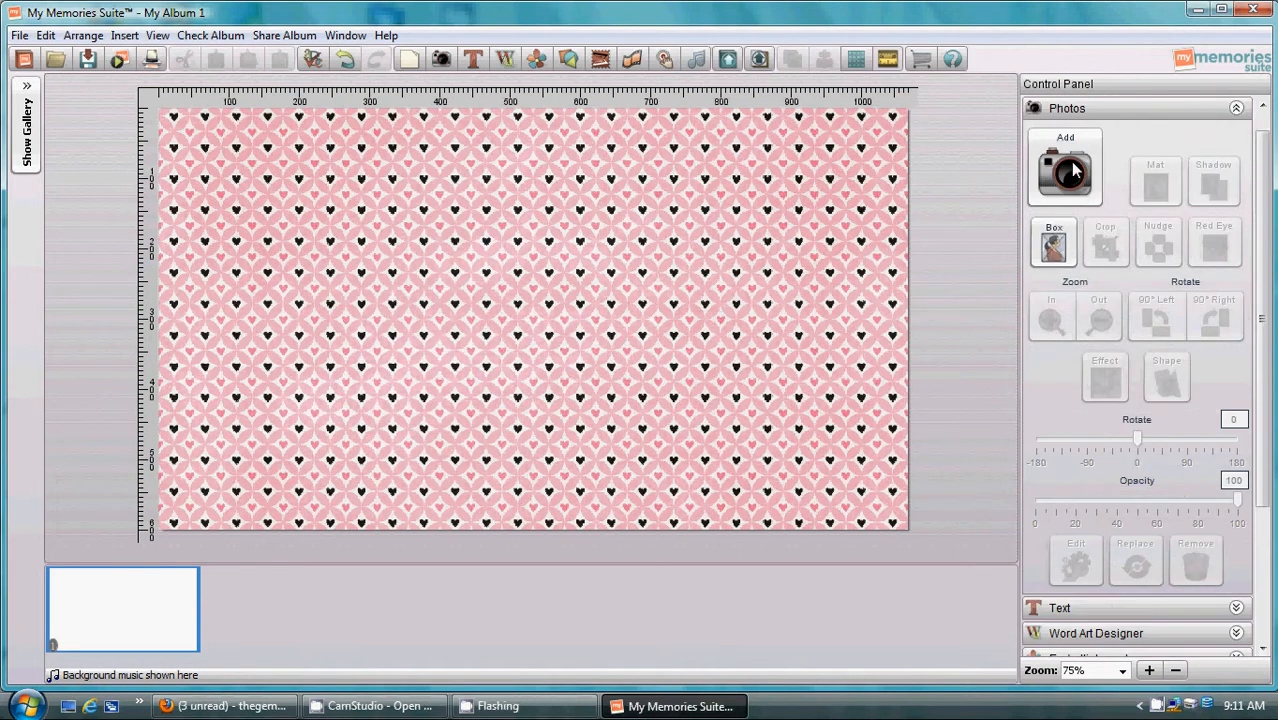
click(1054, 245)
drag(625, 285, 757, 291)
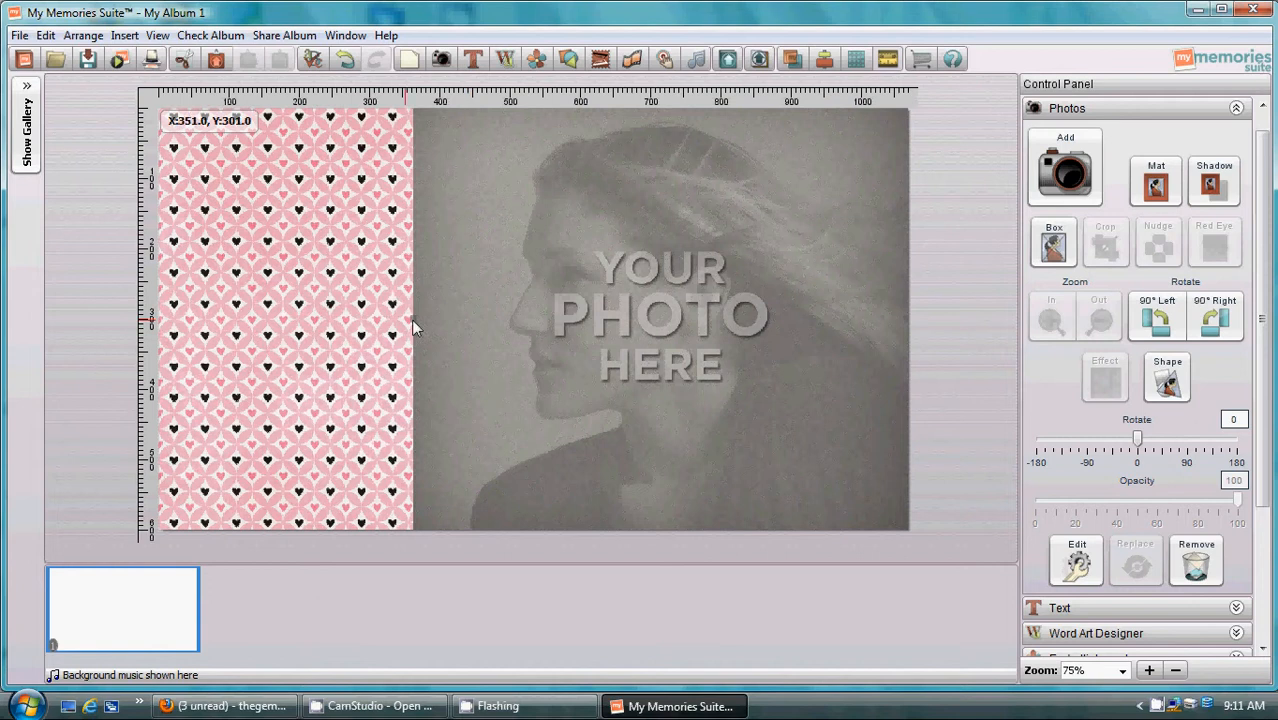
drag(413, 318, 465, 322)
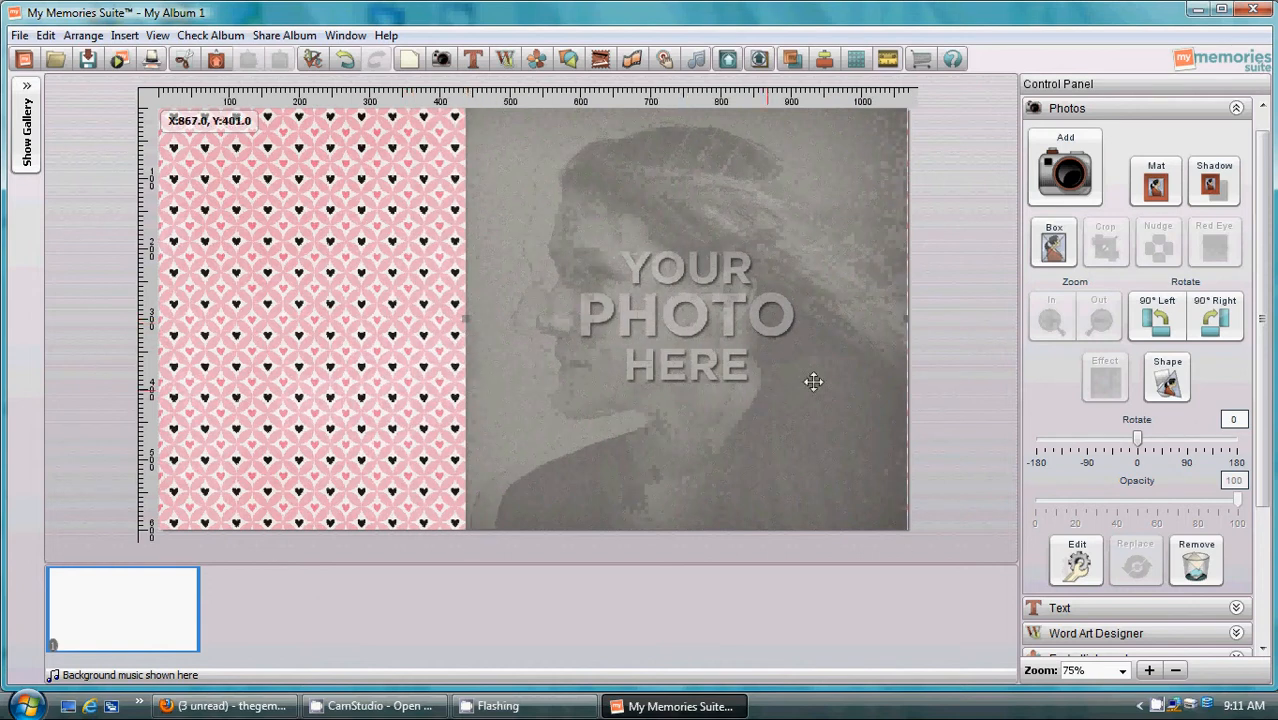
drag(797, 364, 793, 364)
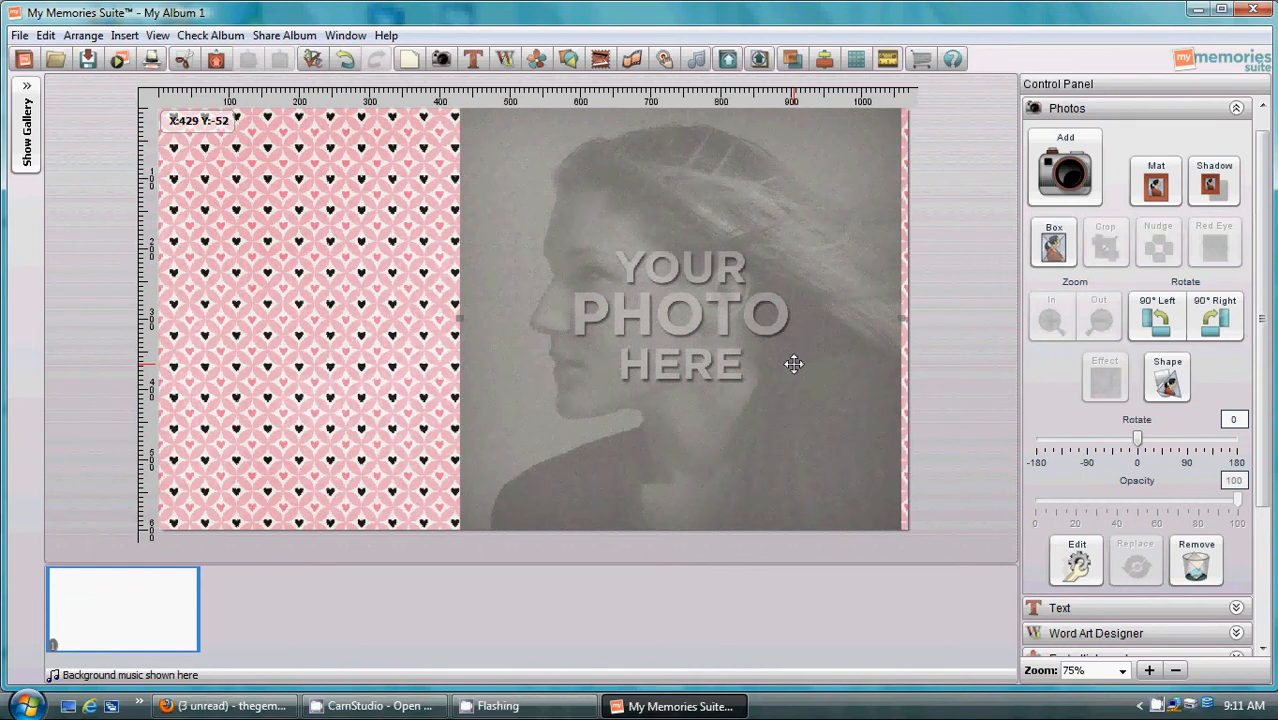
Fill the photo box with the black grid-(crazy4m).jpg paper and accept it in the photo editor with its default framing.
double_click(685, 314)
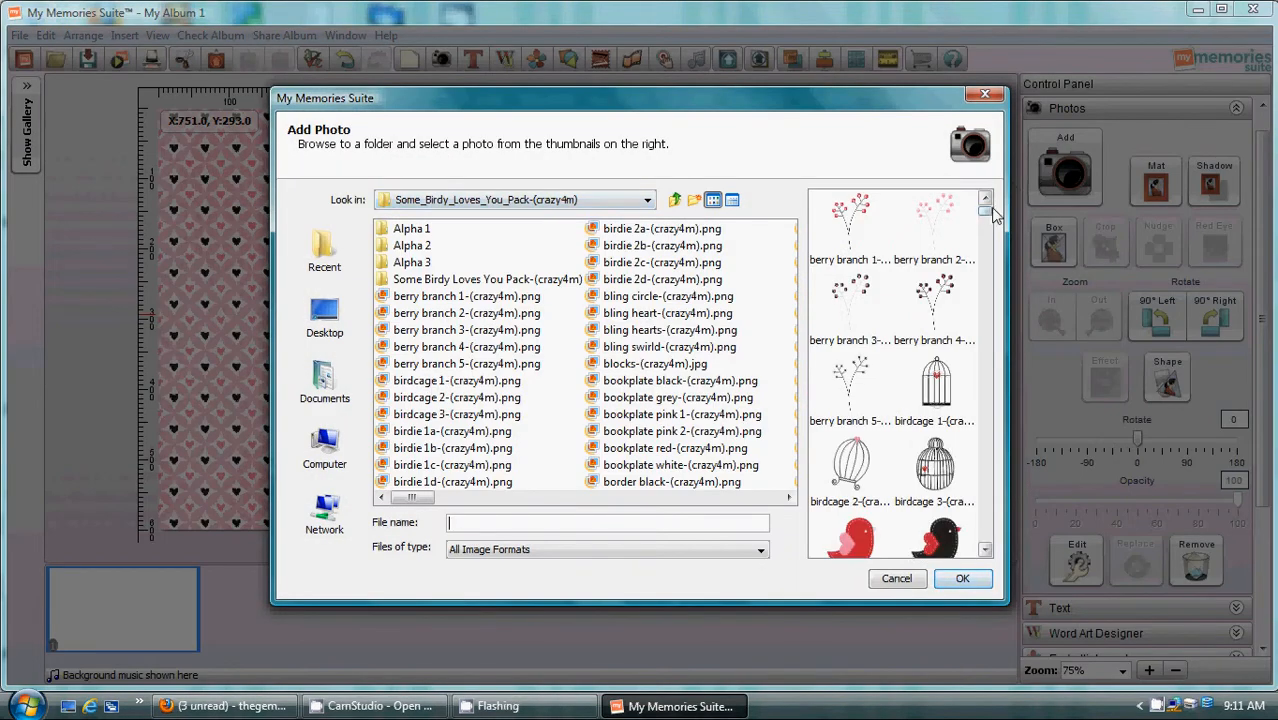
drag(988, 218, 982, 368)
click(851, 231)
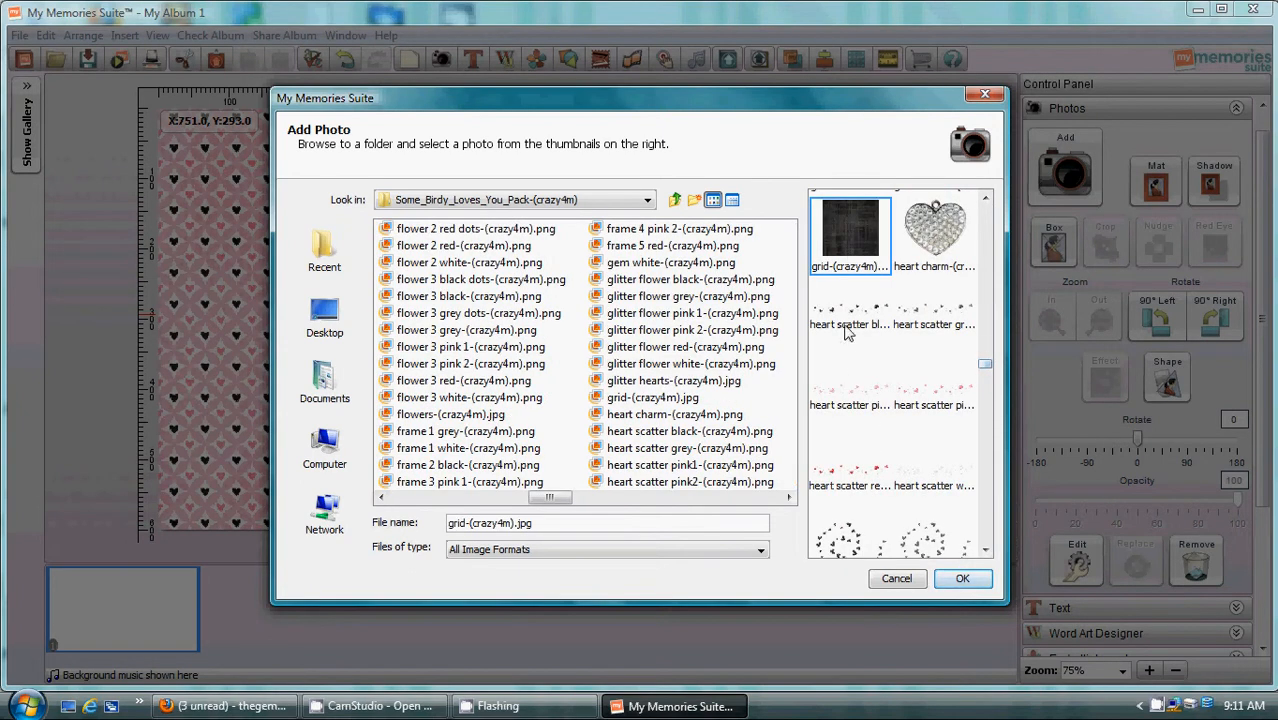
double_click(849, 224)
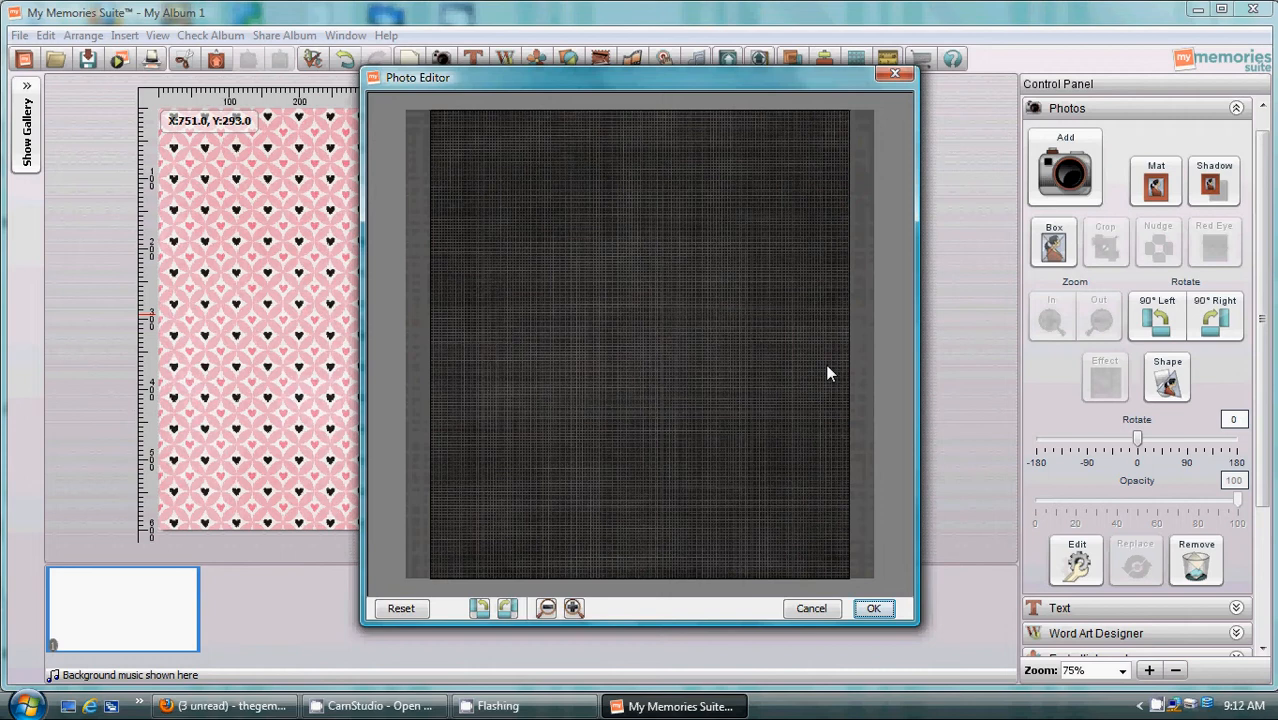
click(874, 609)
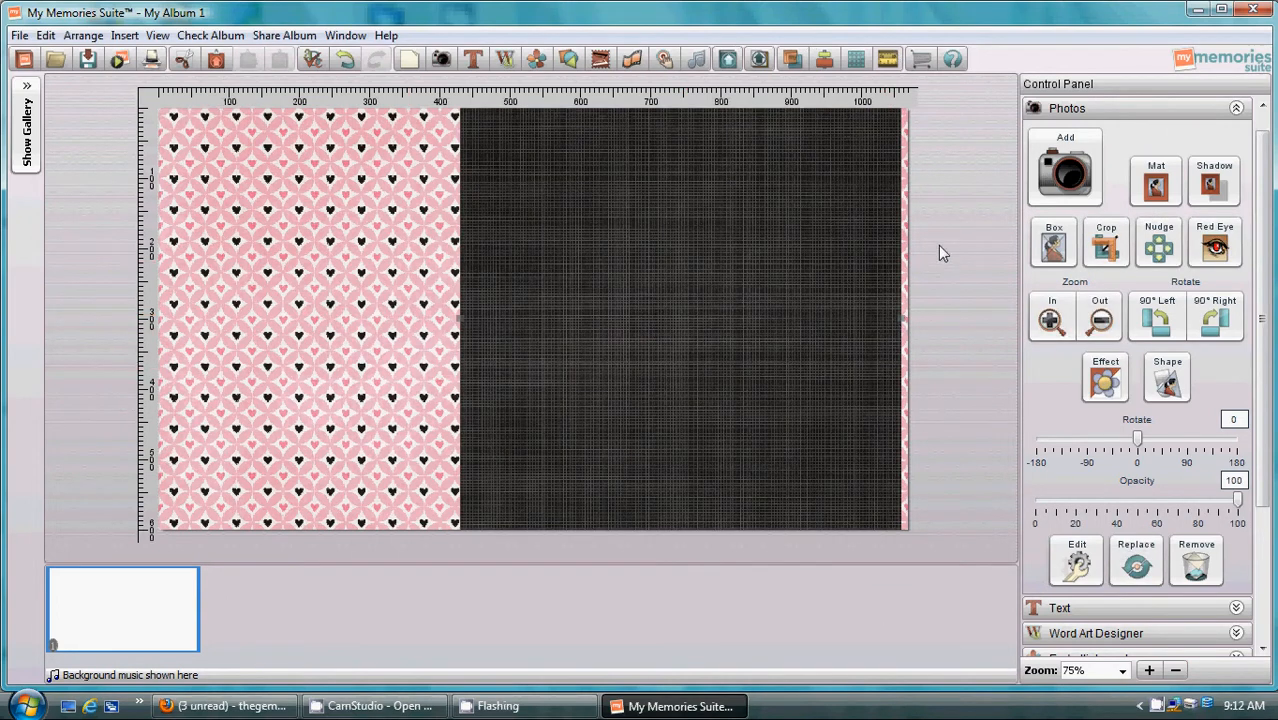
Add the border red-(crazy4m).png embellishment from the Some_Birdy_Loves_You_Pack folder to the page.
drag(1268, 155, 1272, 300)
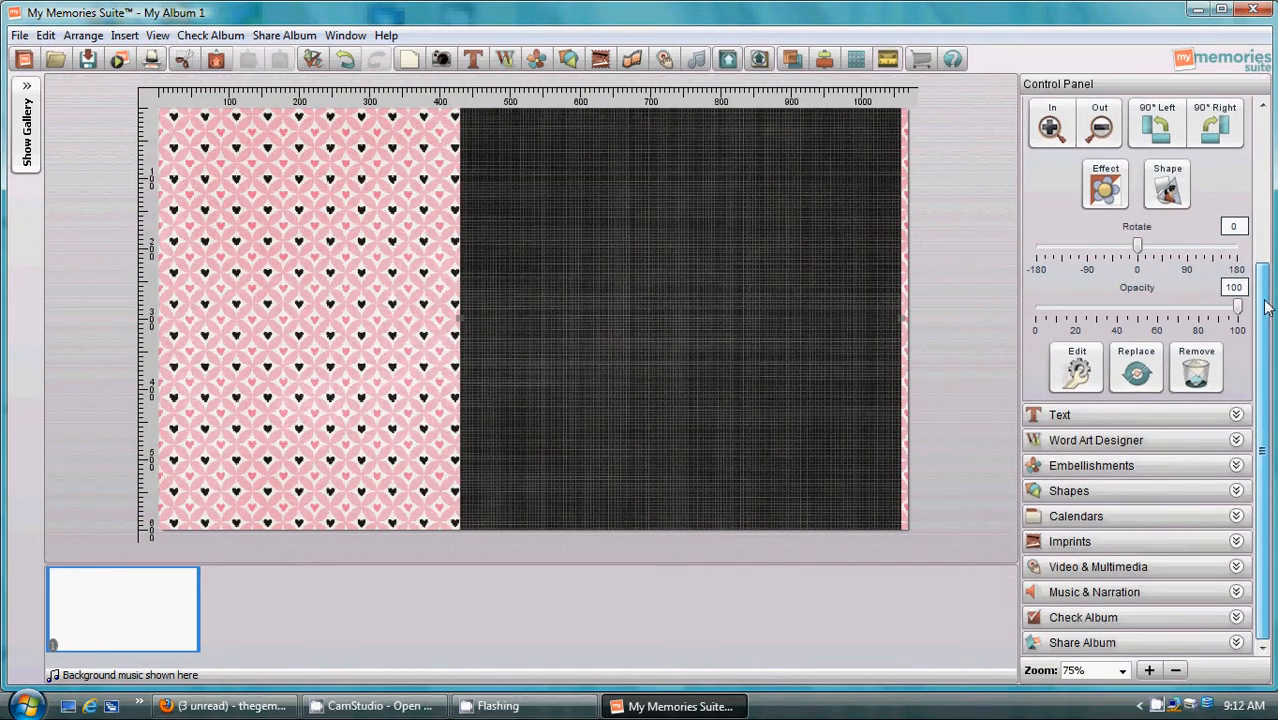
click(1121, 465)
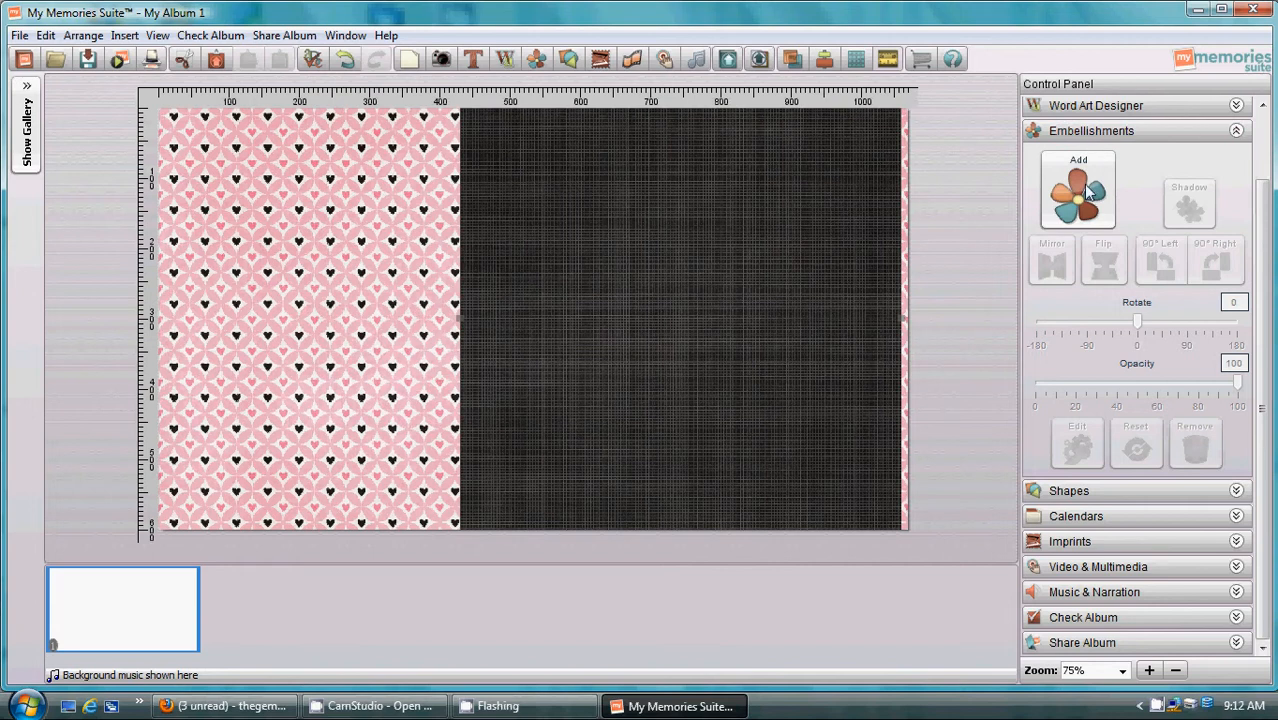
click(1085, 190)
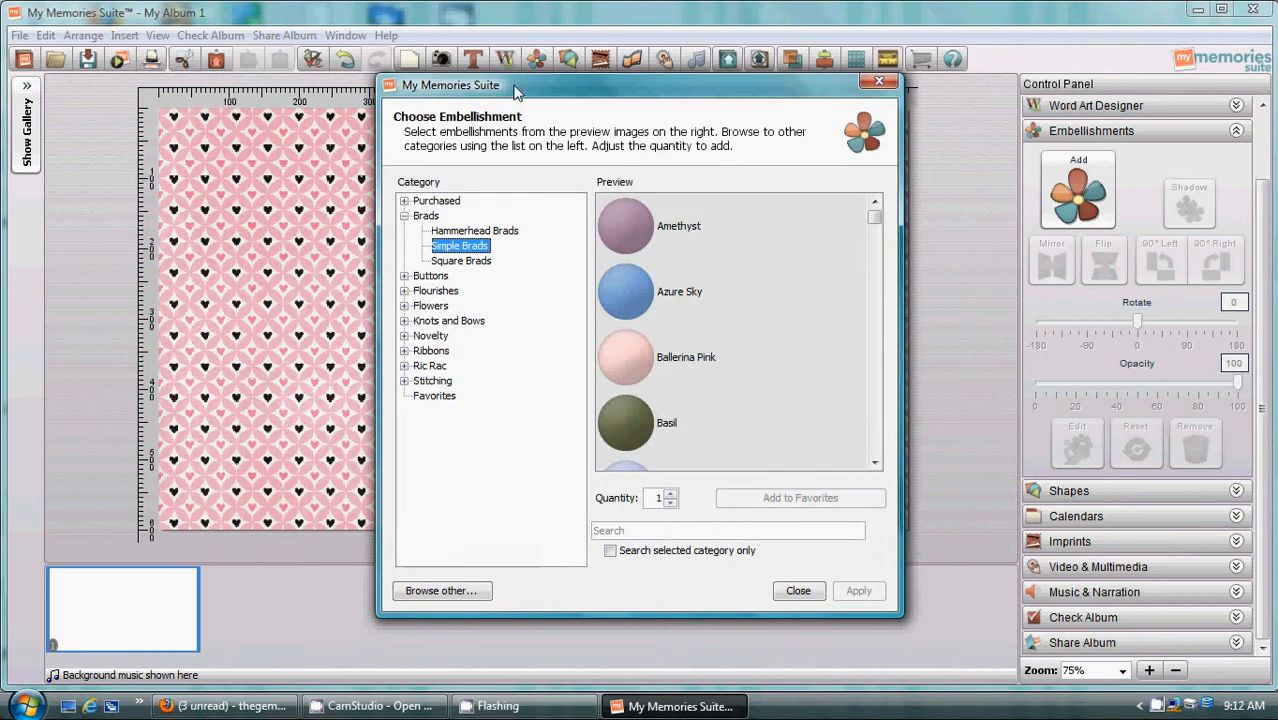
click(440, 591)
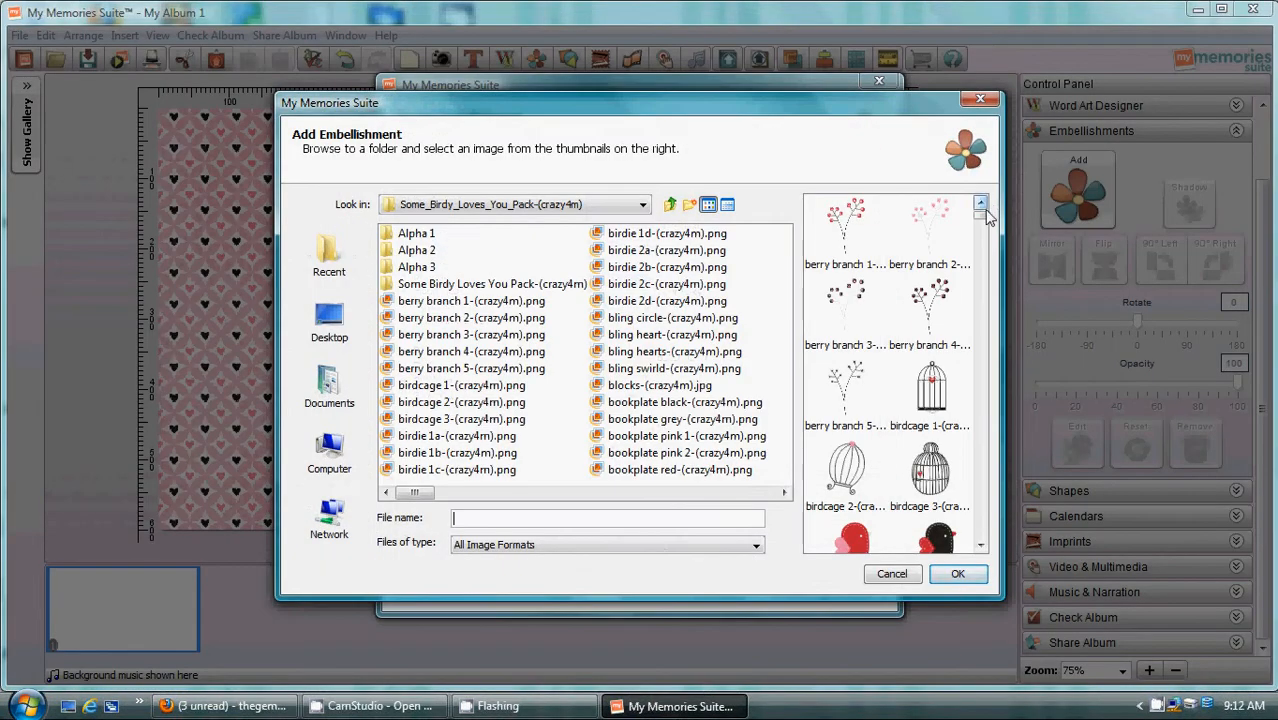
drag(986, 218, 982, 250)
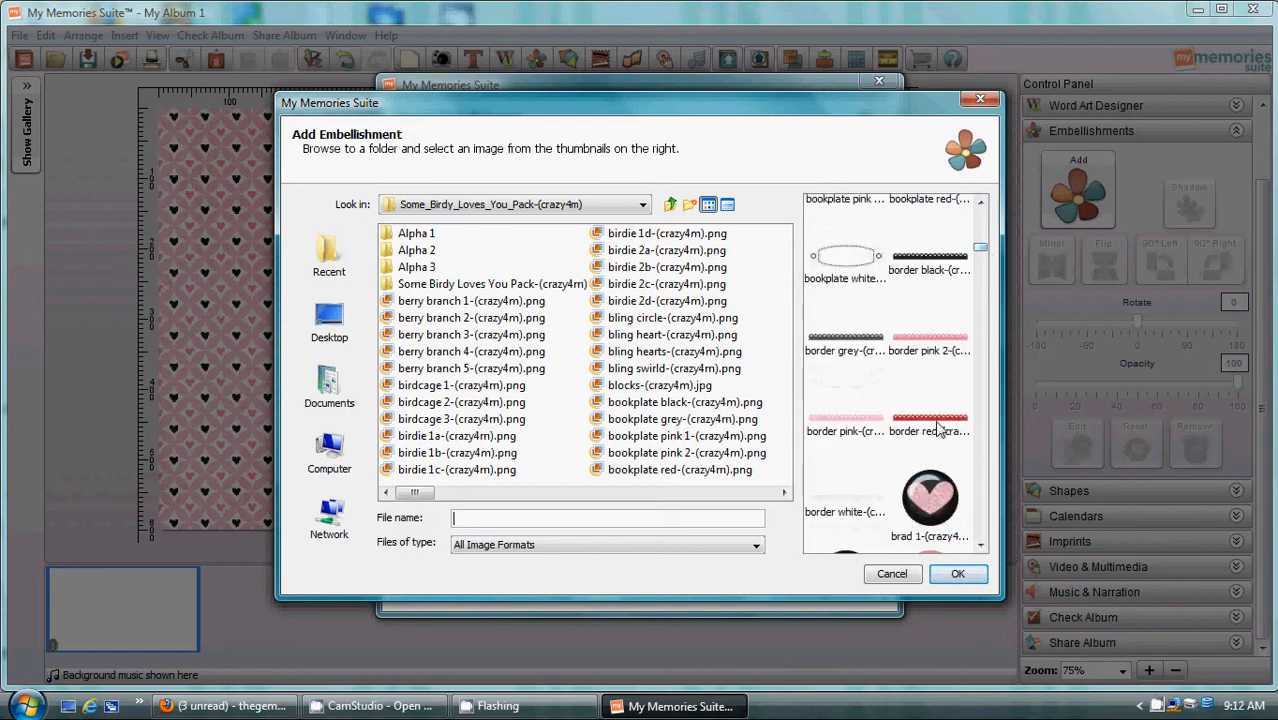
click(938, 425)
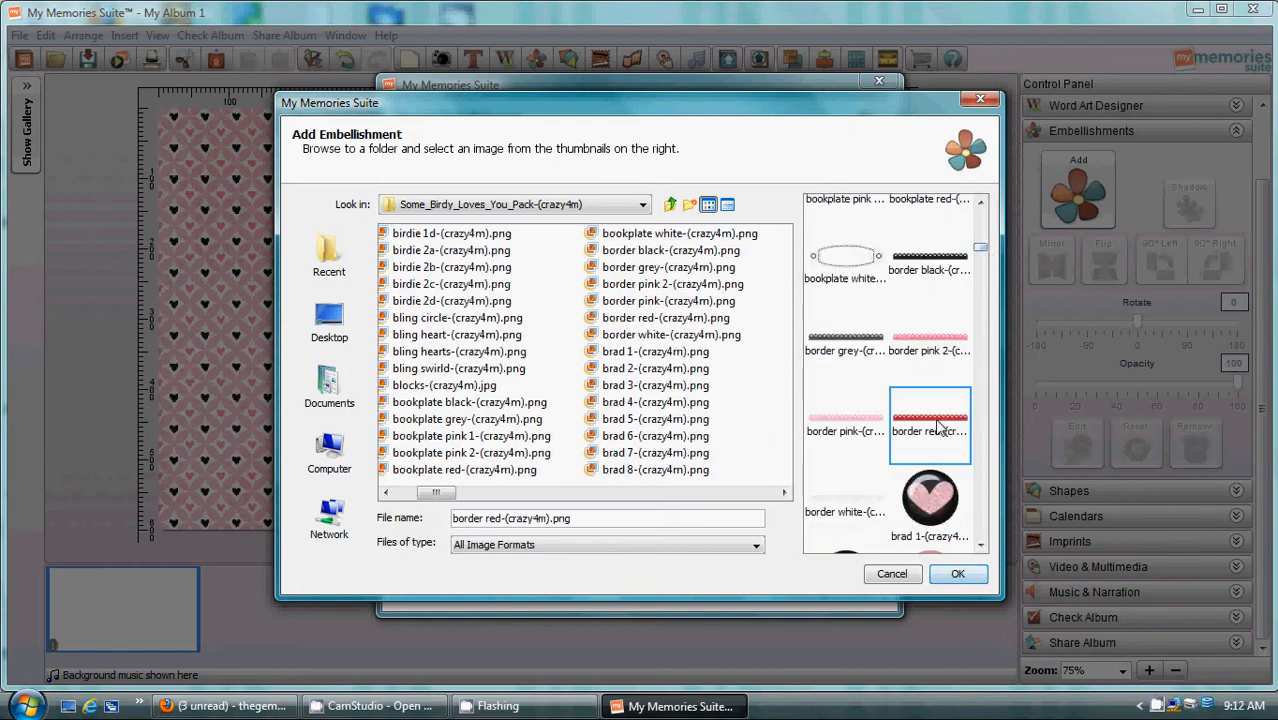
click(957, 576)
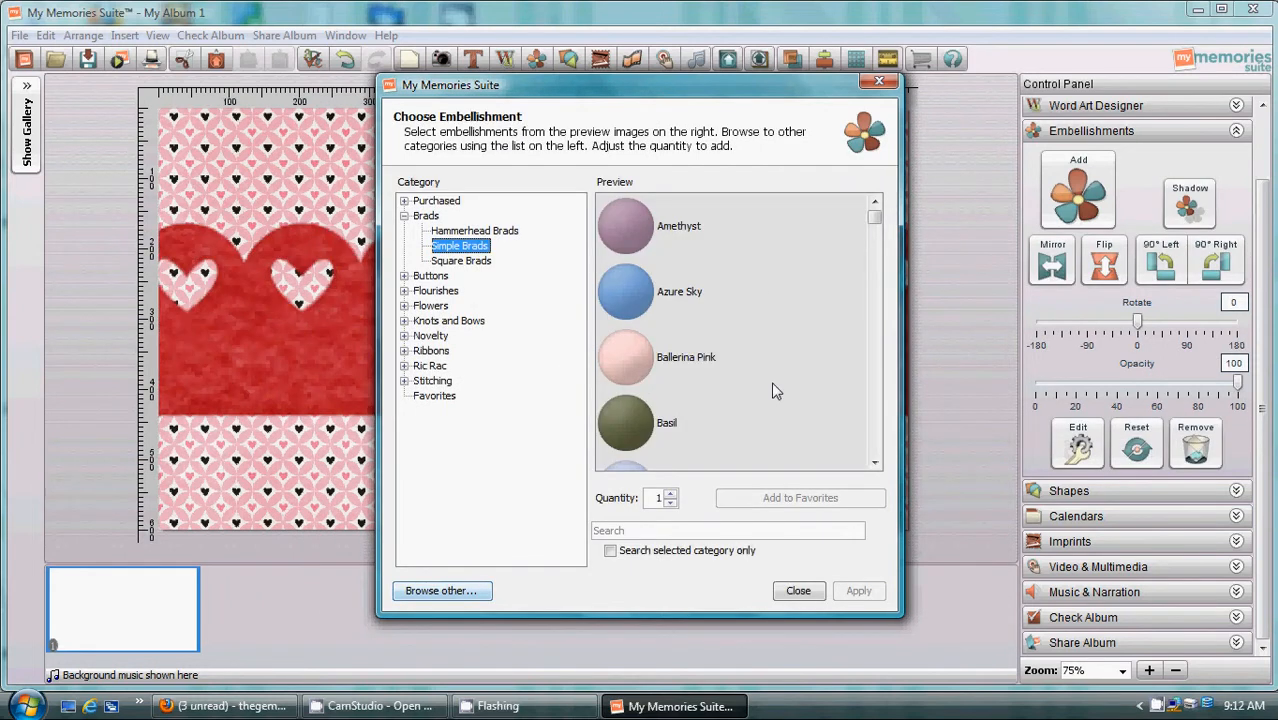
click(798, 590)
Shrink the red heart border to span the page height, rotate it to -90 and place it over the black paper's left edge.
drag(412, 323, 465, 310)
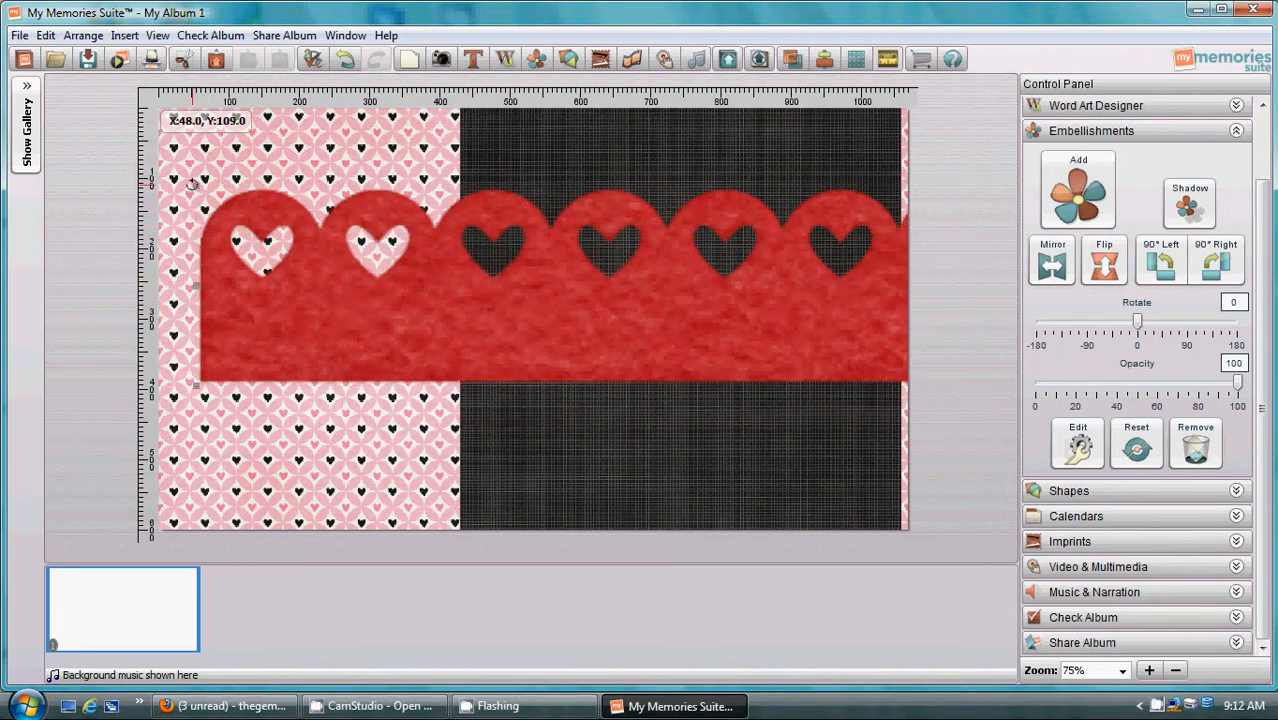
drag(193, 186, 309, 252)
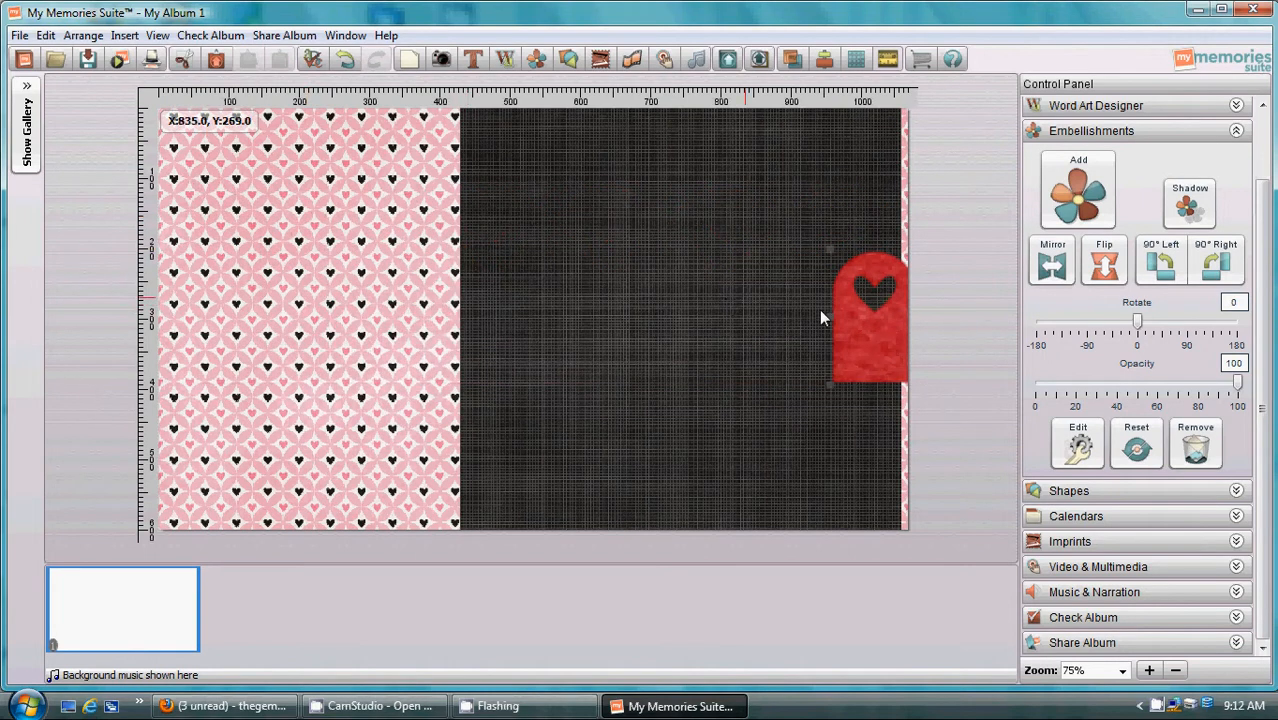
drag(862, 327, 363, 276)
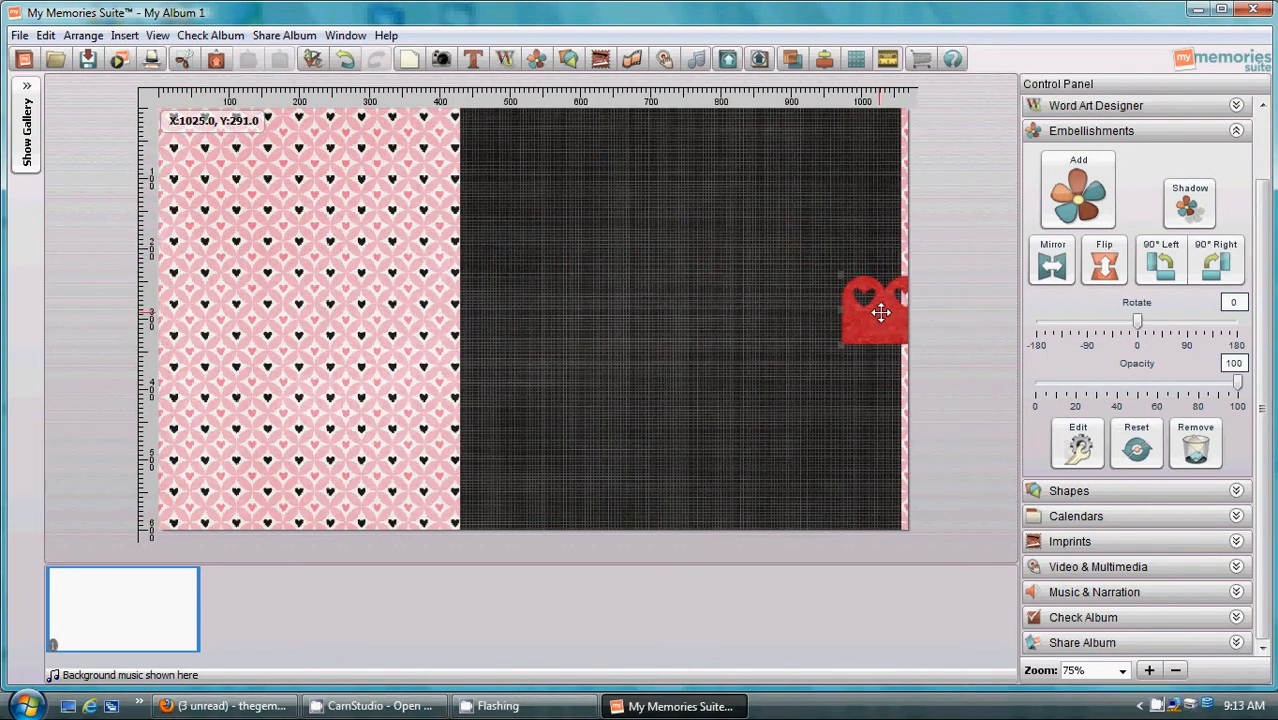
drag(872, 318, 456, 299)
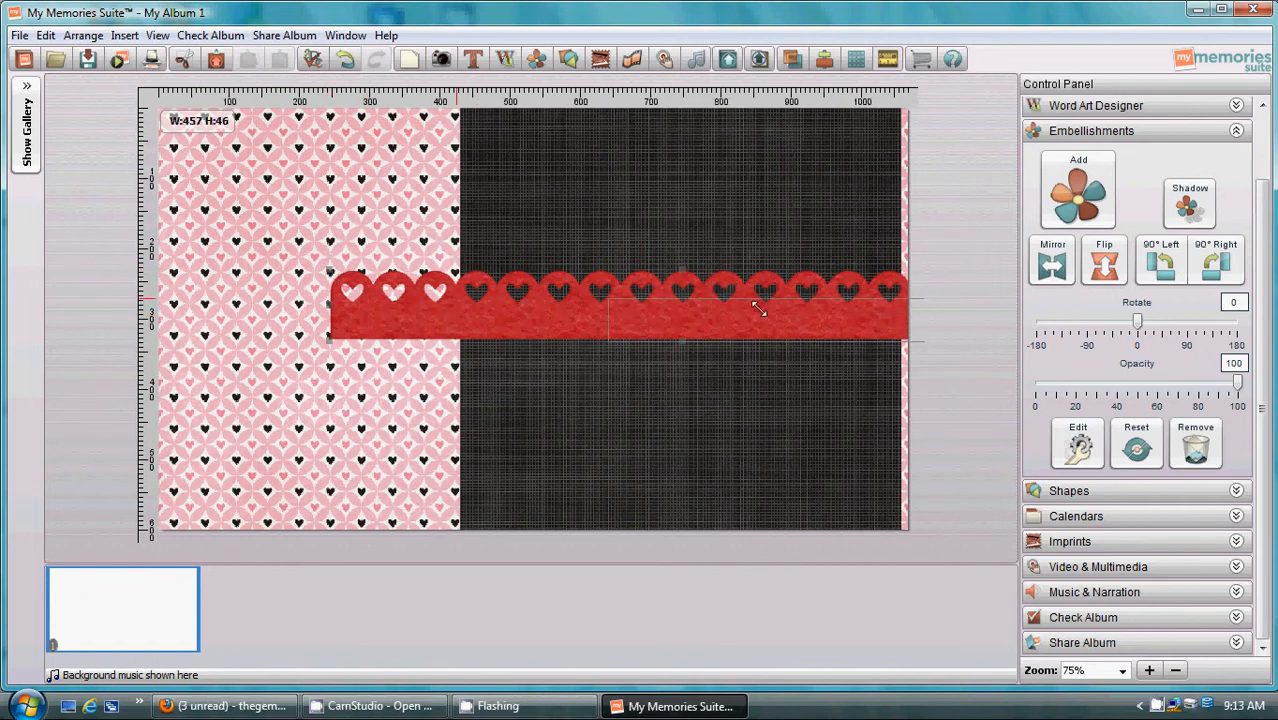
drag(832, 320, 529, 292)
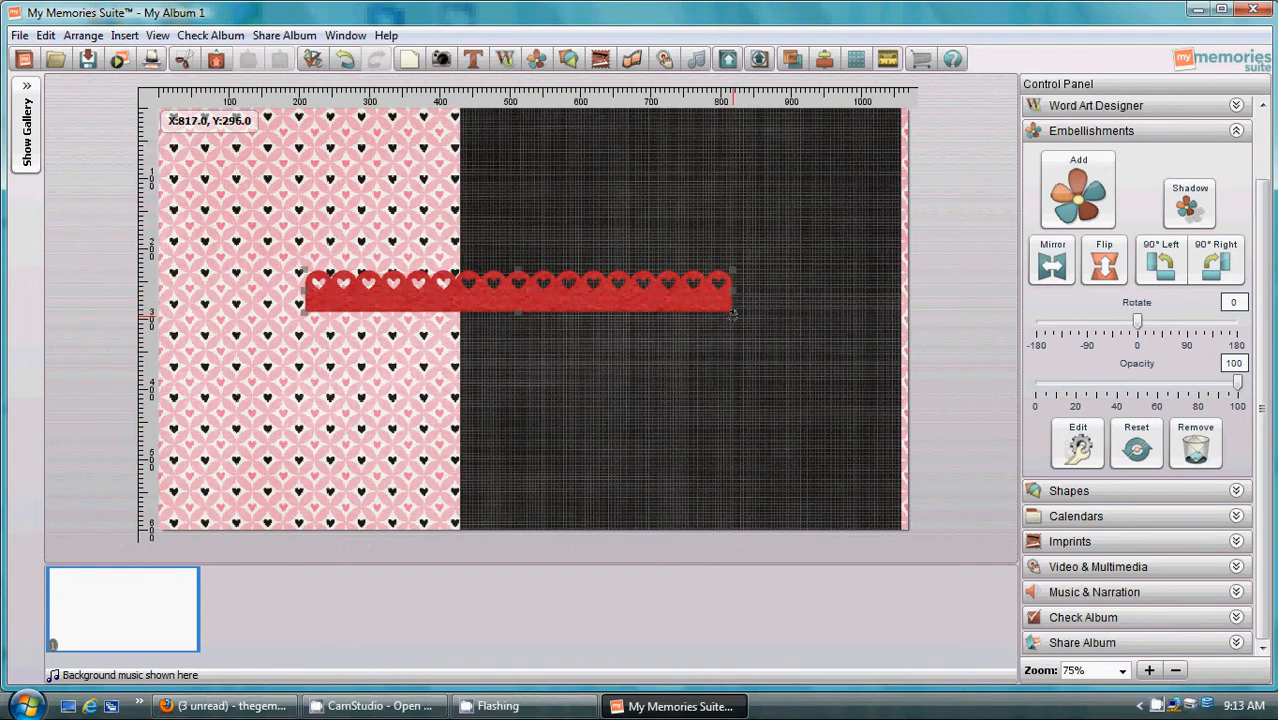
drag(732, 314, 532, 80)
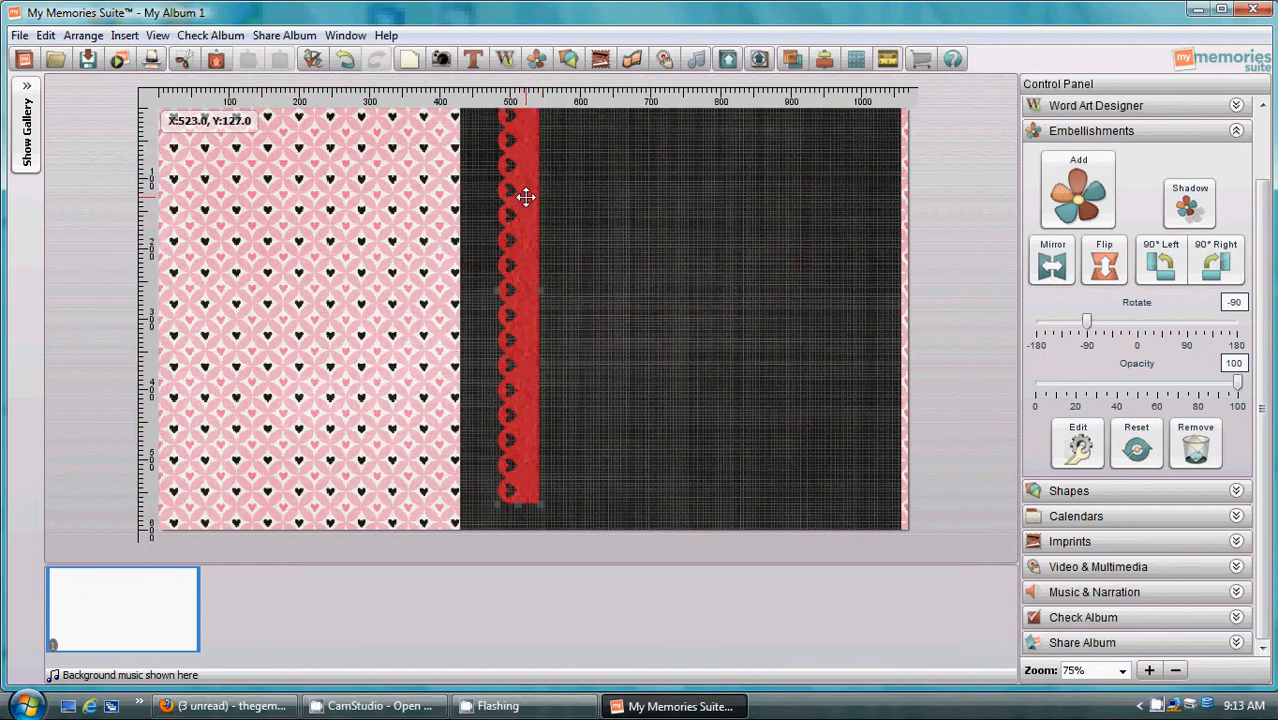
drag(525, 194, 461, 229)
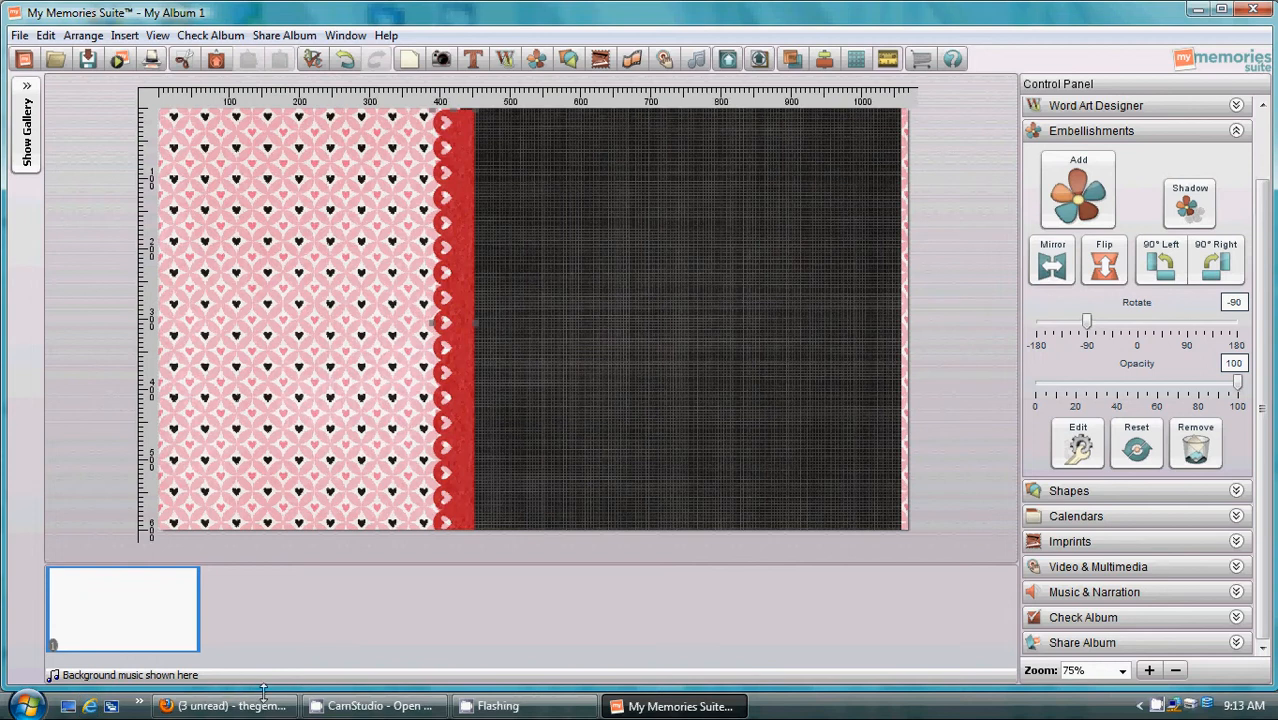
click(322, 706)
click(62, 655)
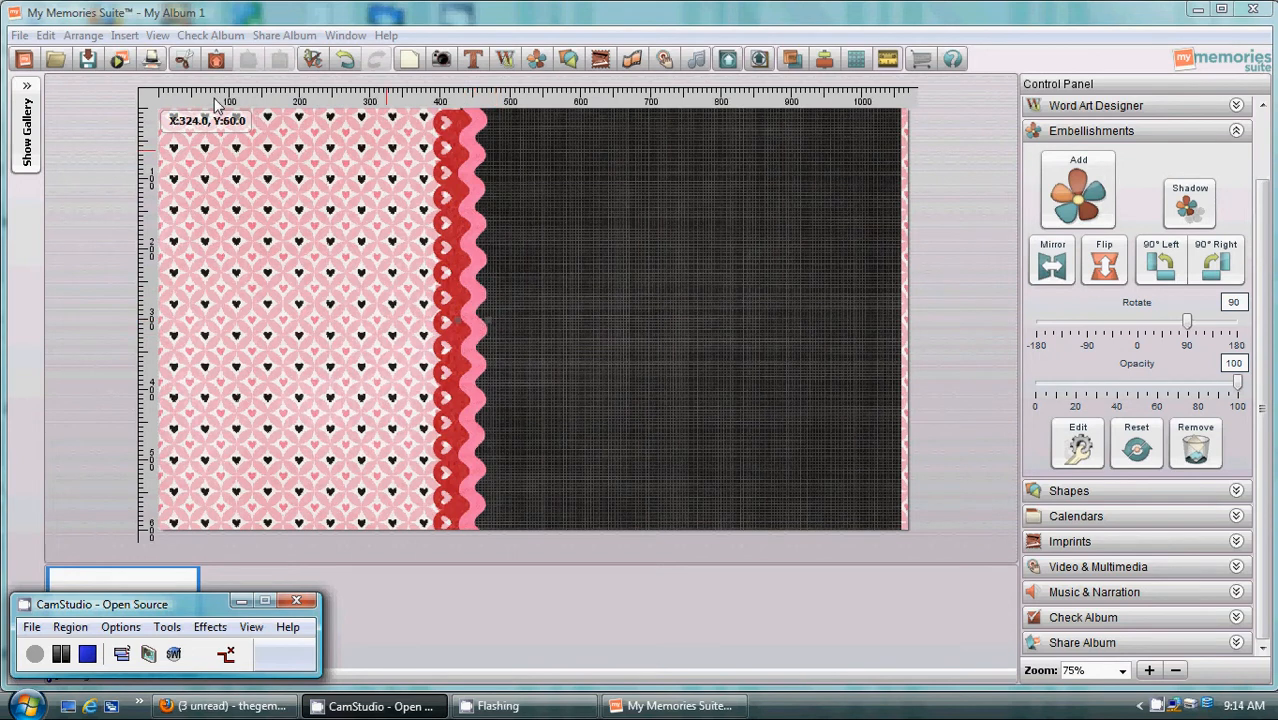
Duplicate the vertical pink wavy trim and place the copy along the right edge of the black paper.
right_click(460, 186)
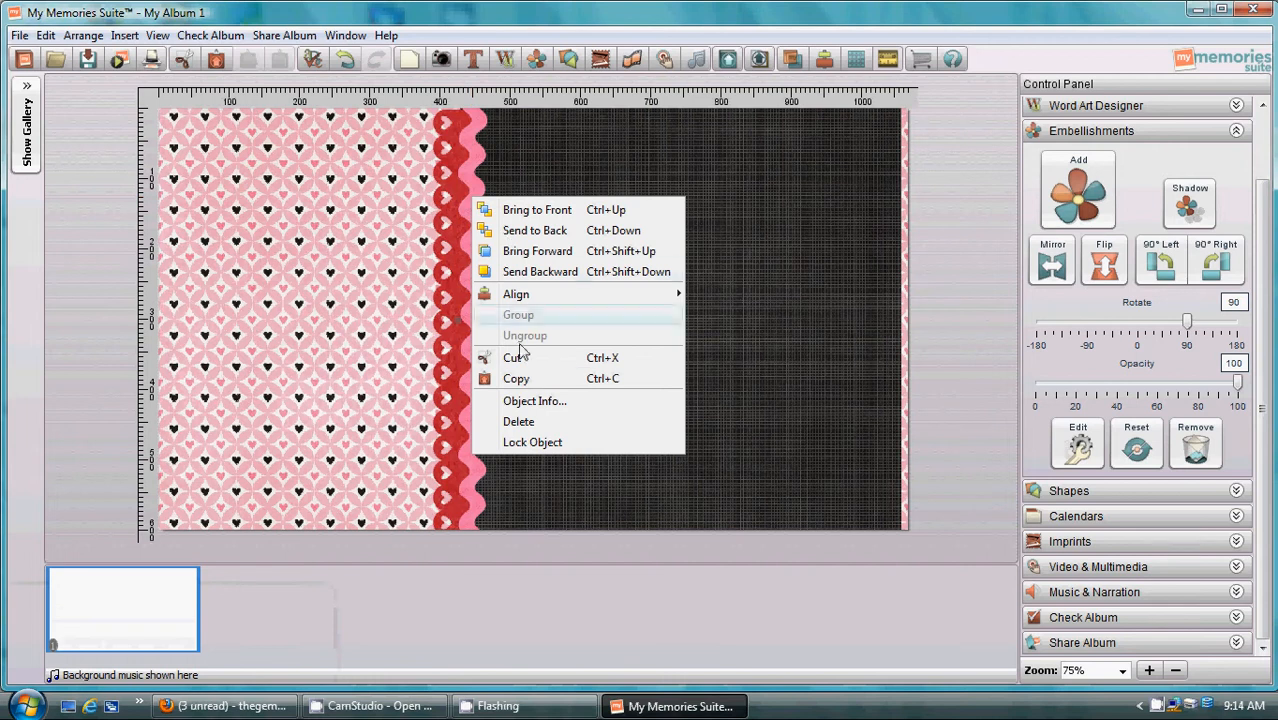
click(515, 378)
click(46, 35)
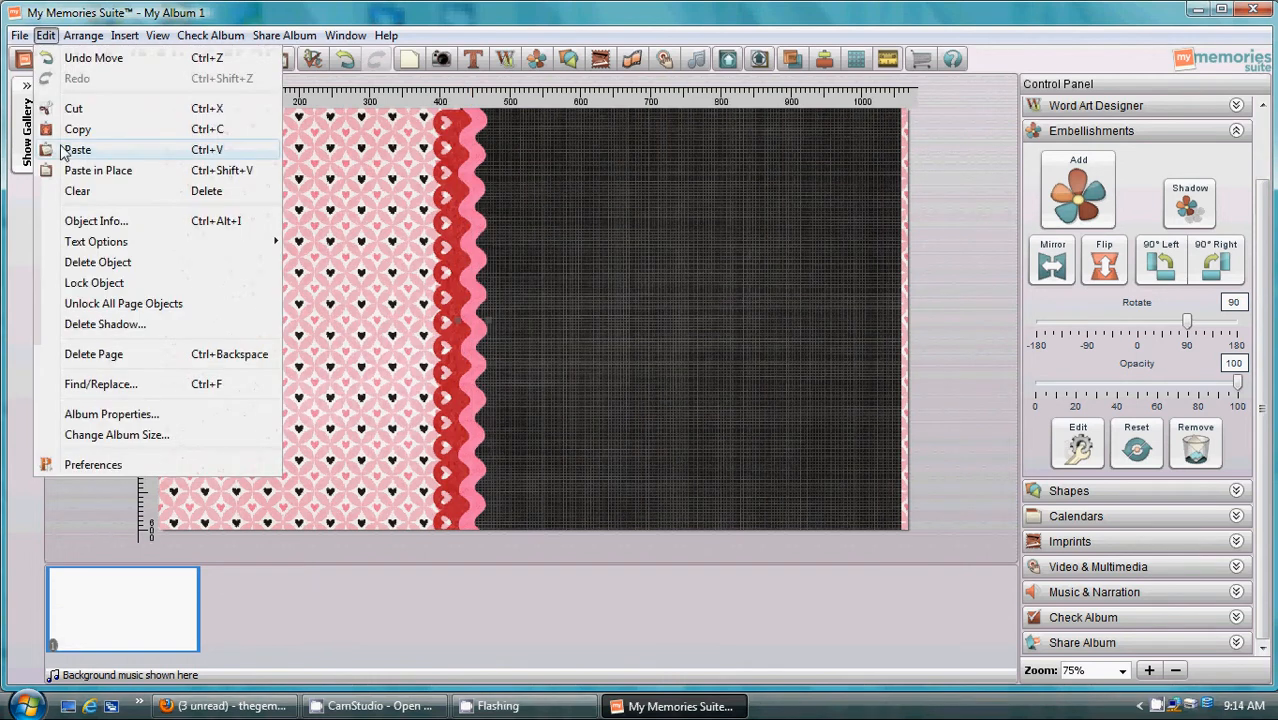
click(67, 150)
drag(485, 268, 879, 267)
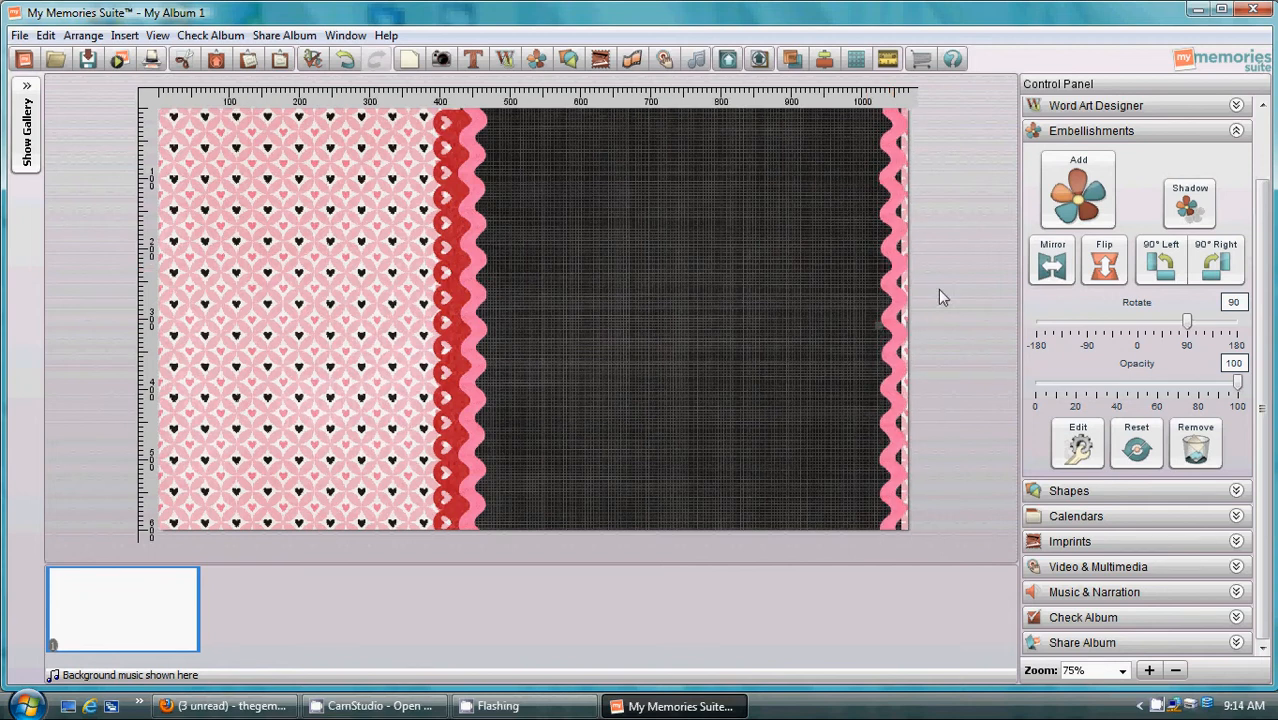
Shift the black grid paper slightly left so its right edge is hidden behind the pink wavy trim.
click(748, 244)
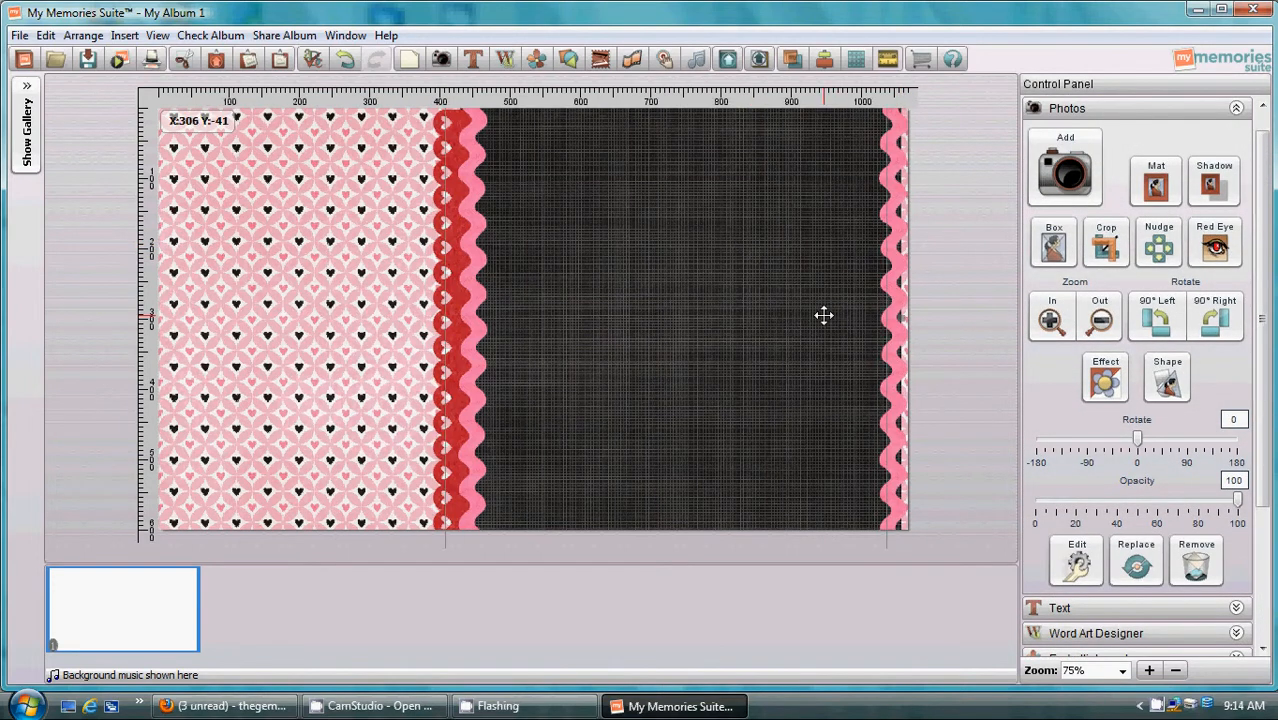
mouse_move(824, 315)
mouse_down()
mouse_move(868, 334)
mouse_move(856, 314)
mouse_move(788, 313)
mouse_move(808, 314)
mouse_up()
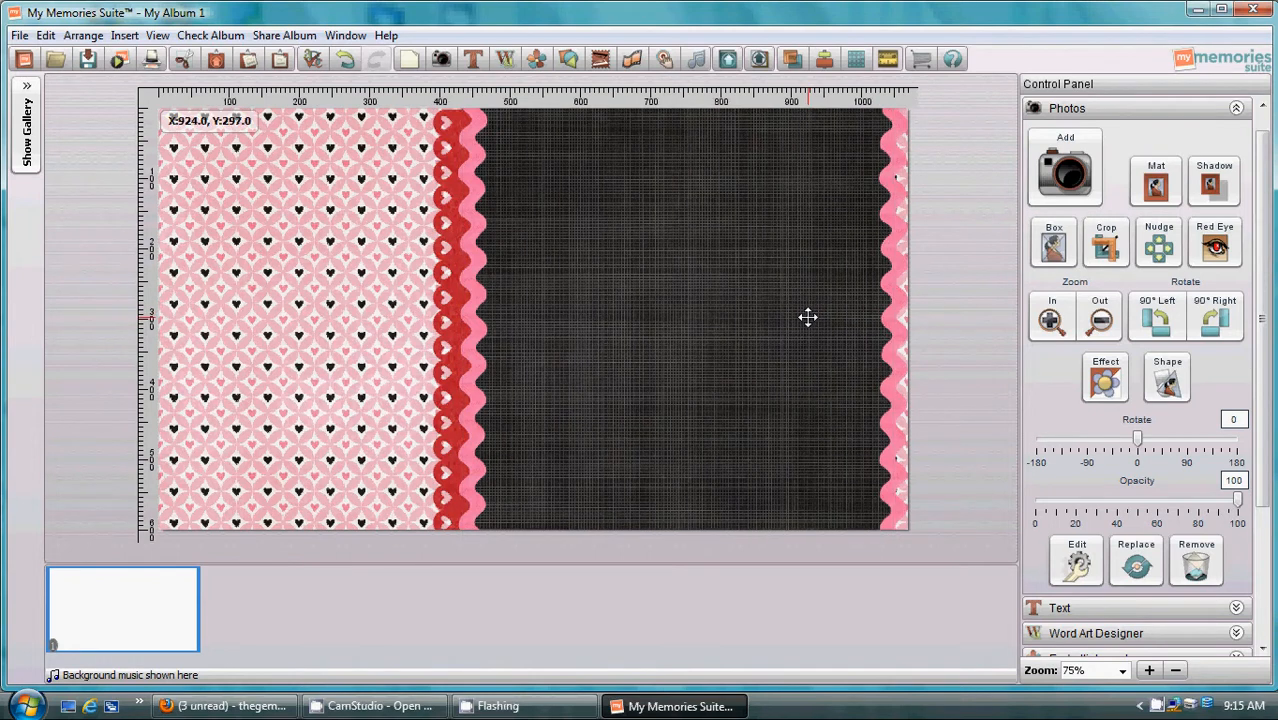
click(952, 316)
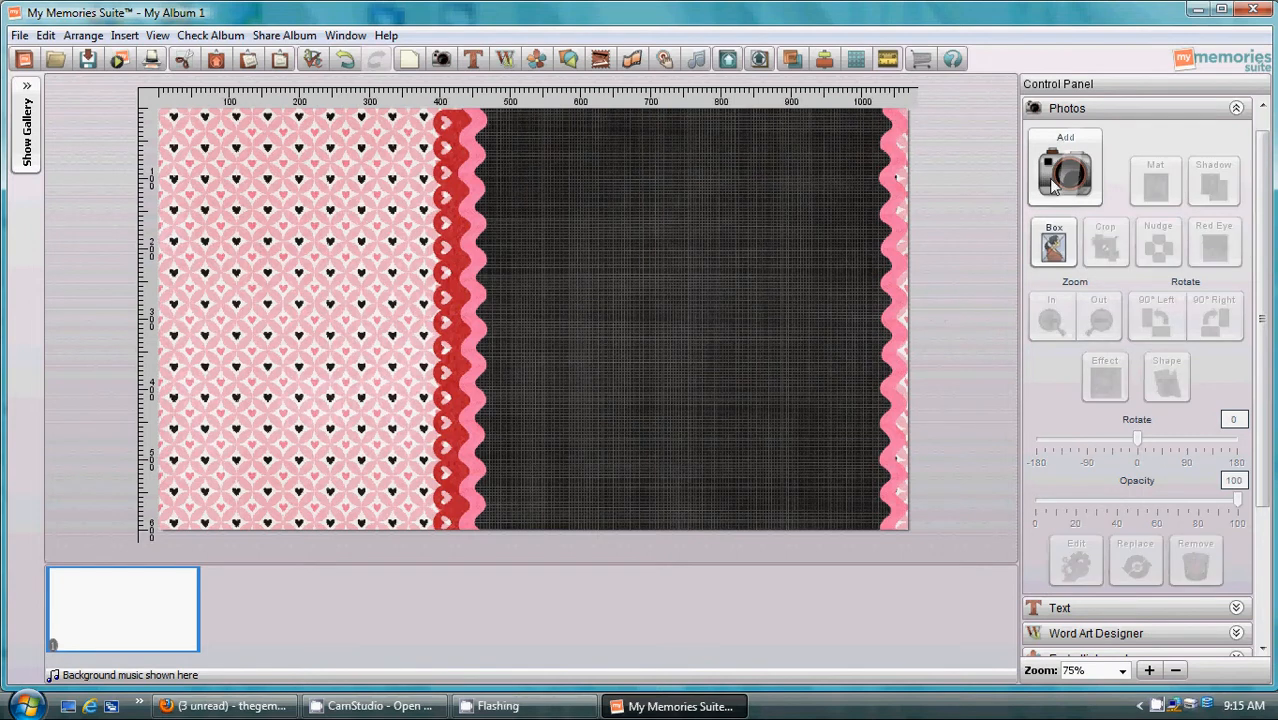
Add a photo box, resize it to about 216 by 134 and position it on the upper right part of the black paper.
click(1053, 246)
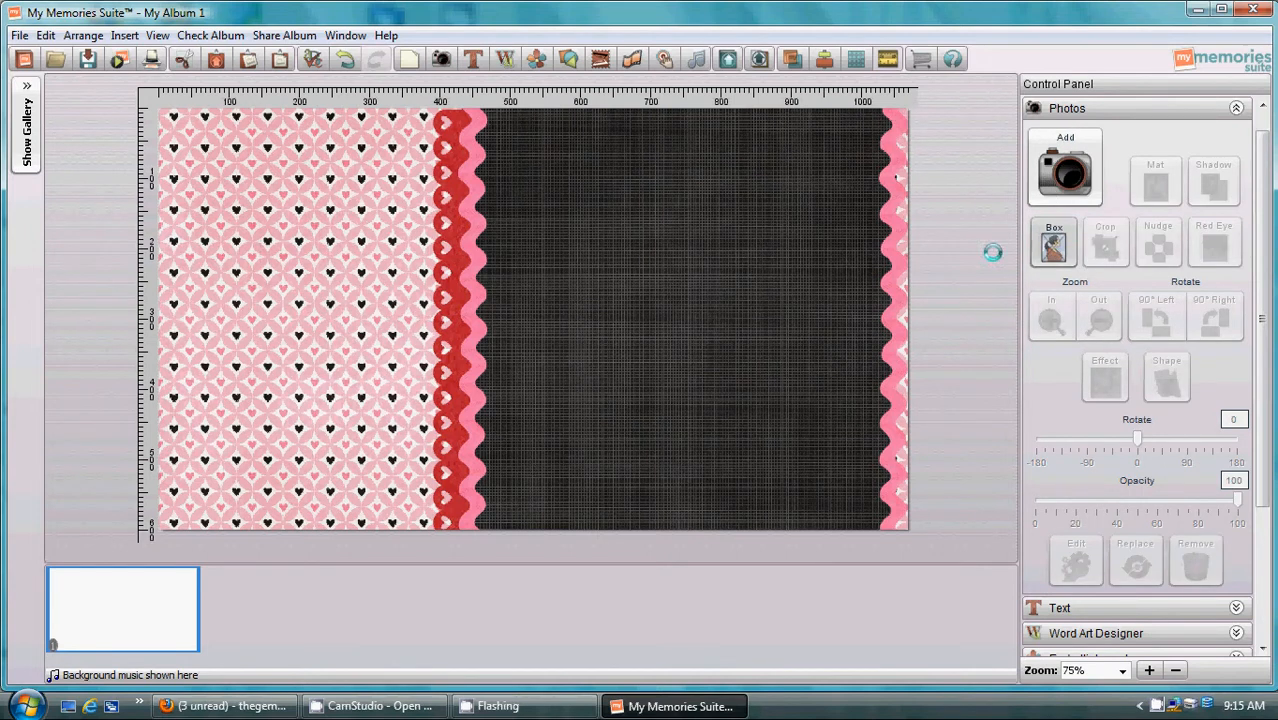
drag(713, 220, 596, 322)
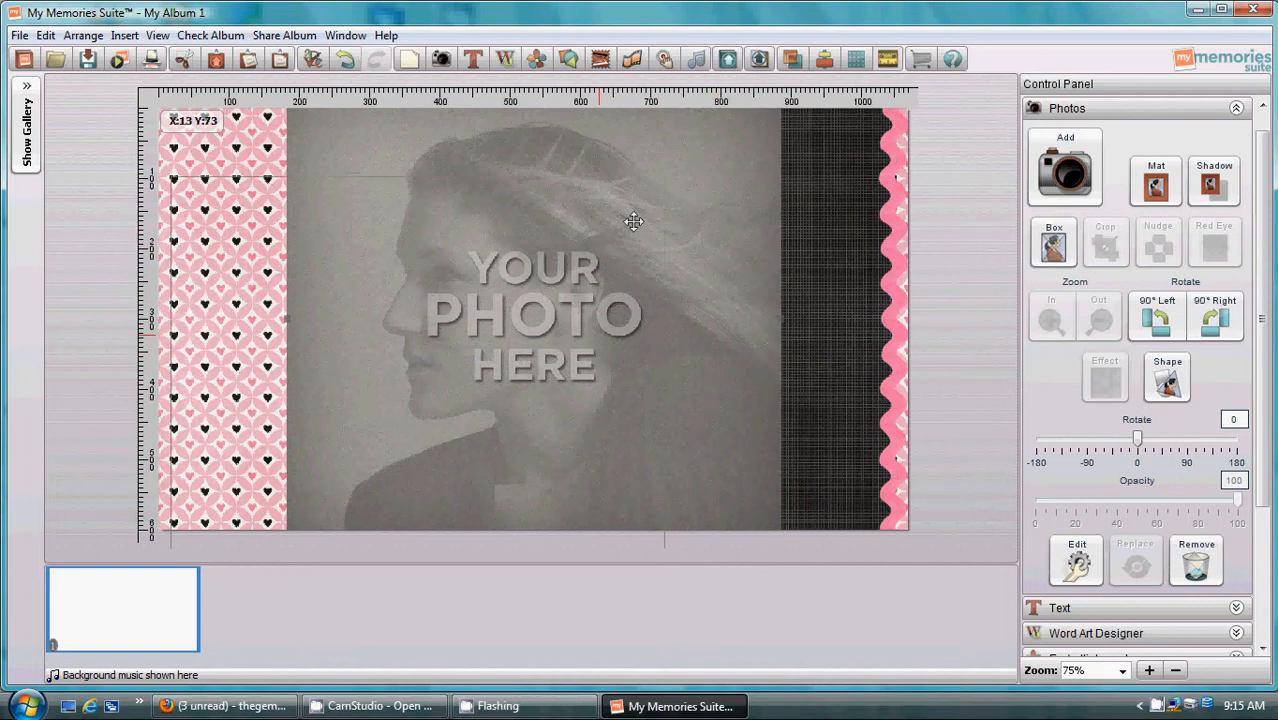
drag(662, 177, 374, 490)
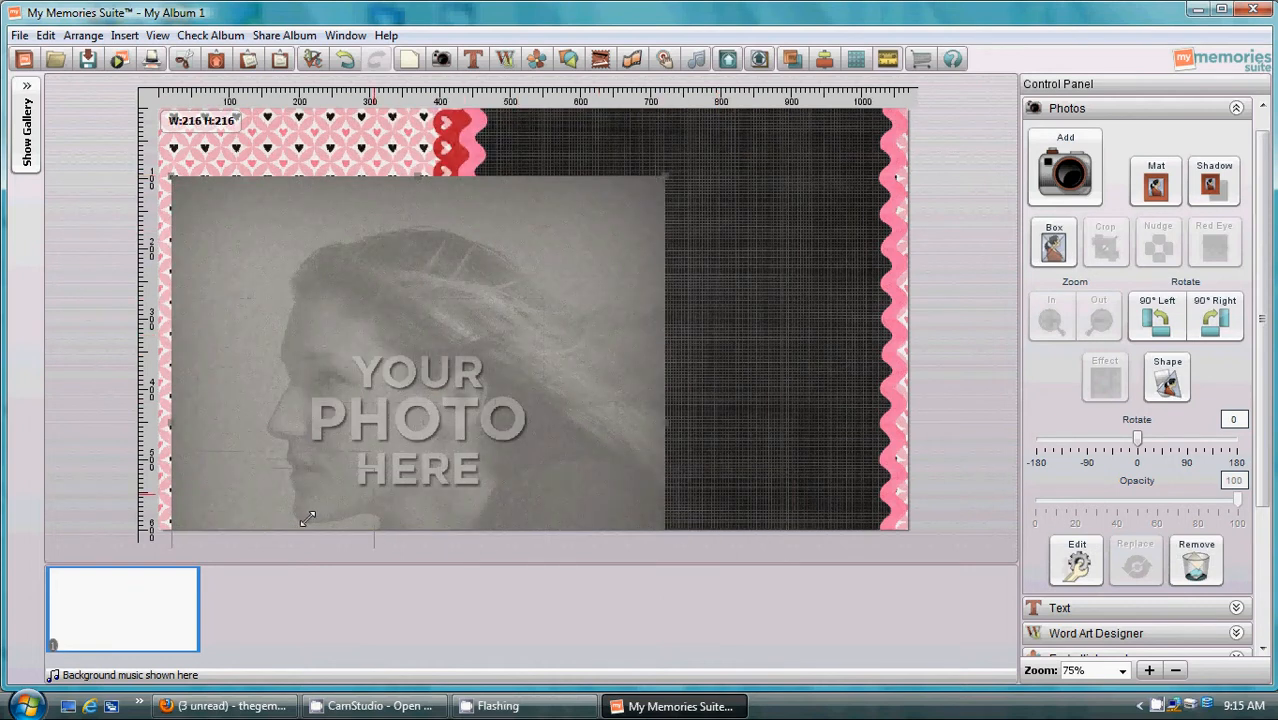
drag(300, 505, 755, 206)
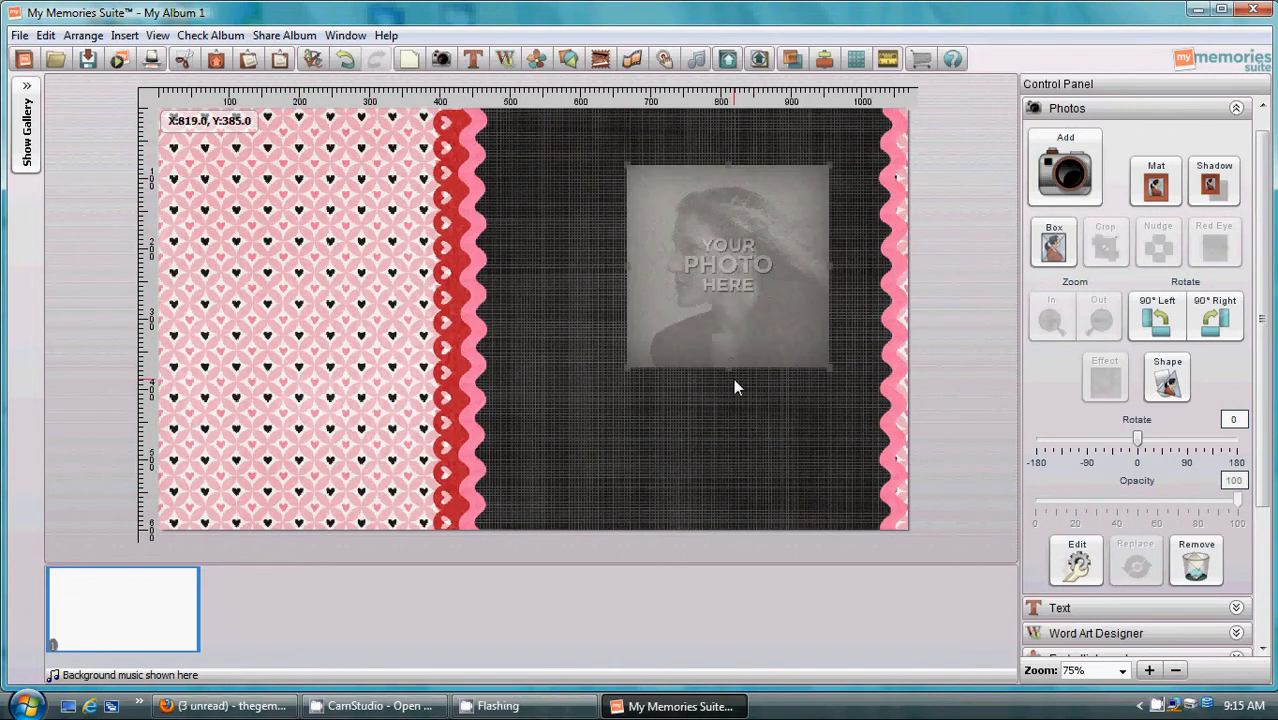
drag(731, 369, 743, 290)
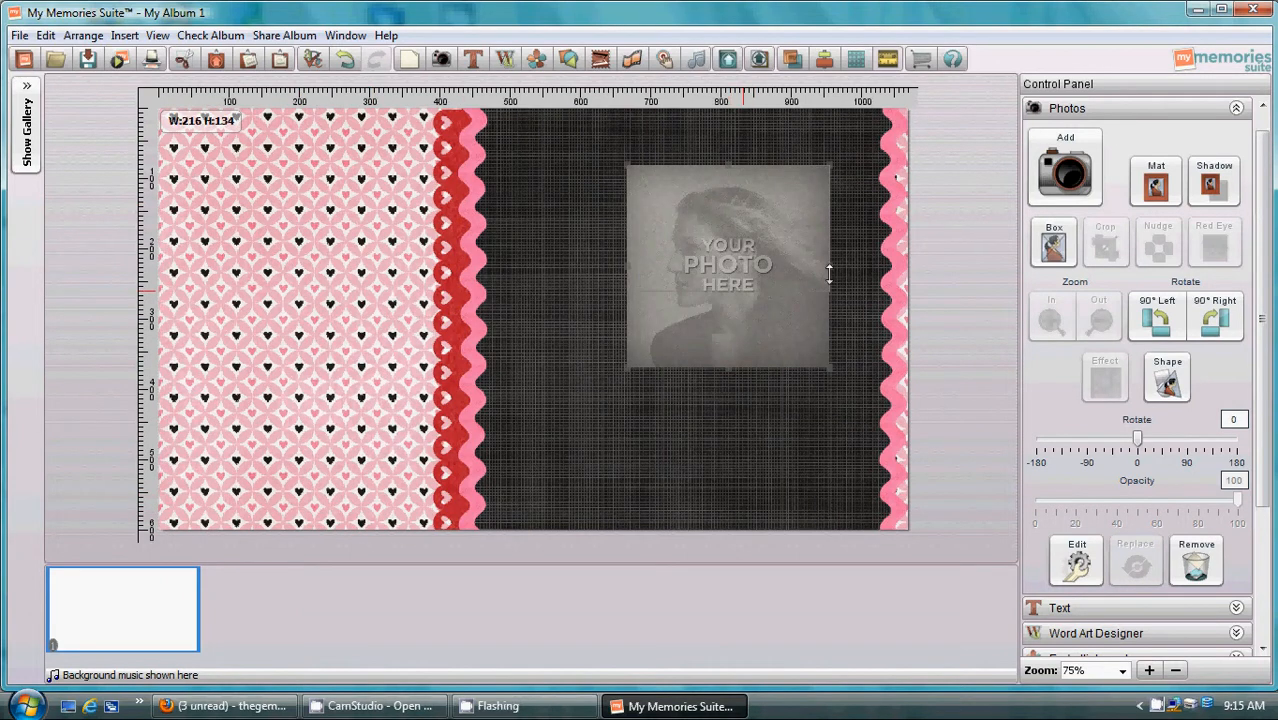
drag(829, 274, 795, 230)
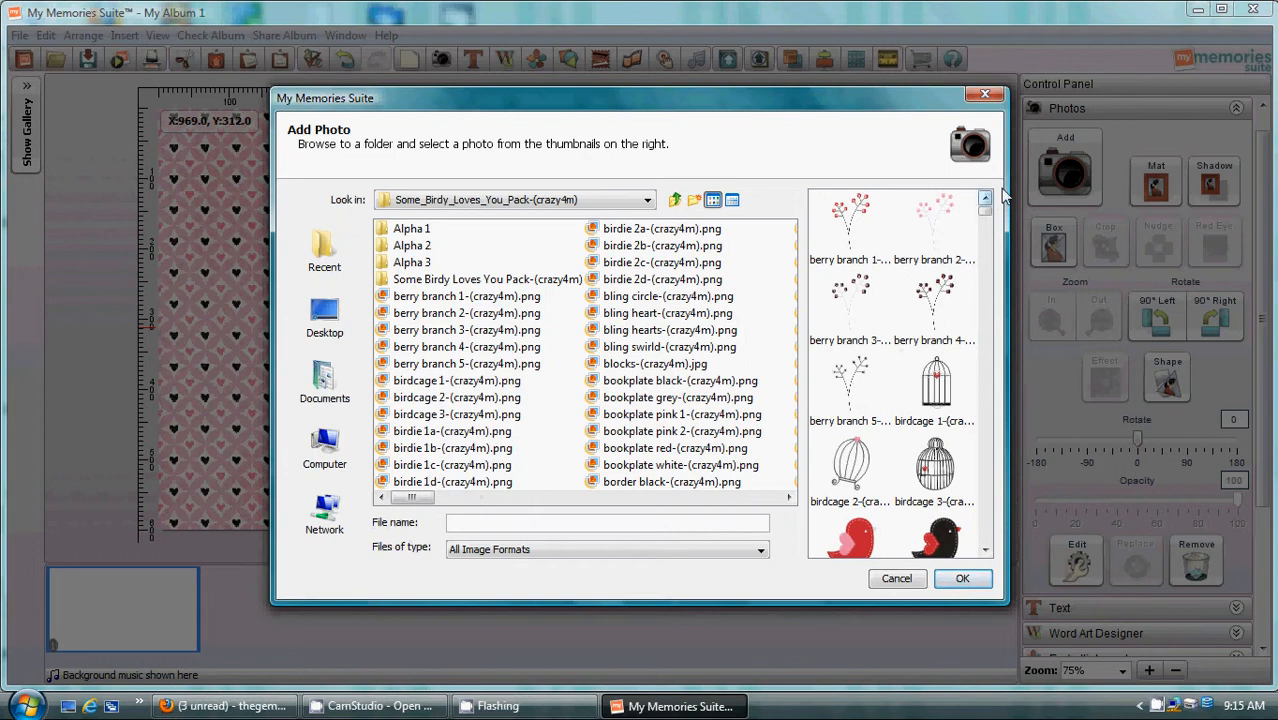
Fill the small photo box with the solid red-(crazy4m).jpg paper, enlarging the paper within its frame in the photo editor.
drag(986, 210, 962, 492)
click(880, 450)
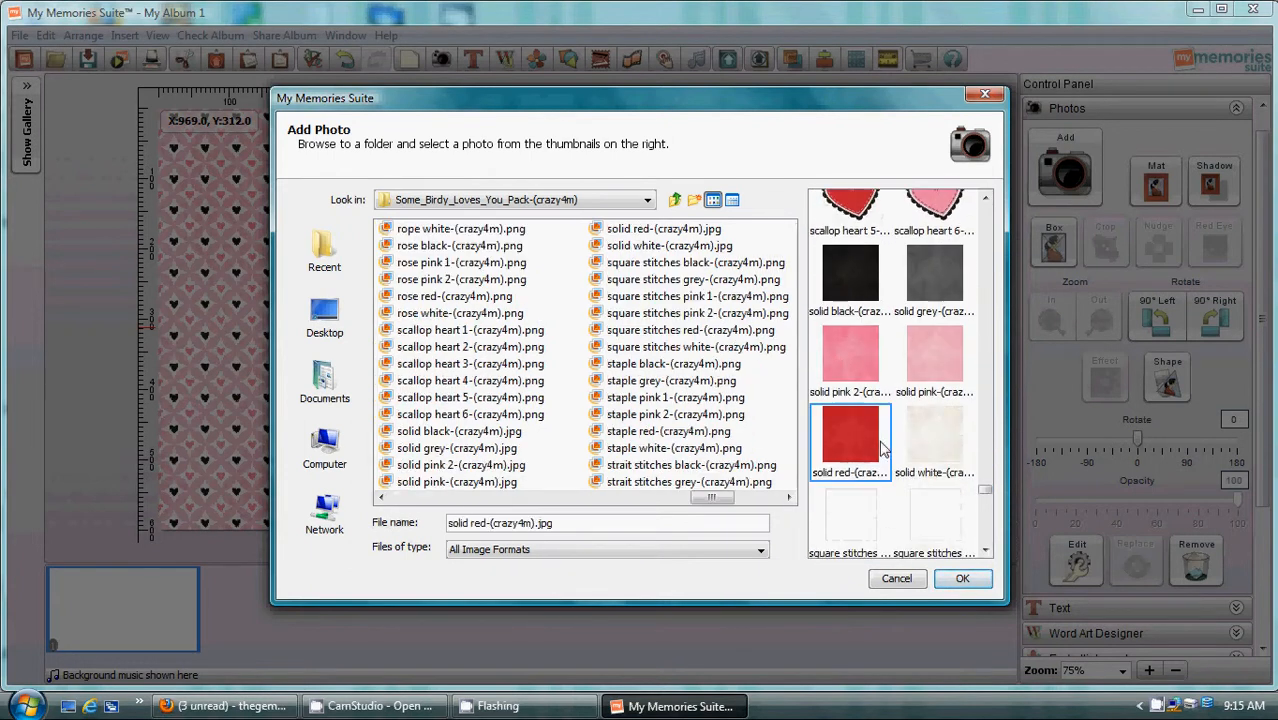
click(961, 583)
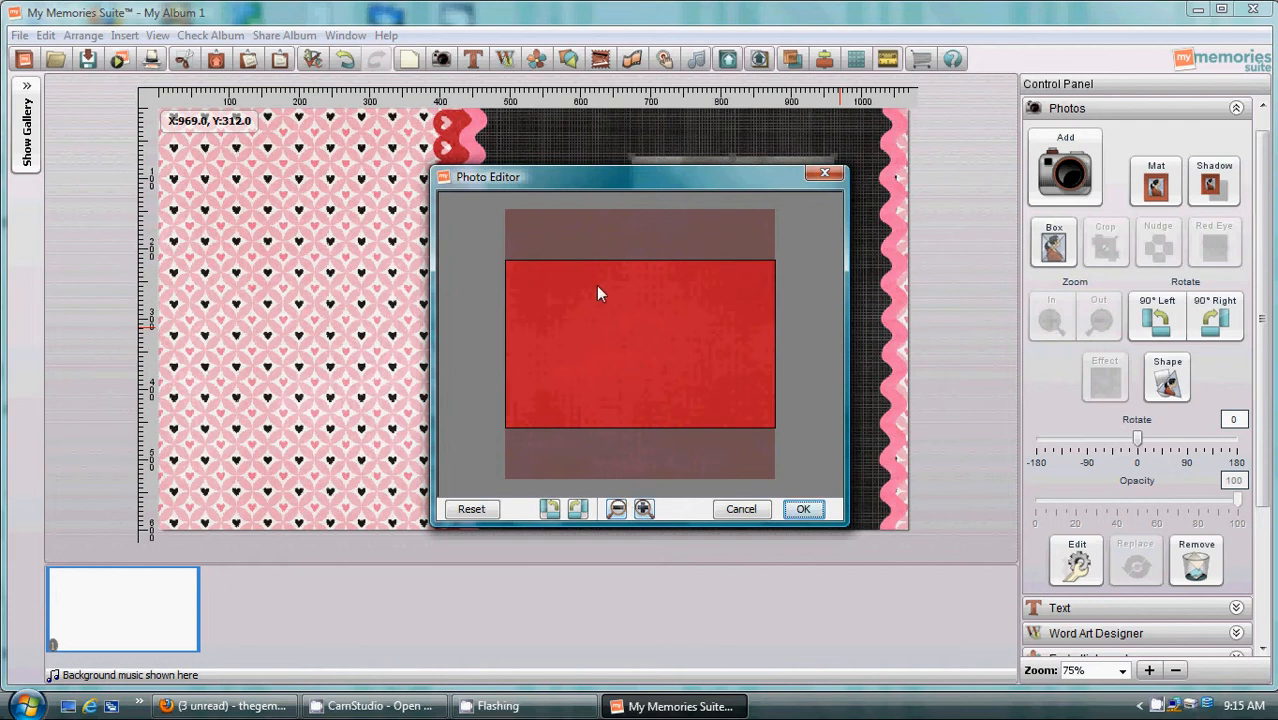
click(645, 510)
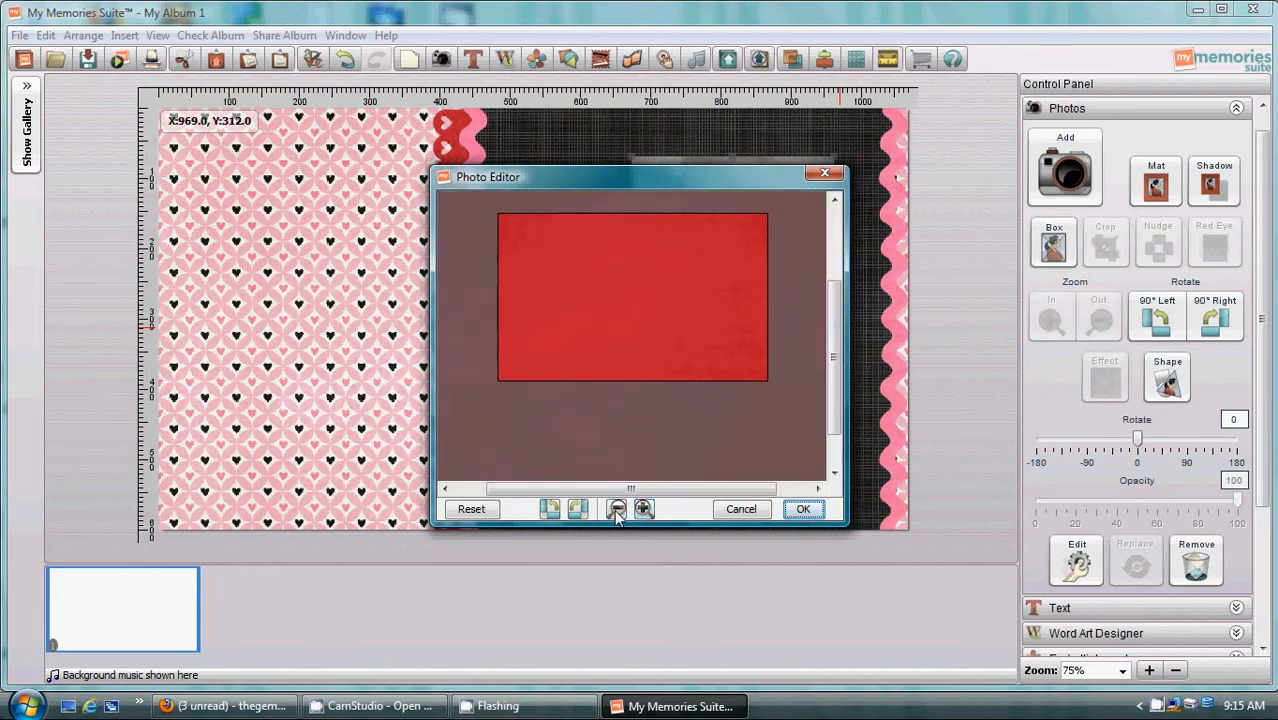
click(616, 510)
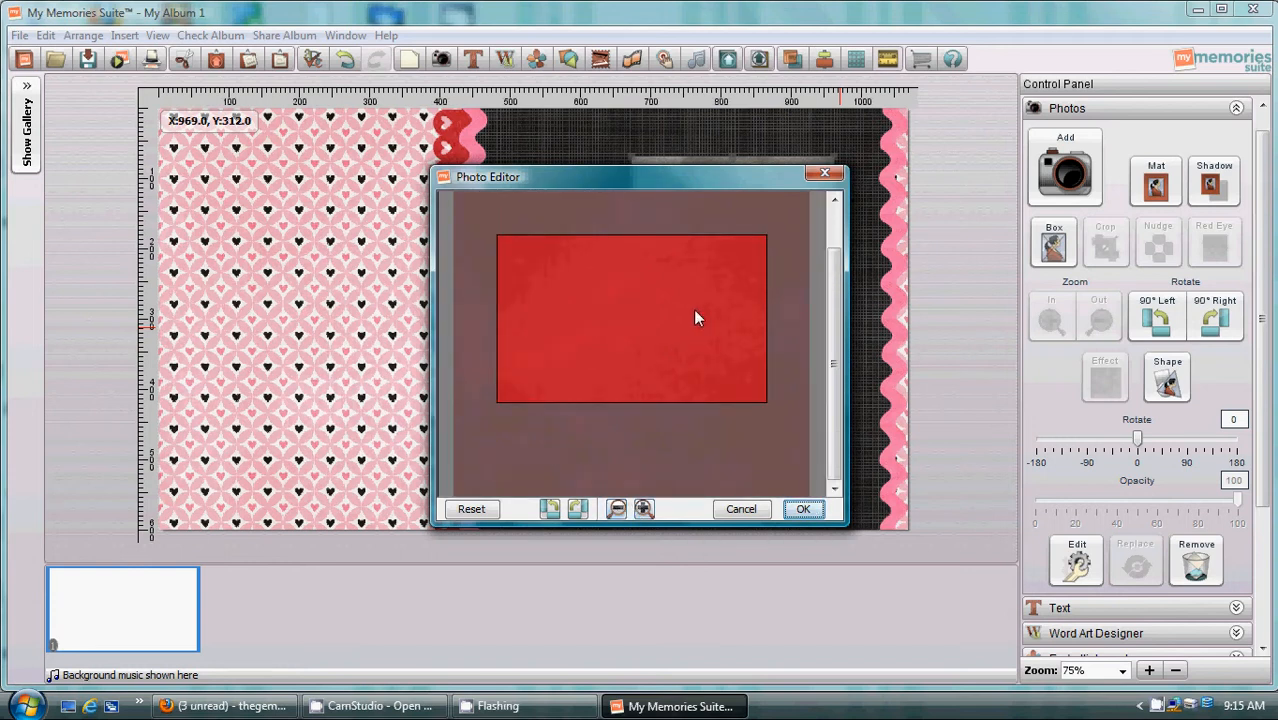
click(804, 510)
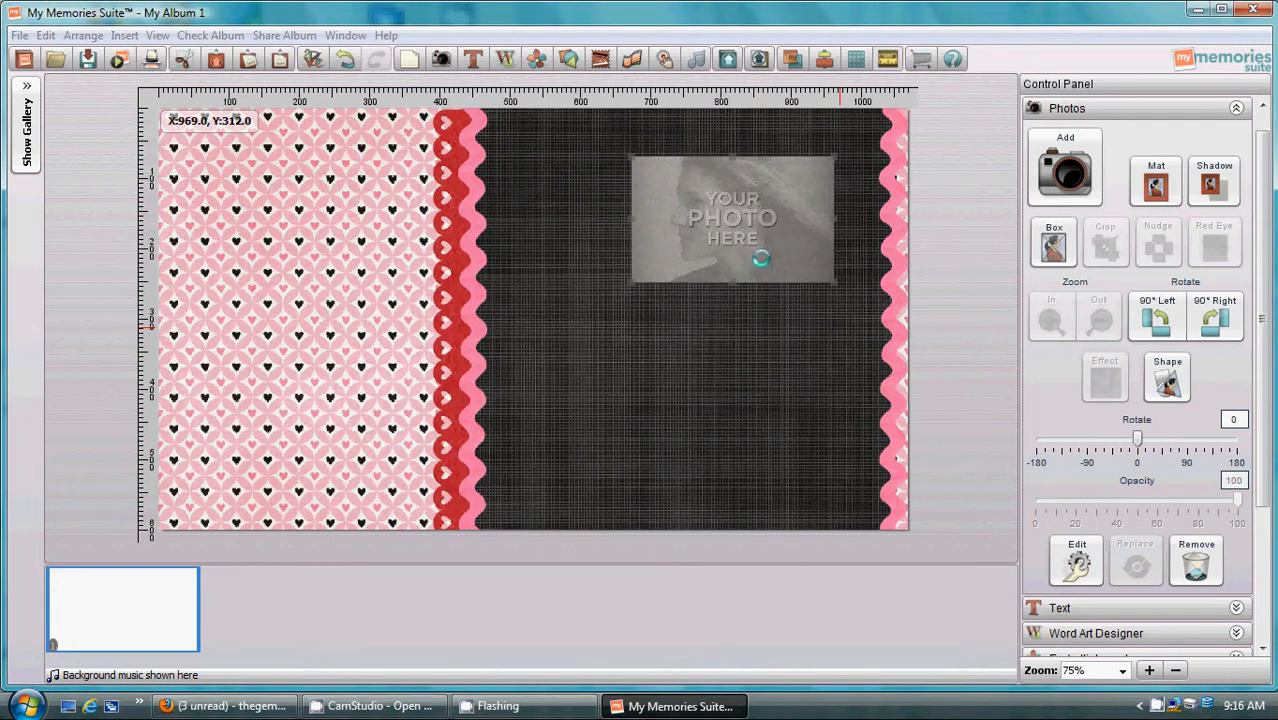
Add a white mat of size 8 around the red paper box.
click(1157, 186)
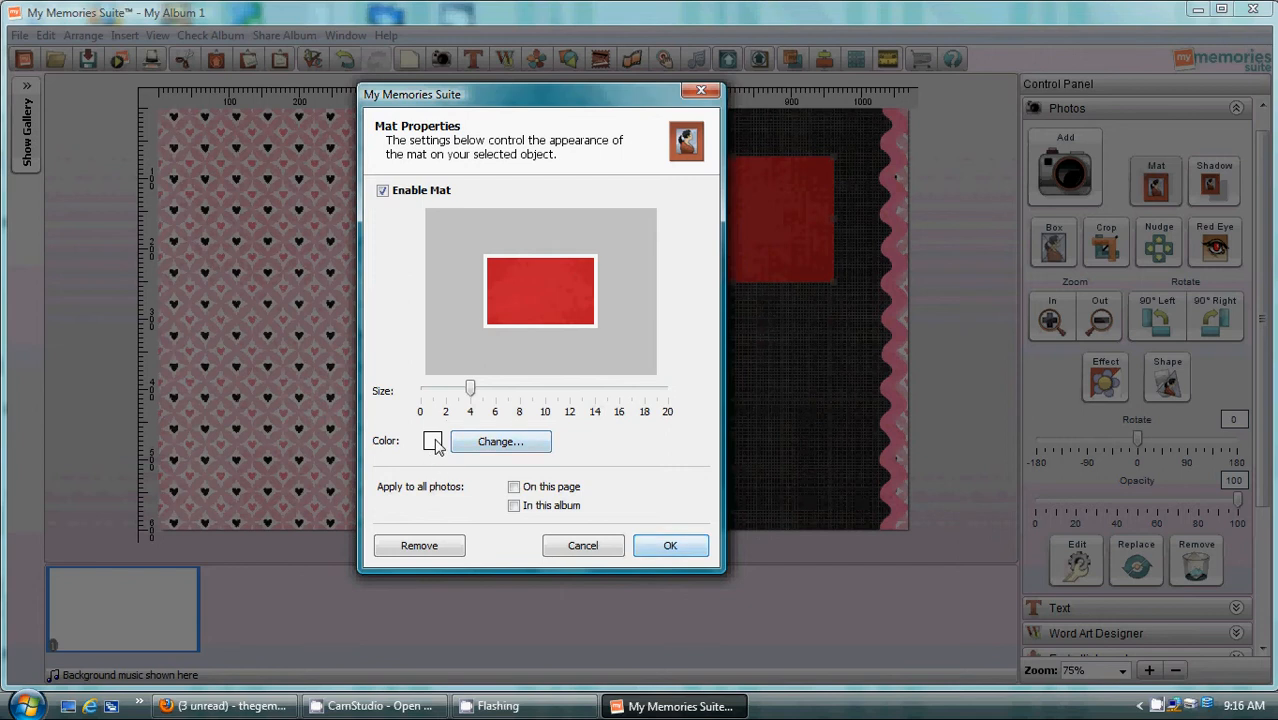
drag(472, 395, 522, 396)
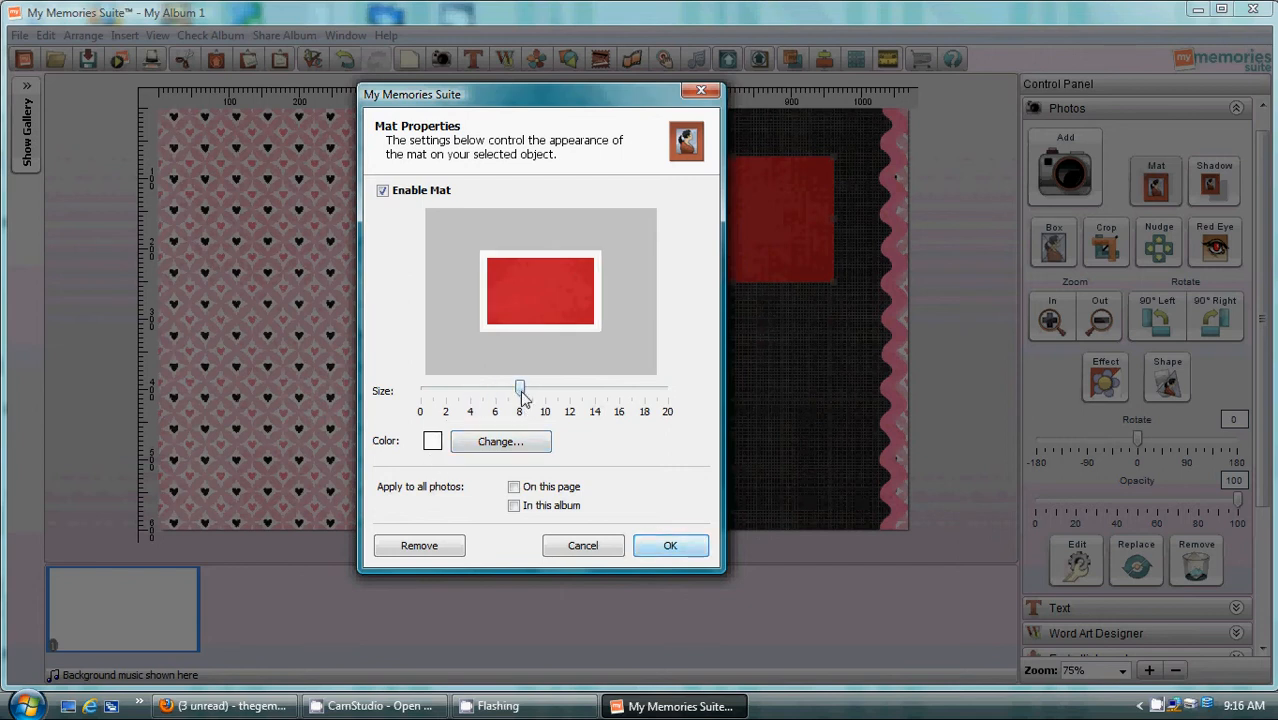
click(670, 545)
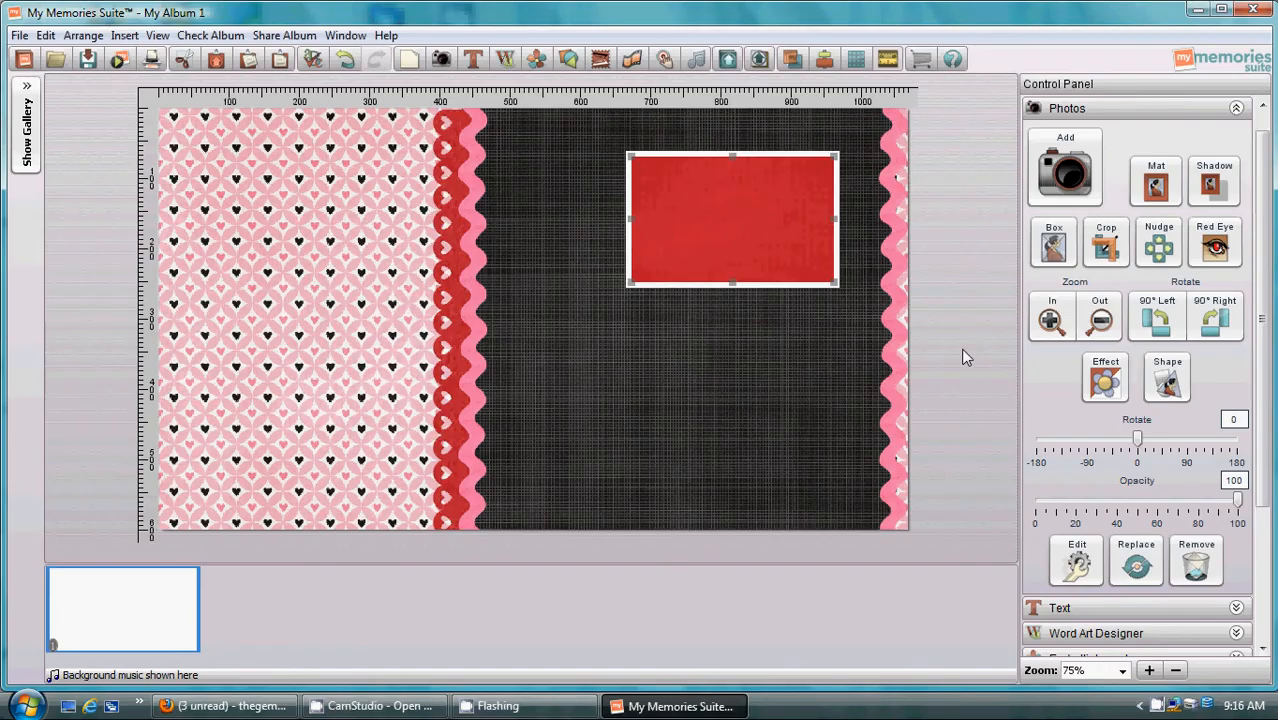
click(951, 398)
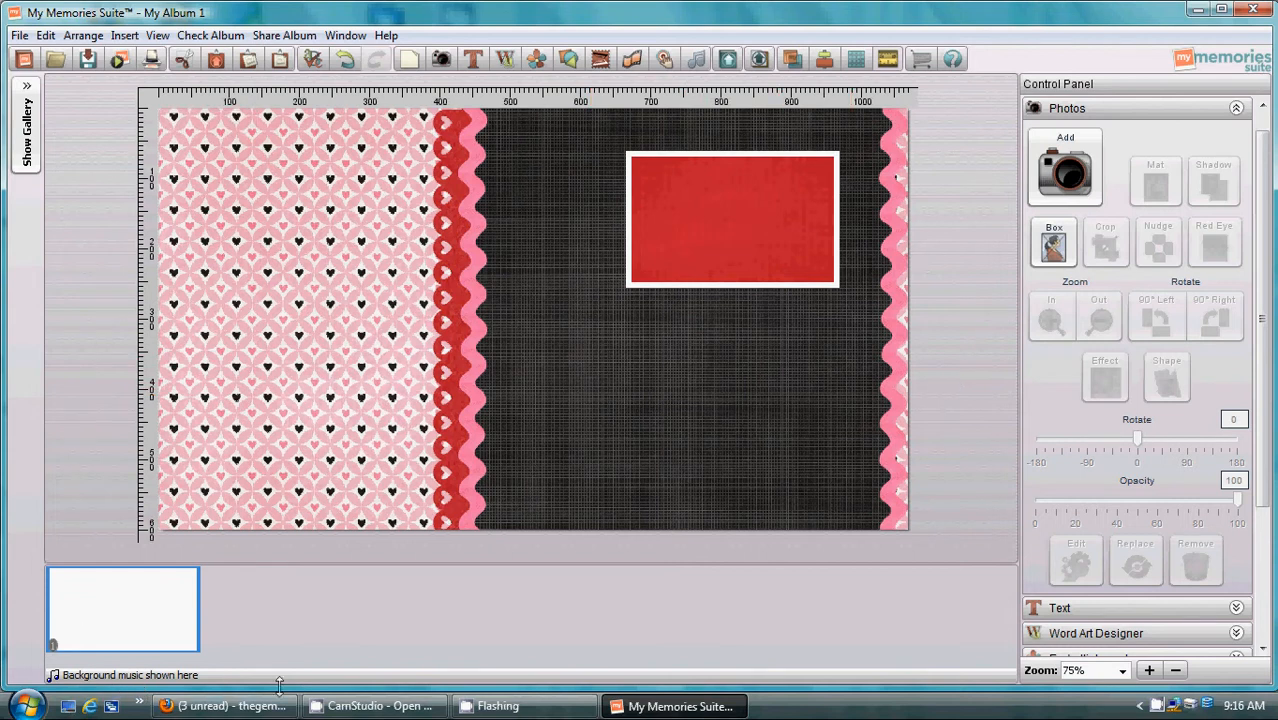
click(345, 705)
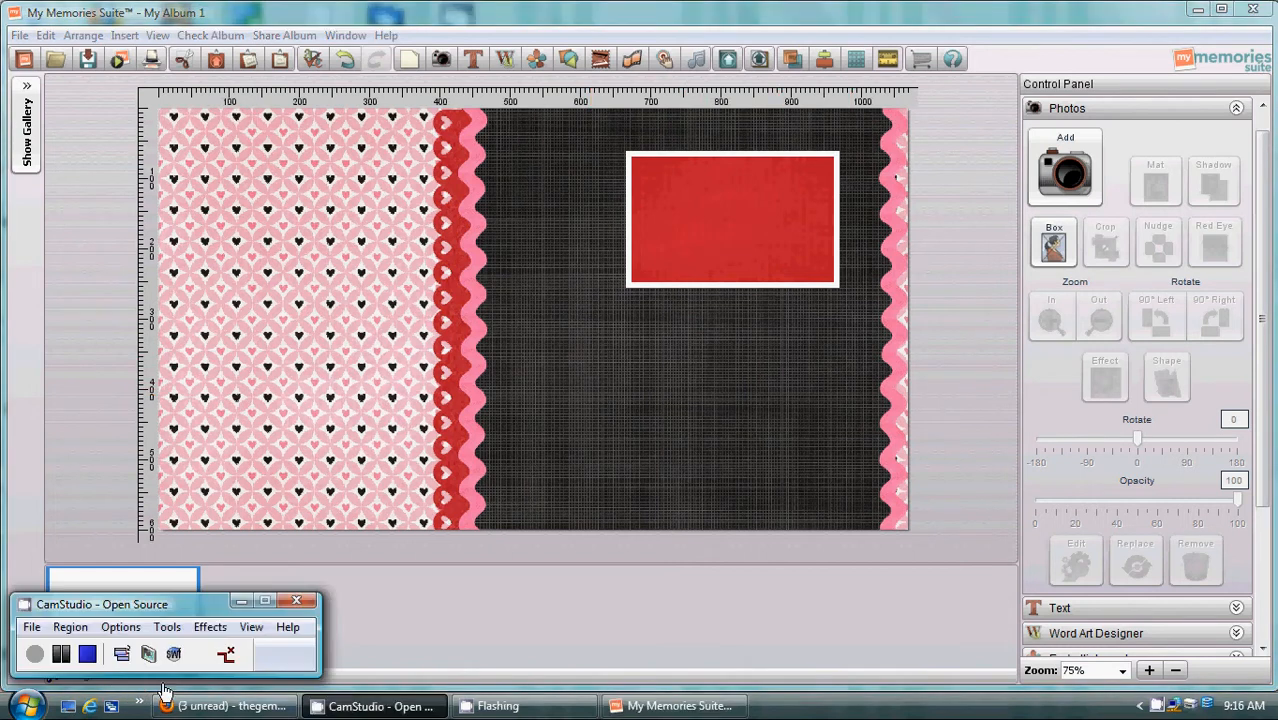
click(61, 654)
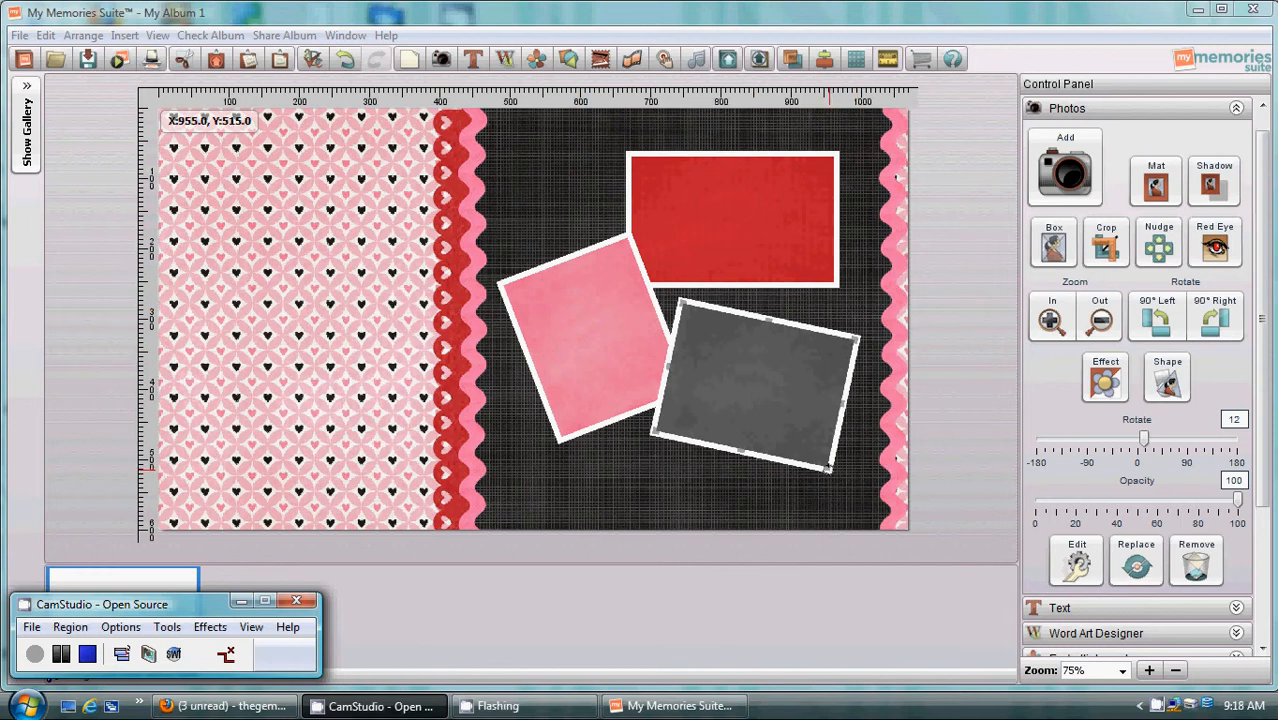
mouse_move(829, 468)
mouse_down()
mouse_move(842, 455)
mouse_move(828, 467)
mouse_up()
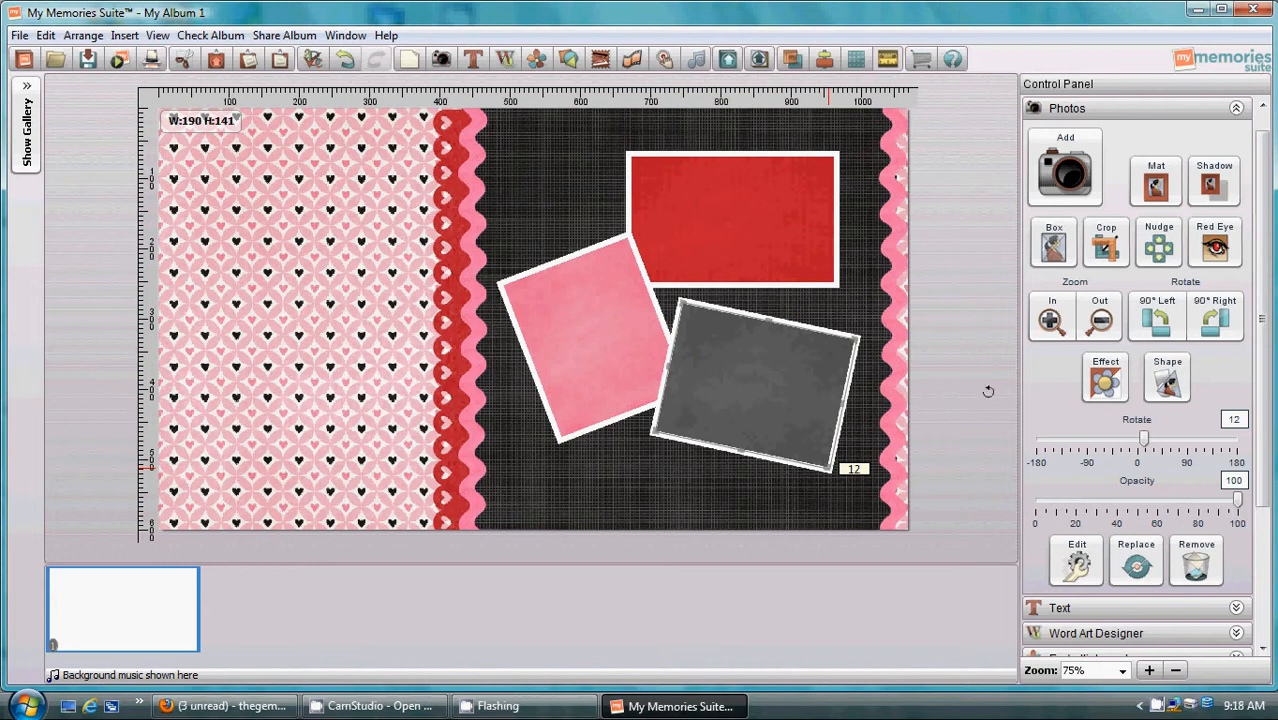
drag(988, 391, 973, 385)
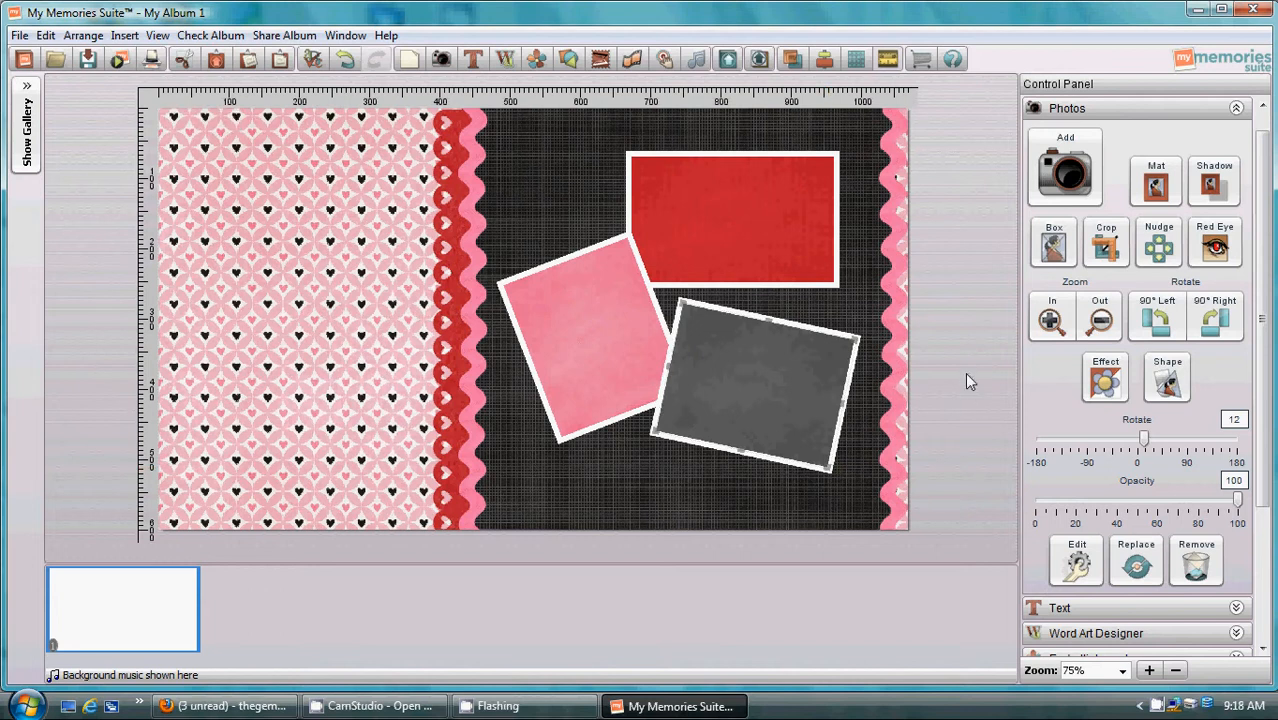
click(964, 372)
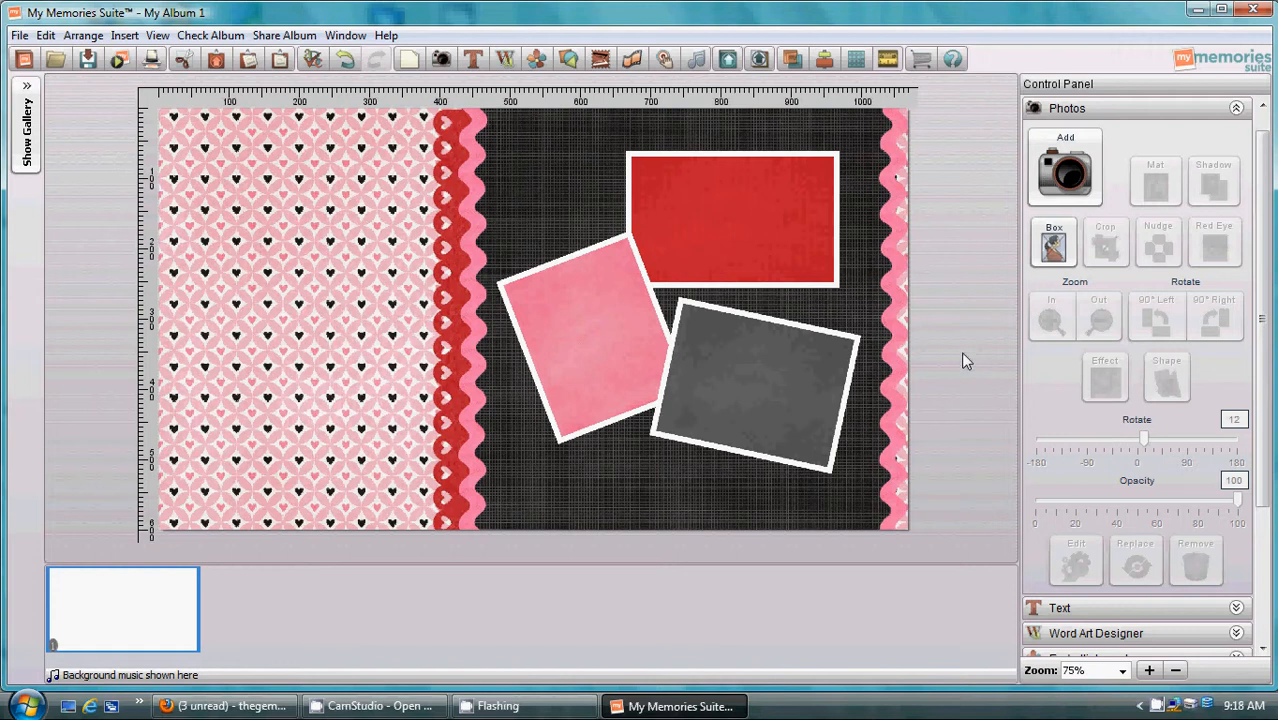
Add a word art title to the page reading "February".
scroll(1238, 370, down, 5)
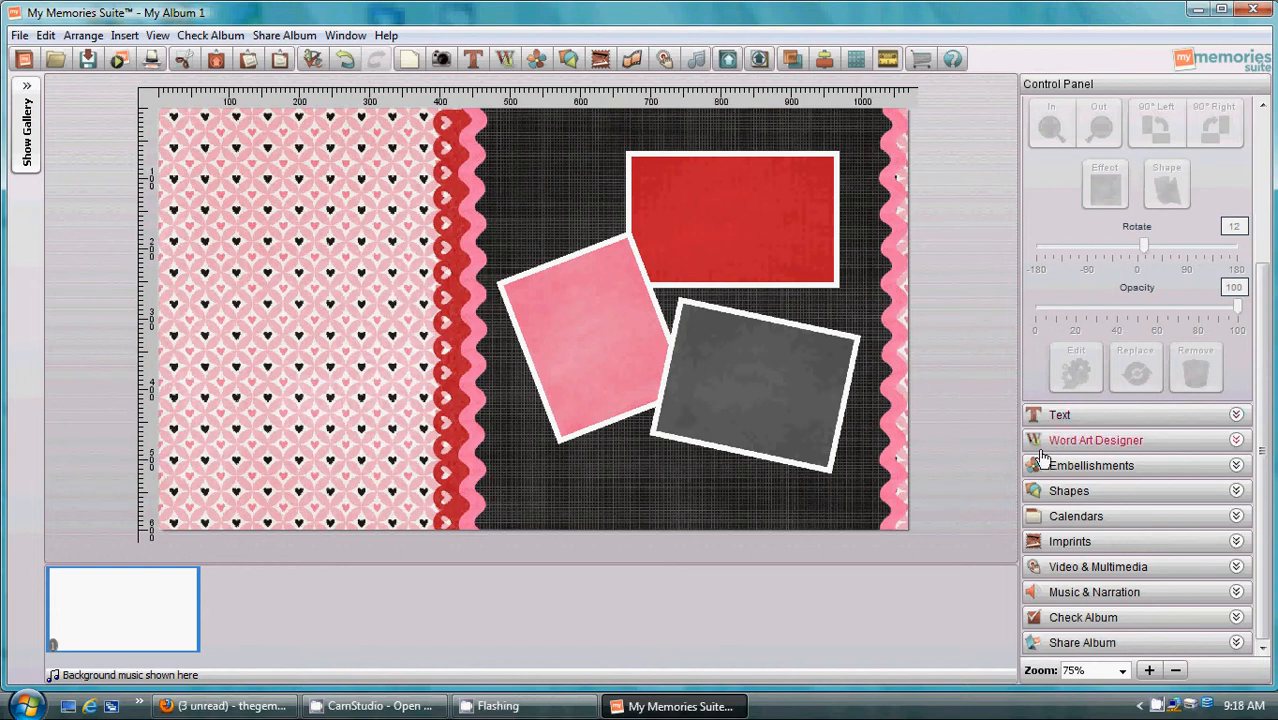
click(1081, 442)
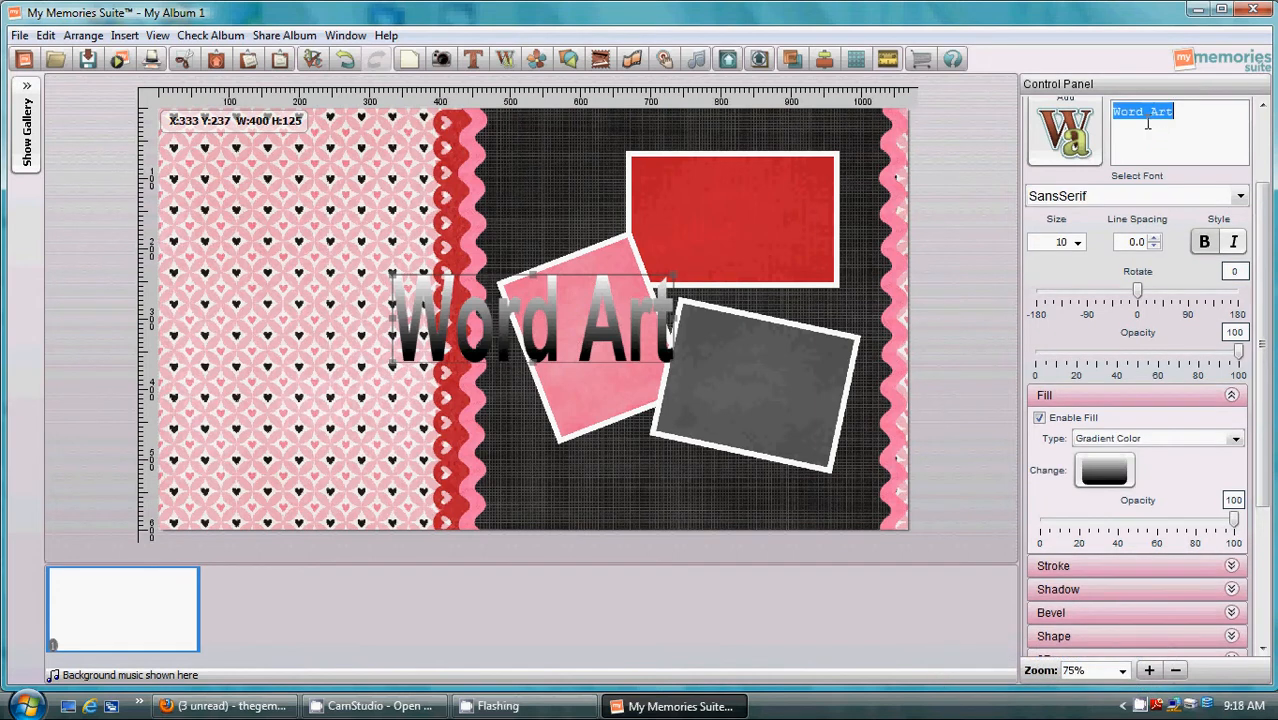
text(Feb)
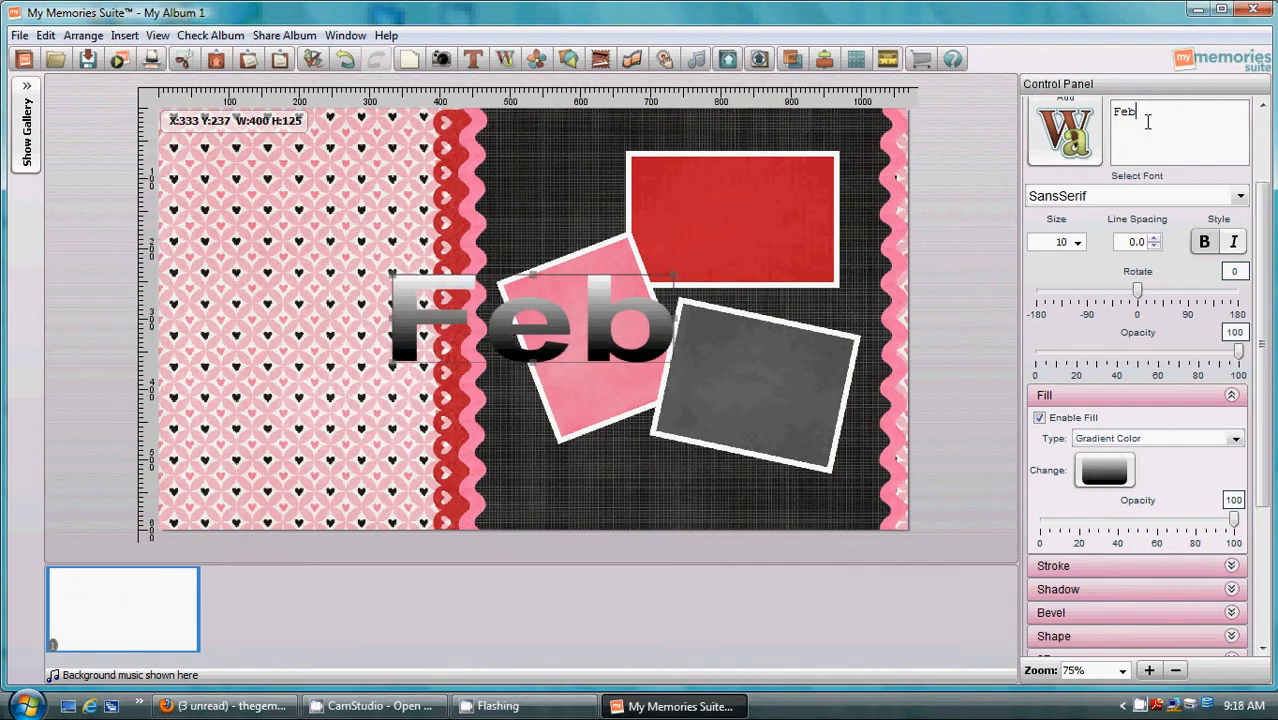
text(rua)
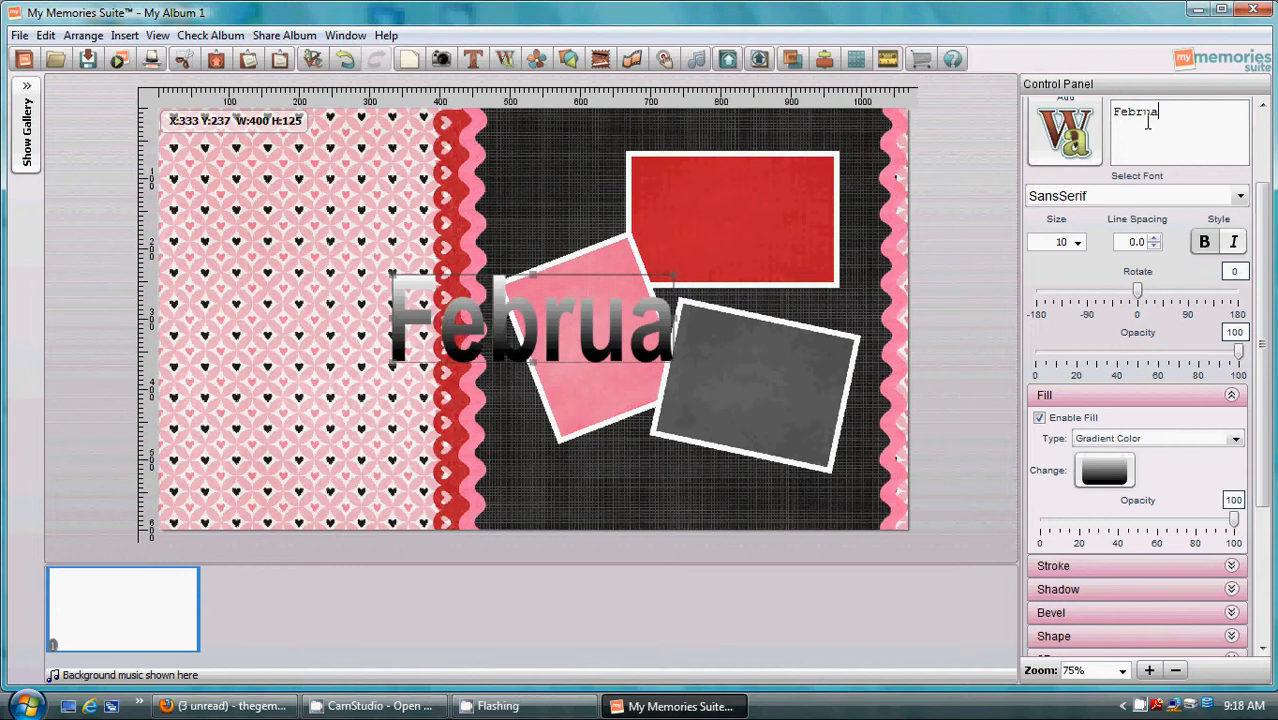
text(ry)
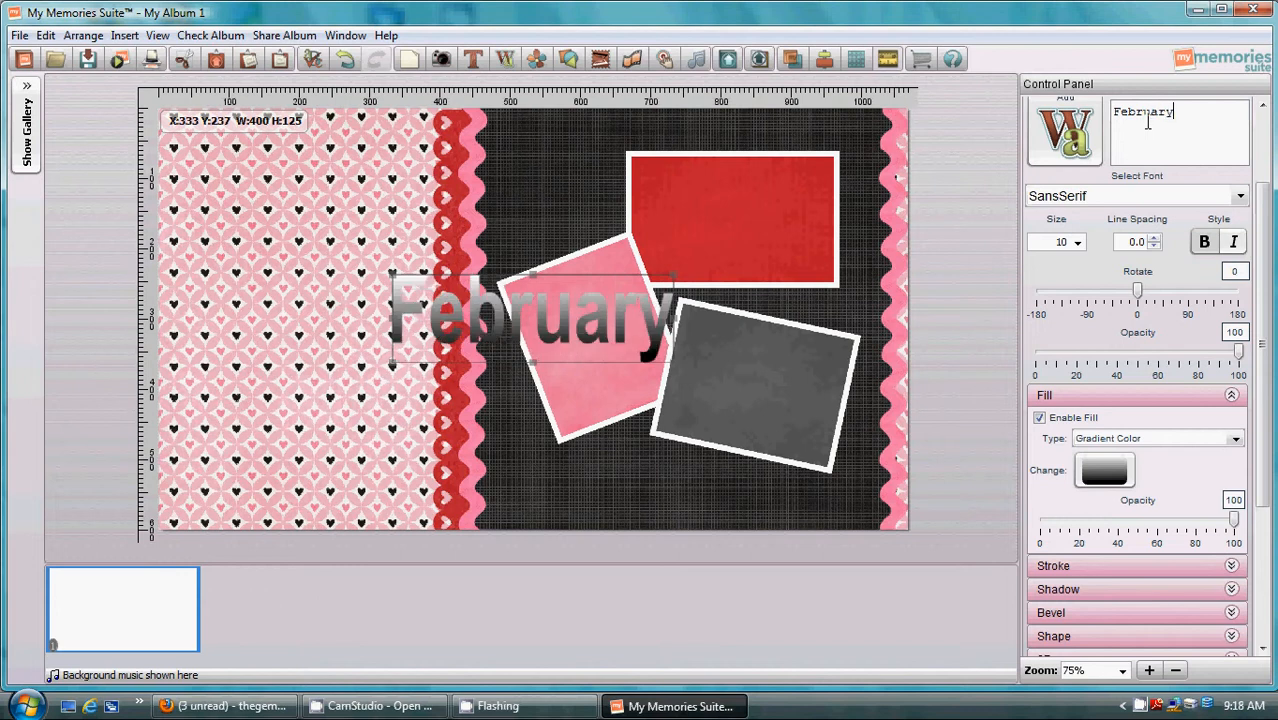
Change the font of the February word art to Howser.
click(1240, 198)
drag(1248, 354, 1250, 224)
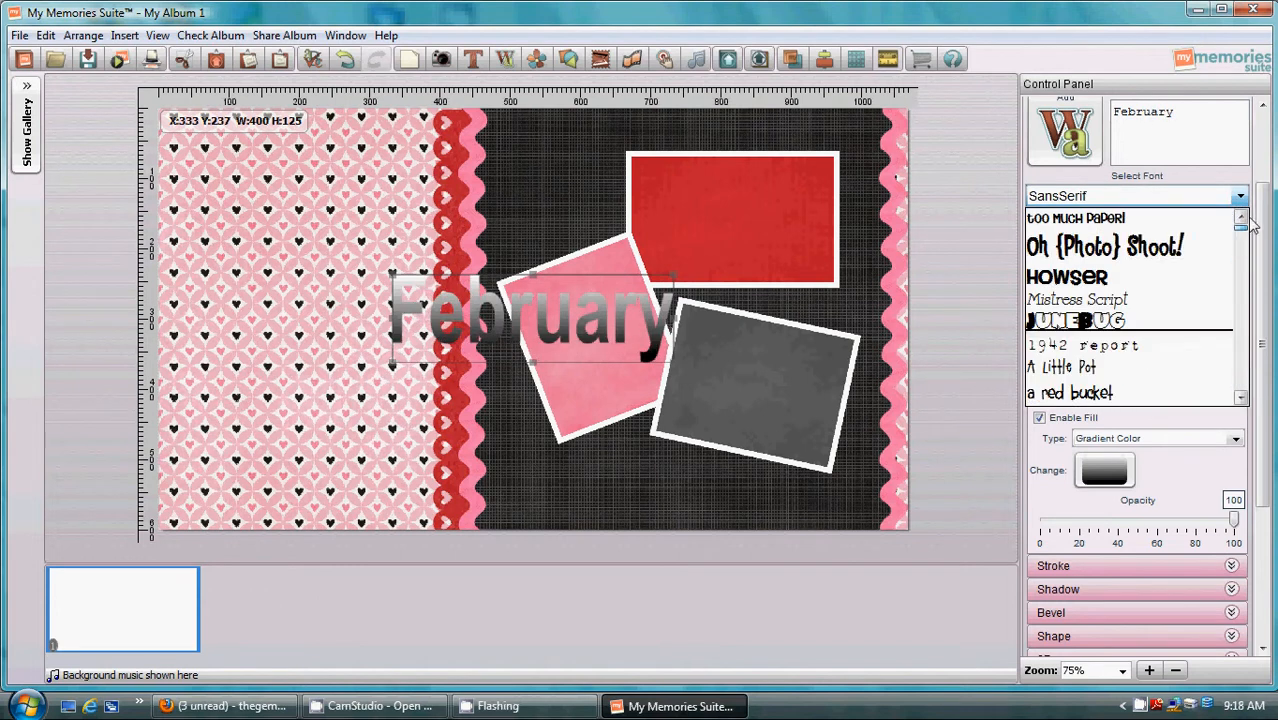
click(1067, 277)
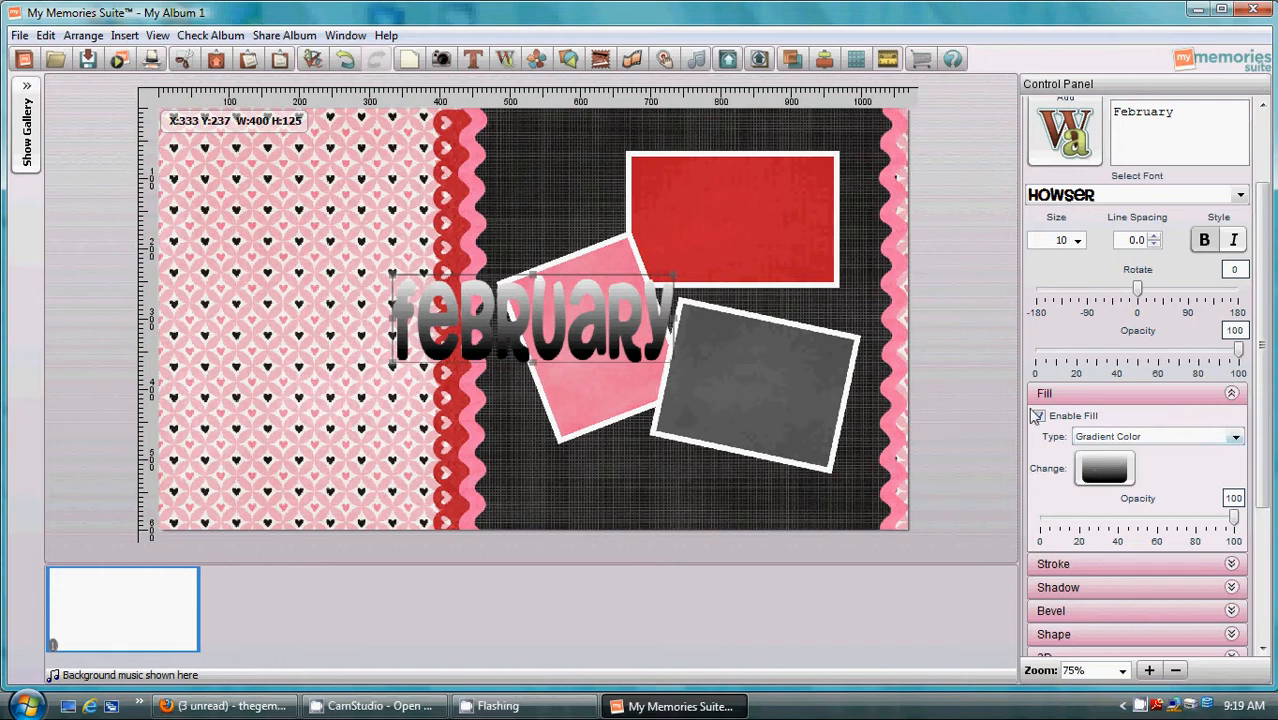
Fill the February word art with the plaid 2-(crazy4m).jpg paper image from the Some_Birdy_Loves_You_Pack-(crazy4m) folder.
click(1236, 437)
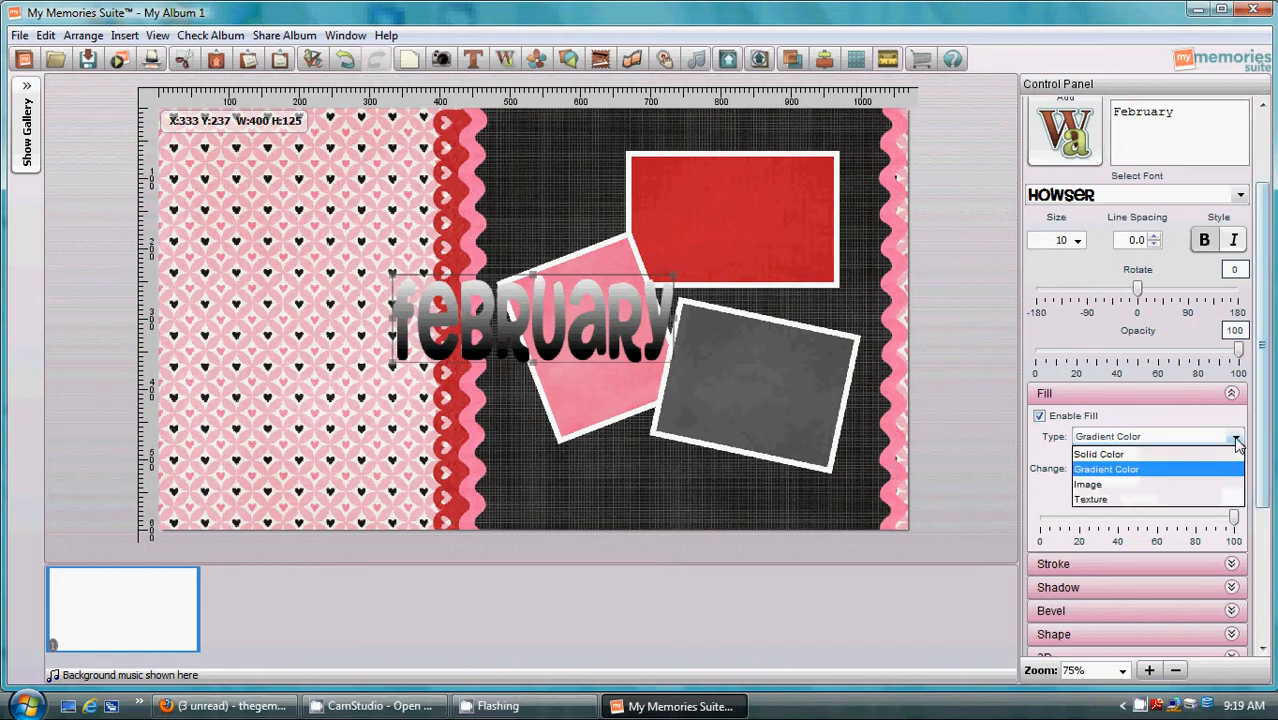
click(1097, 487)
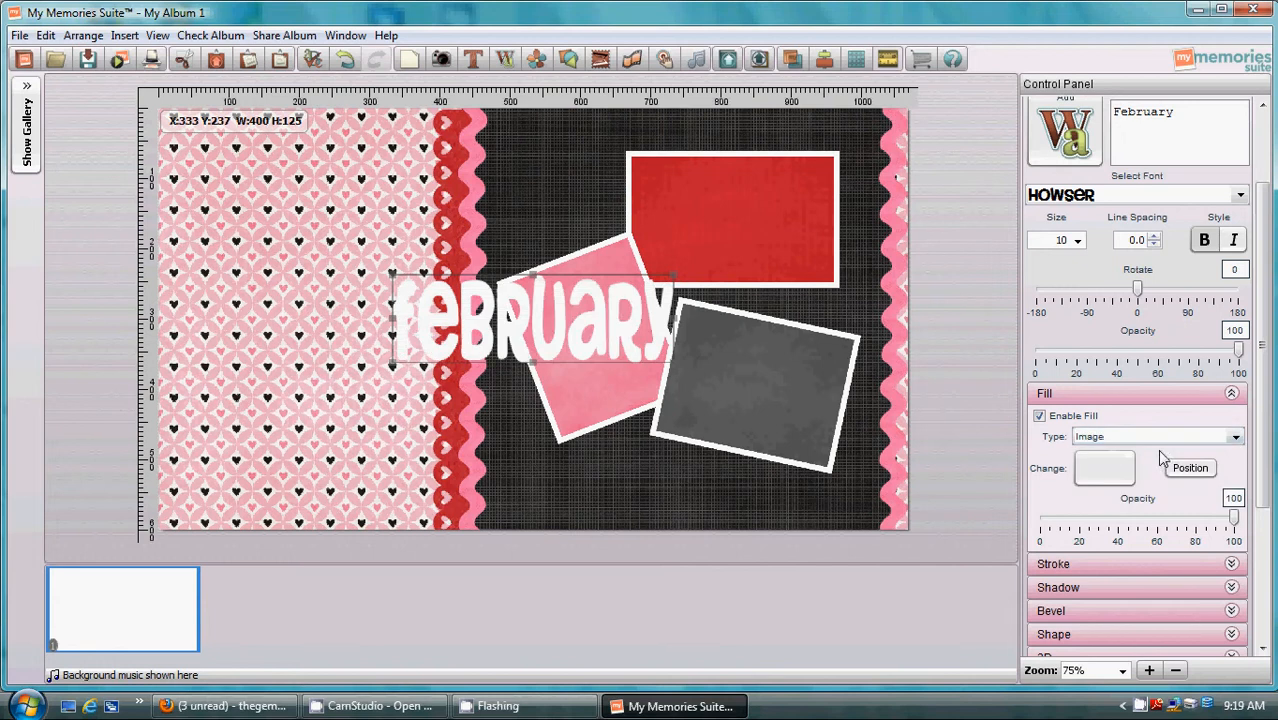
click(1101, 470)
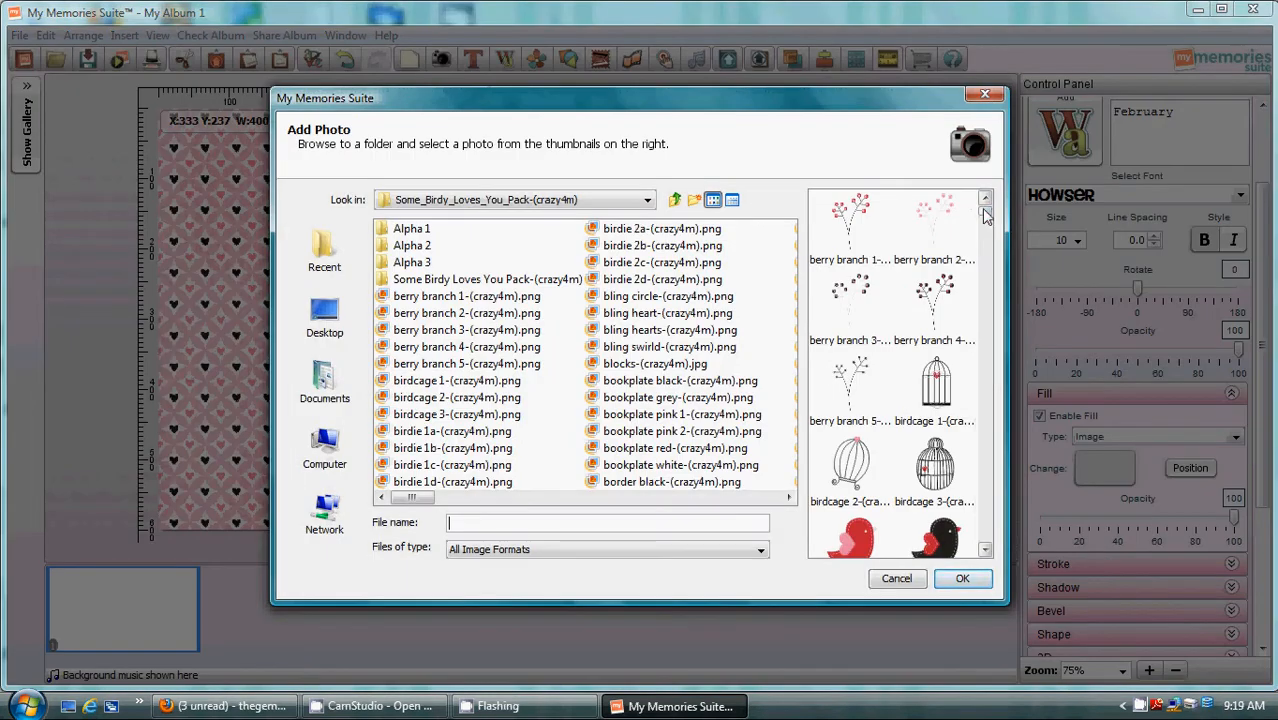
drag(986, 218, 995, 423)
click(935, 364)
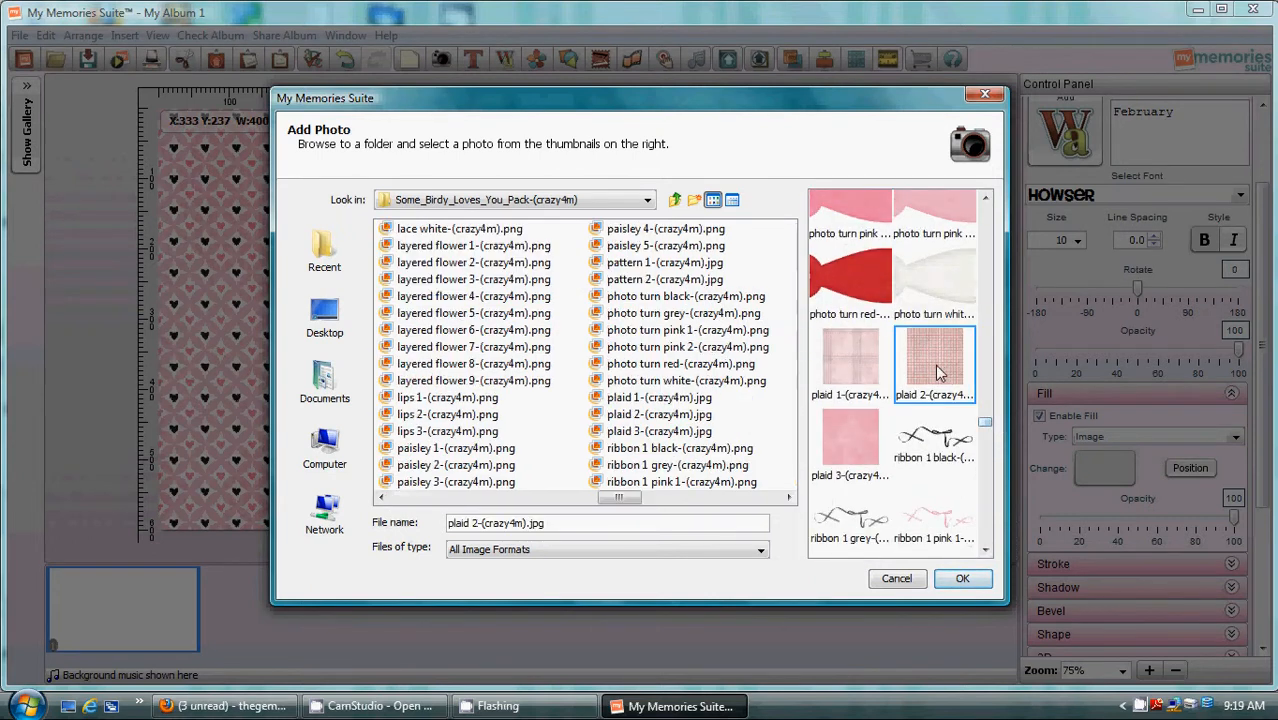
click(962, 578)
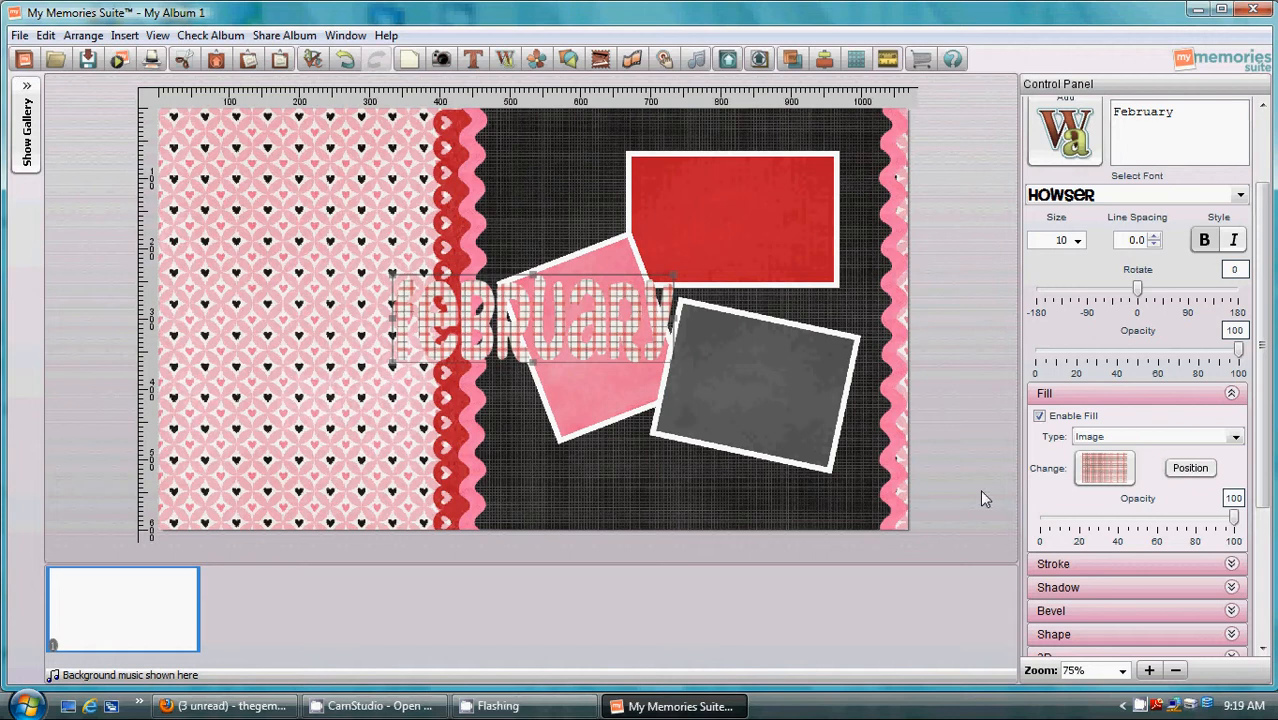
Outline the February word art with a solid black stroke of width 4.
scroll(1243, 388, down, 3)
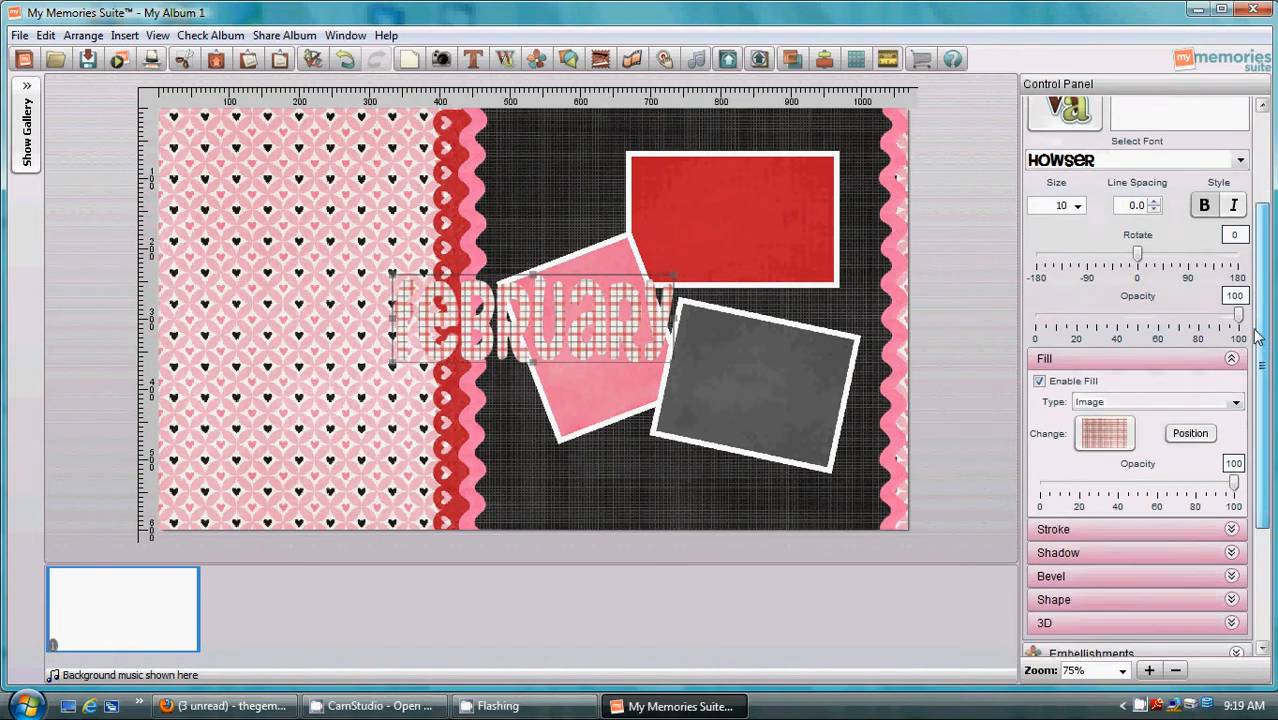
scroll(1243, 388, down, 1)
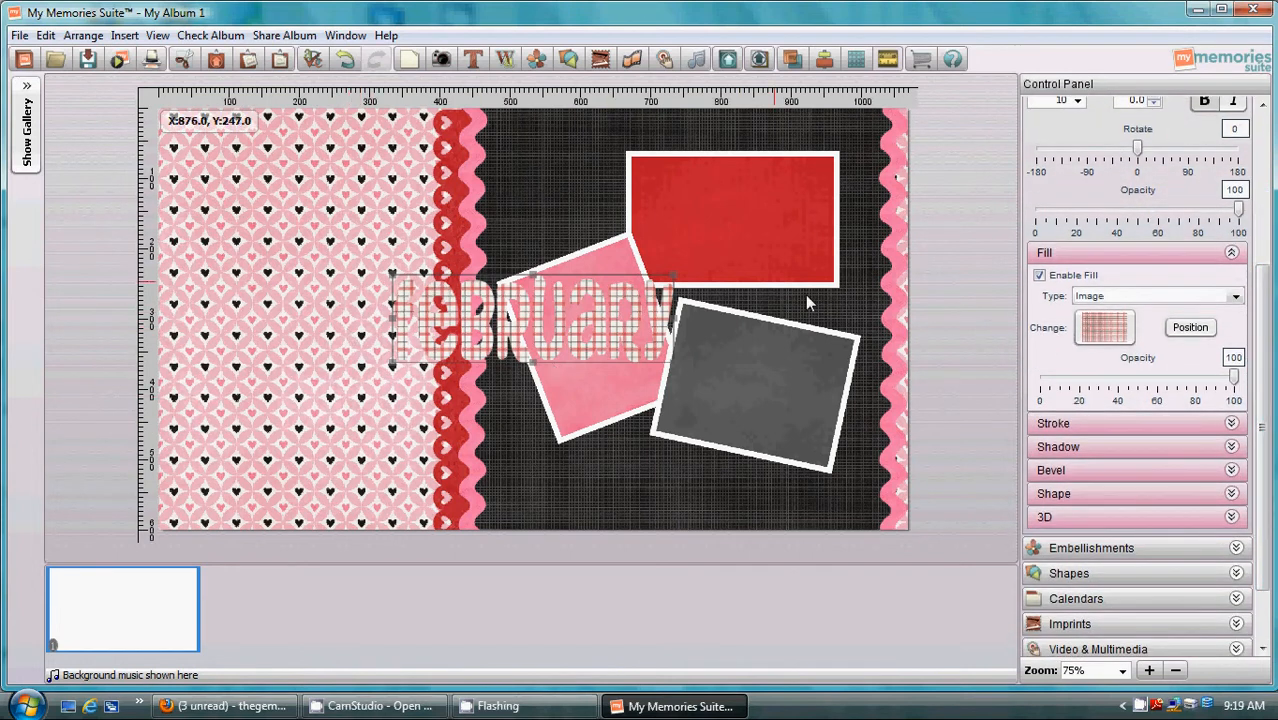
click(1045, 423)
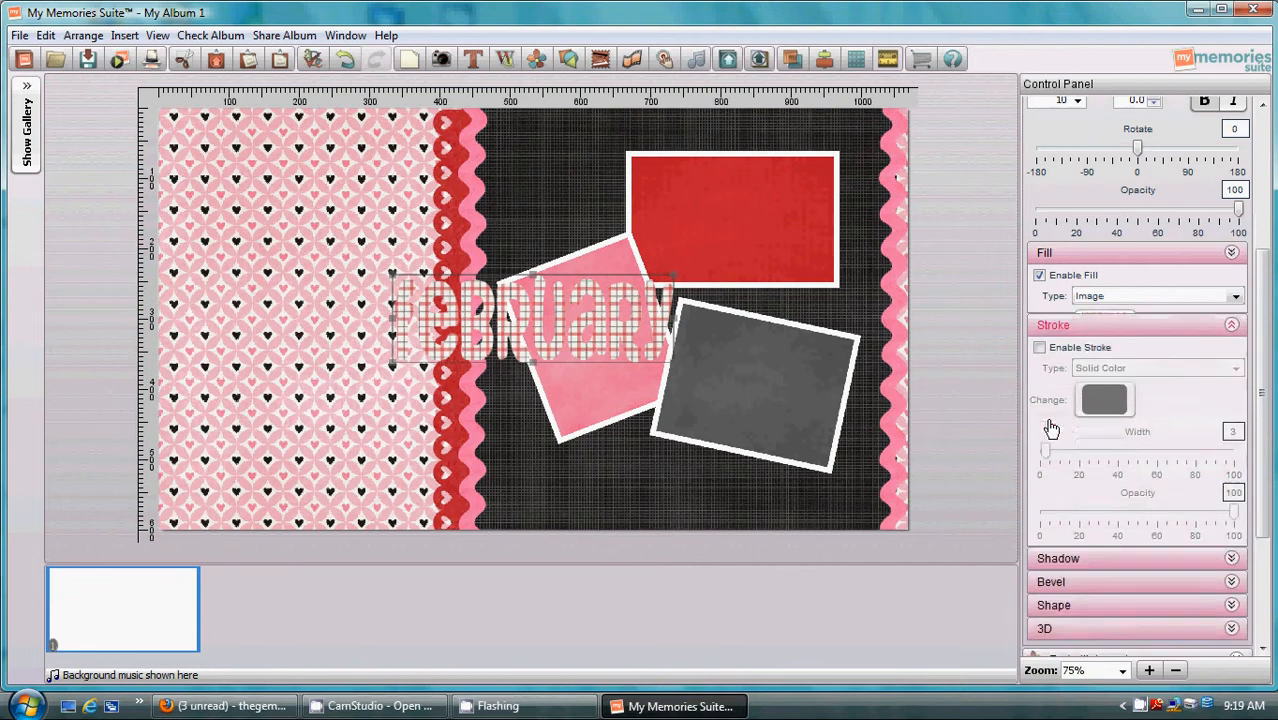
click(1039, 299)
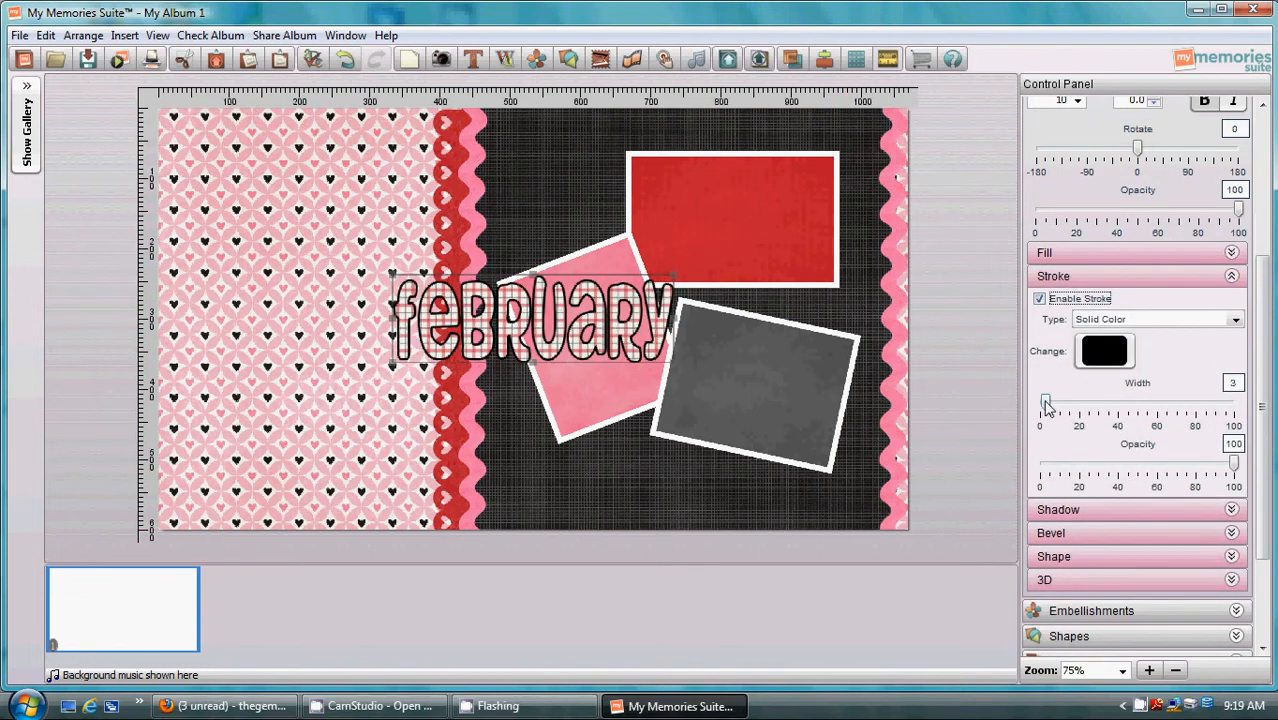
mouse_move(1046, 405)
mouse_down()
mouse_move(1058, 402)
mouse_move(1050, 410)
mouse_up()
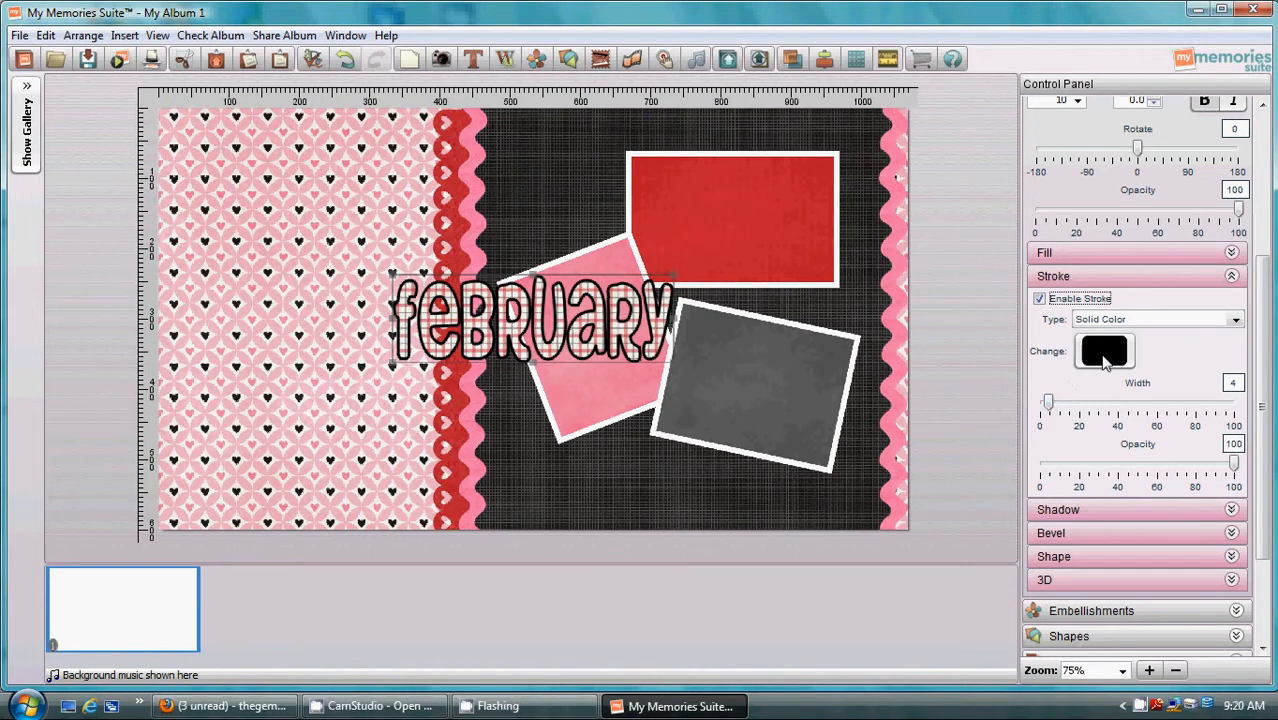
Move the February word art over the lower edges of the pink and grey boxes and shrink it slightly.
click(532, 365)
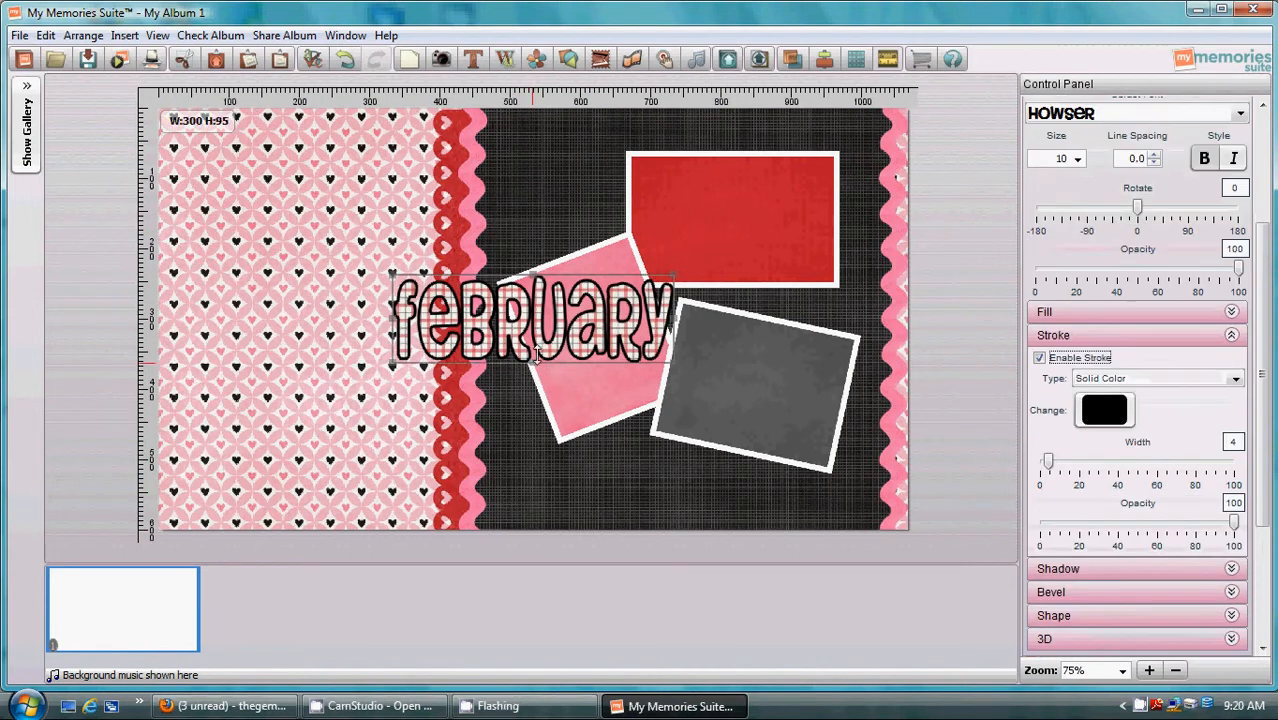
drag(538, 344, 726, 452)
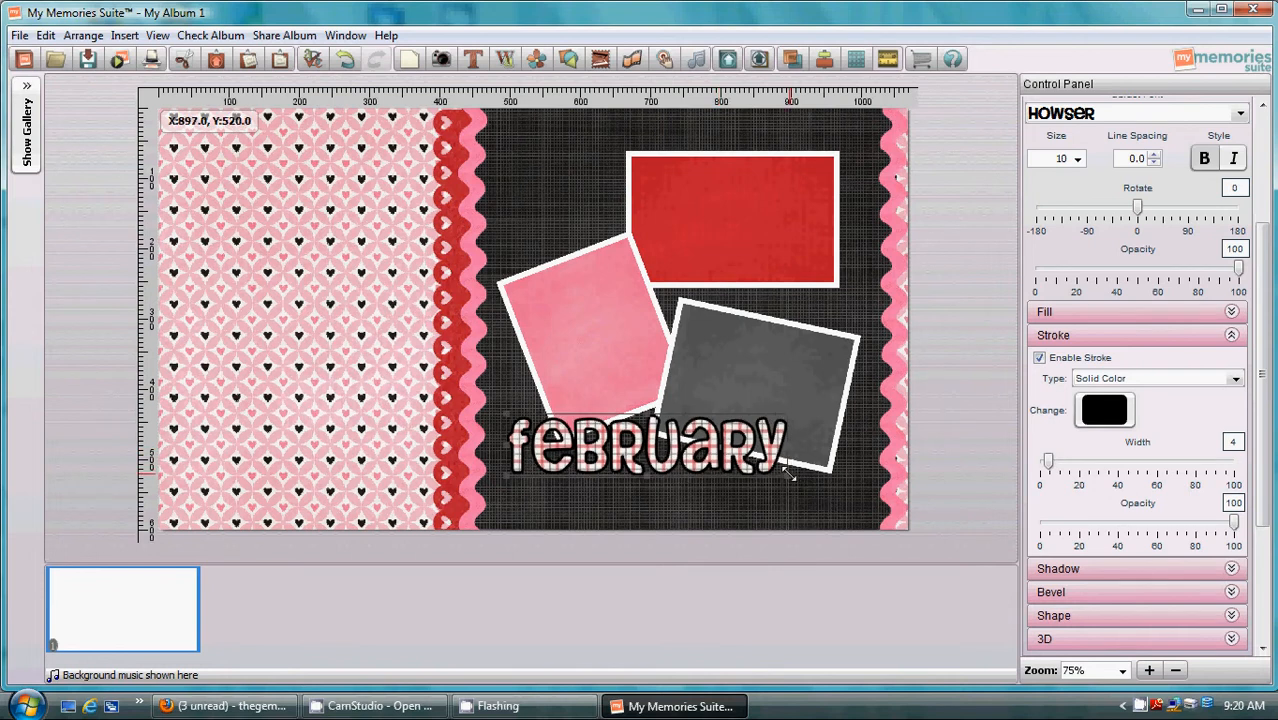
mouse_move(789, 472)
mouse_down()
mouse_move(849, 474)
mouse_move(774, 473)
mouse_move(745, 455)
mouse_up()
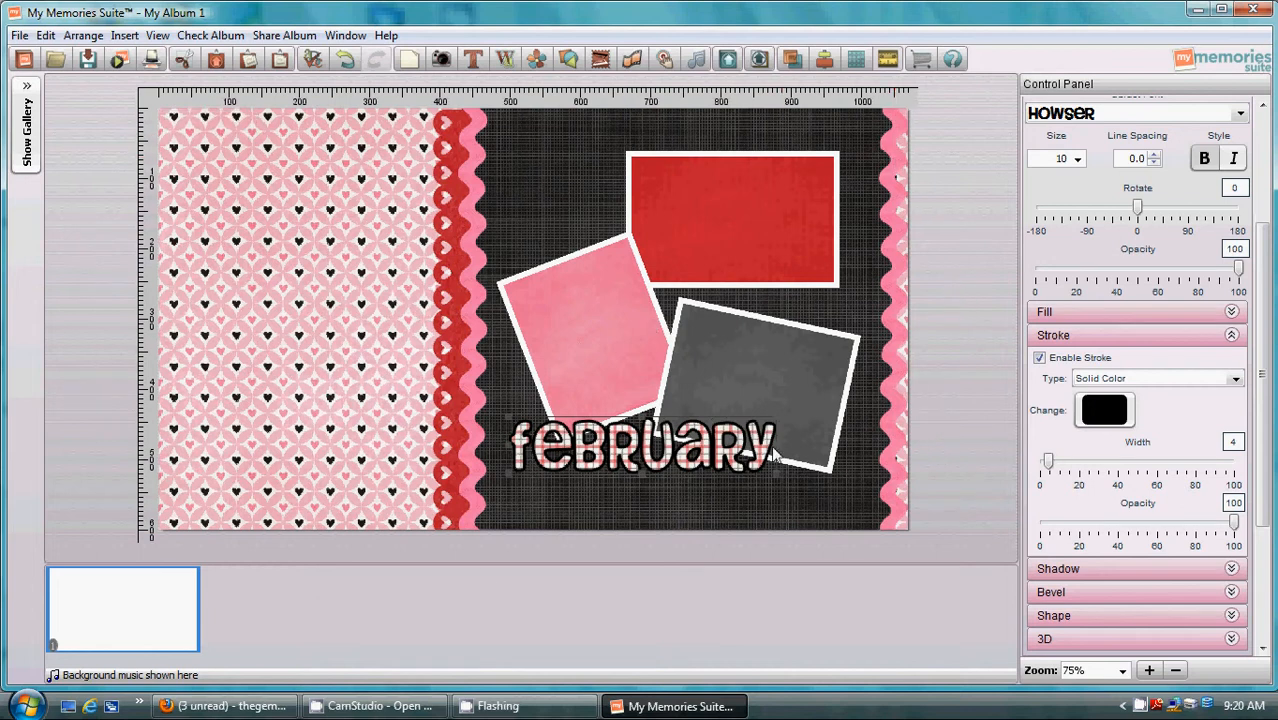
click(365, 705)
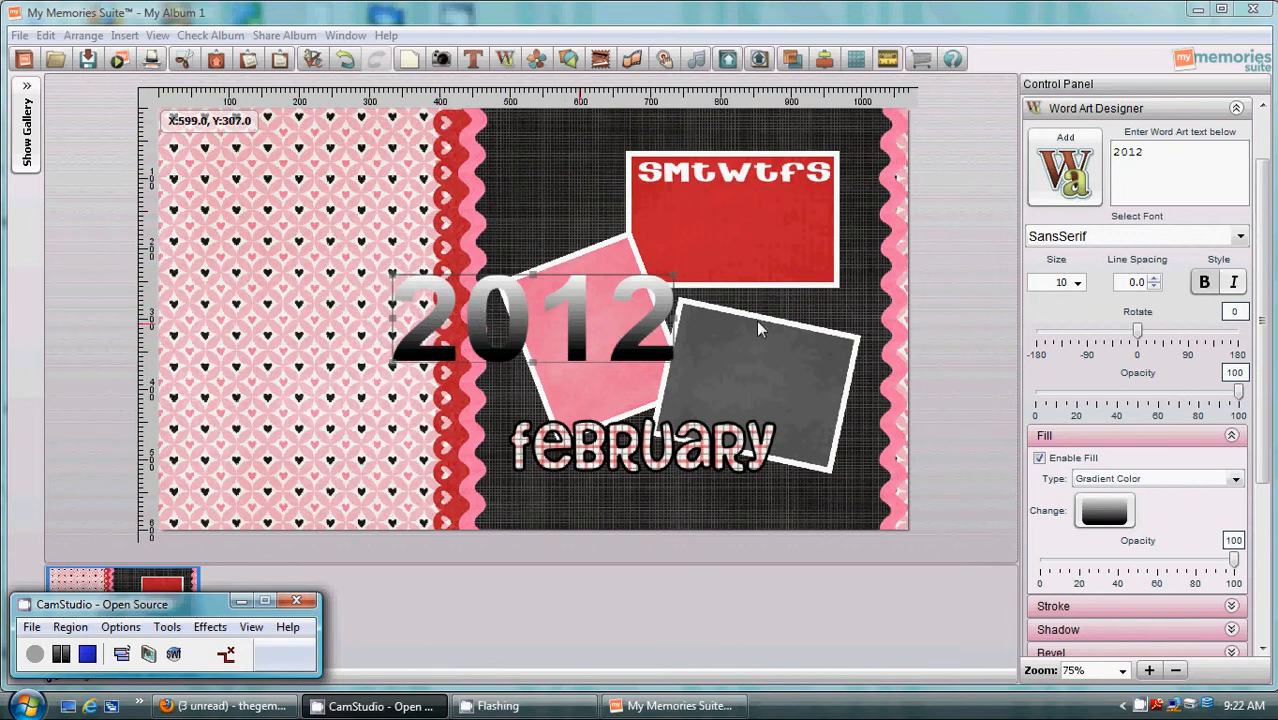
Fill the 2012 word art with a solid light pink sampled from the page's heart-patterned paper.
click(1237, 481)
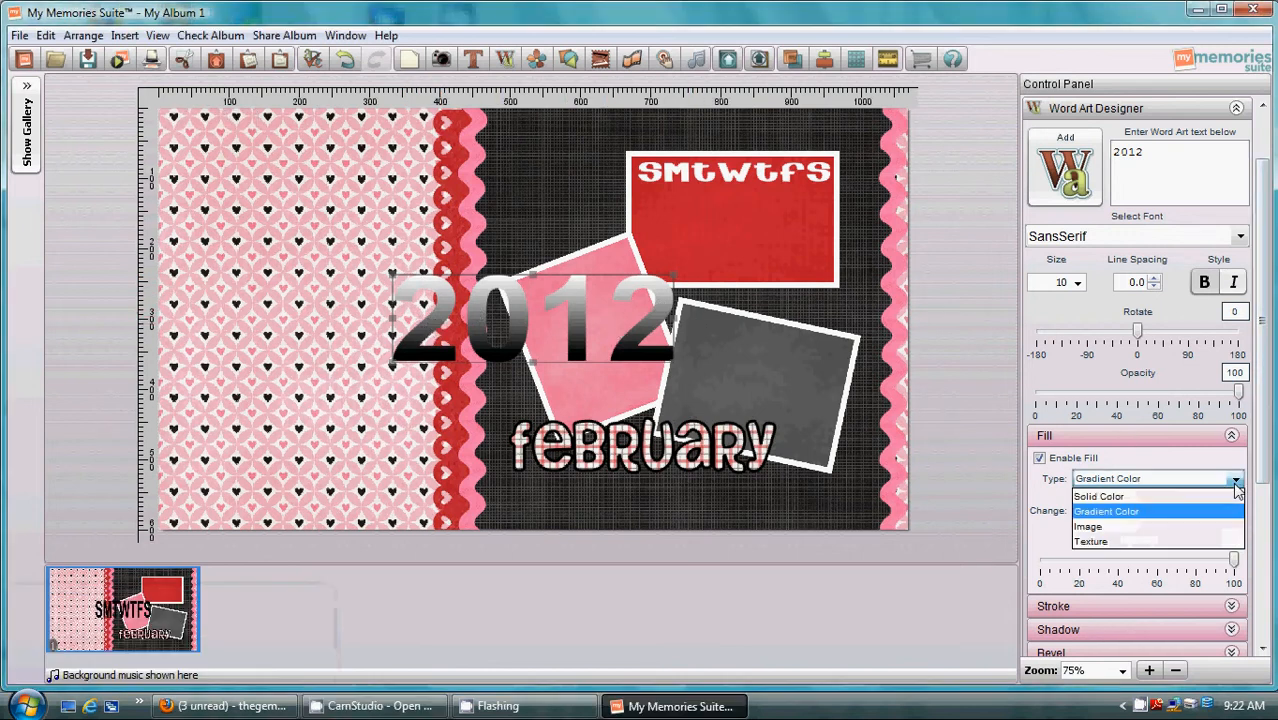
click(1140, 497)
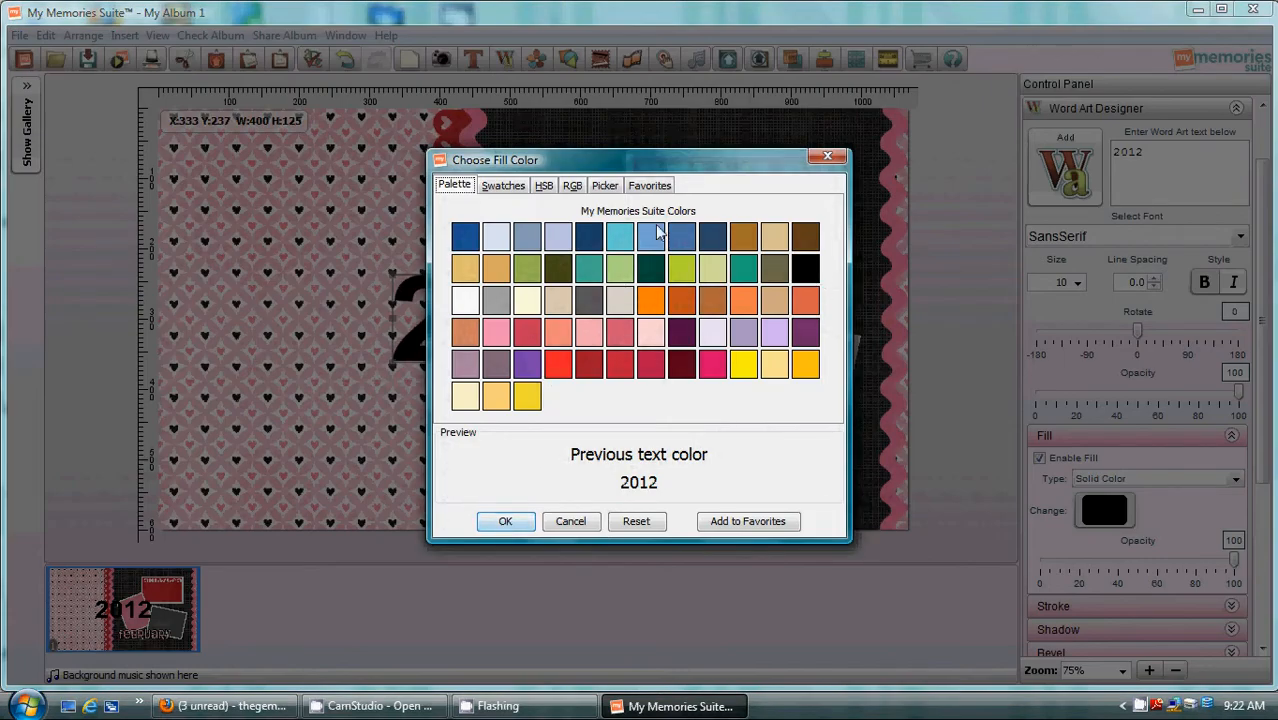
click(511, 188)
click(543, 187)
click(570, 188)
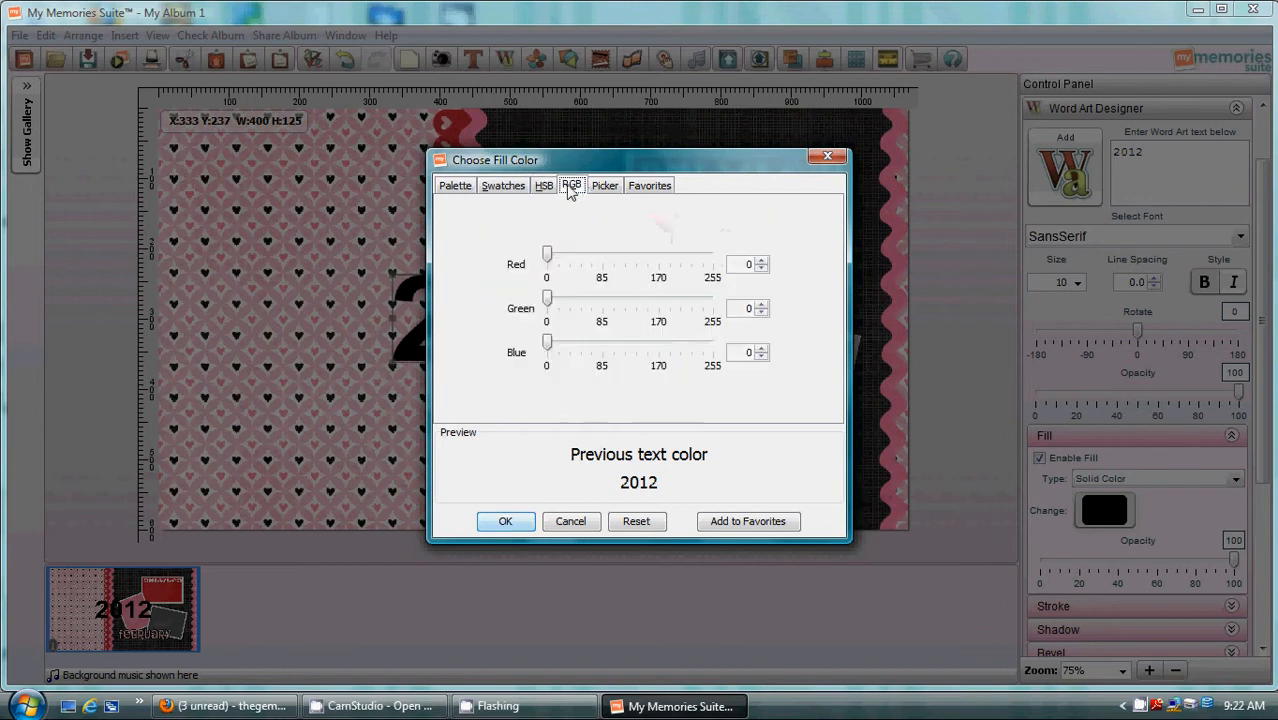
click(605, 188)
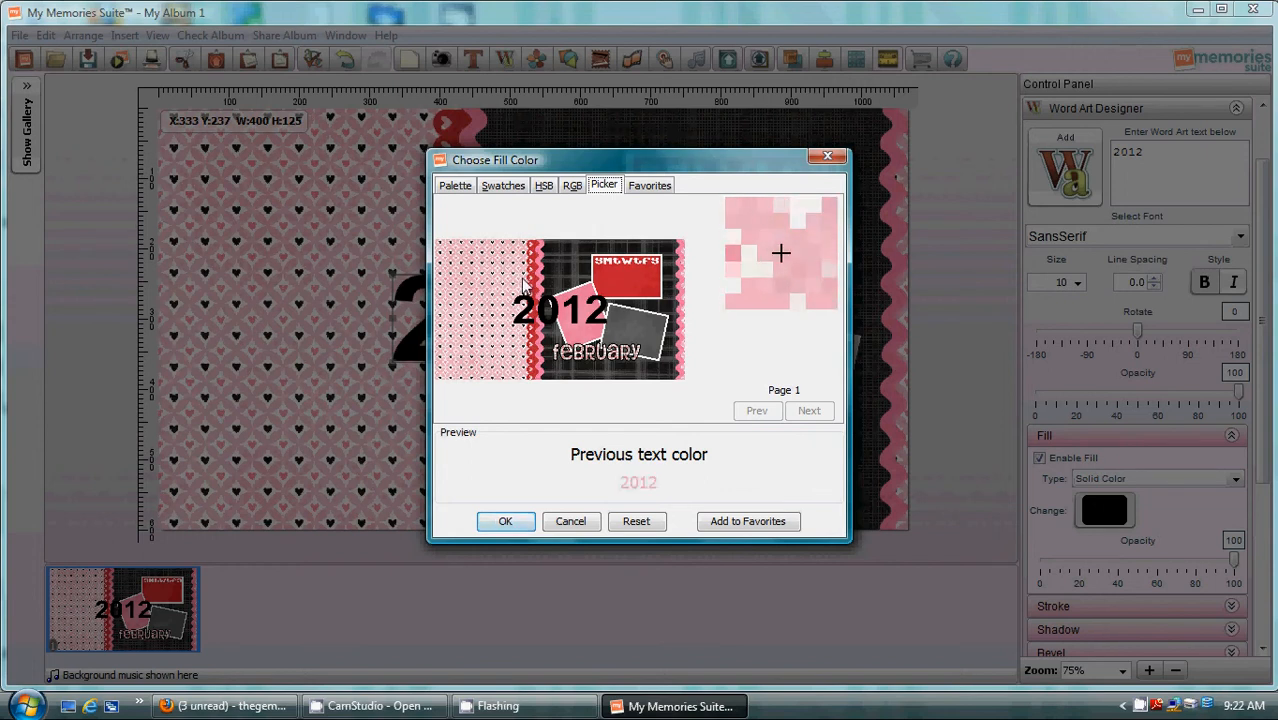
click(507, 520)
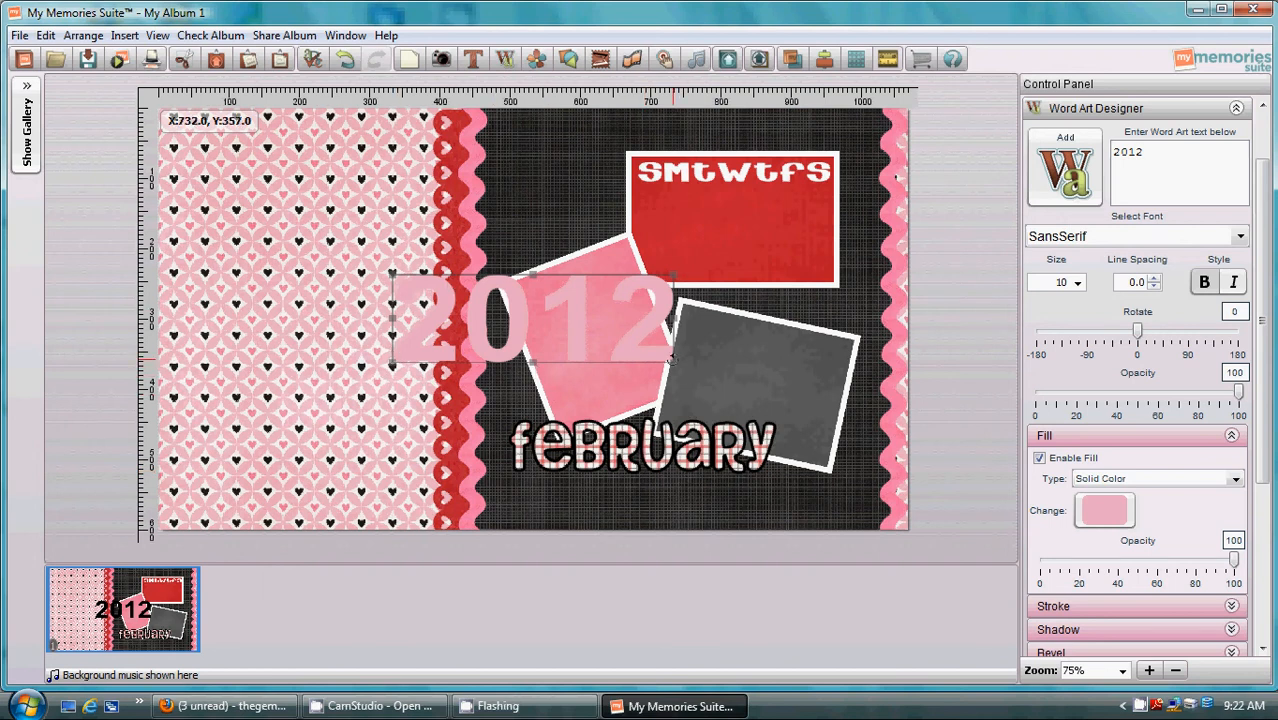
Outline the 2012 word art with a solid black stroke and set its font to Oh {Photo} Shoot!
click(1055, 612)
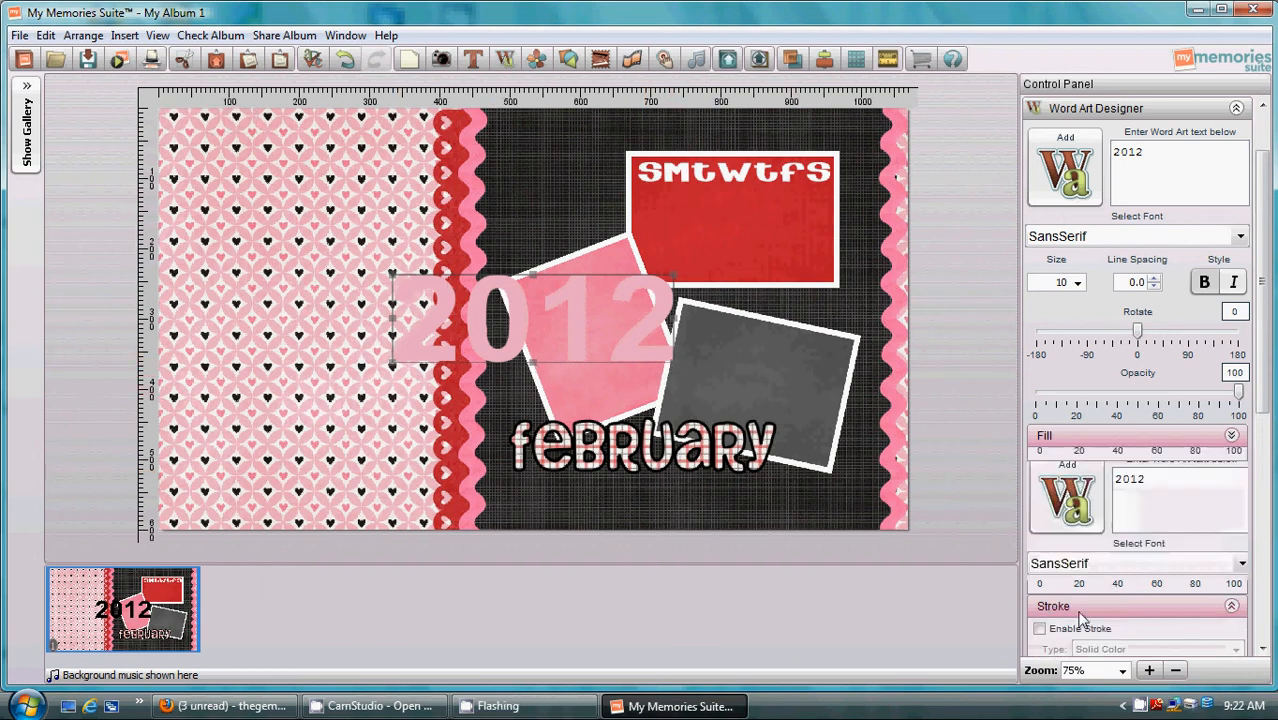
click(1040, 482)
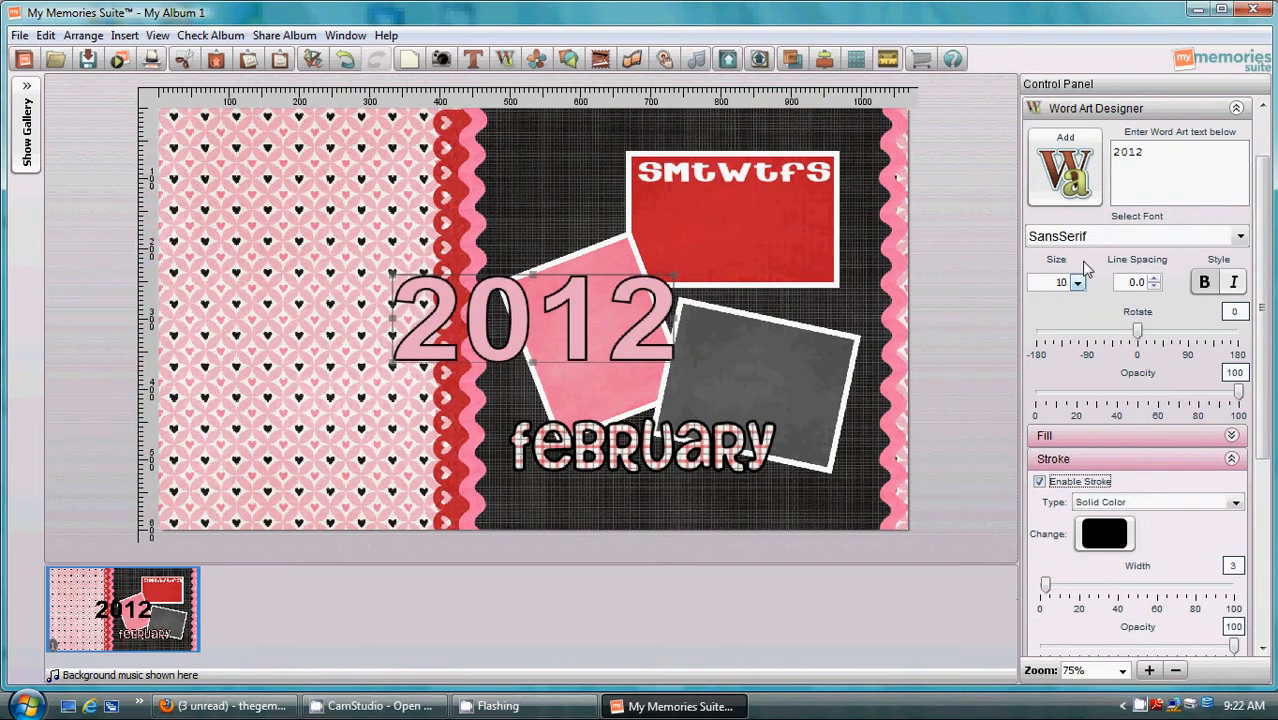
click(1240, 236)
scroll(1200, 380, down, 5)
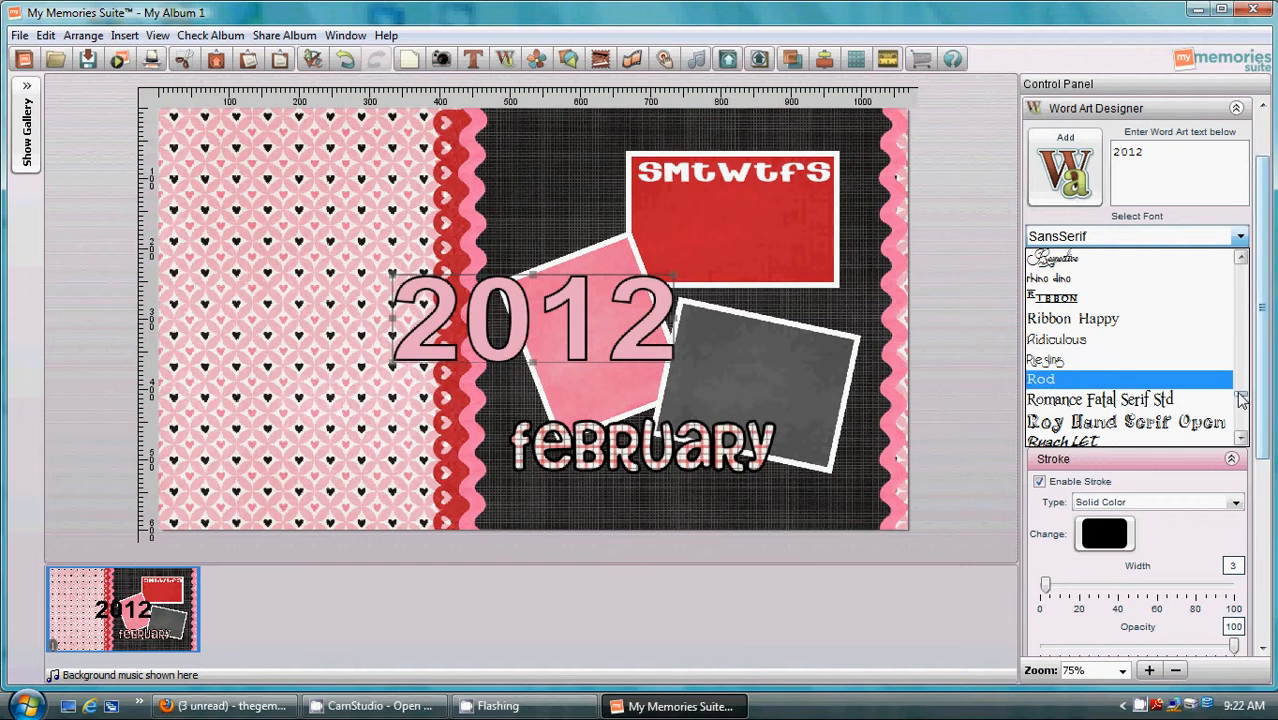
drag(1240, 398, 1238, 264)
click(1094, 308)
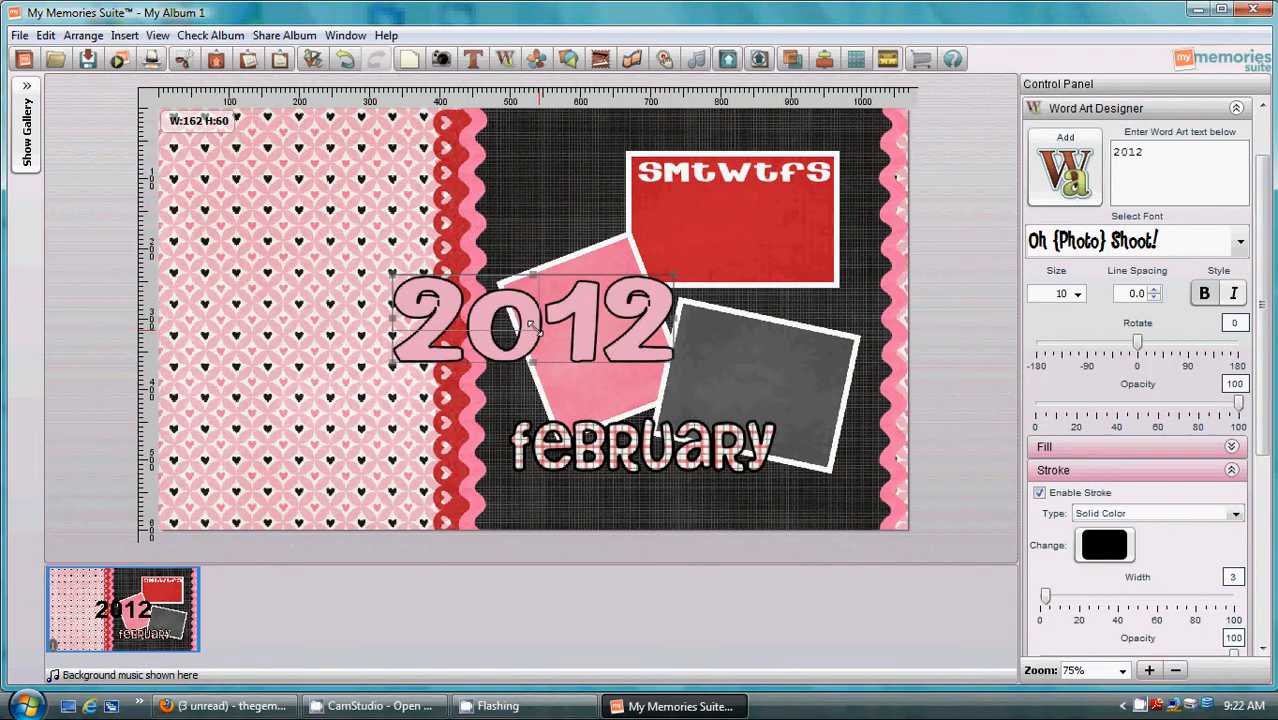
Shrink the 2012 word art and place it over the lower-right corner of the red box.
drag(527, 322, 845, 293)
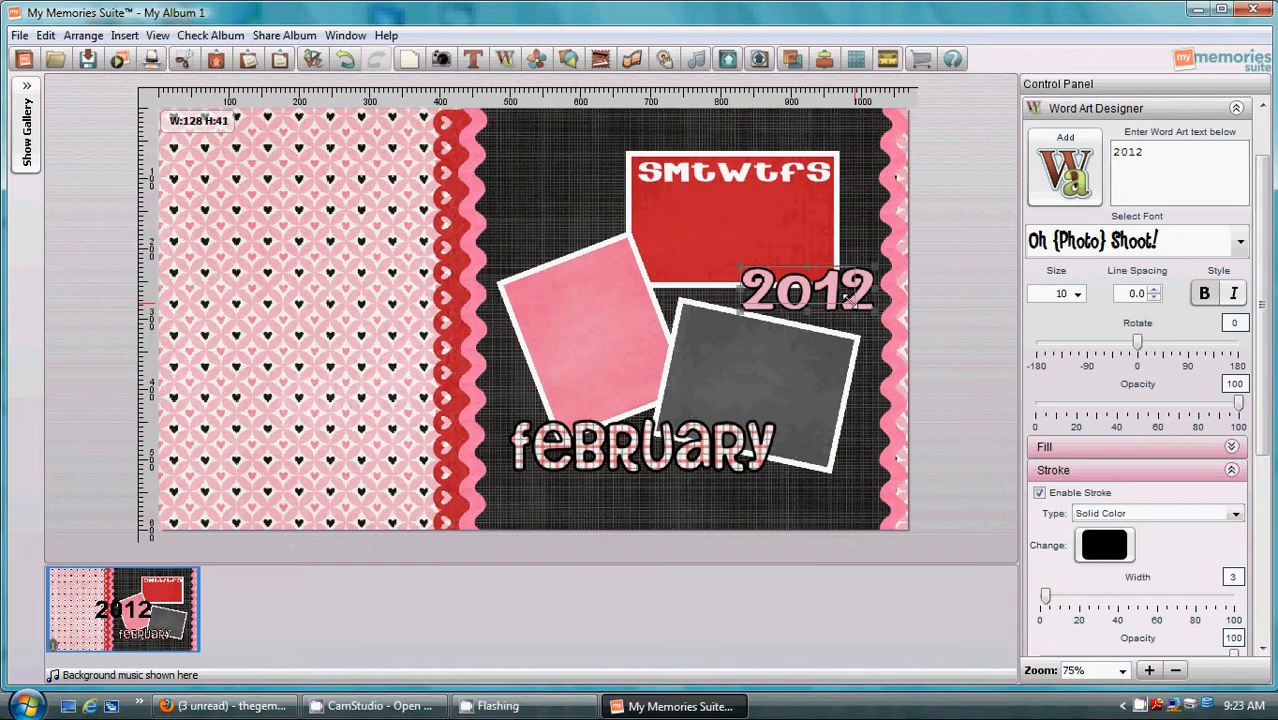
drag(847, 299, 819, 285)
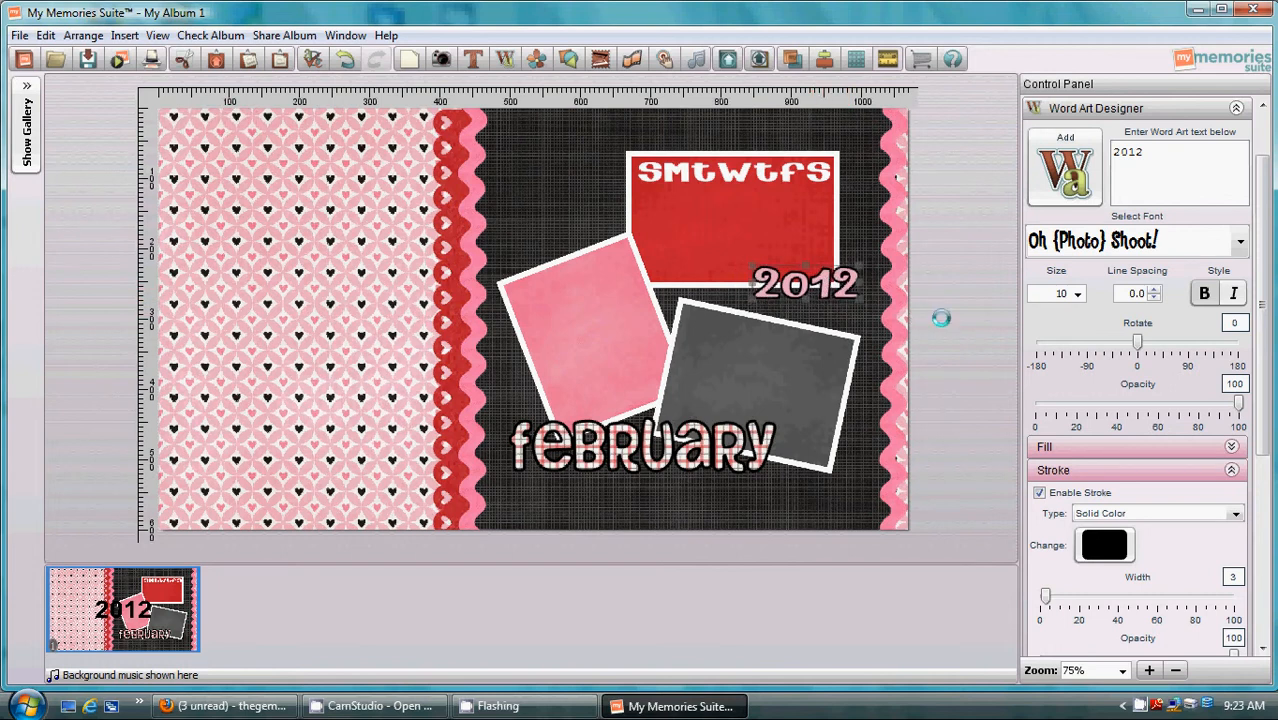
Add a month calendar for February 2012 to the page and turn off its header.
drag(1268, 262, 1268, 440)
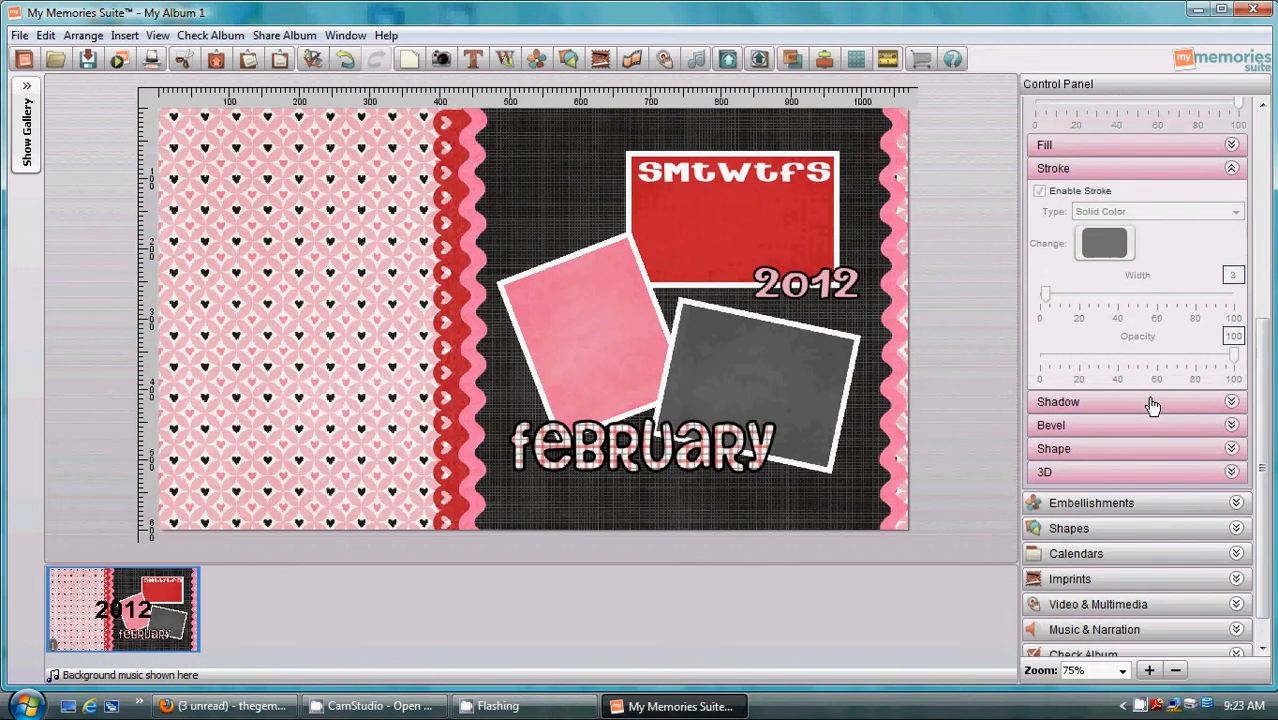
click(1090, 517)
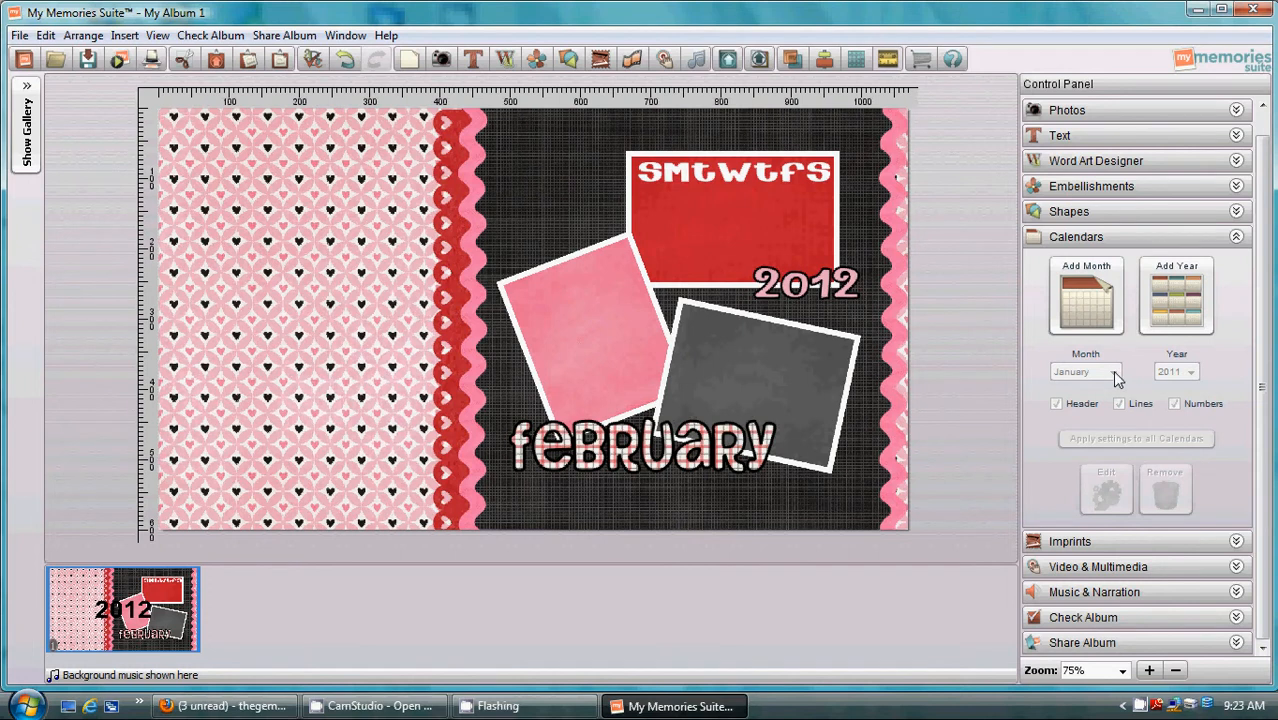
click(1080, 300)
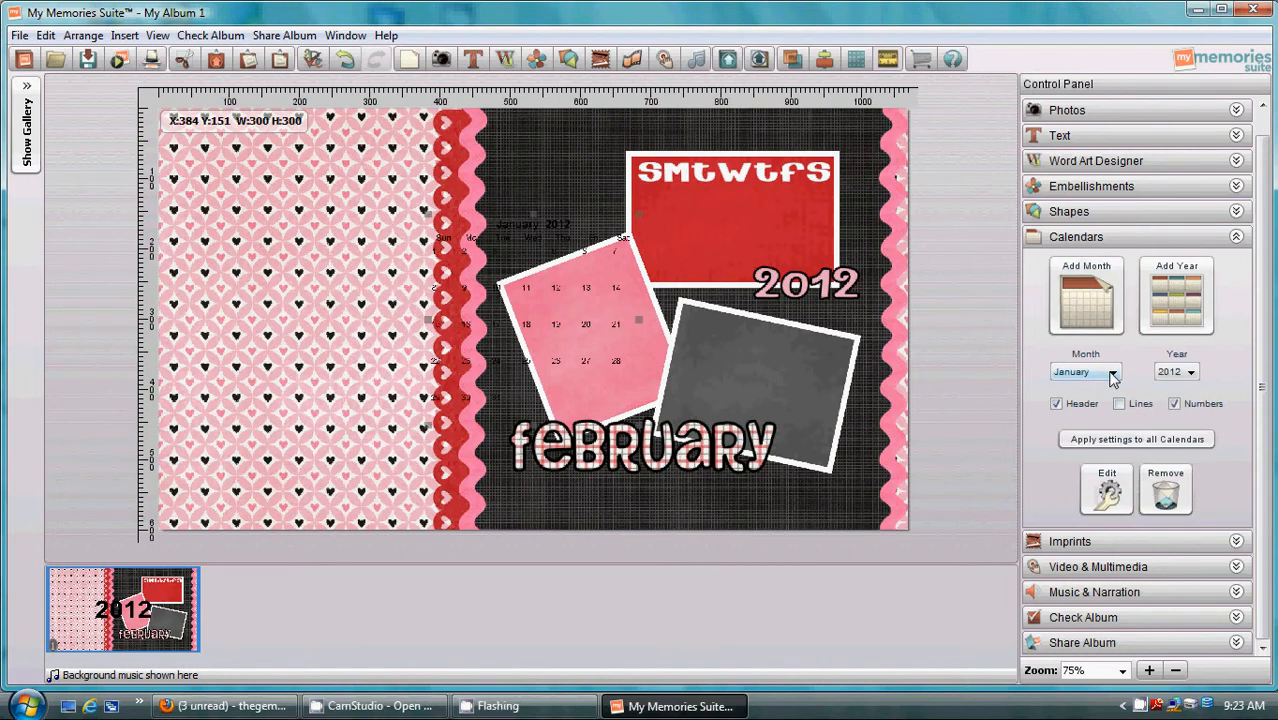
click(1112, 373)
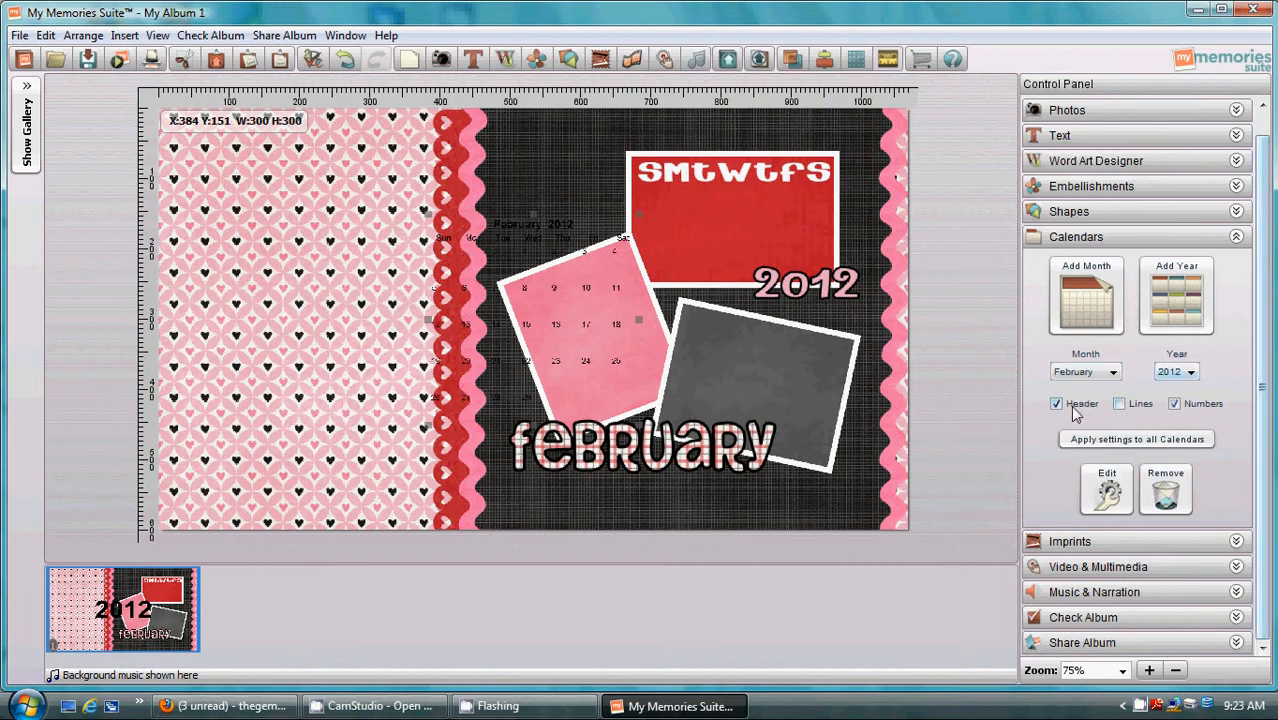
click(1056, 404)
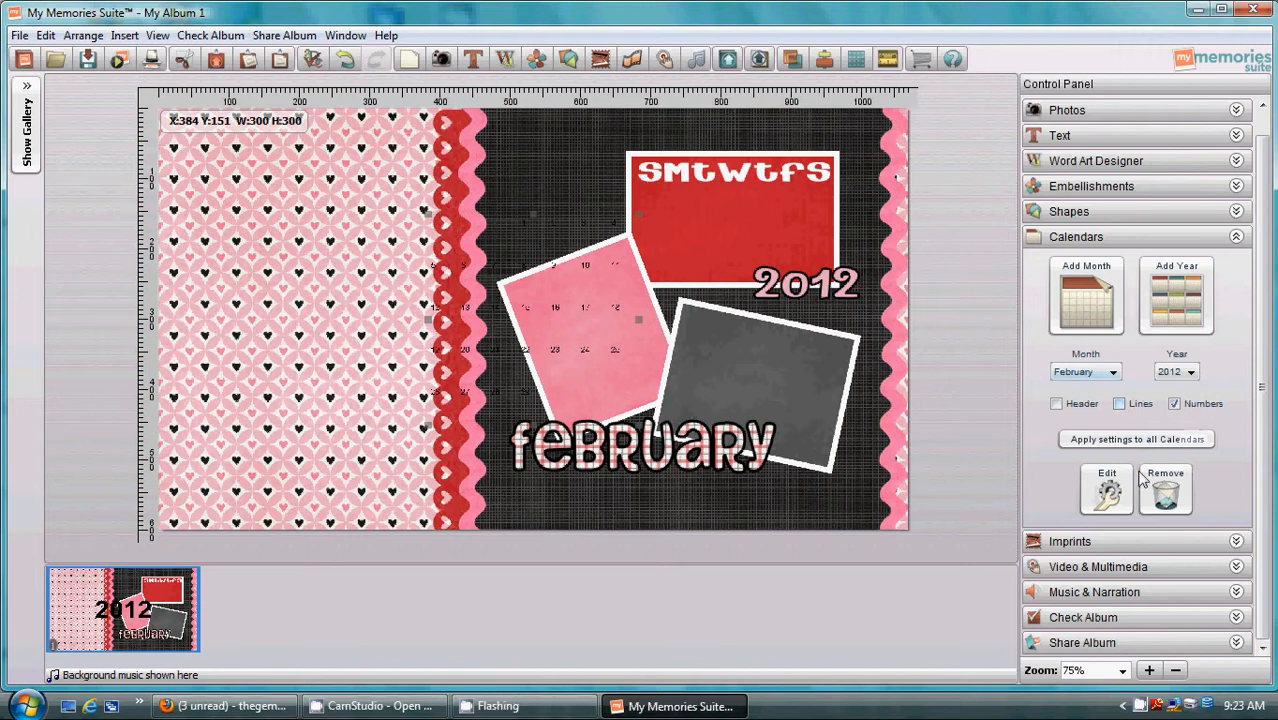
Set the calendar's date numbers to the Beyond Wonderland font at size 24.
click(1107, 487)
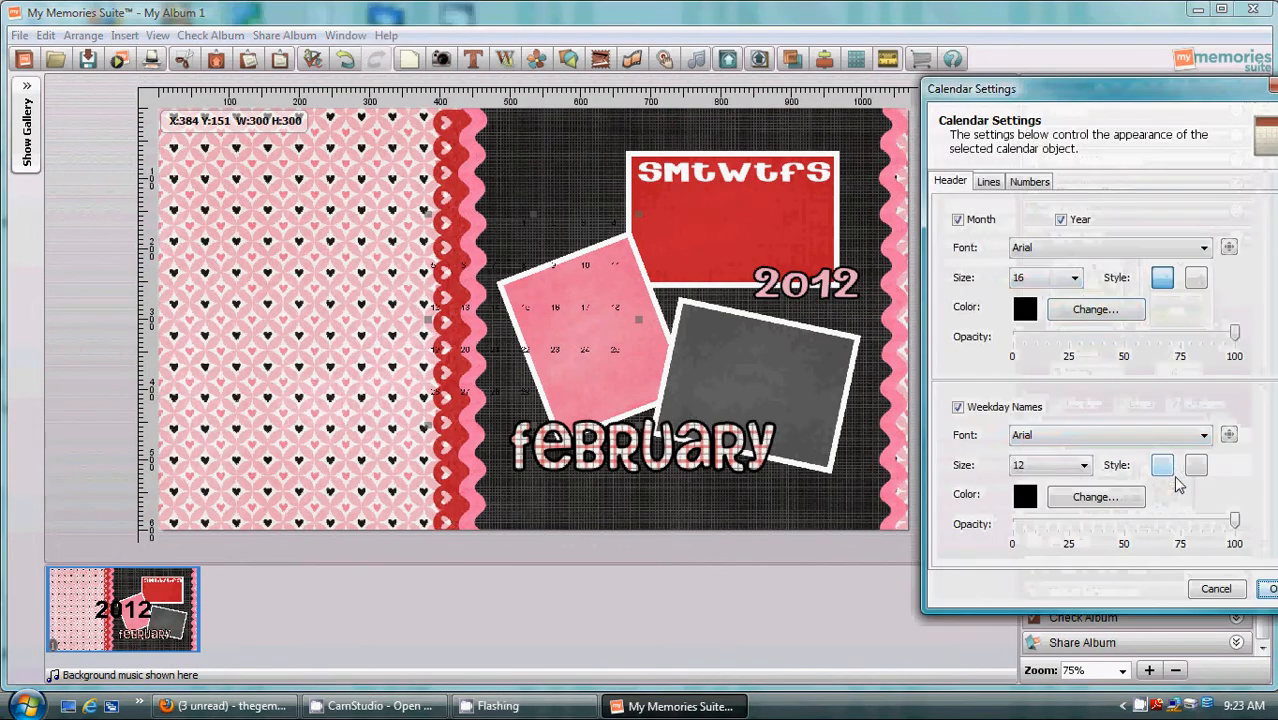
click(1038, 182)
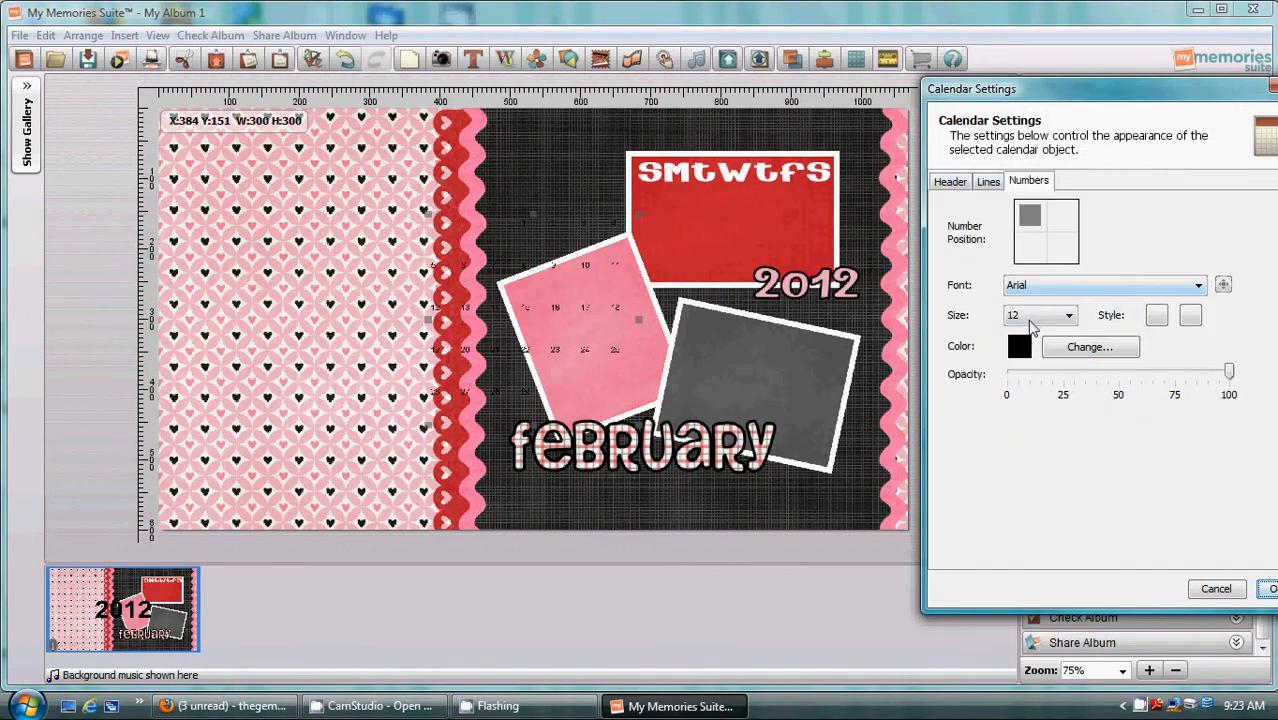
click(1199, 287)
scroll(1057, 383, down, 5)
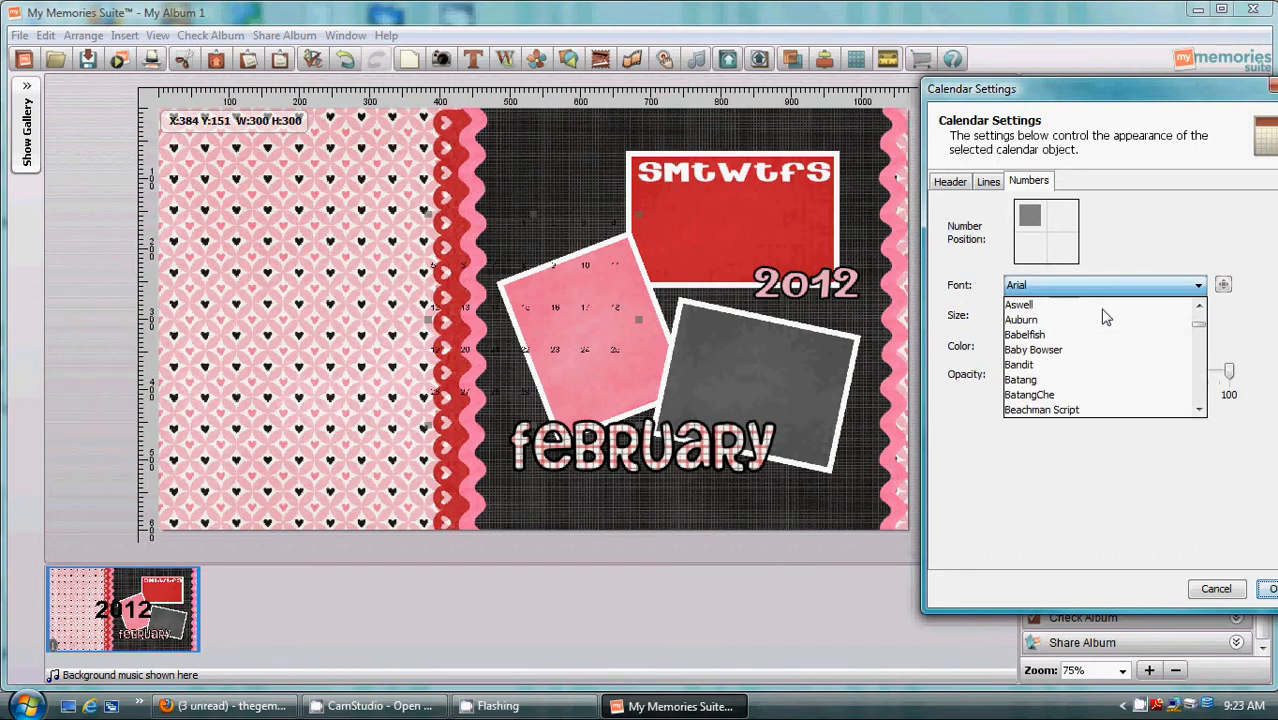
click(1055, 380)
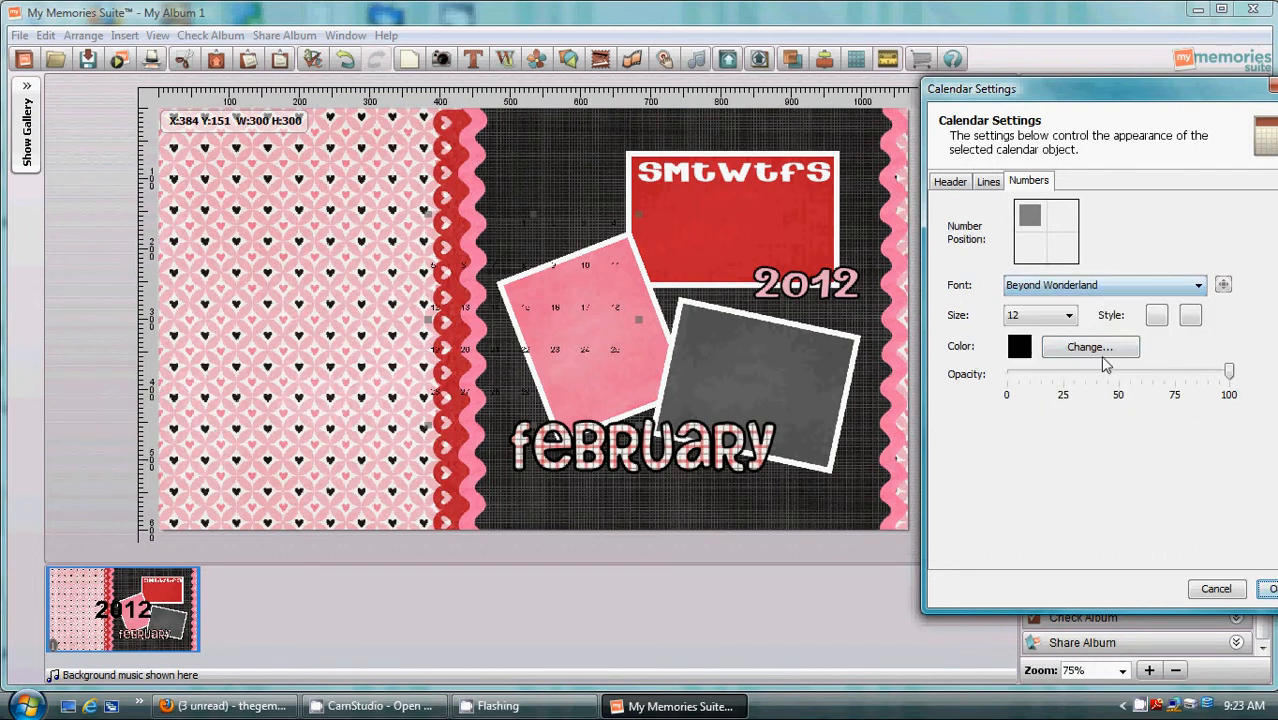
click(1066, 318)
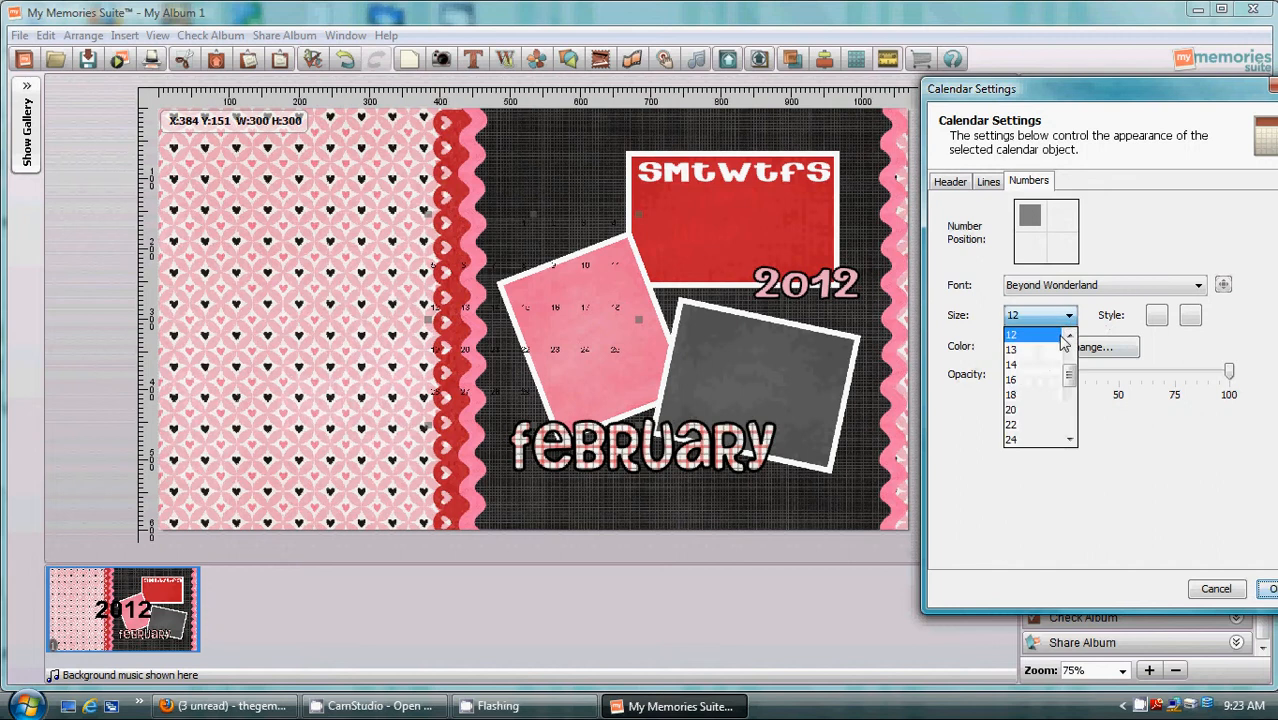
click(1029, 441)
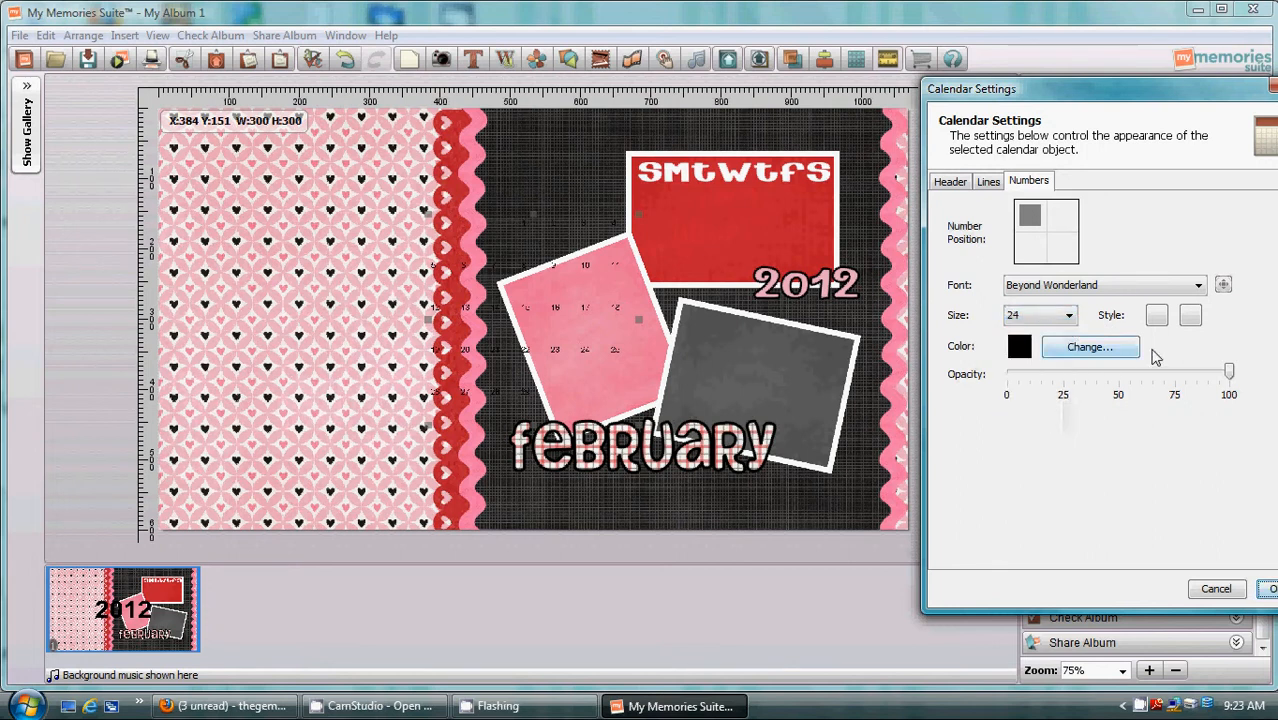
Change the color of the calendar's date numbers to white and apply the calendar settings.
click(1078, 350)
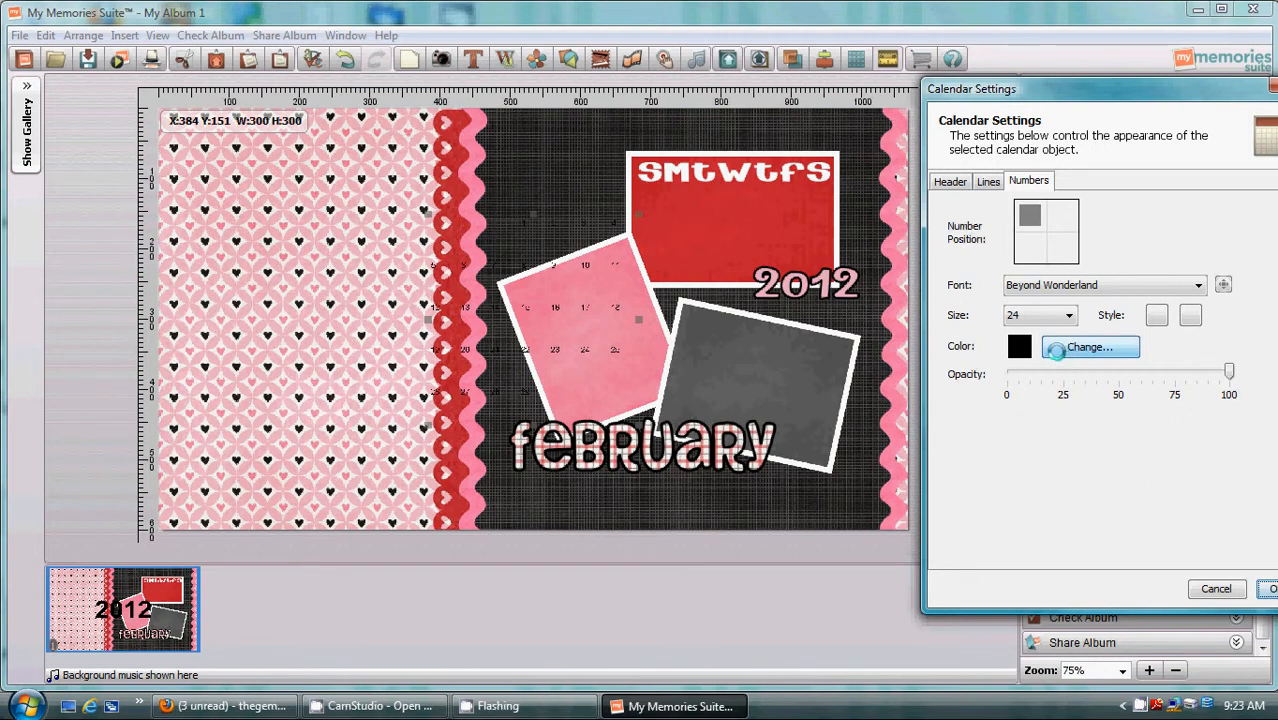
click(887, 305)
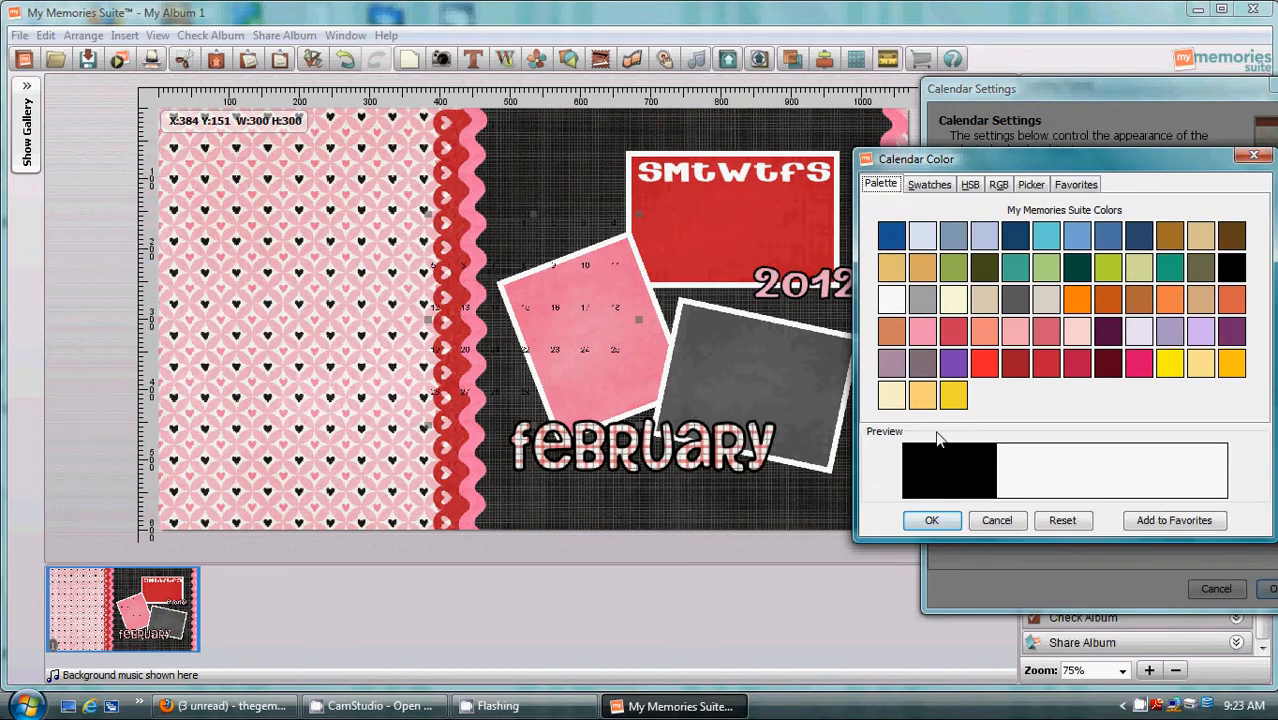
click(932, 520)
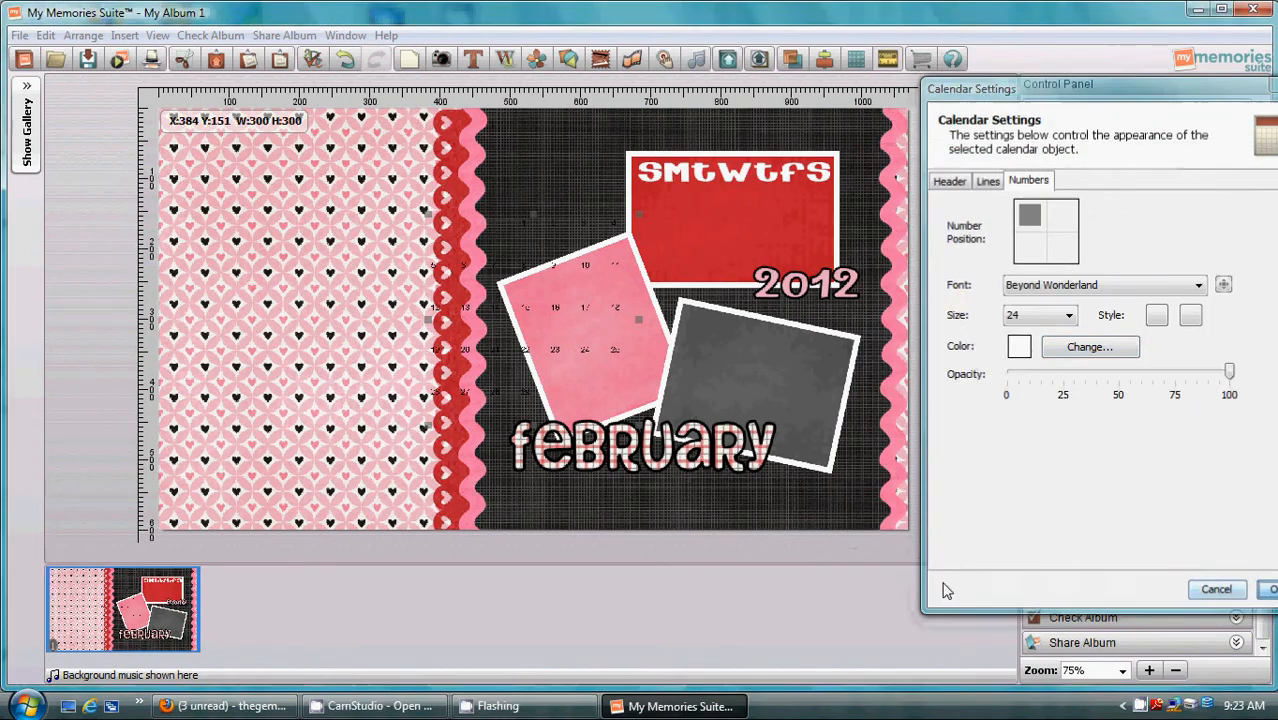
key(Return)
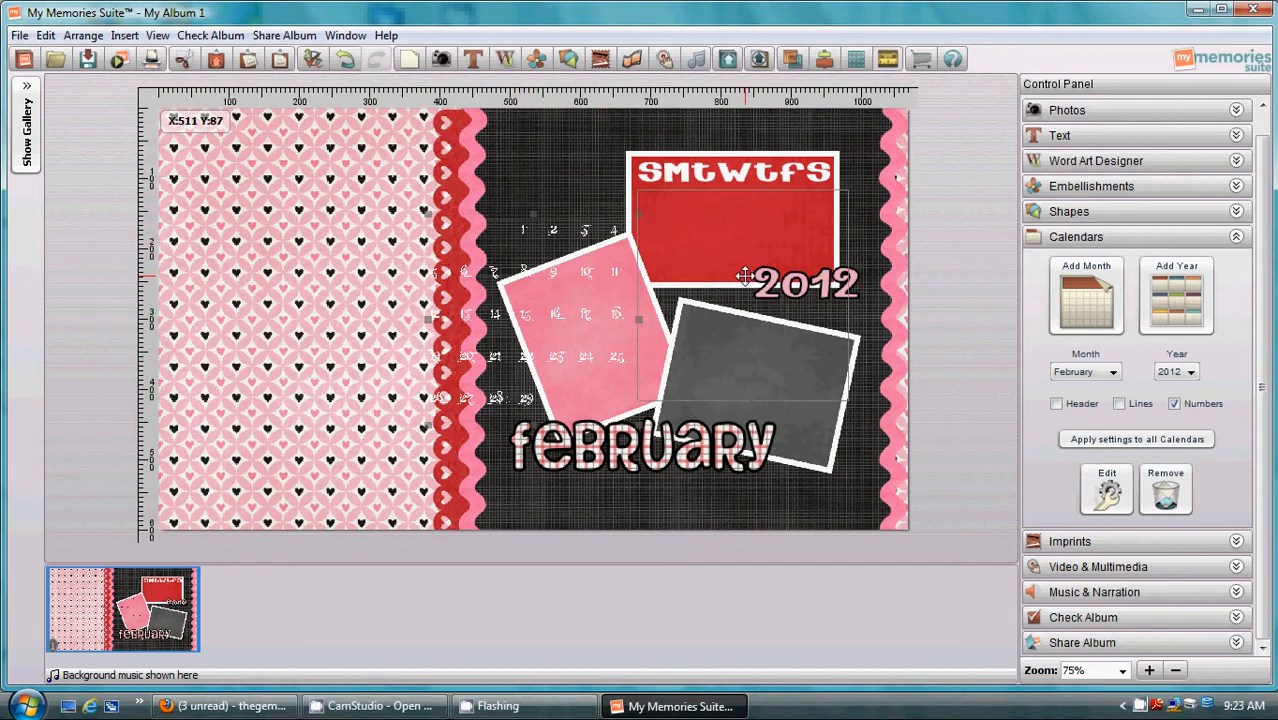
Move the calendar onto the red box and shrink it so the date grid fits beneath the weekday initials.
drag(848, 401, 787, 321)
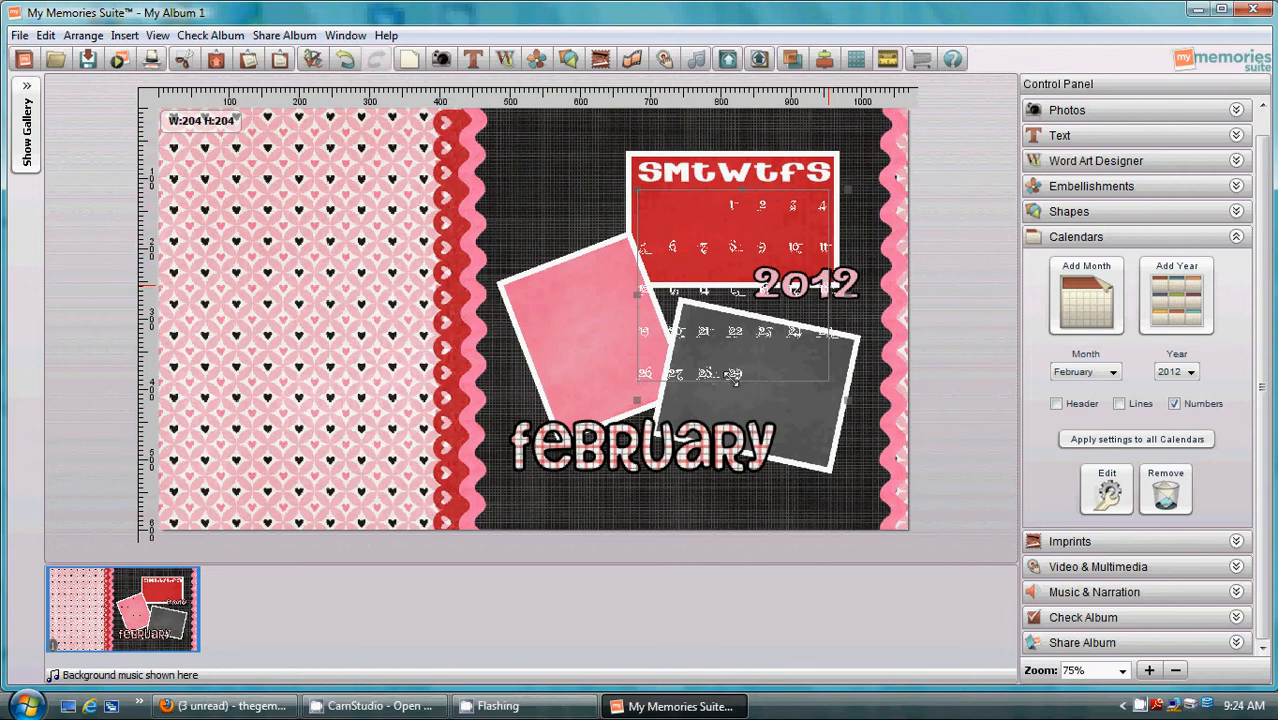
drag(733, 375, 720, 368)
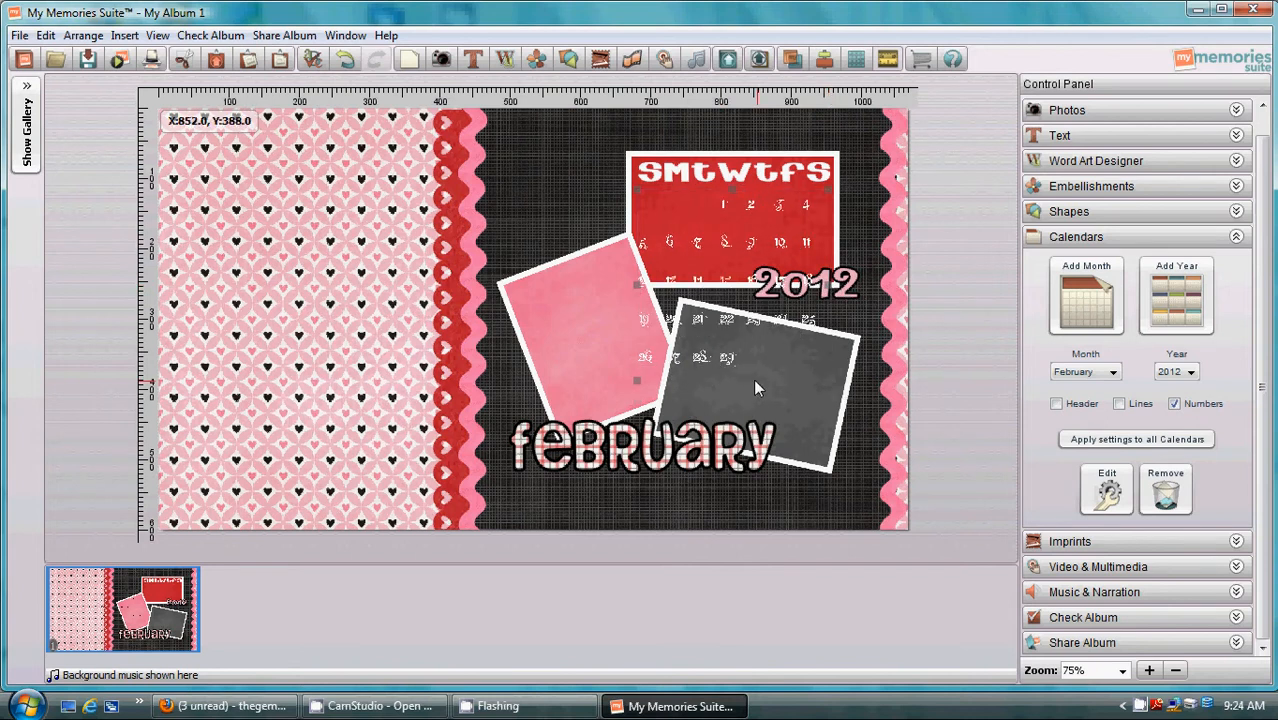
drag(742, 377, 739, 369)
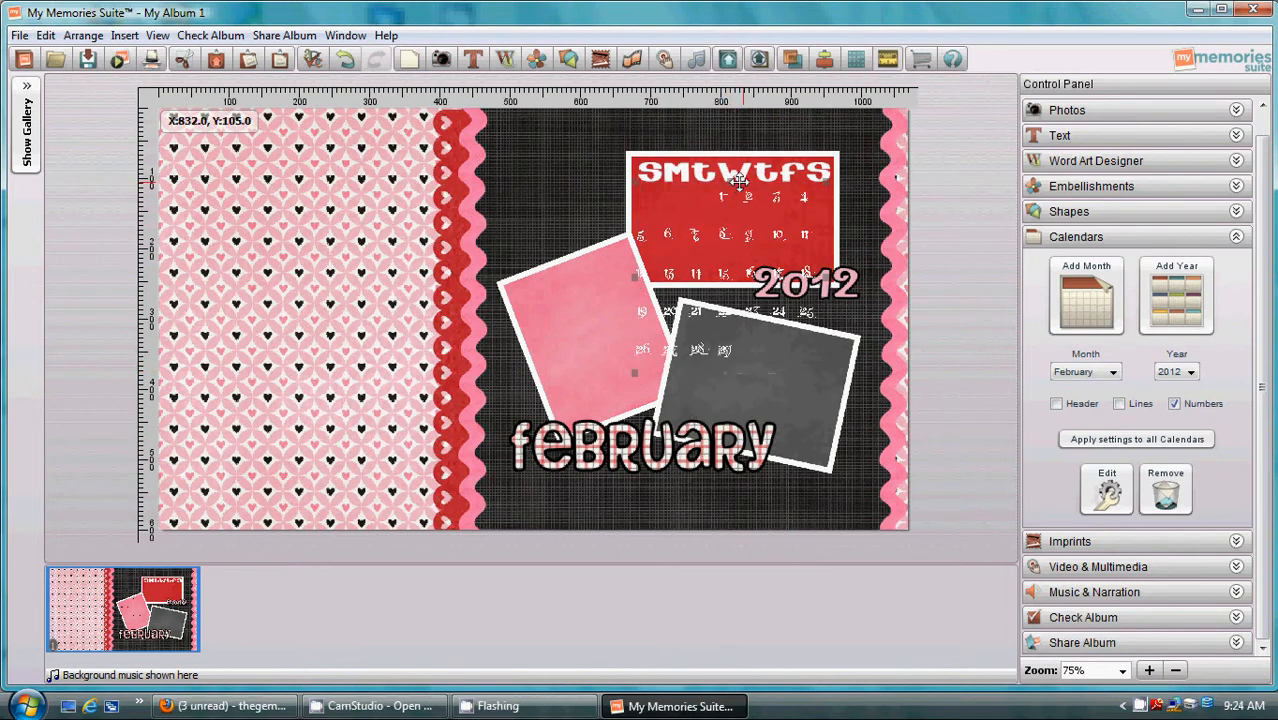
drag(736, 188, 733, 262)
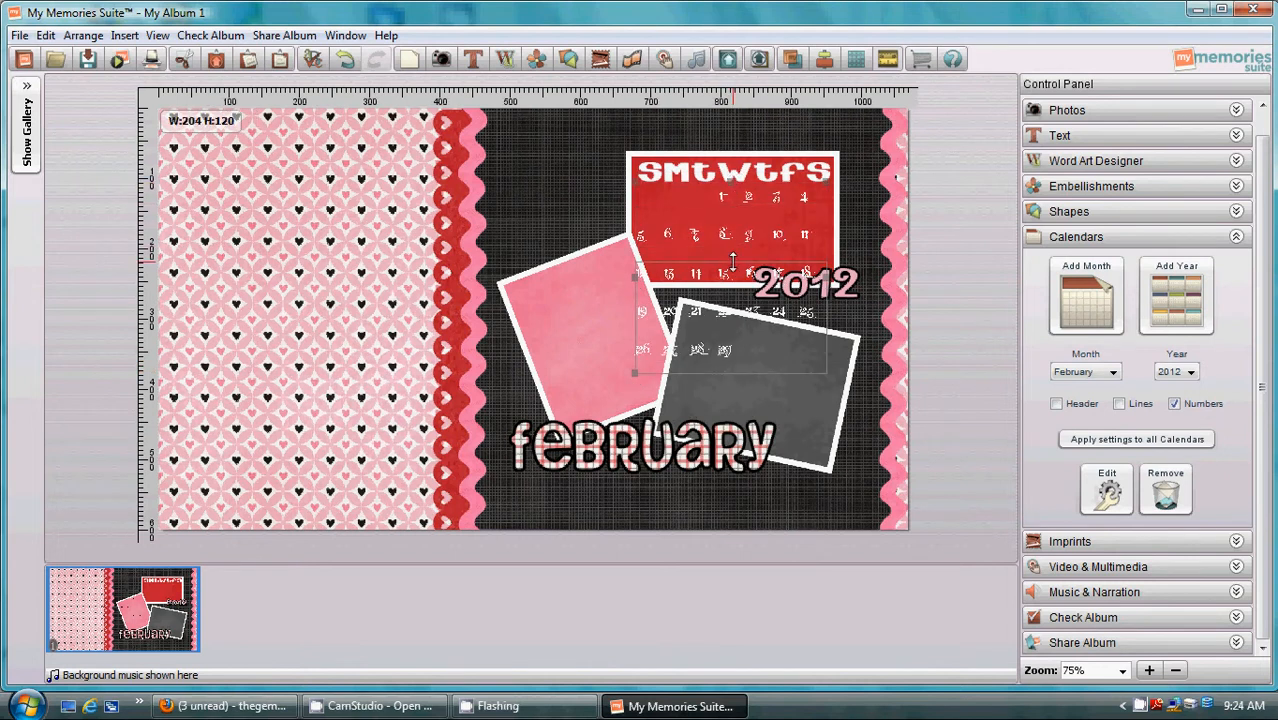
drag(736, 312, 735, 315)
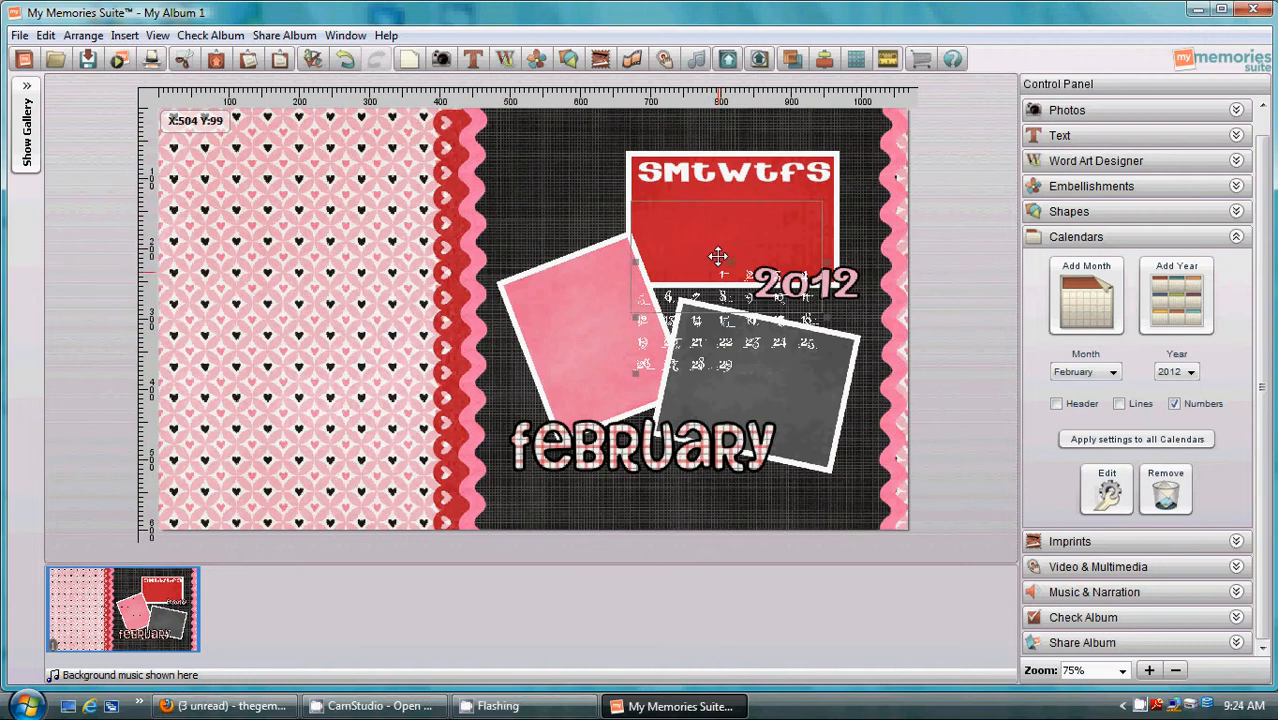
drag(725, 247, 738, 274)
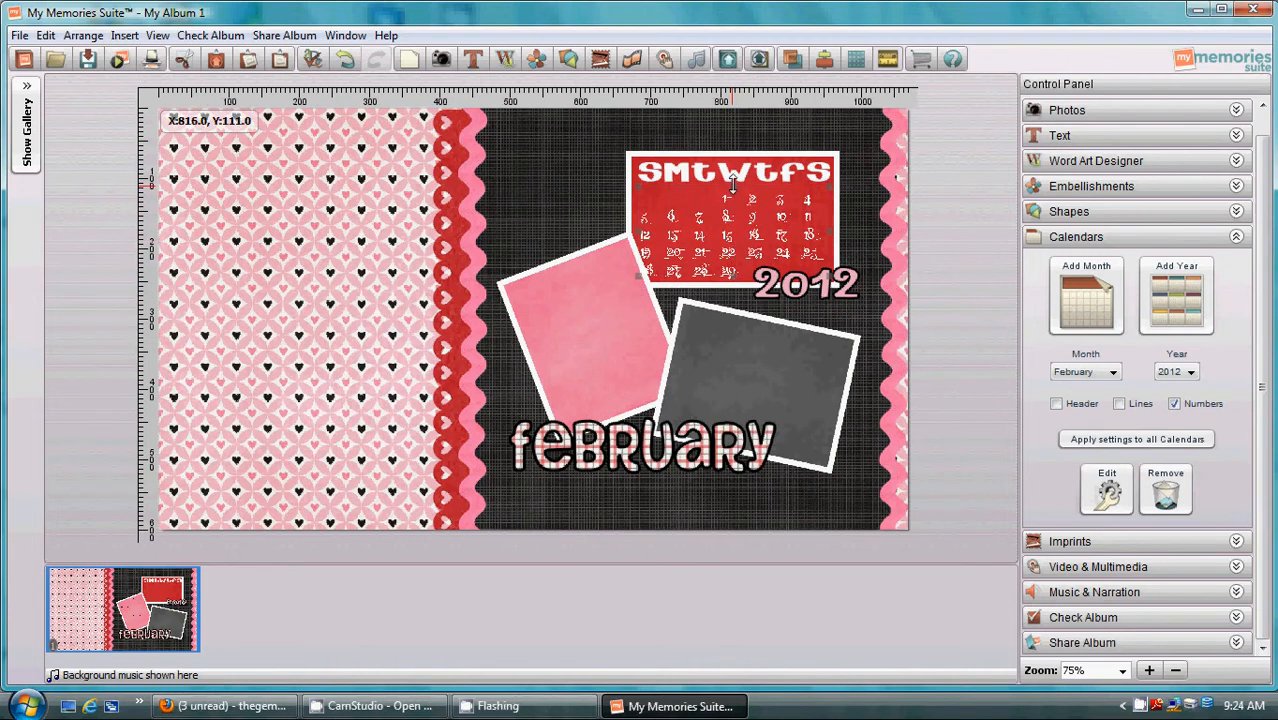
drag(733, 186, 734, 181)
drag(746, 268, 746, 268)
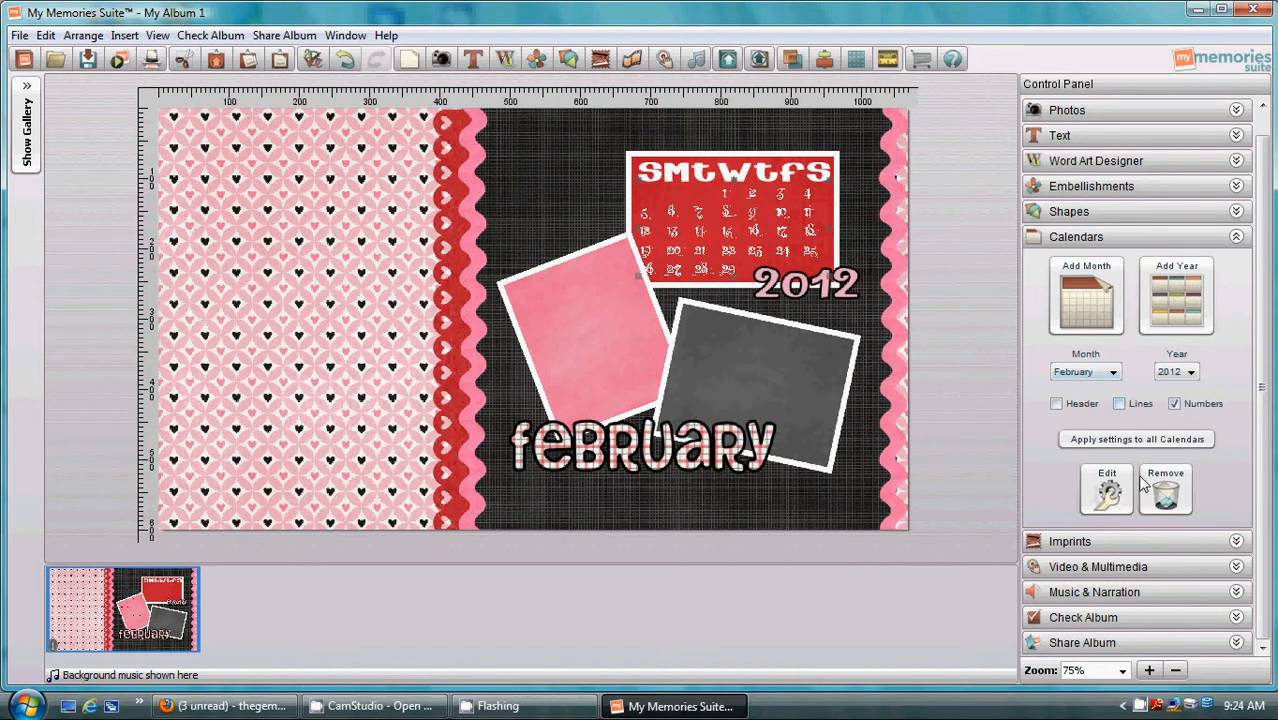
Try the Brock Script font for the calendar's date numbers.
click(1107, 490)
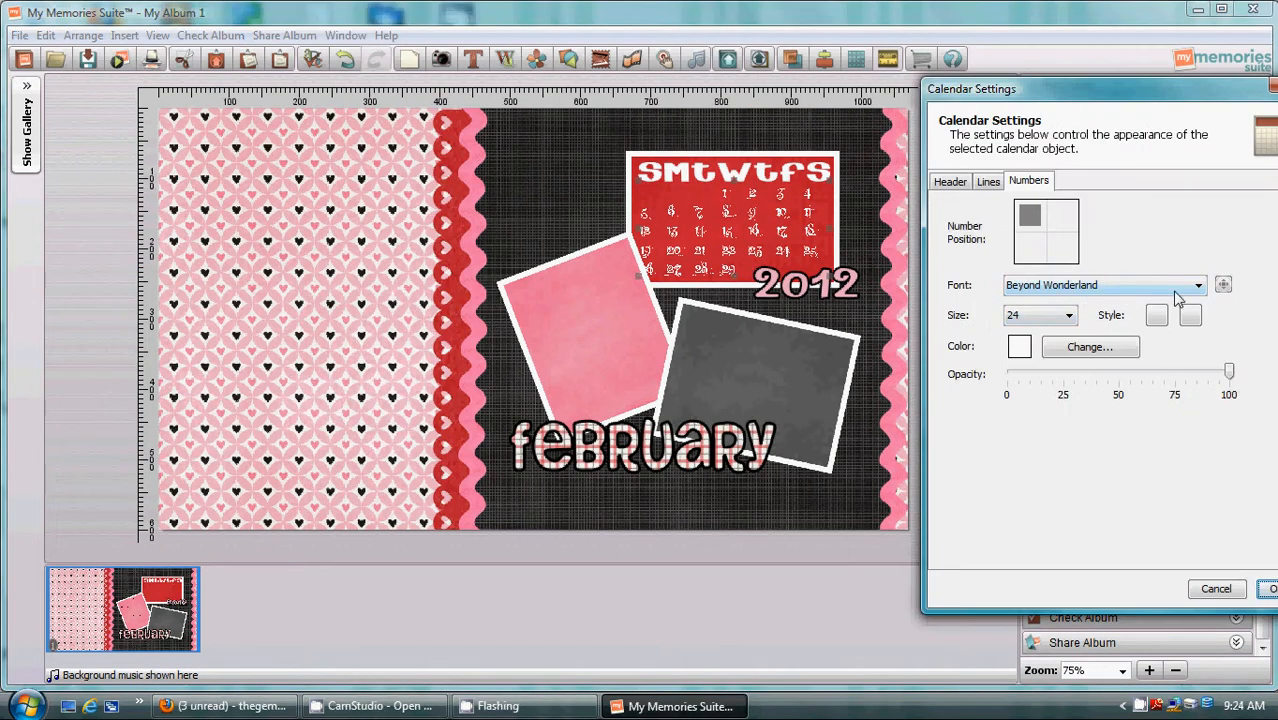
click(1198, 286)
scroll(1142, 300, down, 3)
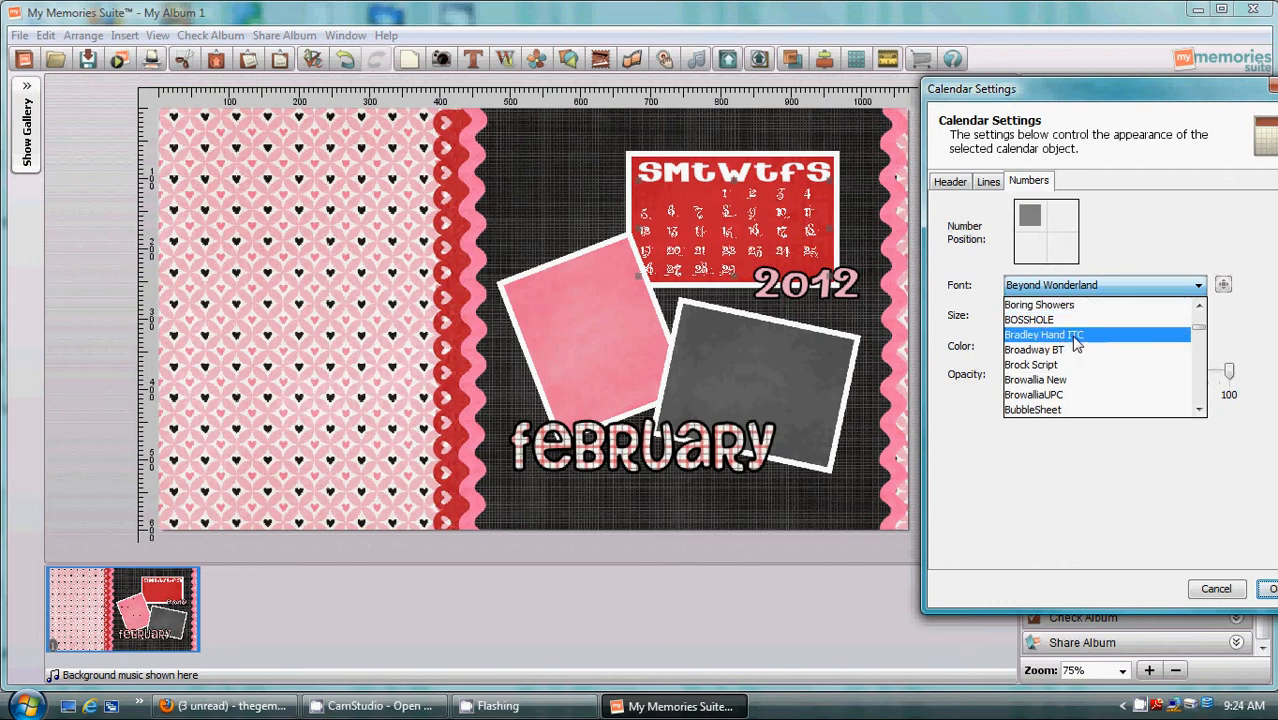
click(1035, 366)
click(1264, 590)
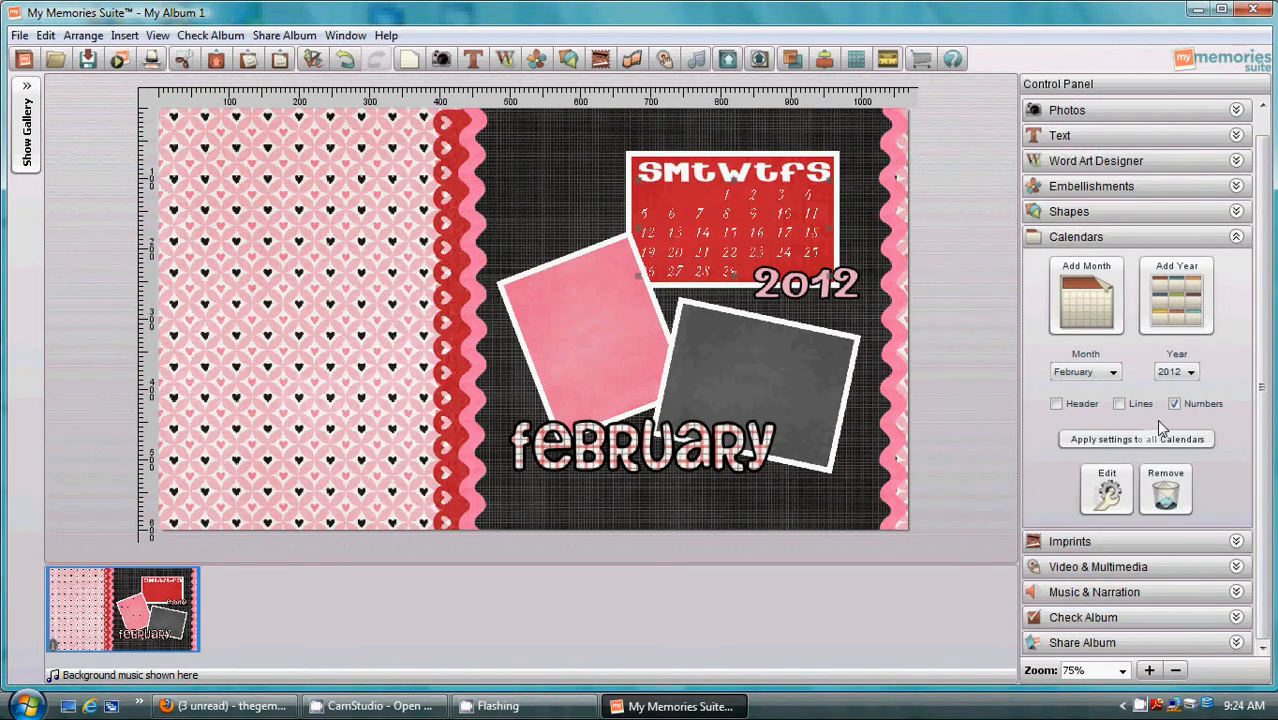
Change the calendar's date numbers to a bold, legible serif font and nudge the date grid within the red box.
click(1107, 490)
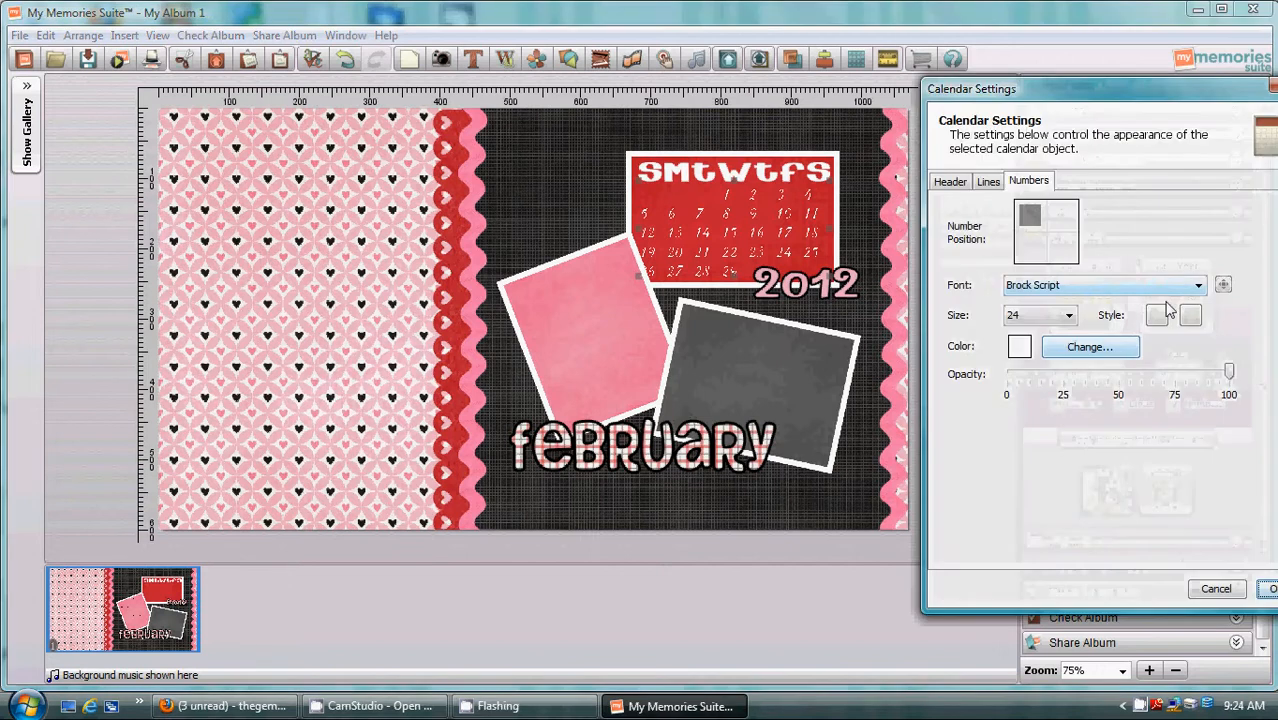
click(1197, 287)
scroll(1080, 350, down, 2)
scroll(1070, 330, up, 2)
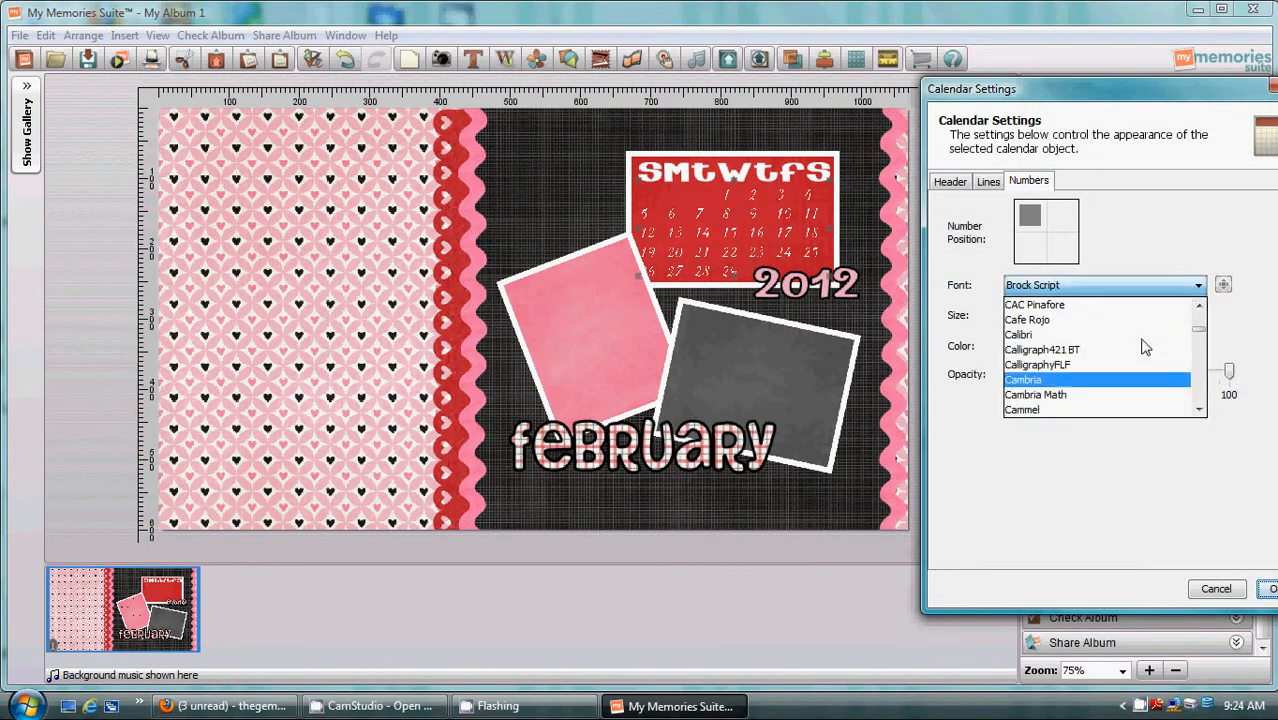
click(1068, 320)
click(1264, 588)
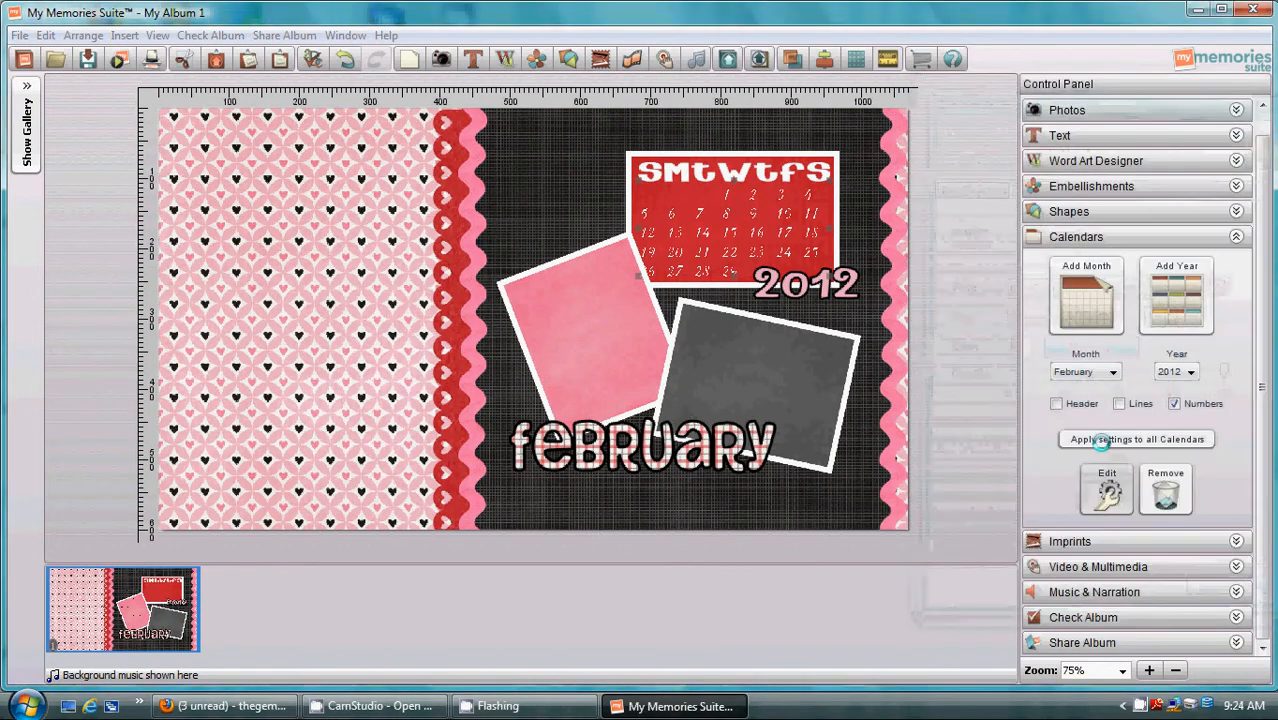
click(790, 228)
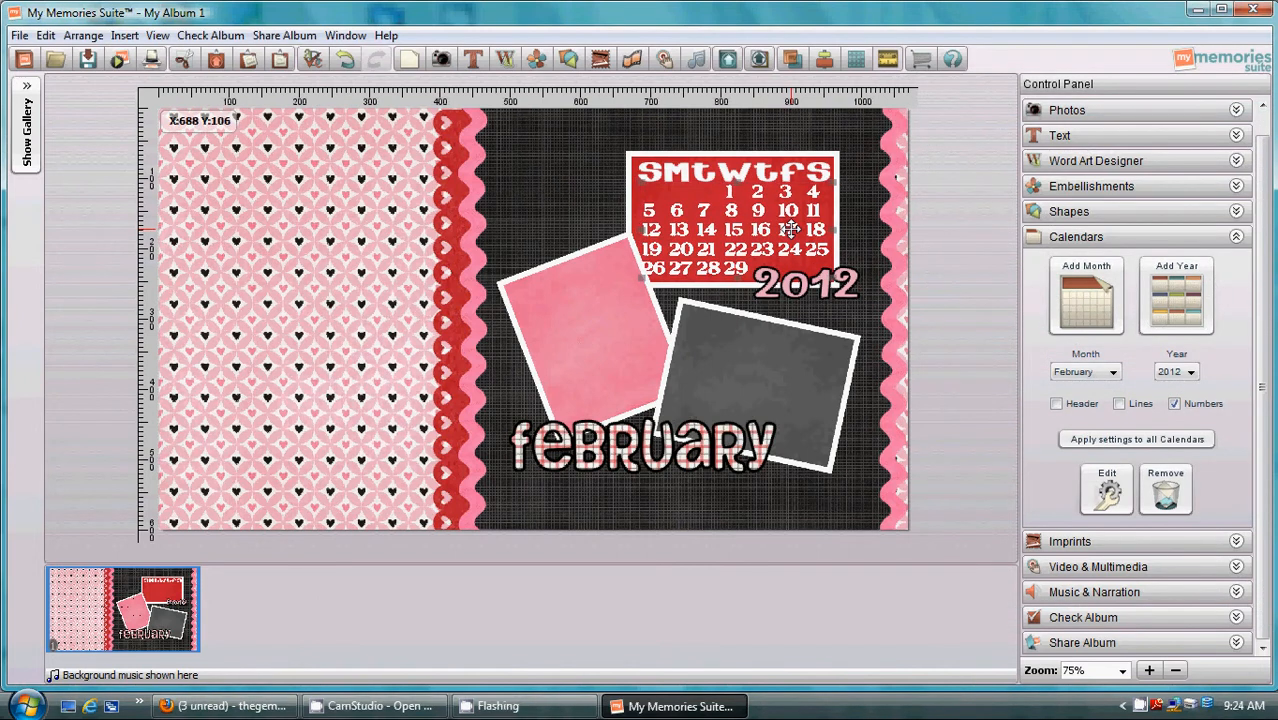
Nudge the date grid within the red box and move the pink matted box one layer behind the red box.
drag(790, 228, 782, 232)
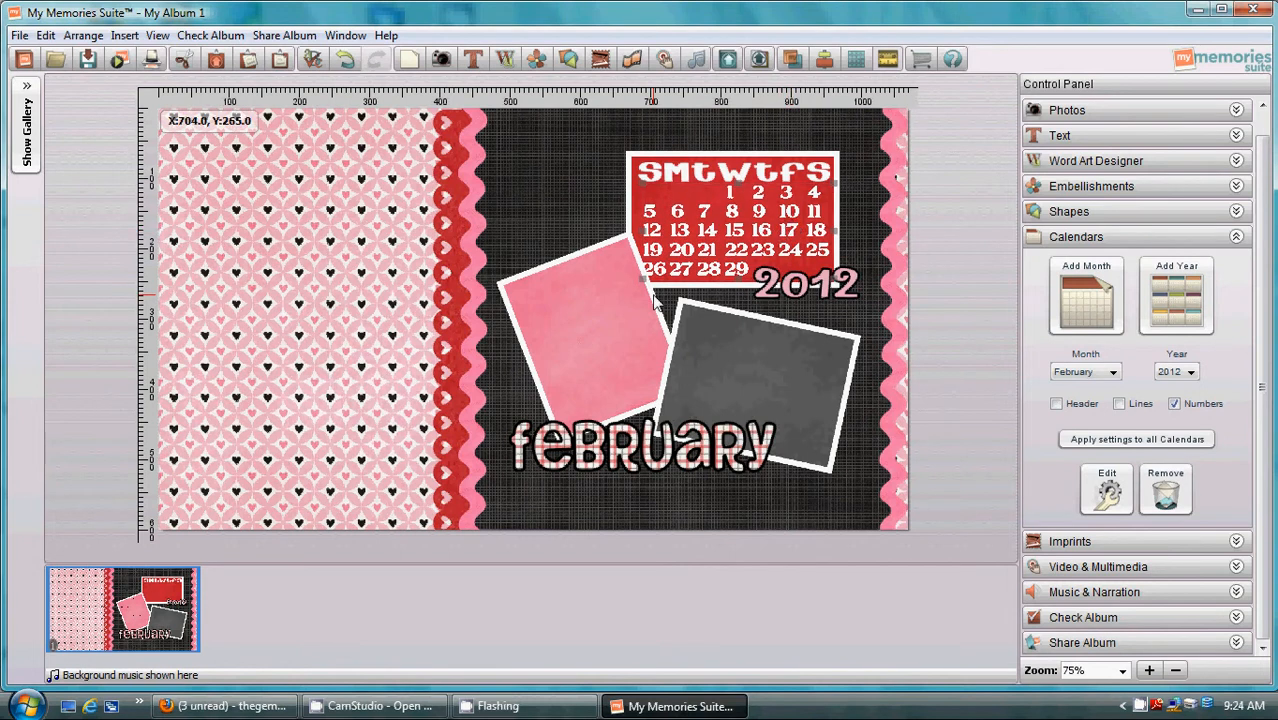
click(565, 291)
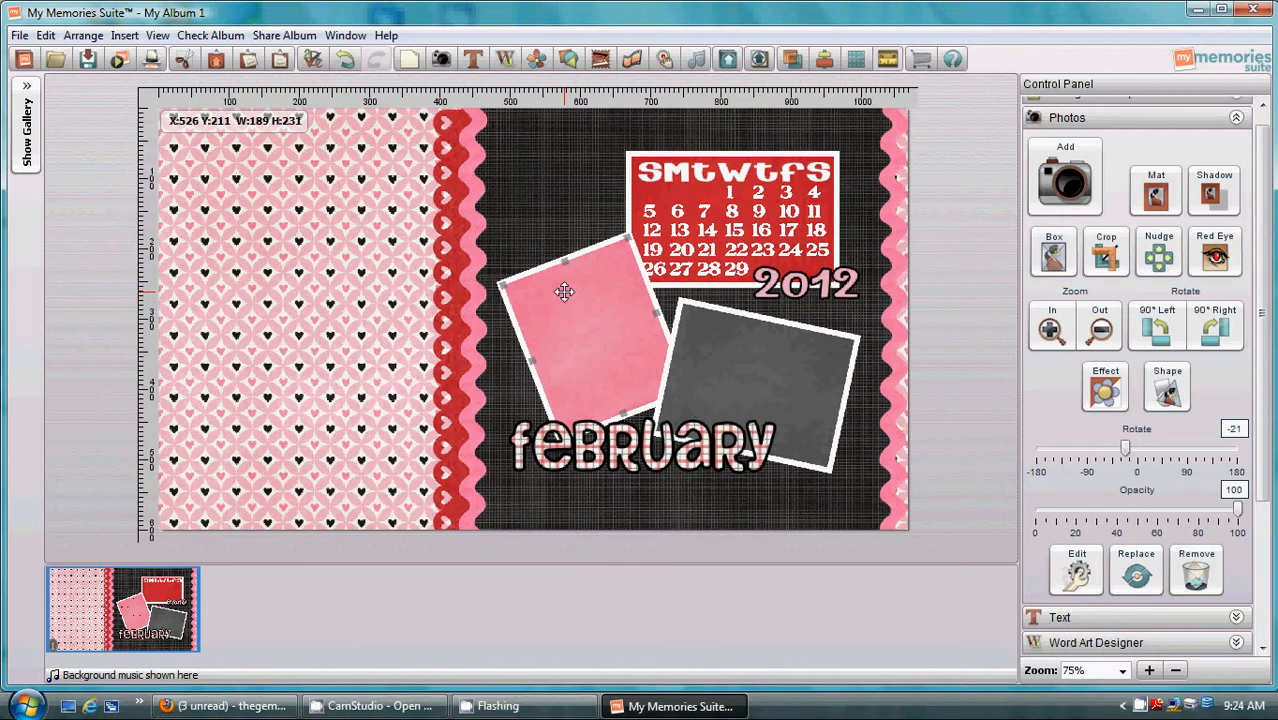
key(Page_Down)
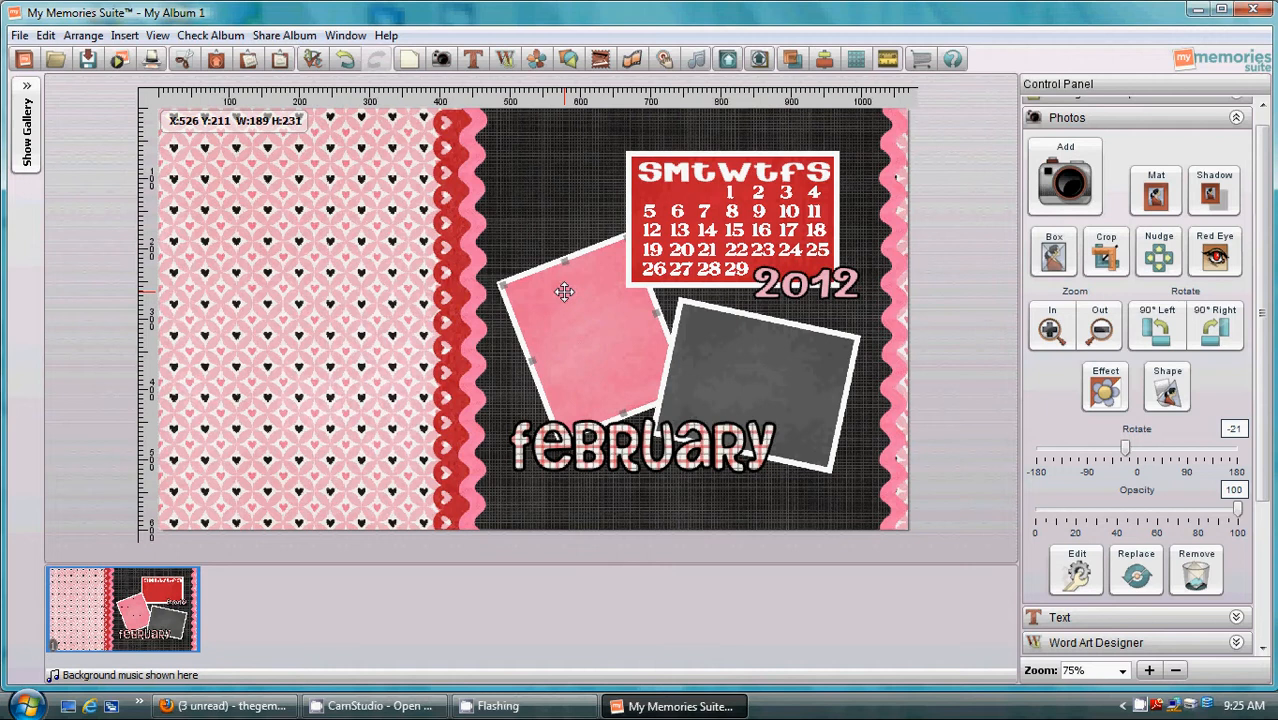
click(960, 208)
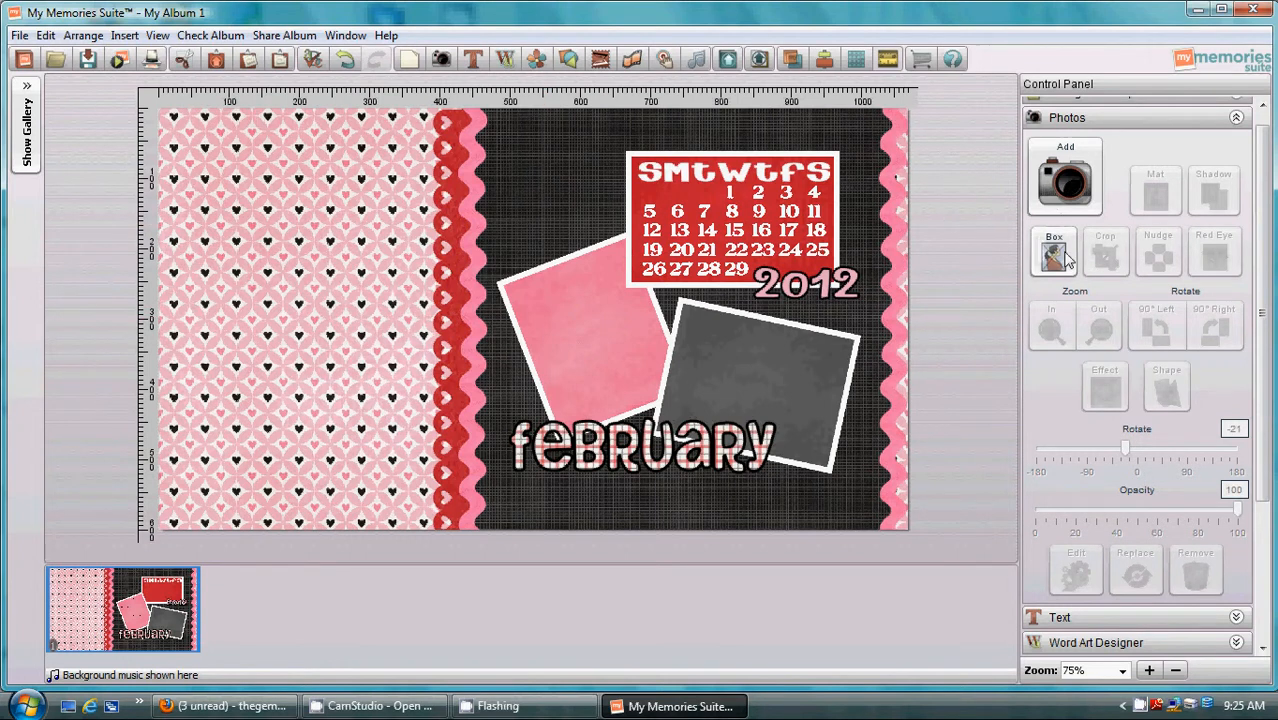
Add an empty photo box, shrink it over the pink matted box and rotate it to -20 degrees.
click(1065, 258)
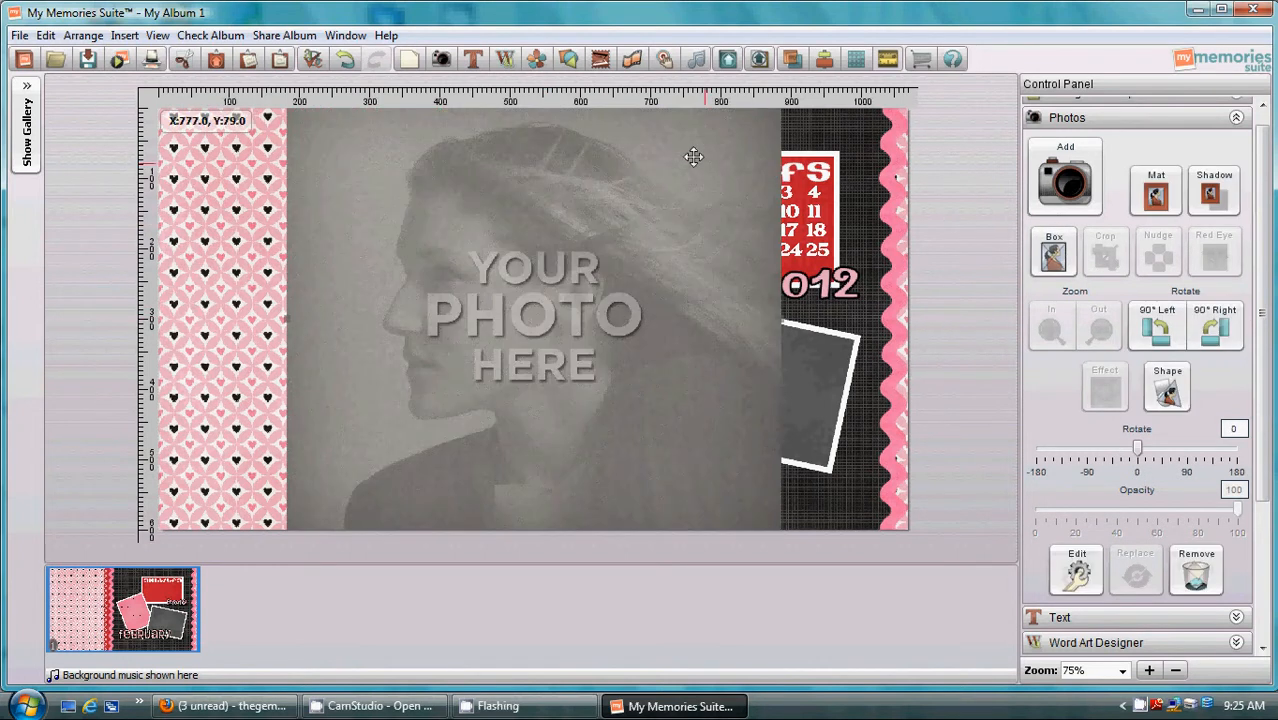
drag(693, 157, 628, 241)
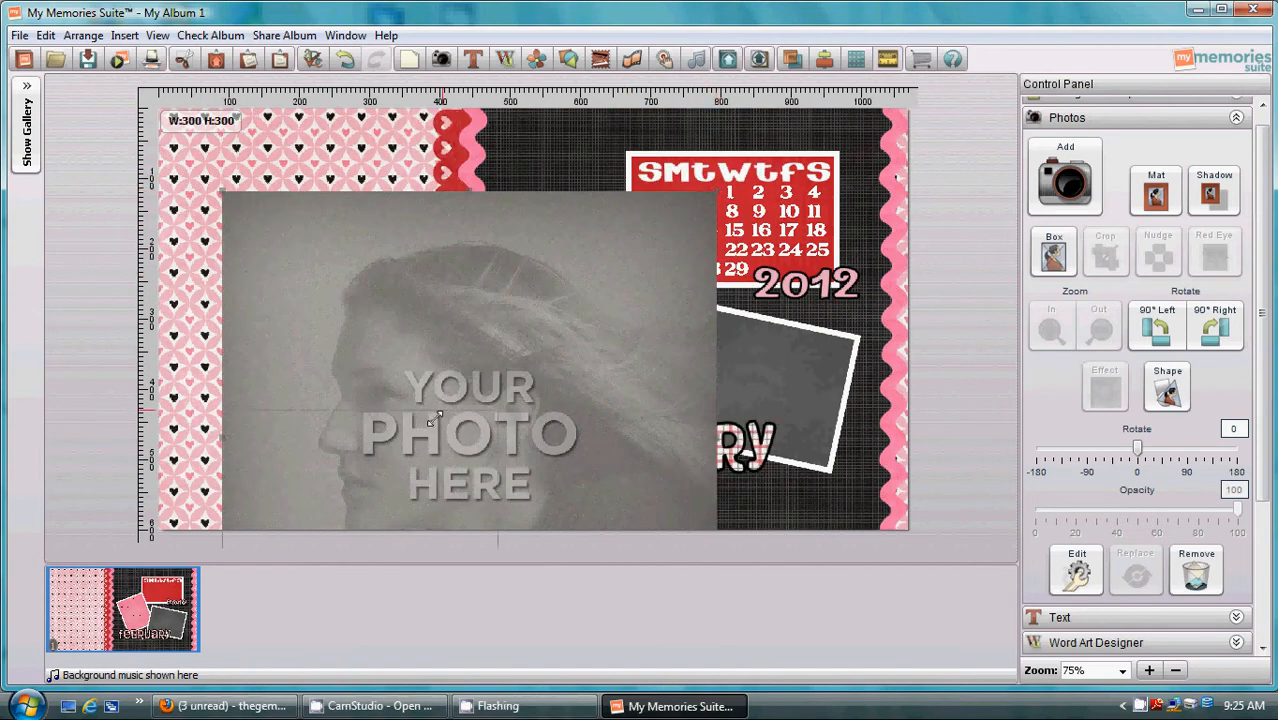
drag(435, 418, 730, 296)
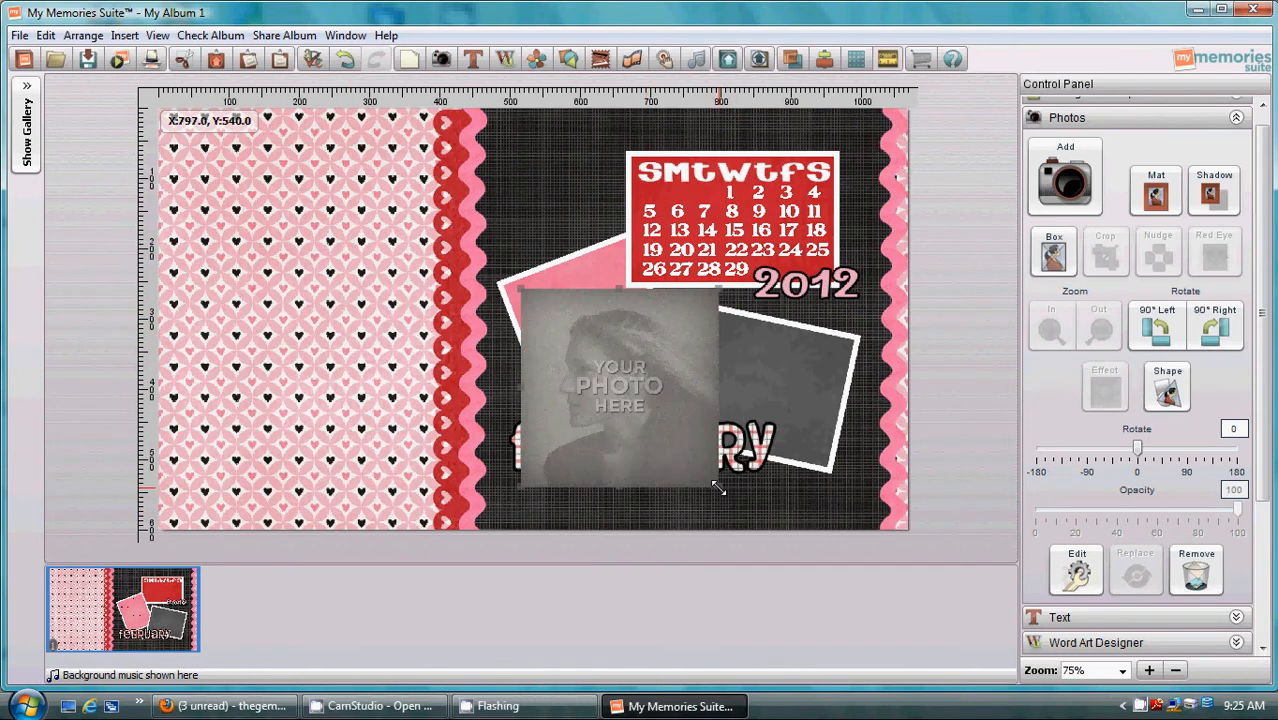
drag(718, 487, 738, 445)
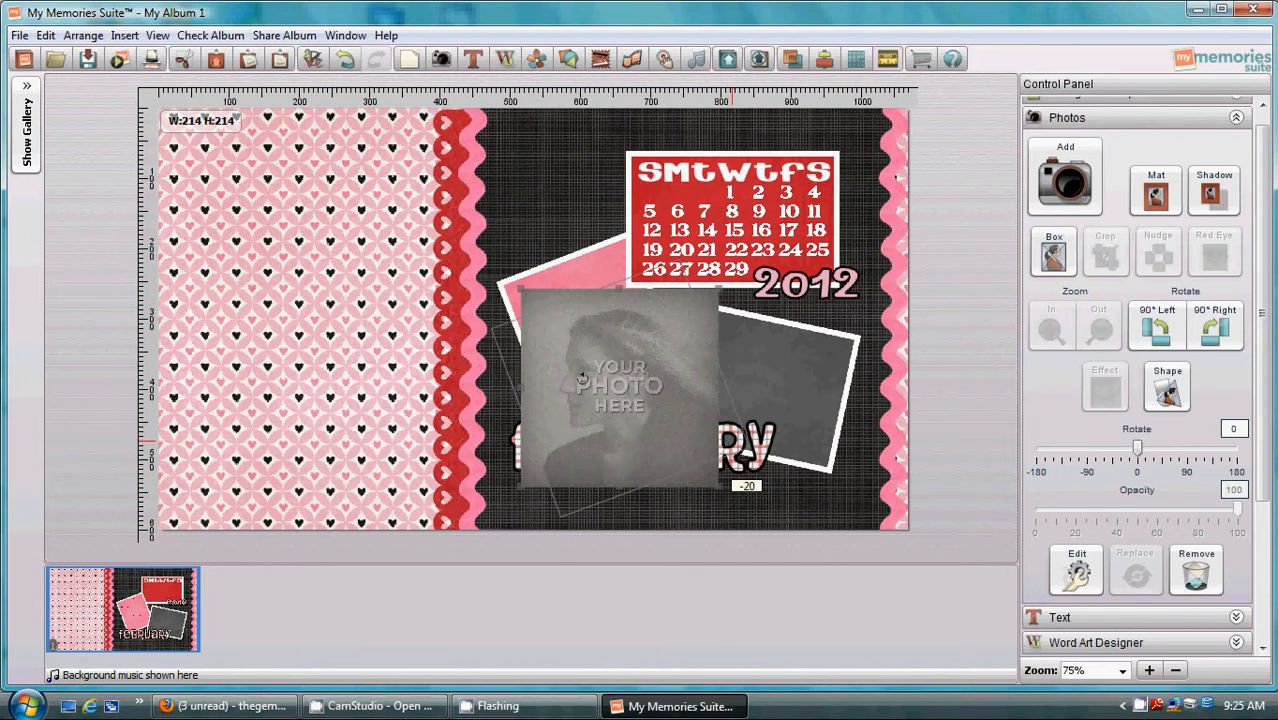
Narrow the photo box, move it onto the pink matted box and rotate it to -21 degrees.
drag(550, 418, 582, 412)
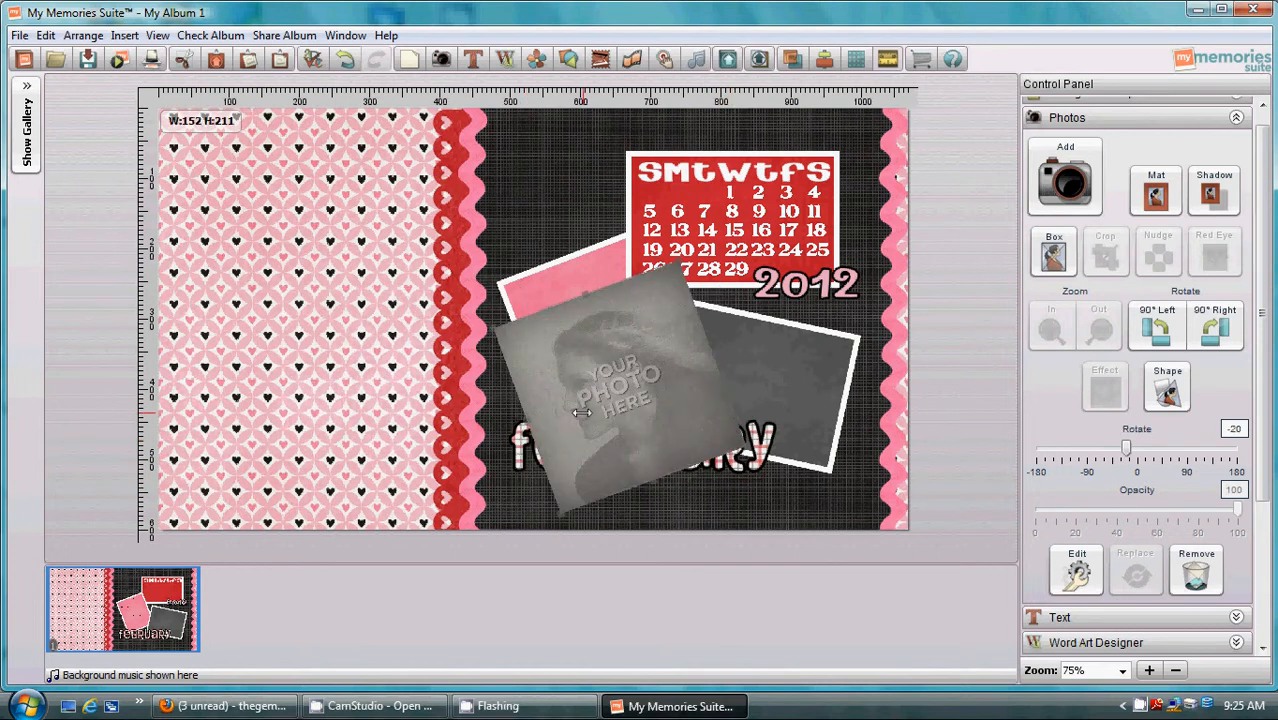
drag(653, 370, 627, 349)
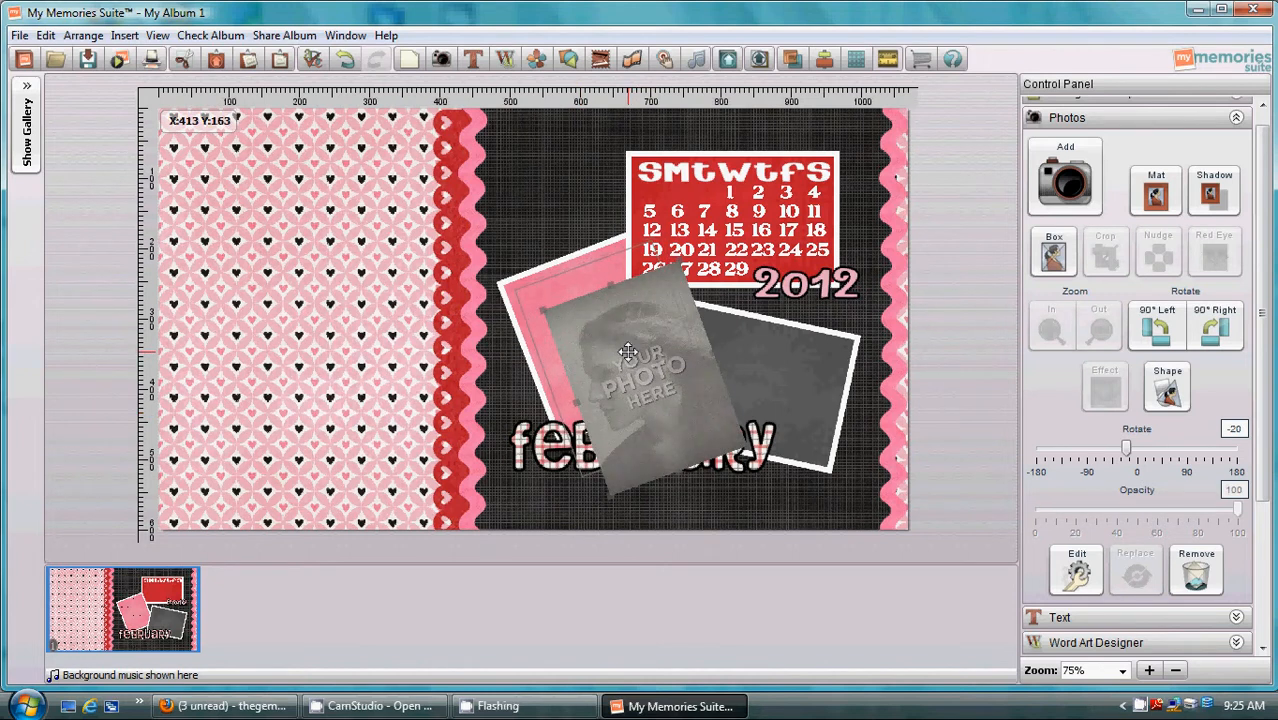
drag(611, 463, 589, 475)
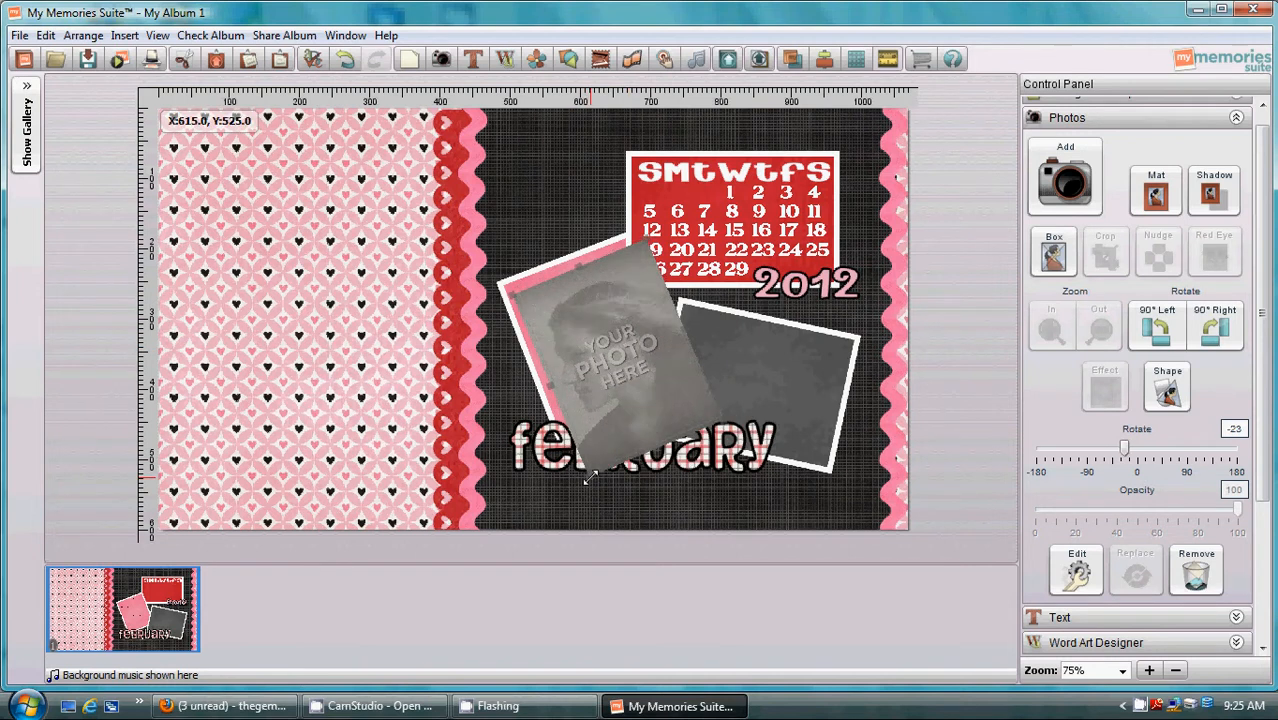
click(593, 478)
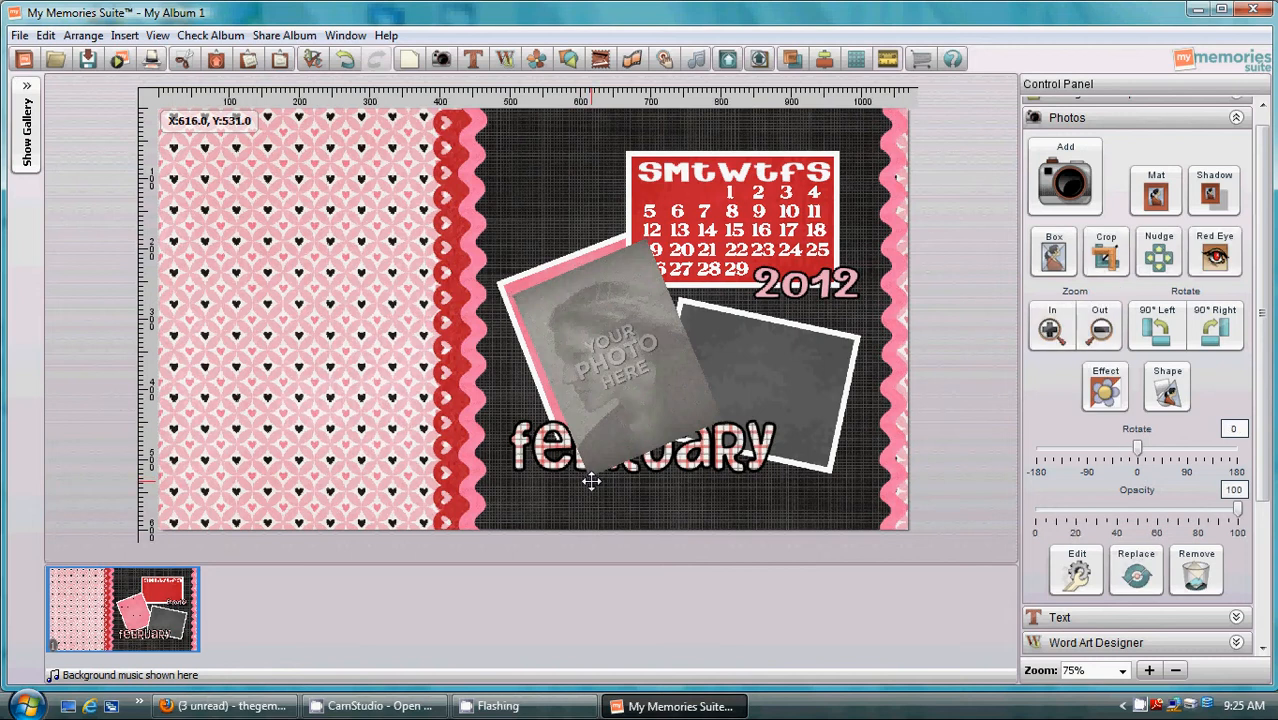
click(590, 483)
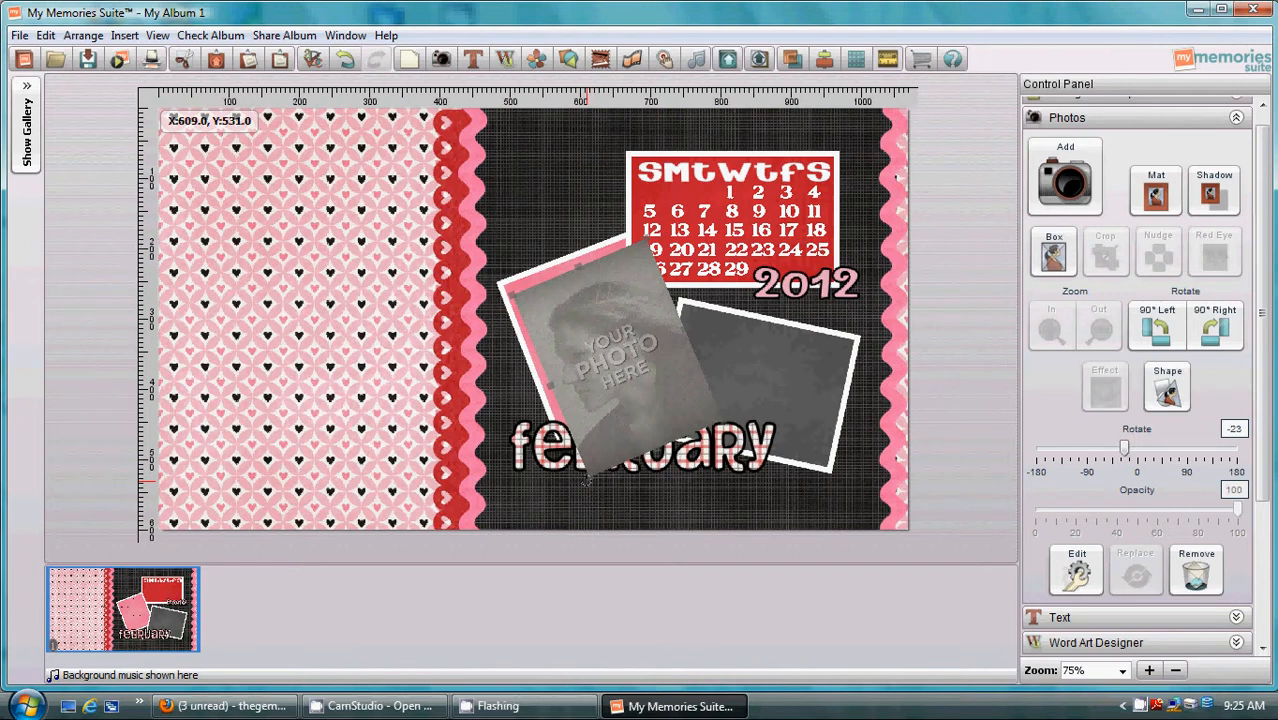
drag(587, 481, 585, 484)
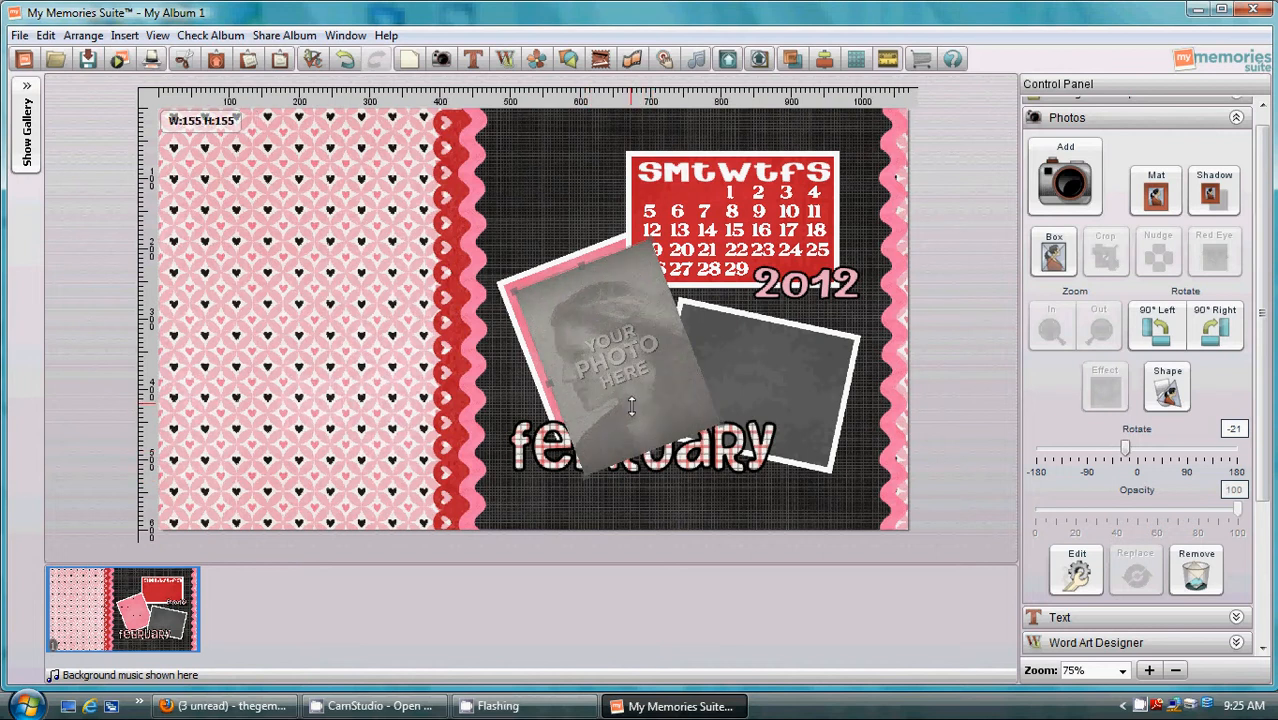
Reduce the photo box's height and width so it fits inside the pink matted box with a thin pink border.
drag(631, 407, 631, 402)
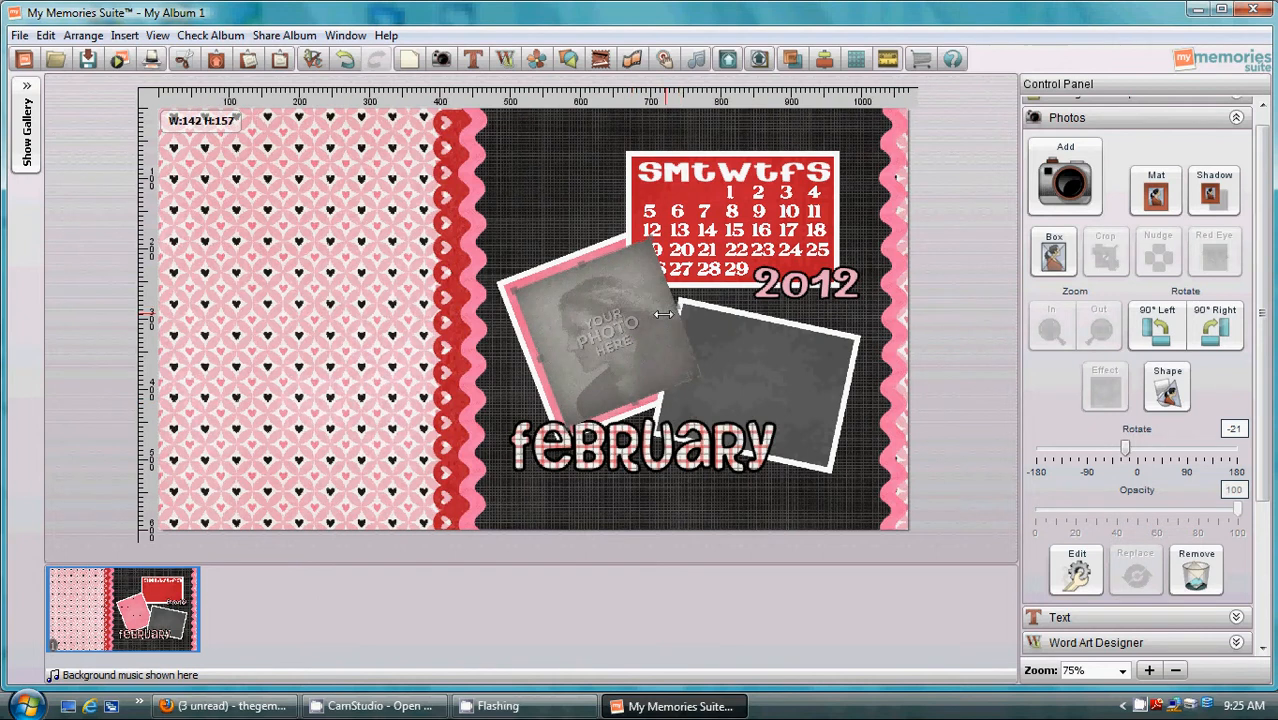
drag(682, 324, 651, 318)
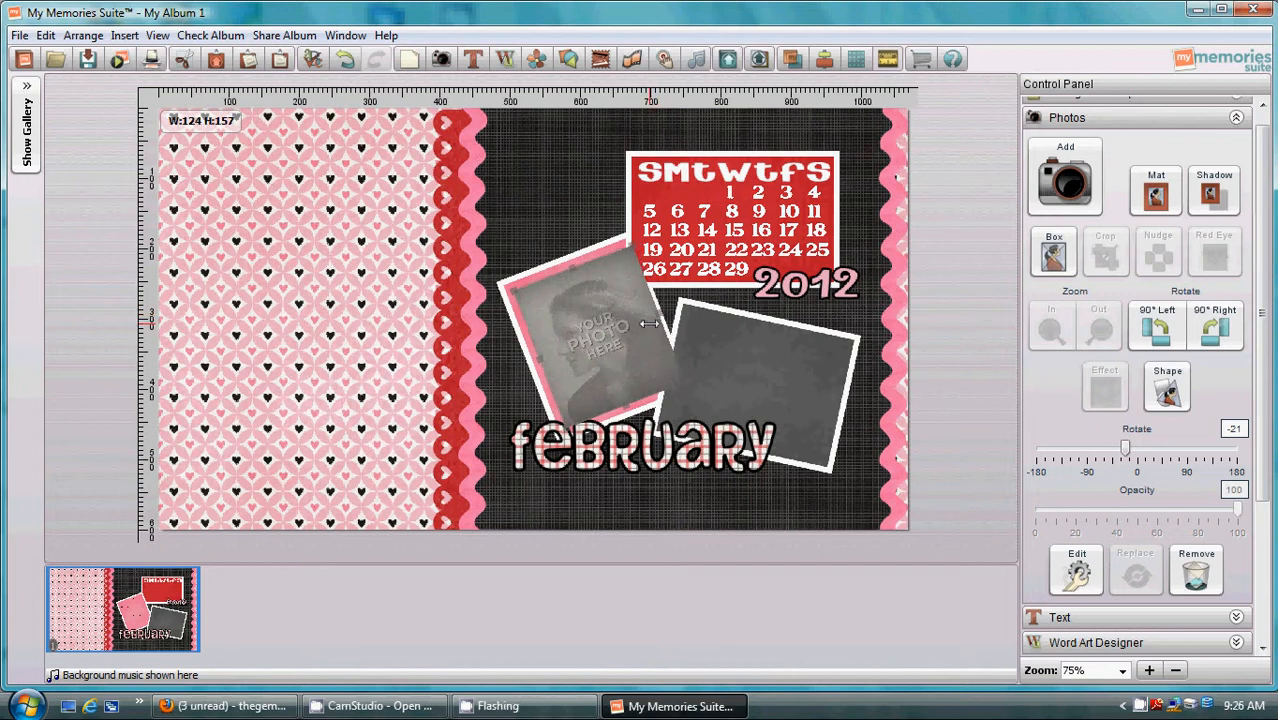
drag(650, 323, 652, 323)
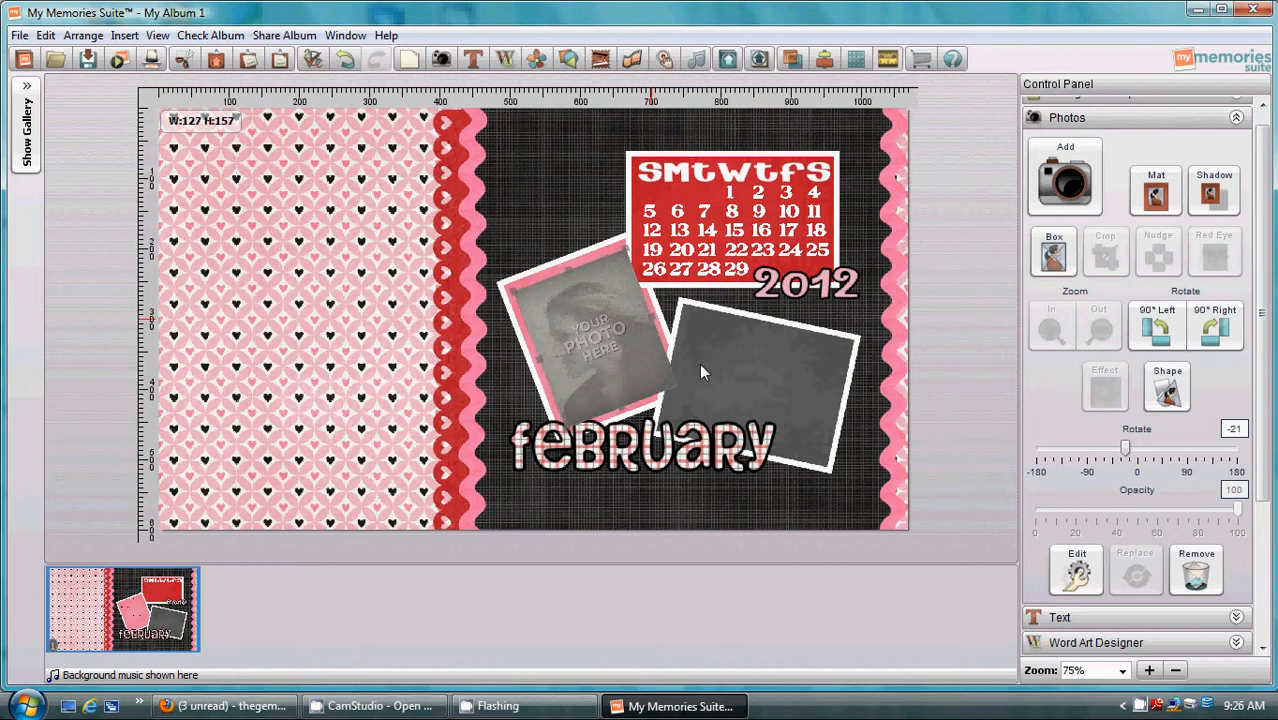
Fill the photo box with the portrait of the girl in the white dress from the 2pics folder in Pictures.
double_click(610, 329)
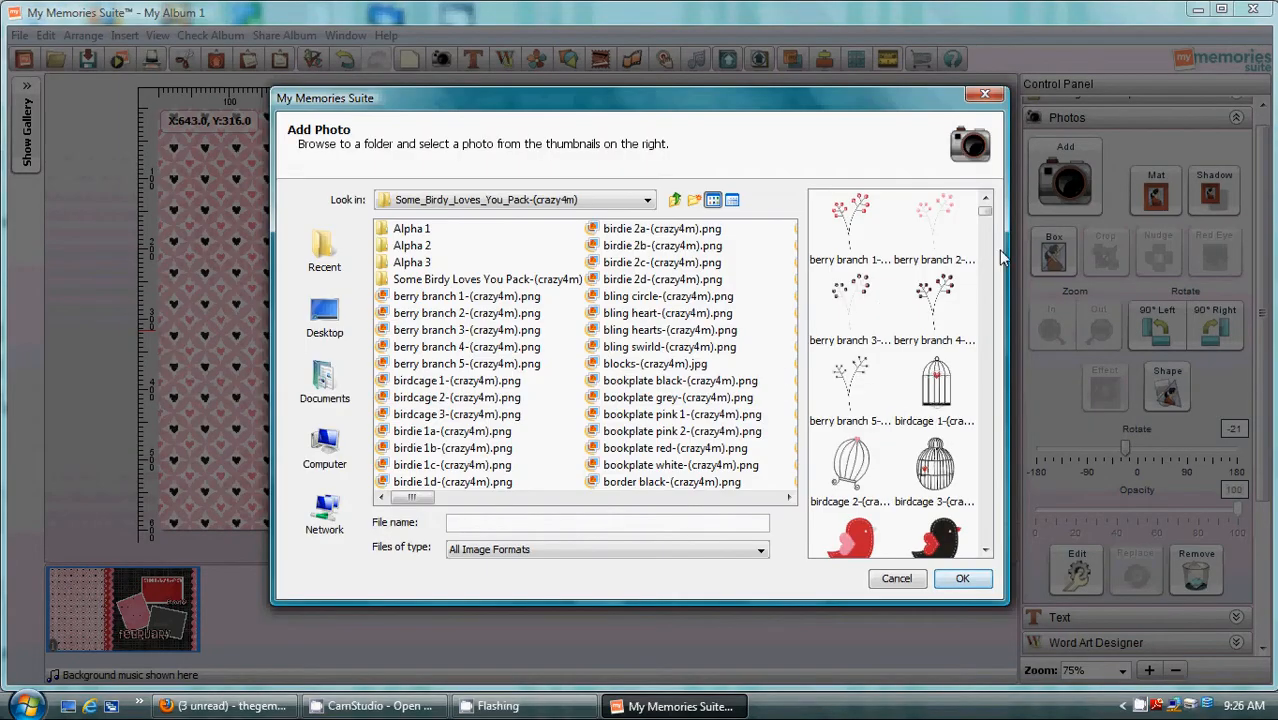
click(648, 203)
scroll(648, 288, up, 2)
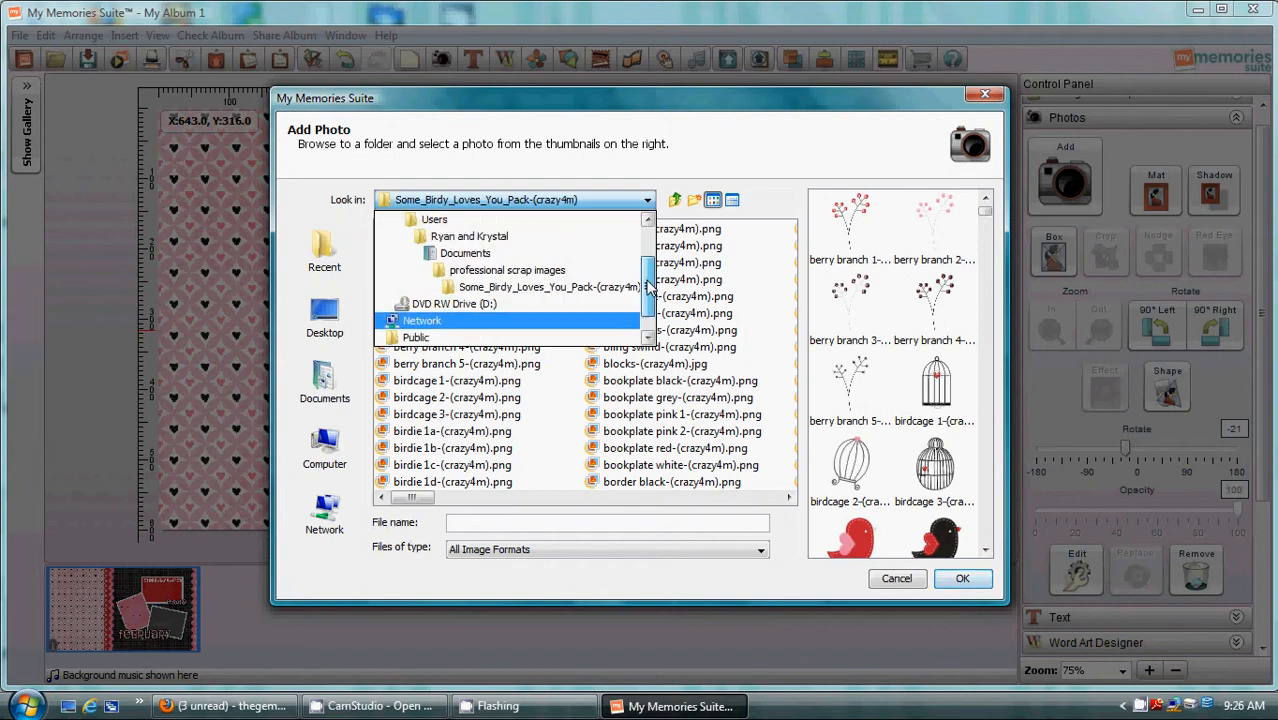
click(478, 240)
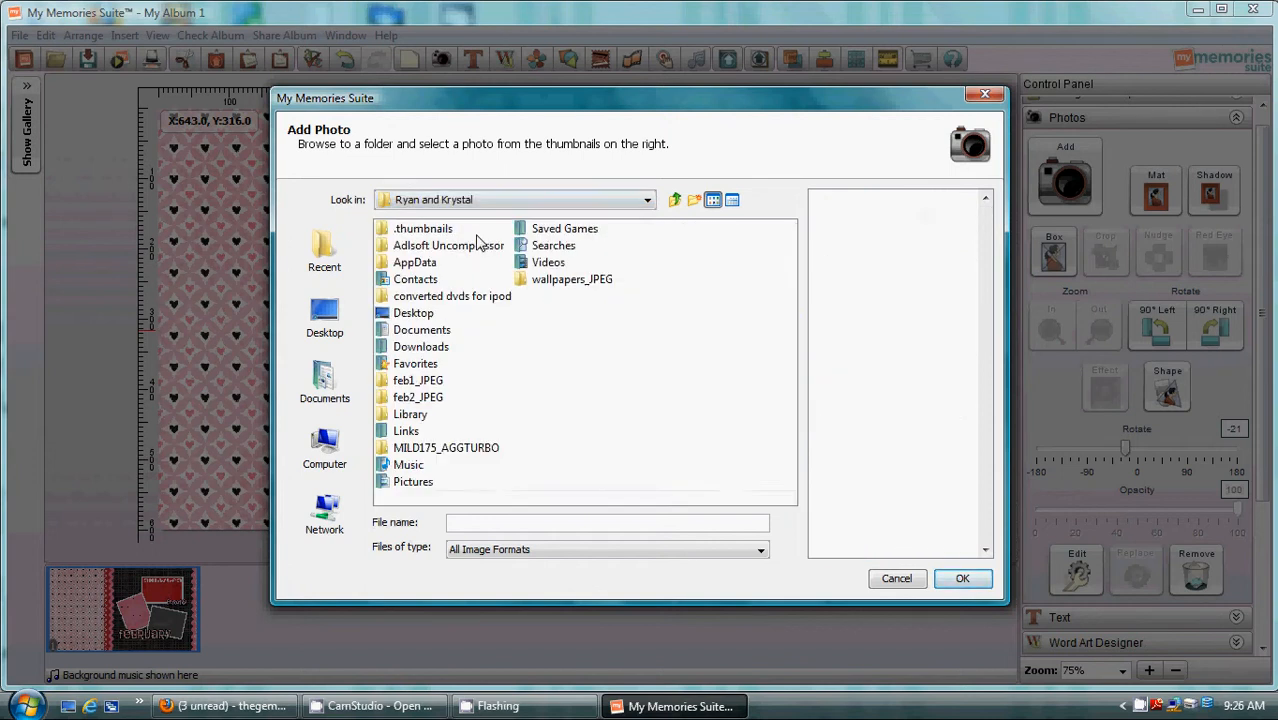
double_click(412, 481)
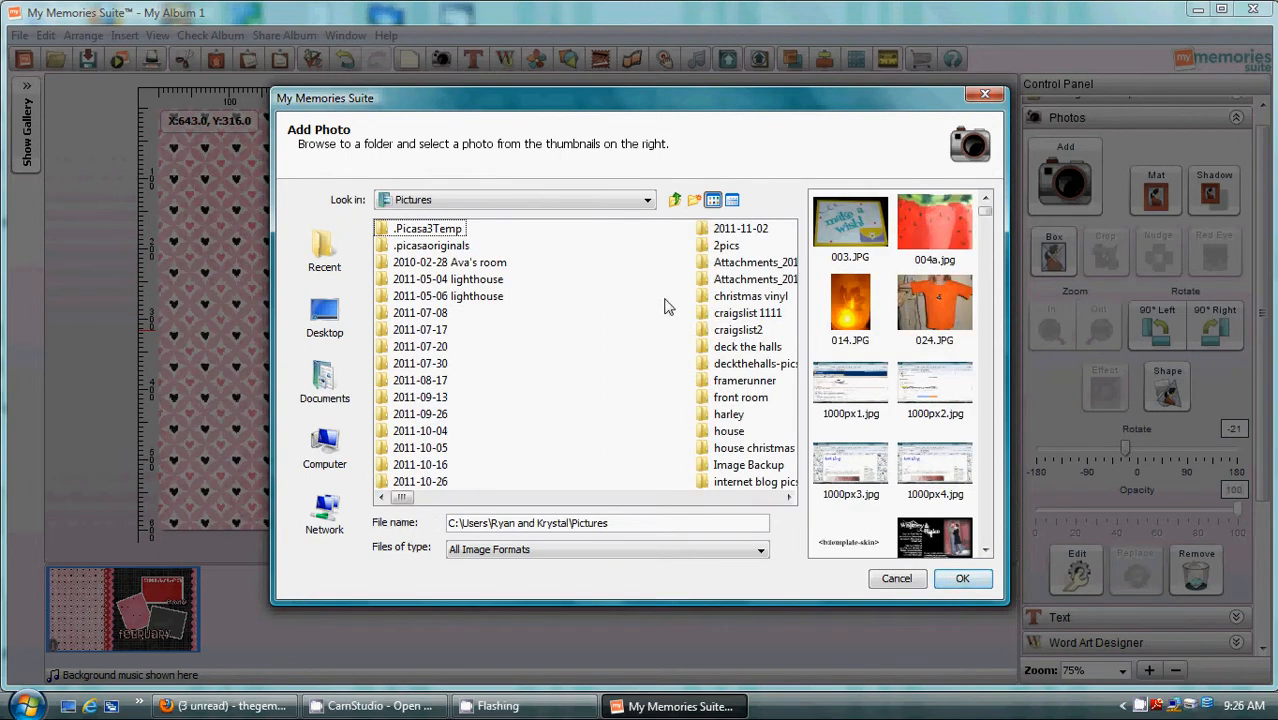
click(726, 246)
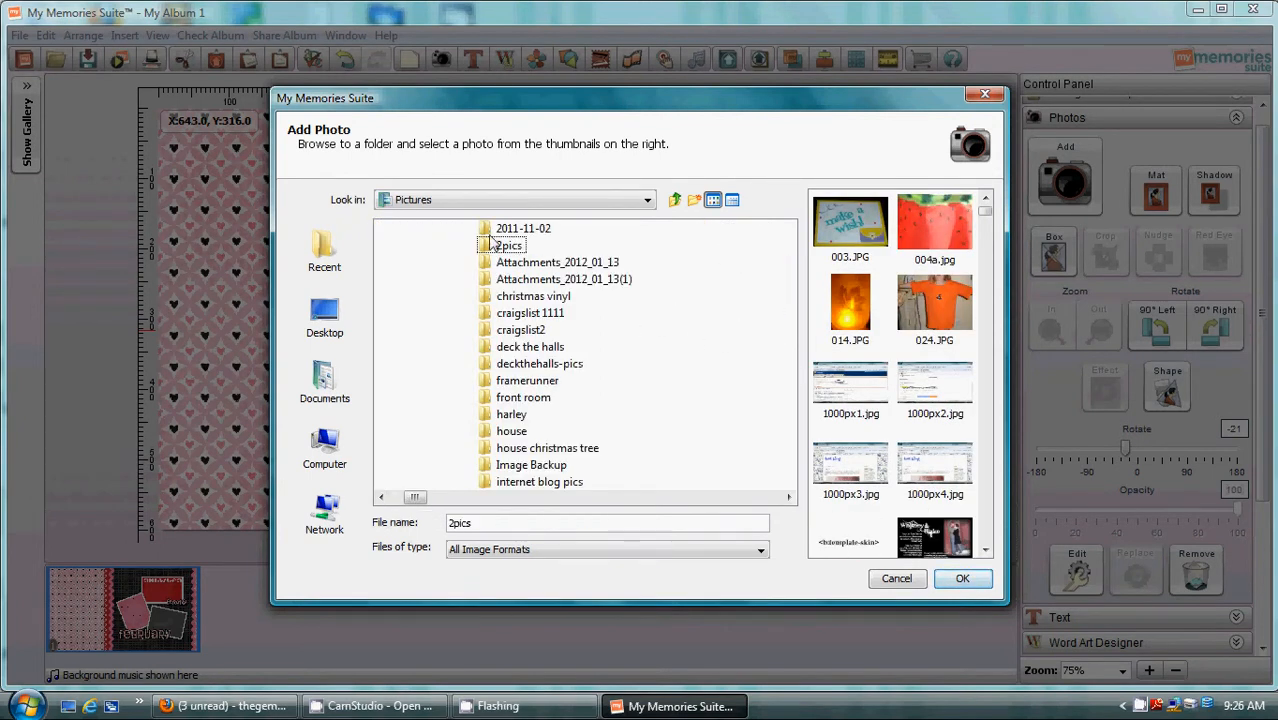
double_click(500, 246)
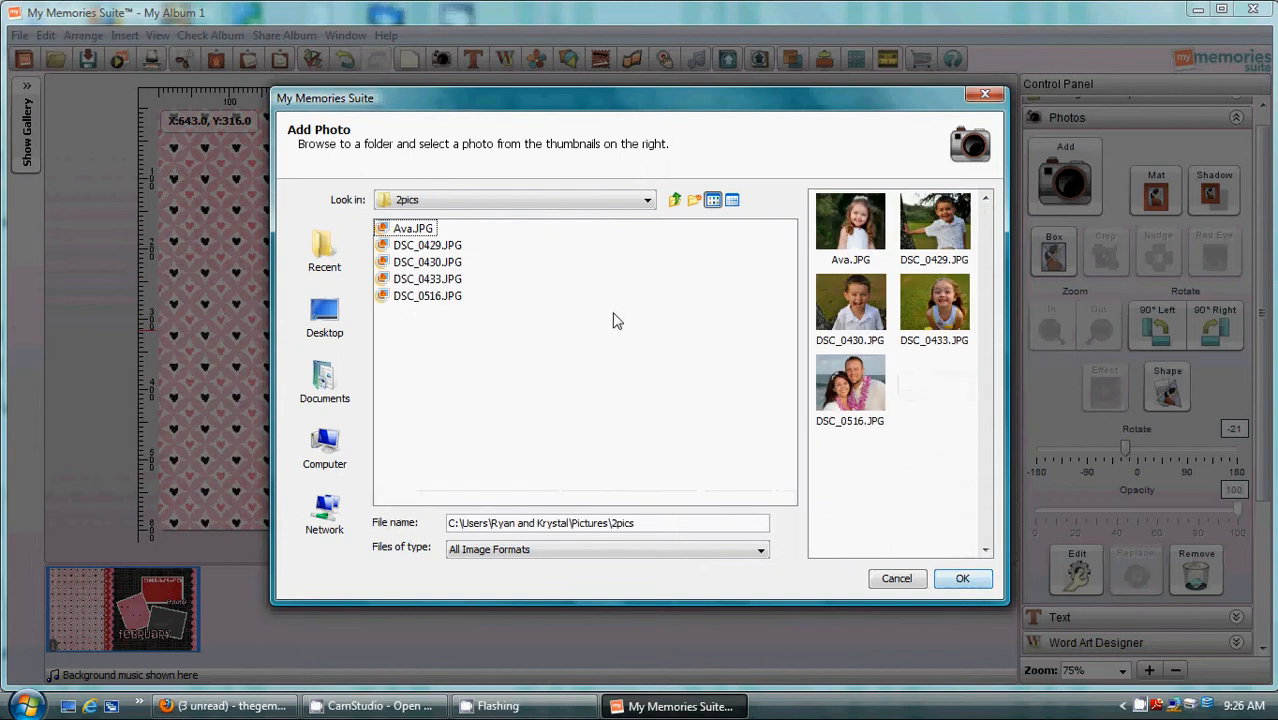
double_click(868, 222)
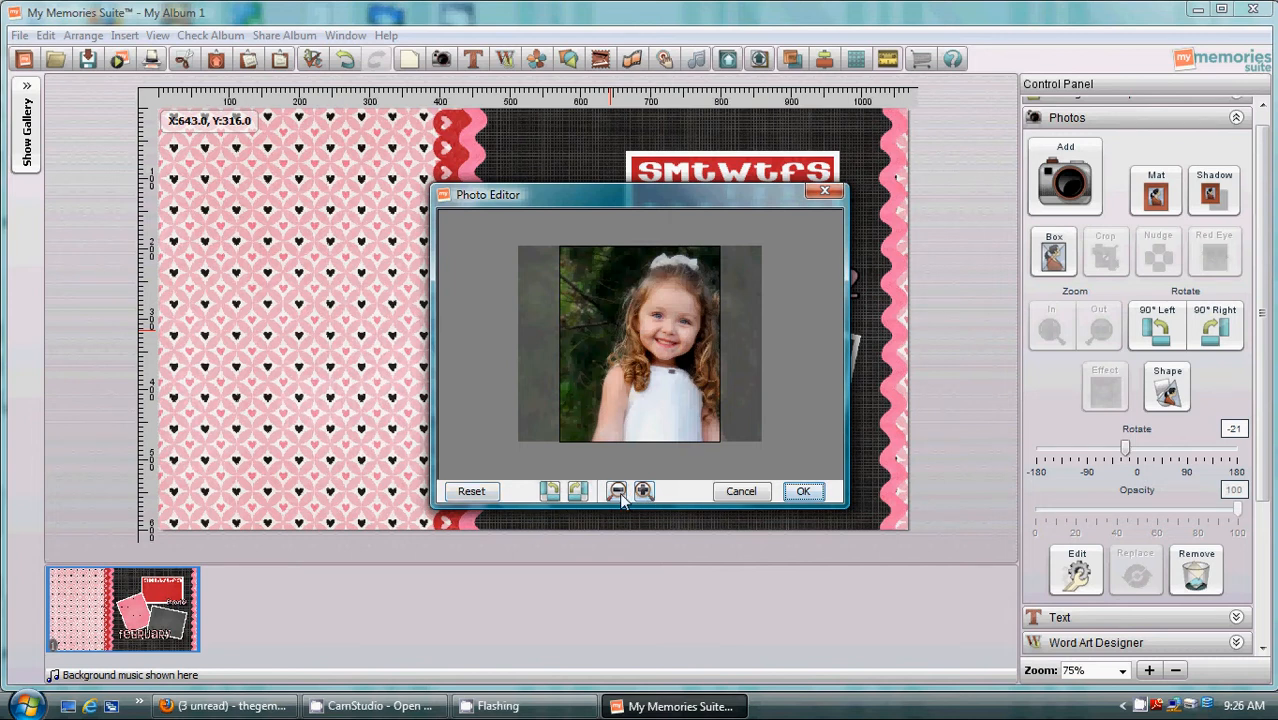
Adjust the photo's zoom and shift it so the girl is centered in the crop, and apply the edit.
click(644, 491)
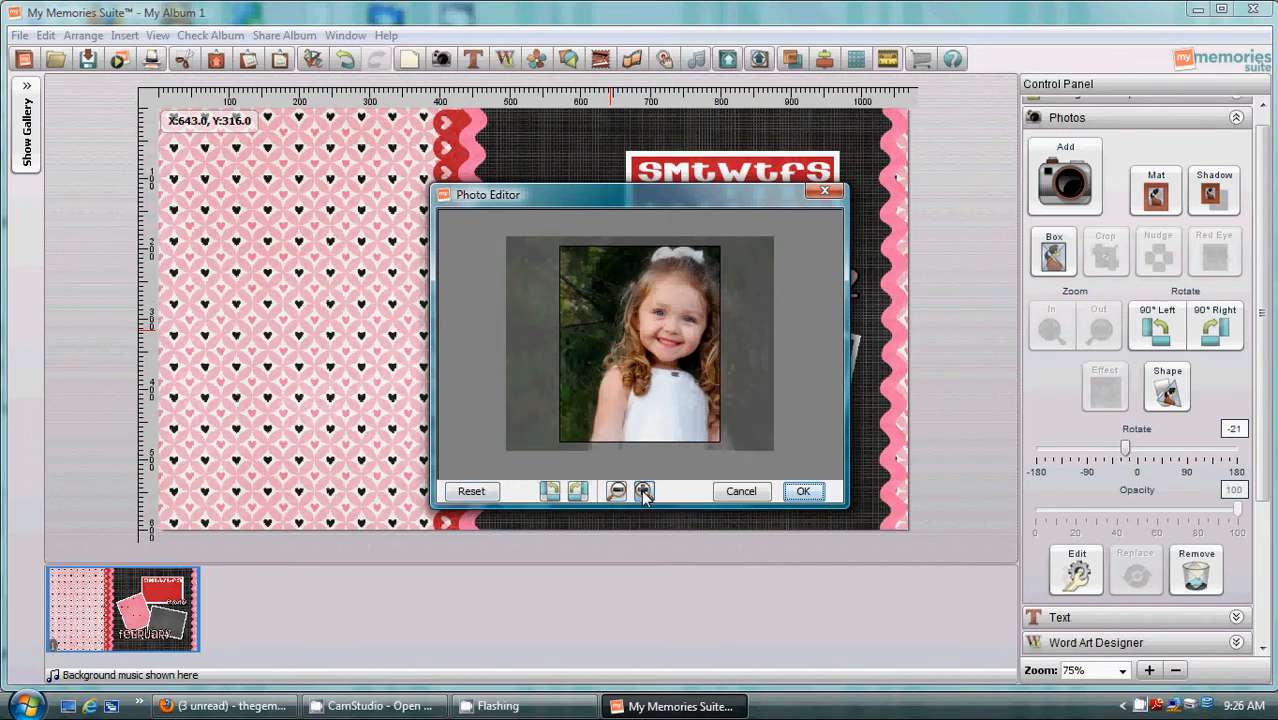
click(644, 491)
click(644, 491)
click(616, 491)
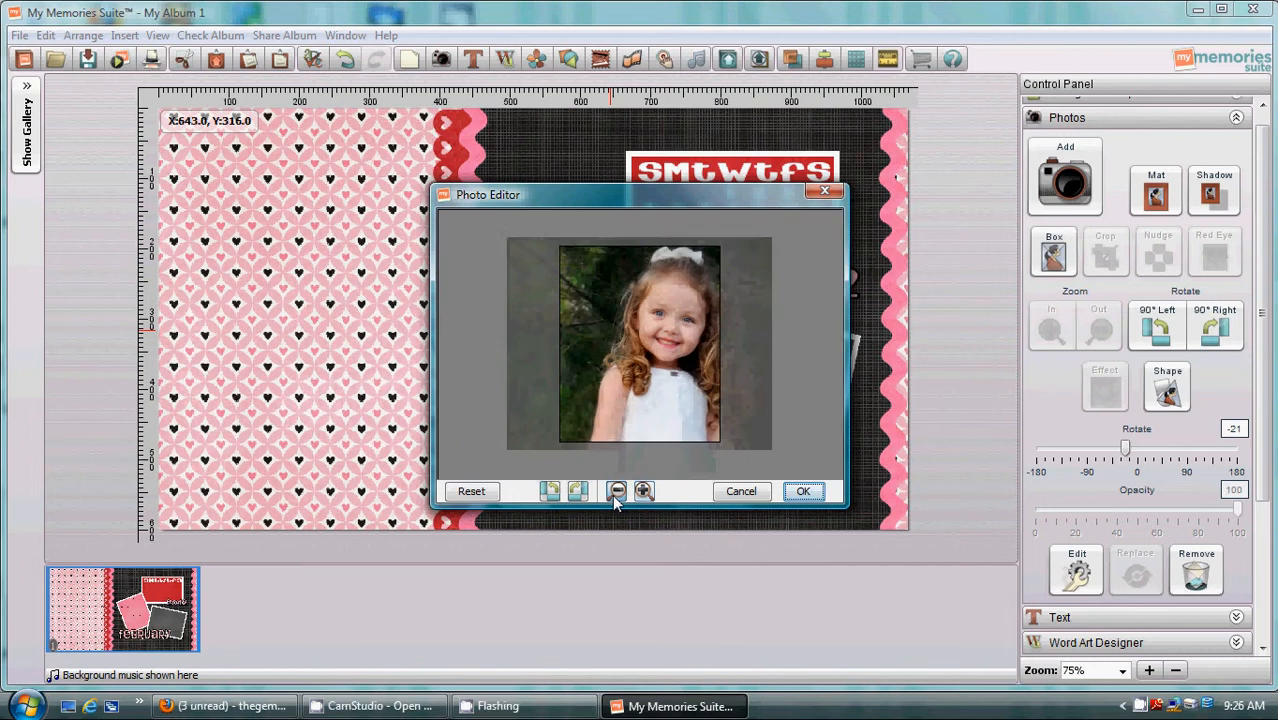
drag(623, 394, 646, 380)
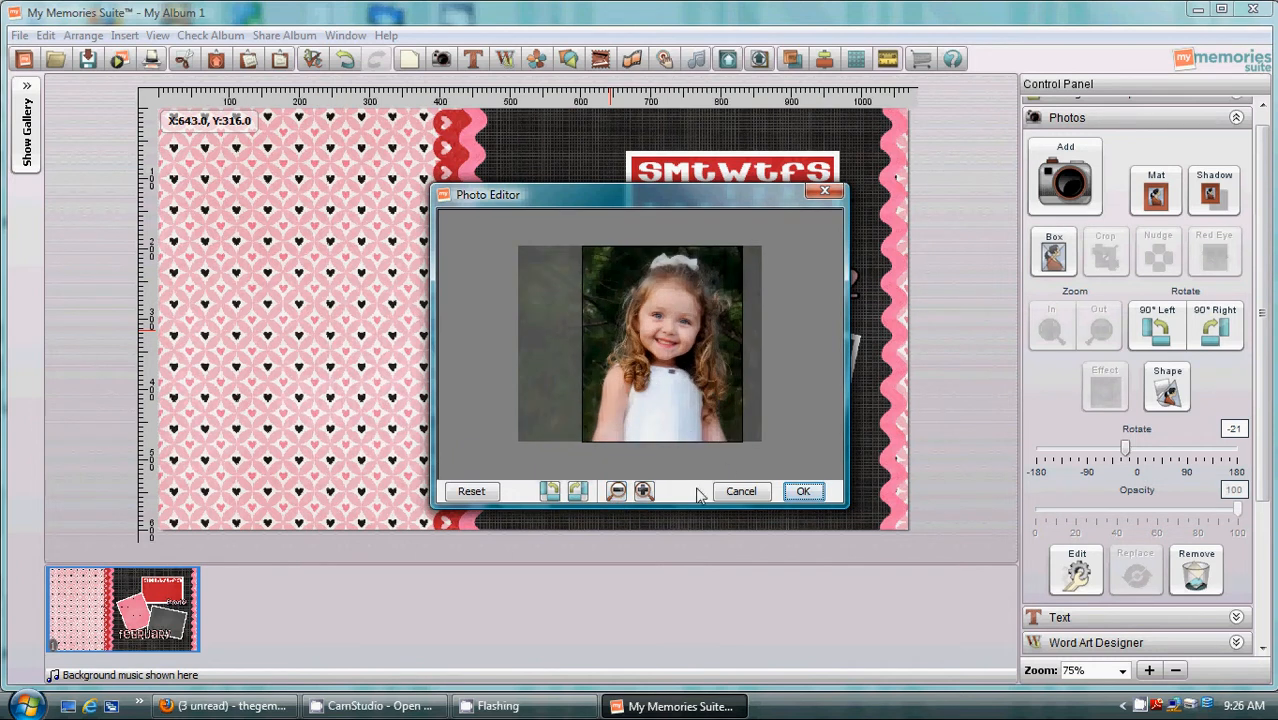
click(803, 491)
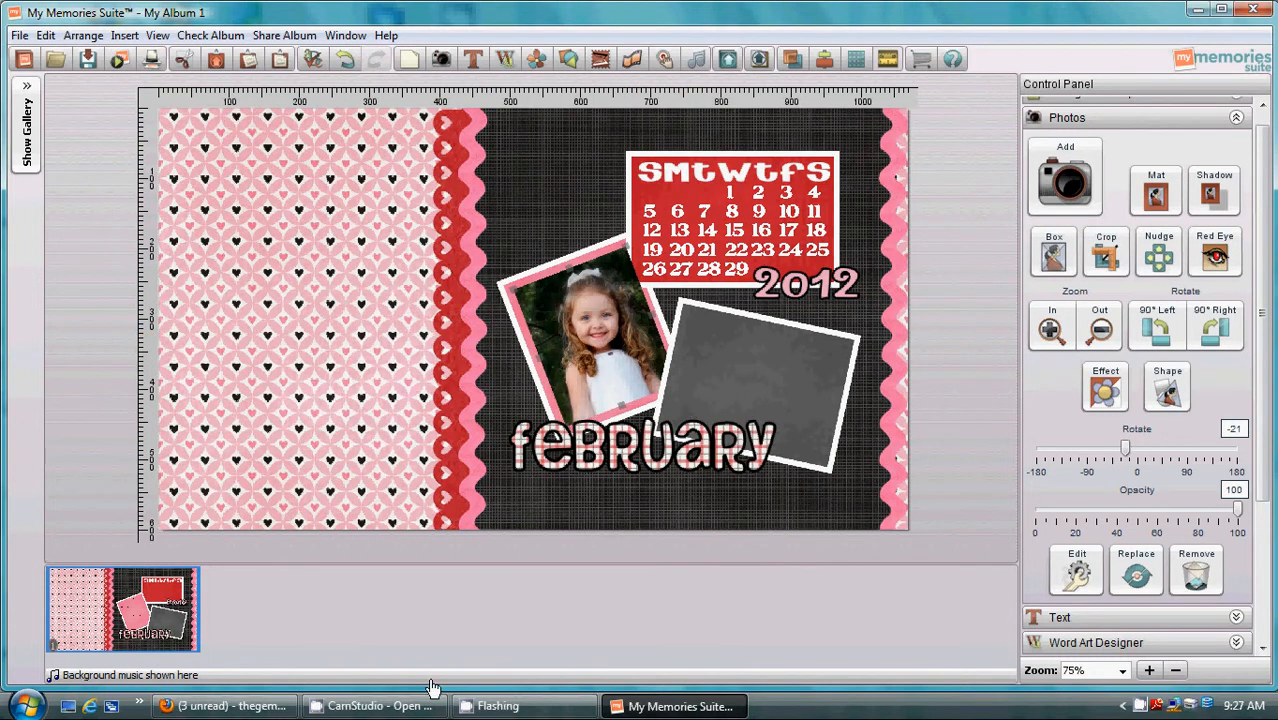
click(370, 706)
click(61, 653)
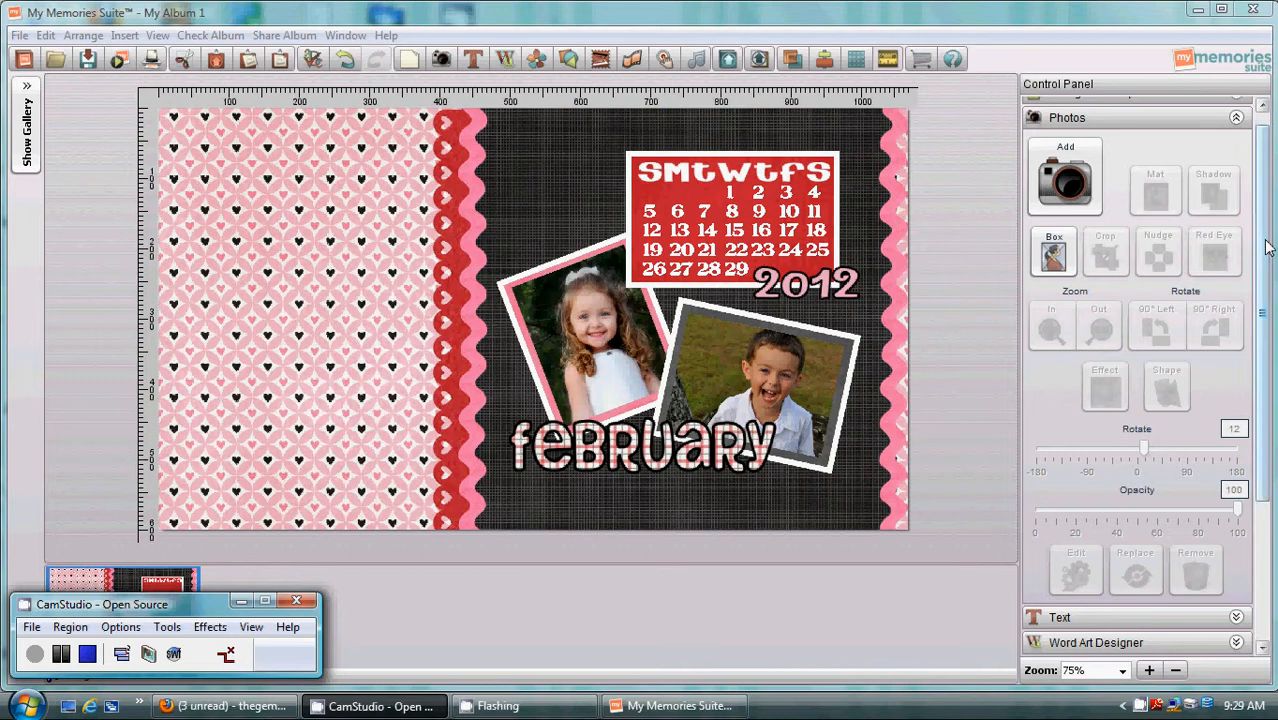
Start adding an embellishment from file and browse to the professional scrap images folder in Documents.
drag(1262, 249, 1256, 440)
click(1059, 466)
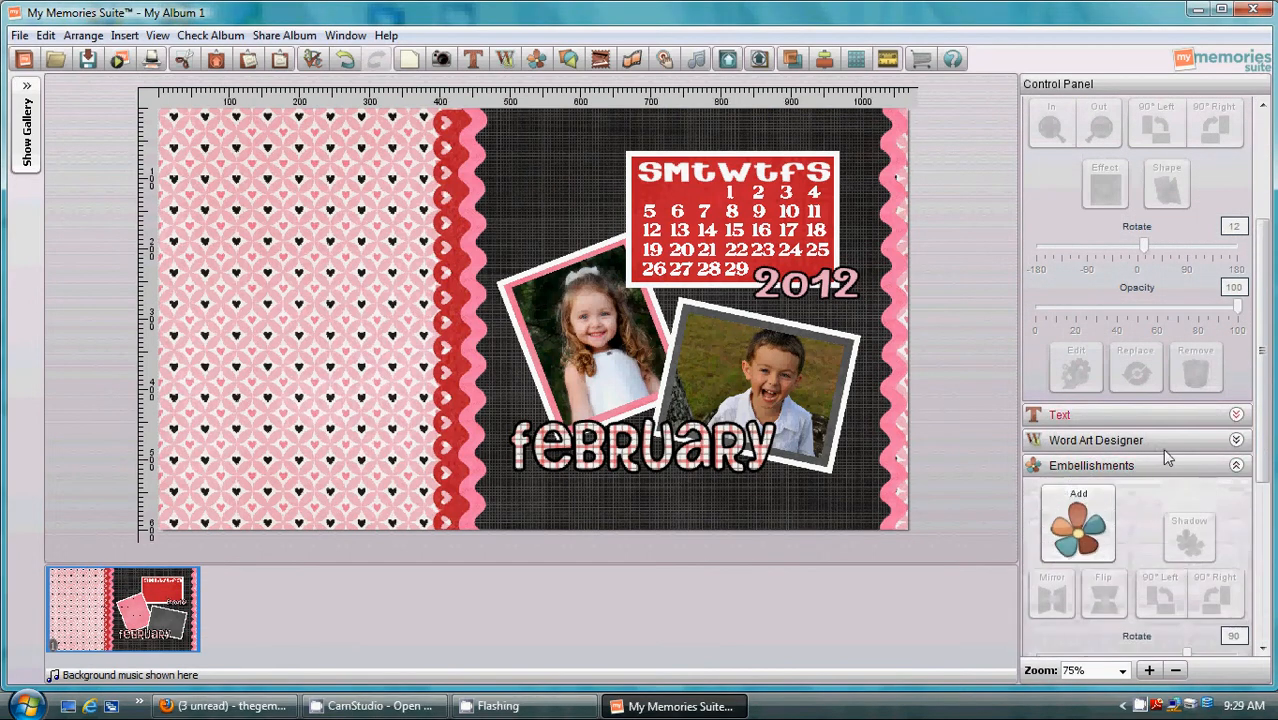
click(1080, 195)
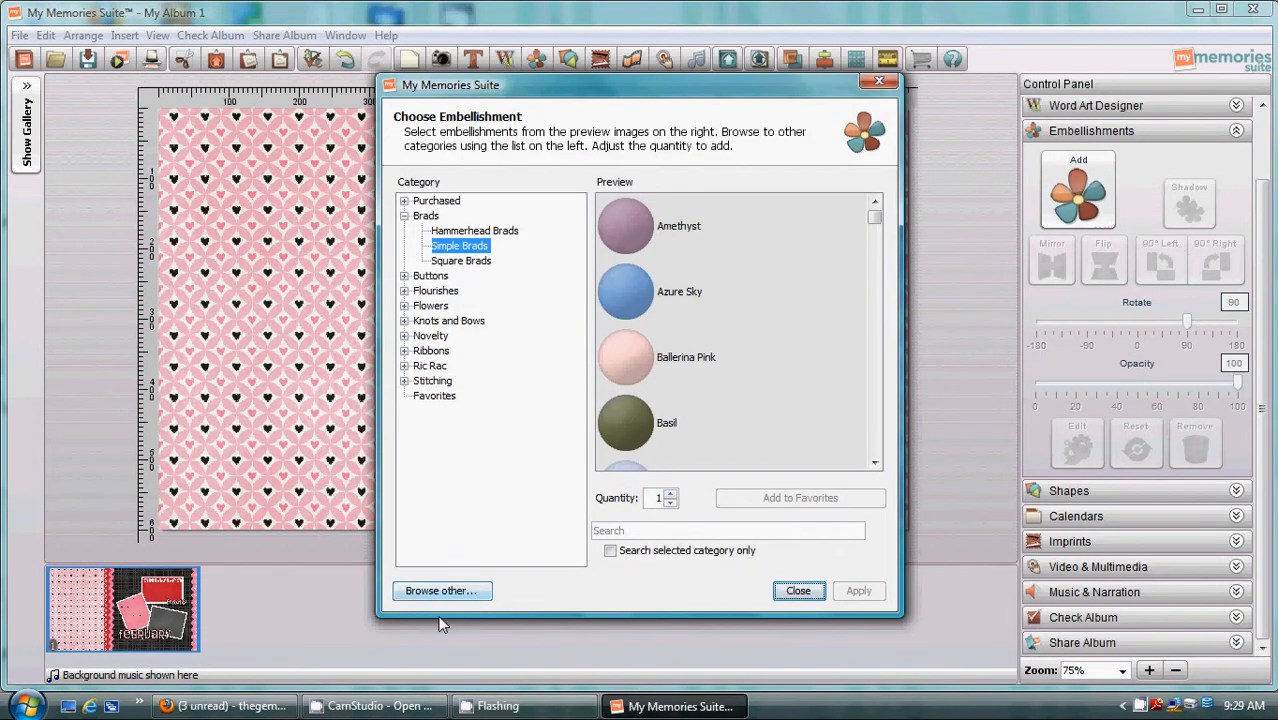
click(441, 590)
click(645, 205)
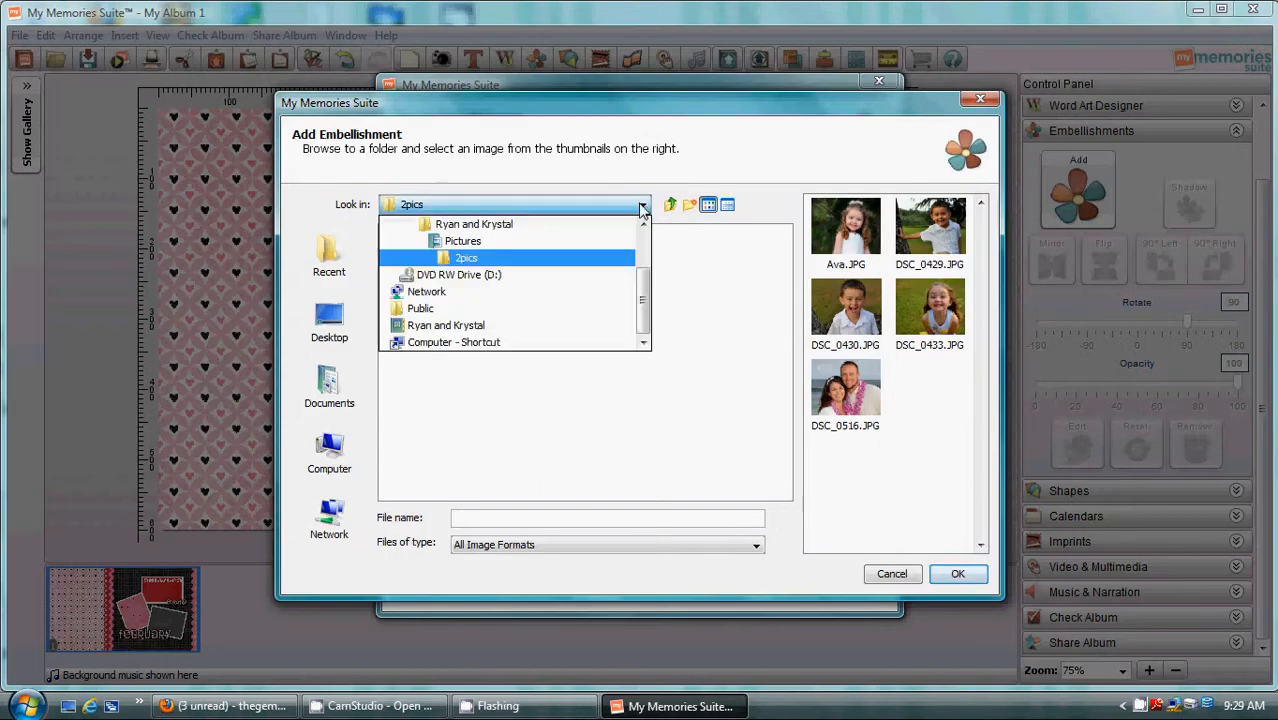
click(515, 216)
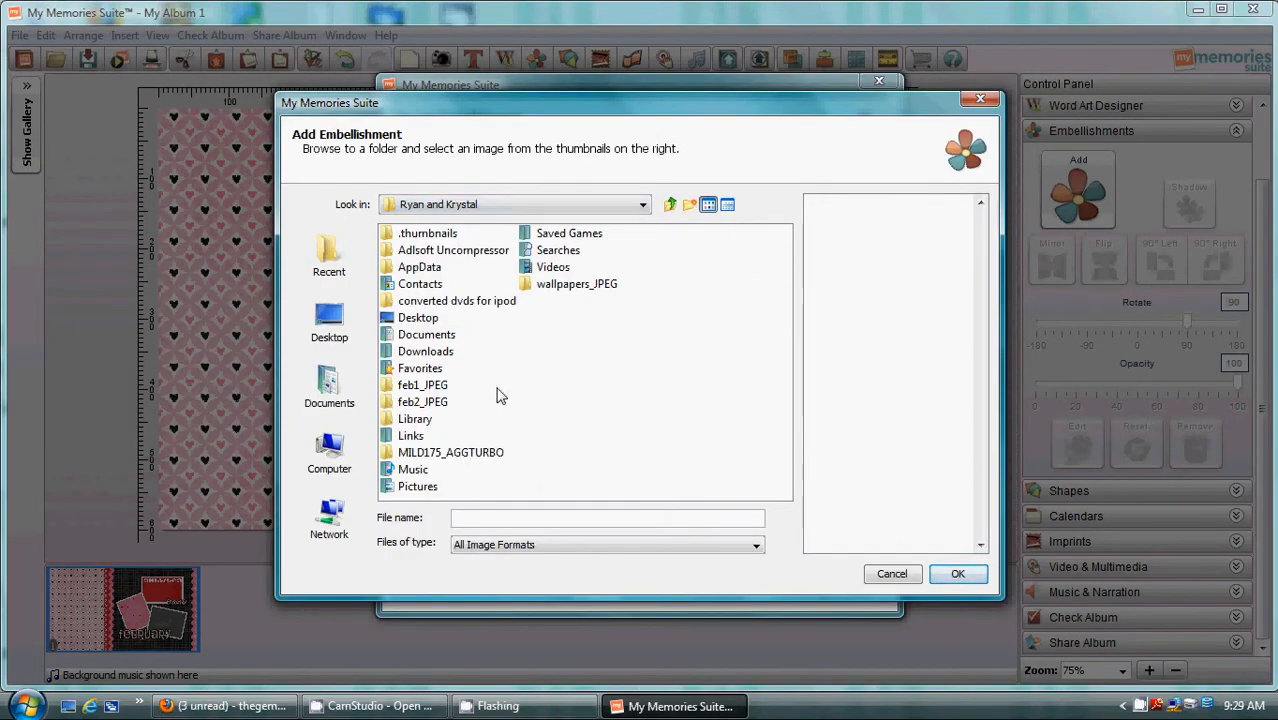
double_click(427, 336)
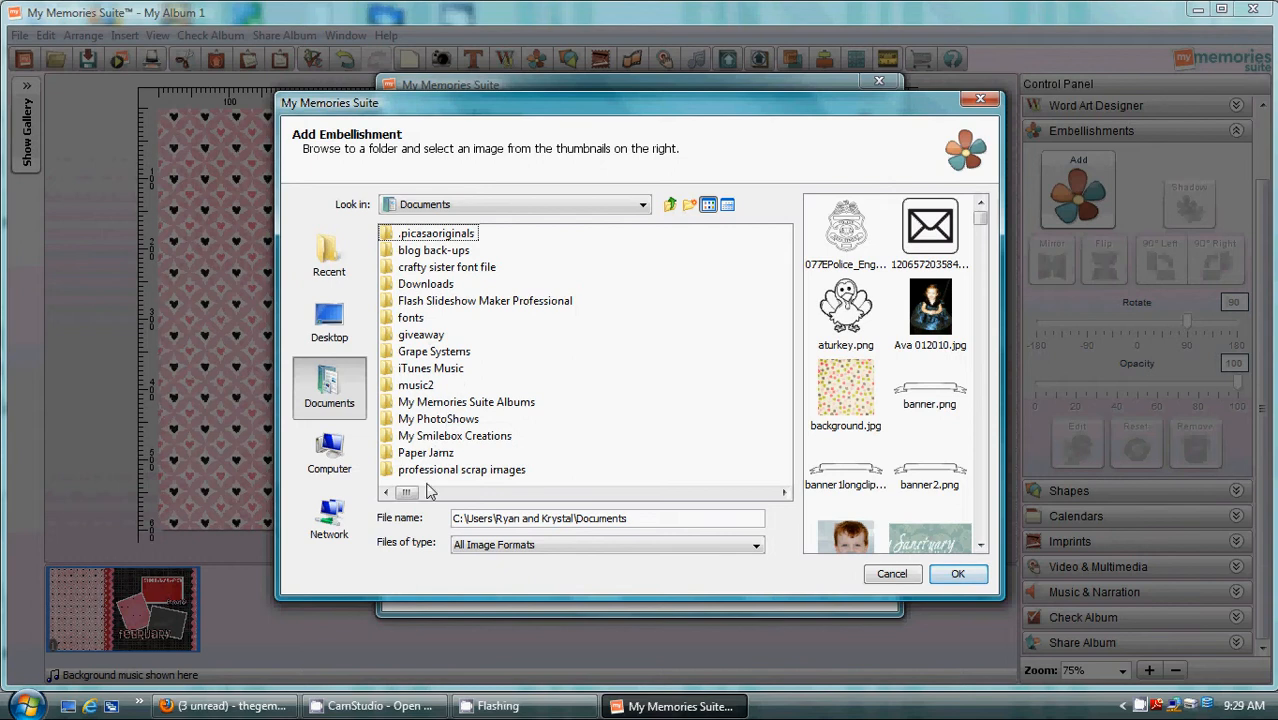
double_click(430, 469)
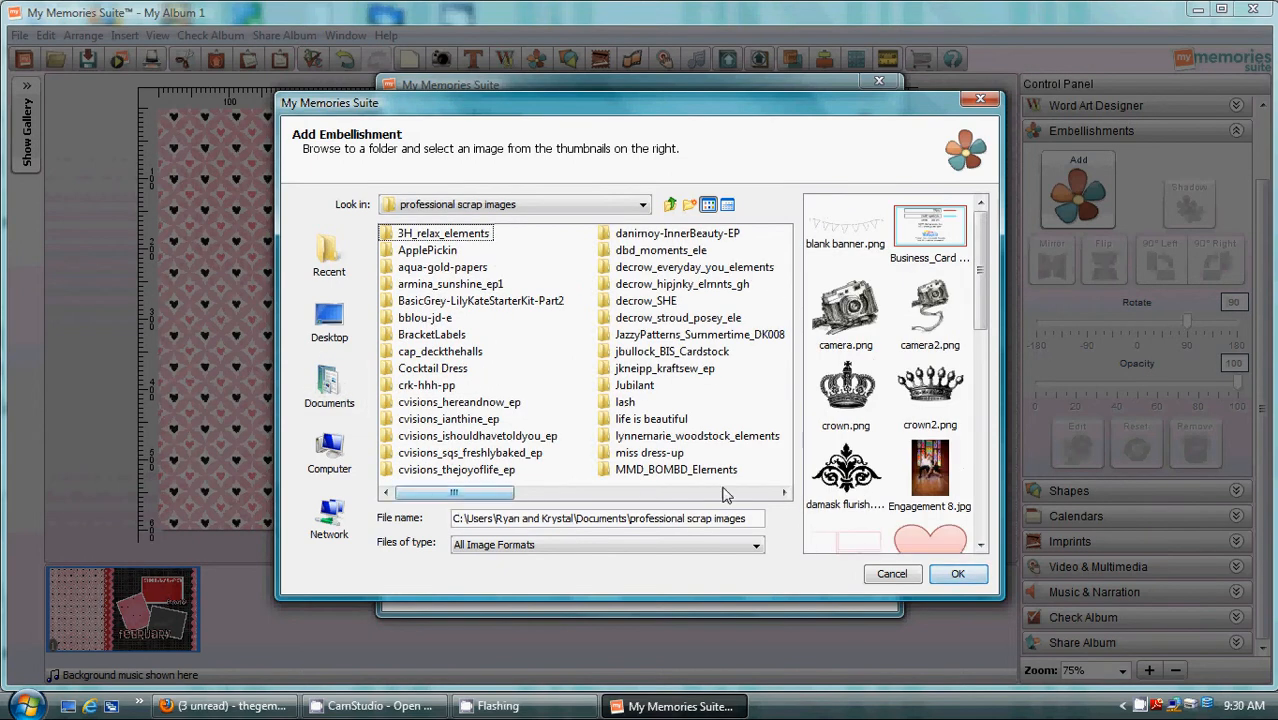
Add the layered flower 4-(crazy4m) embellishment from the Some_Birdy_Loves_You_Pack-(crazy4m) folder to the page.
click(785, 493)
click(785, 493)
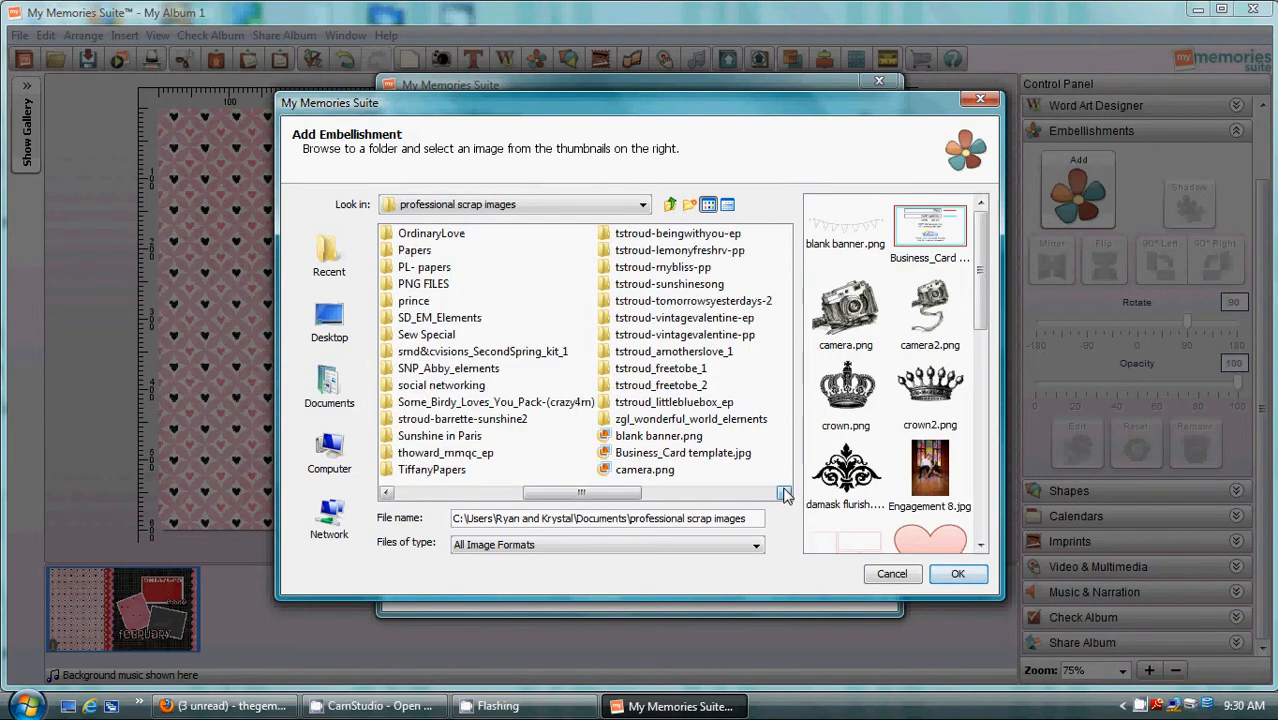
click(785, 493)
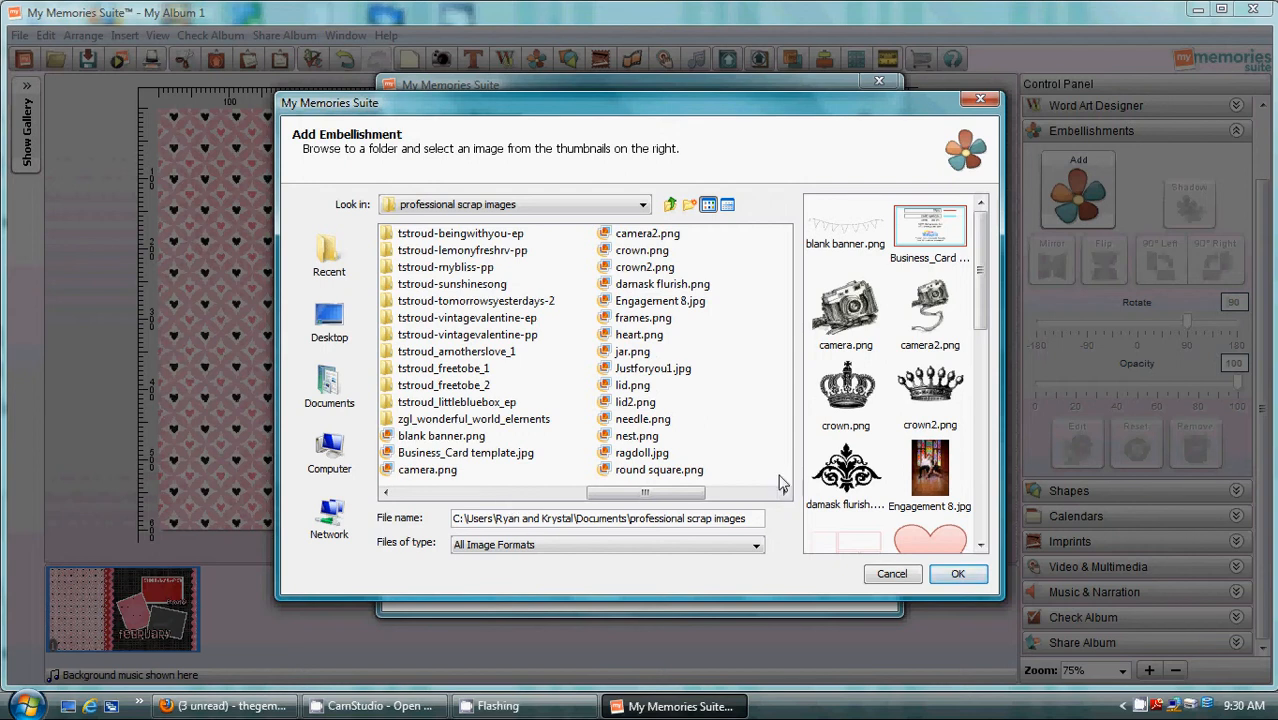
click(387, 493)
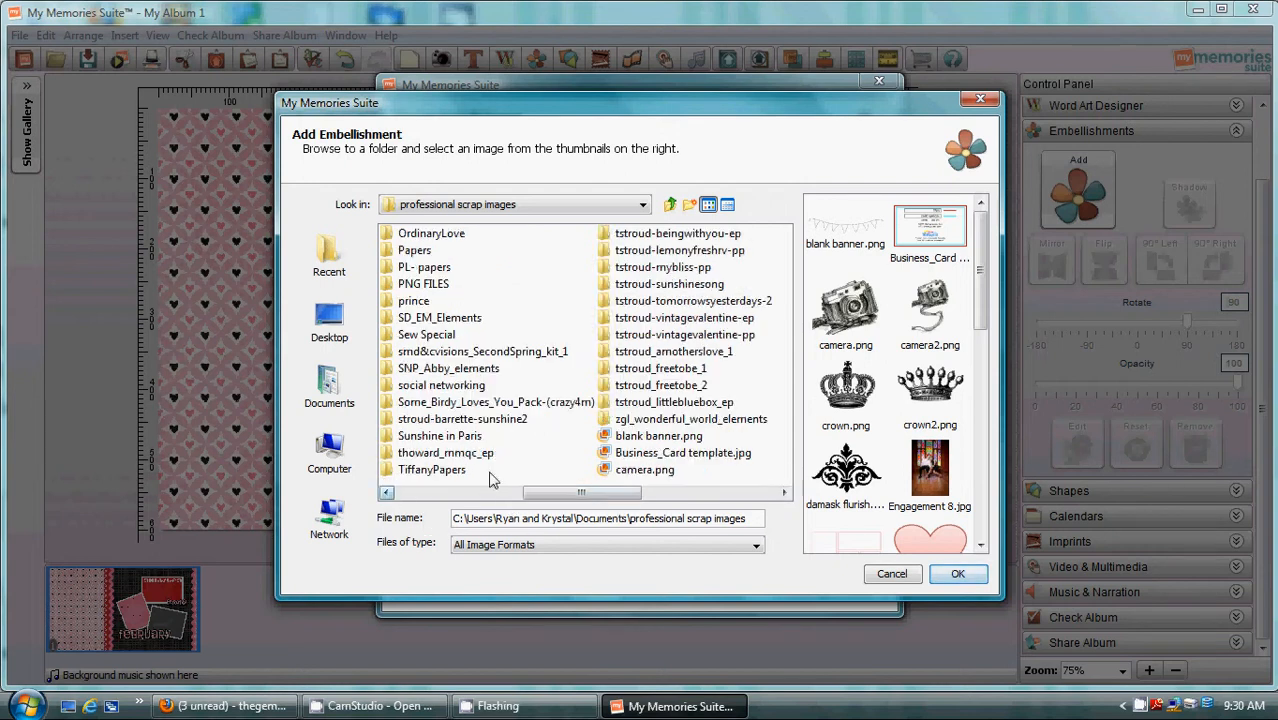
double_click(470, 401)
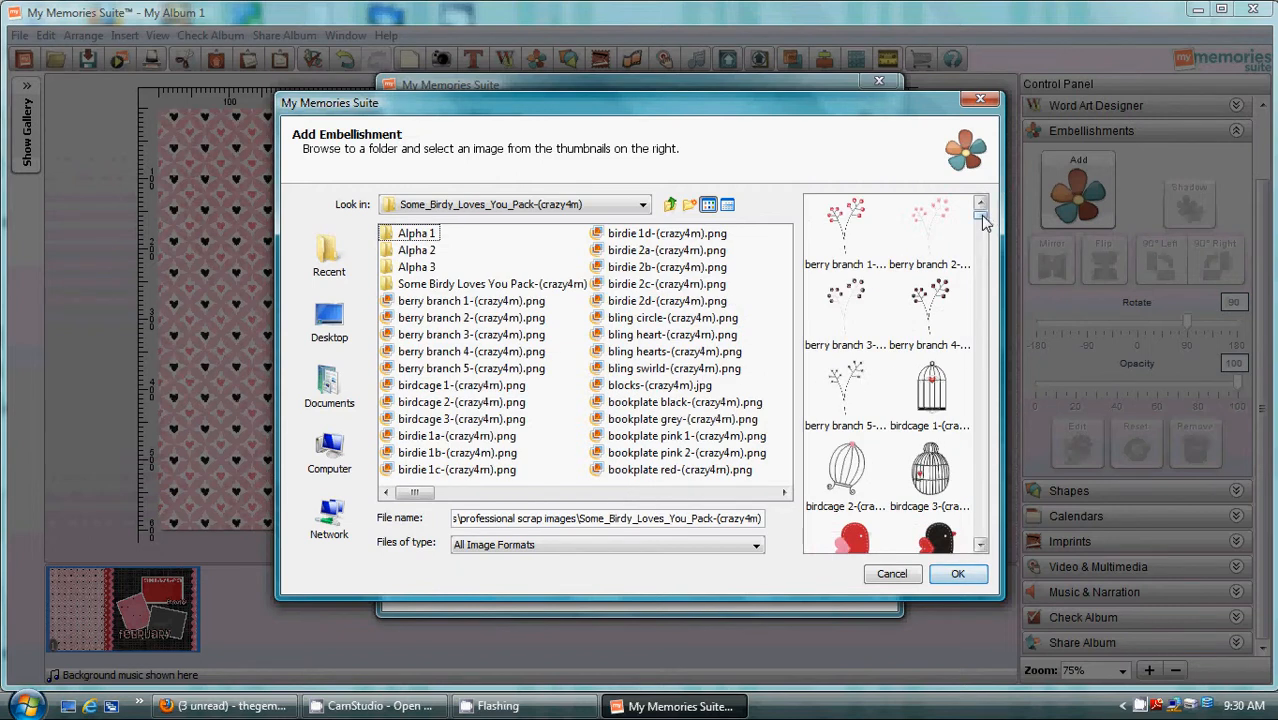
drag(983, 218, 978, 401)
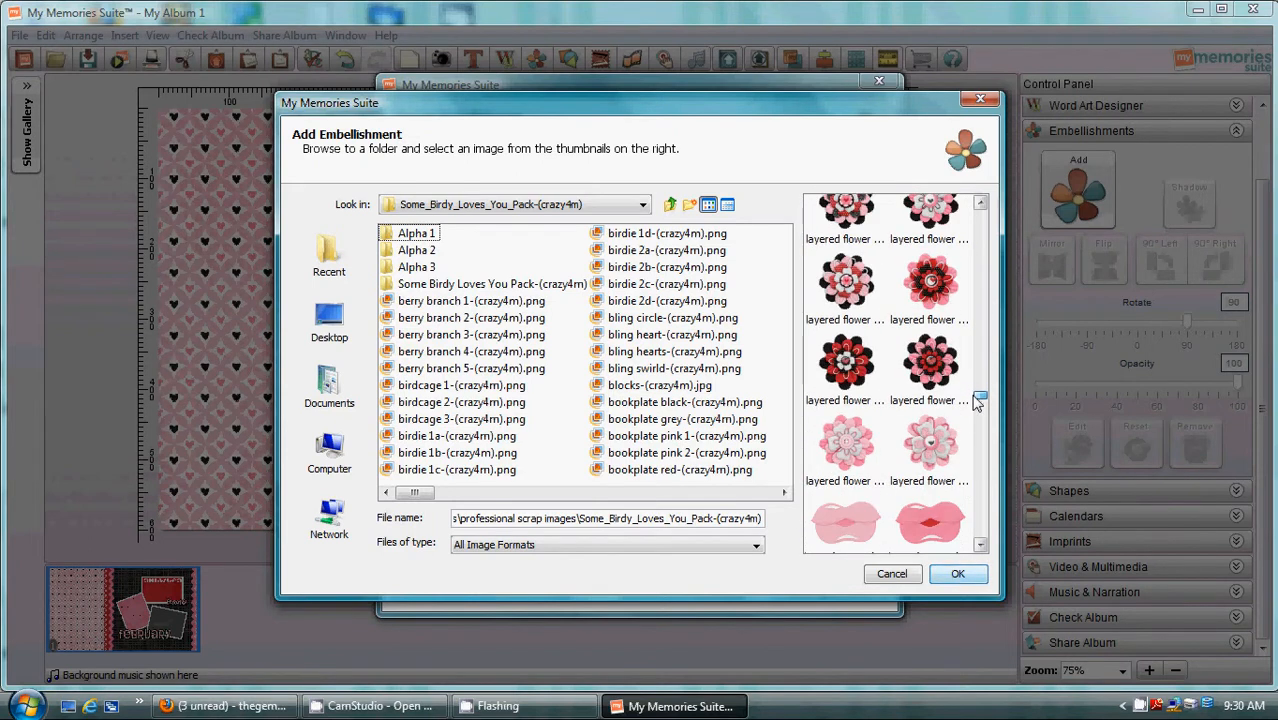
double_click(845, 283)
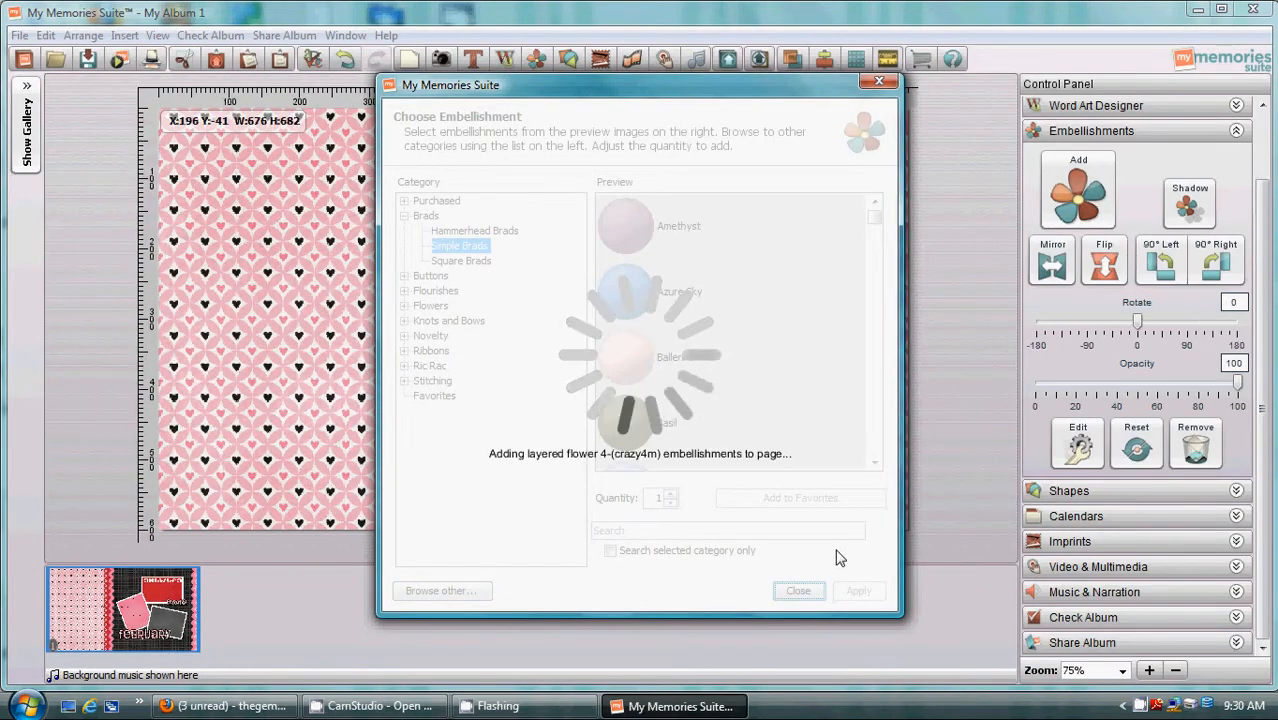
click(797, 591)
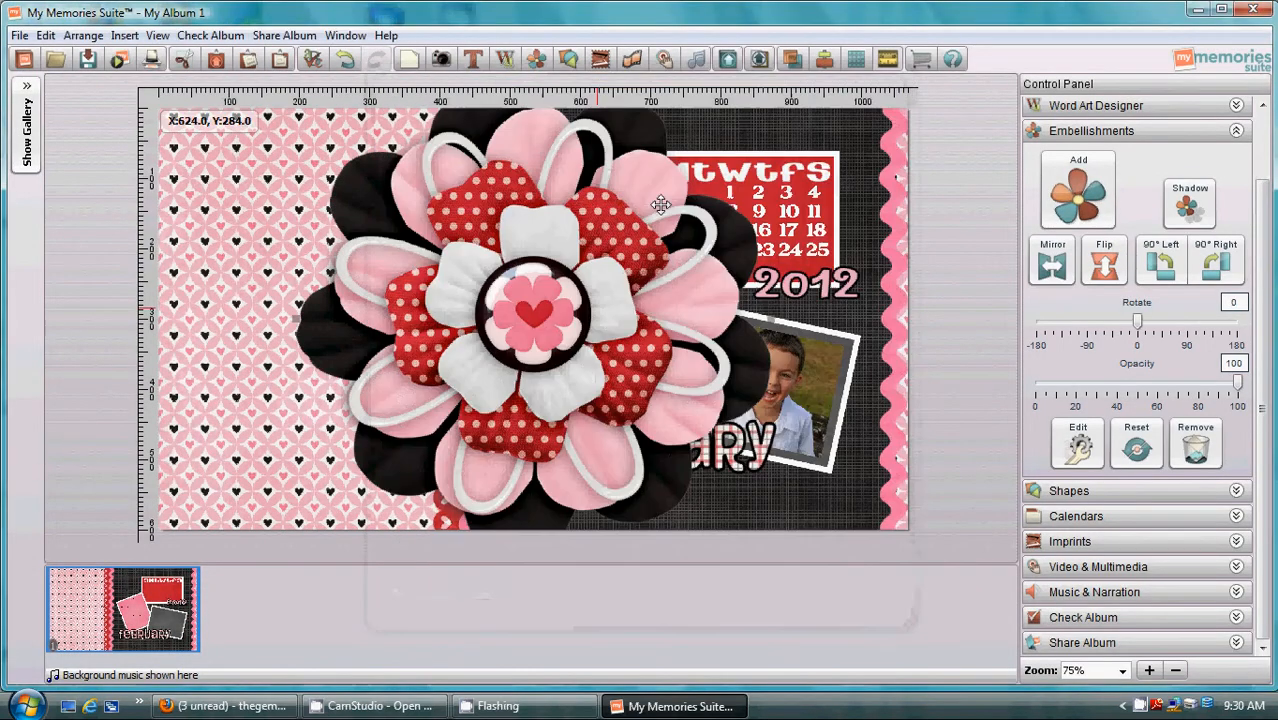
Shrink the layered flower to a small accent and place it where the calendar and the two photos meet.
drag(648, 162, 295, 515)
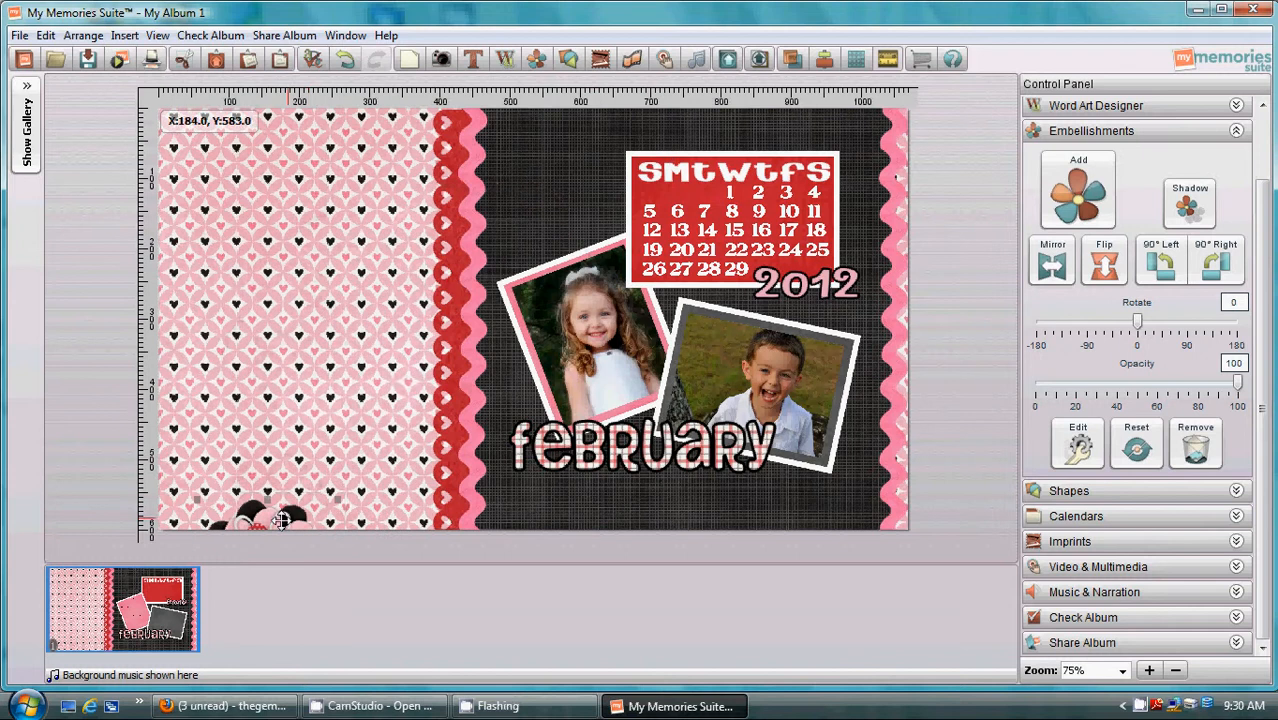
drag(609, 186, 597, 195)
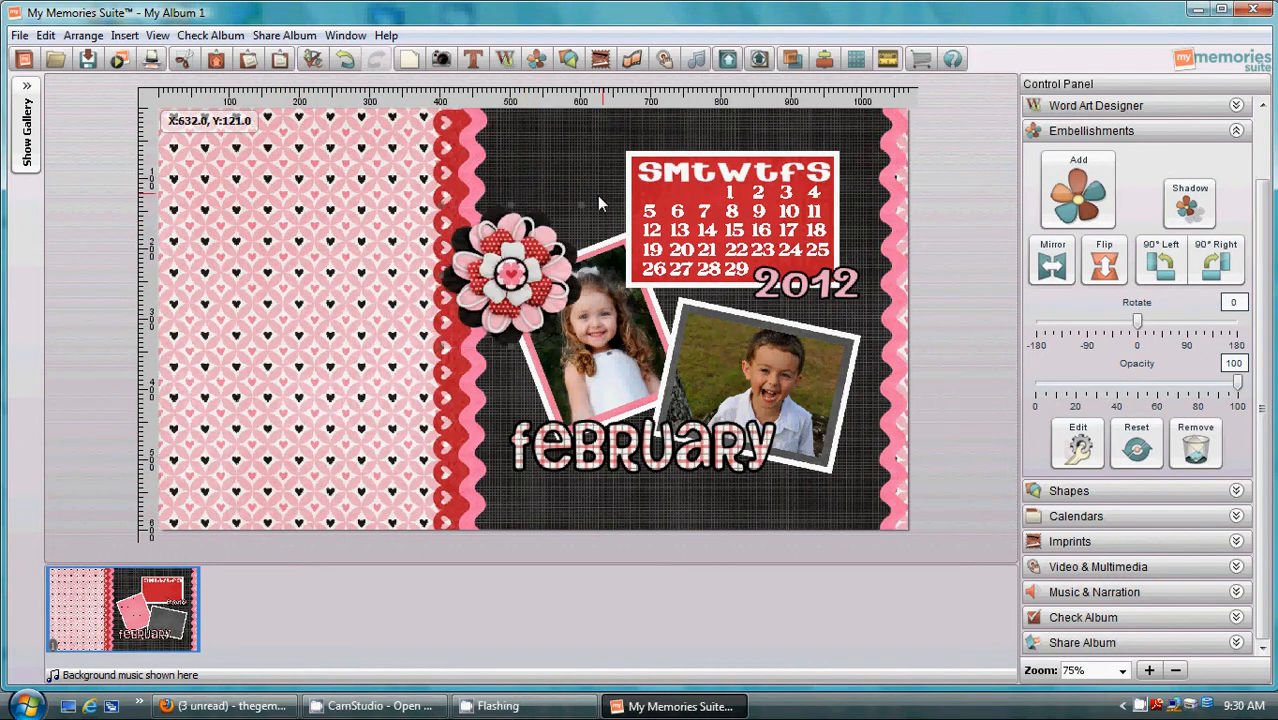
drag(510, 273, 512, 272)
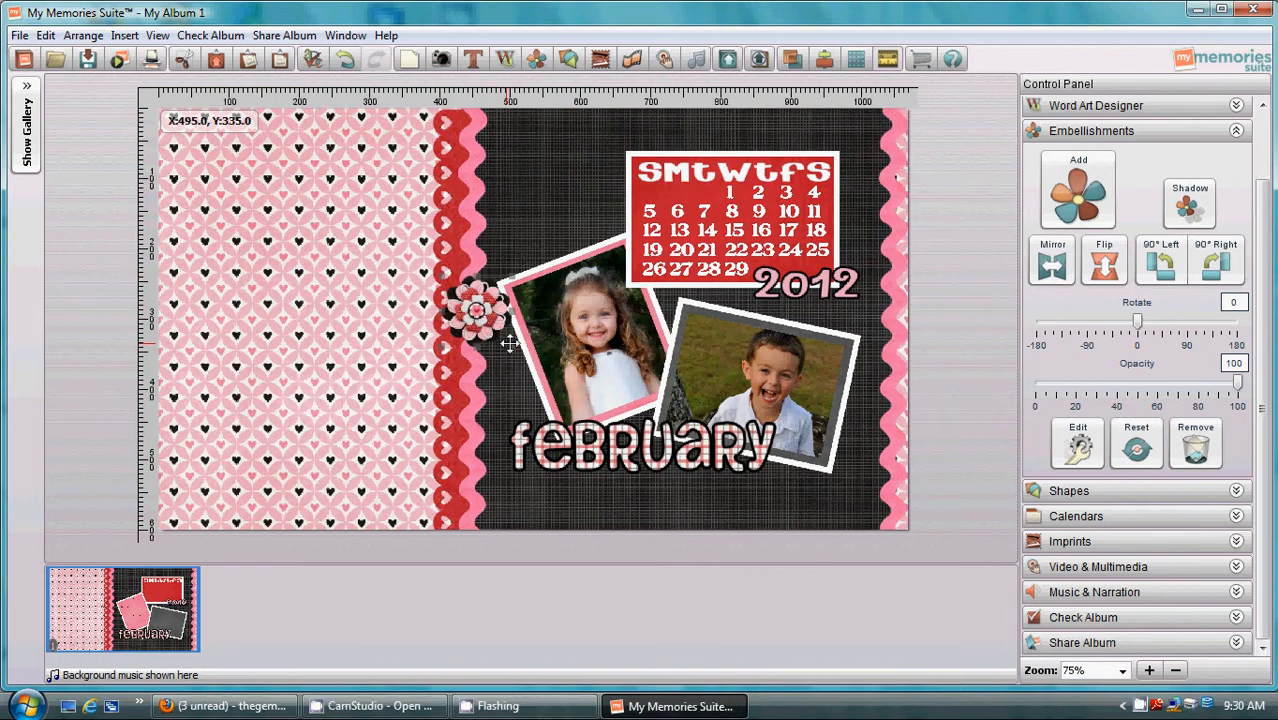
drag(510, 343, 511, 355)
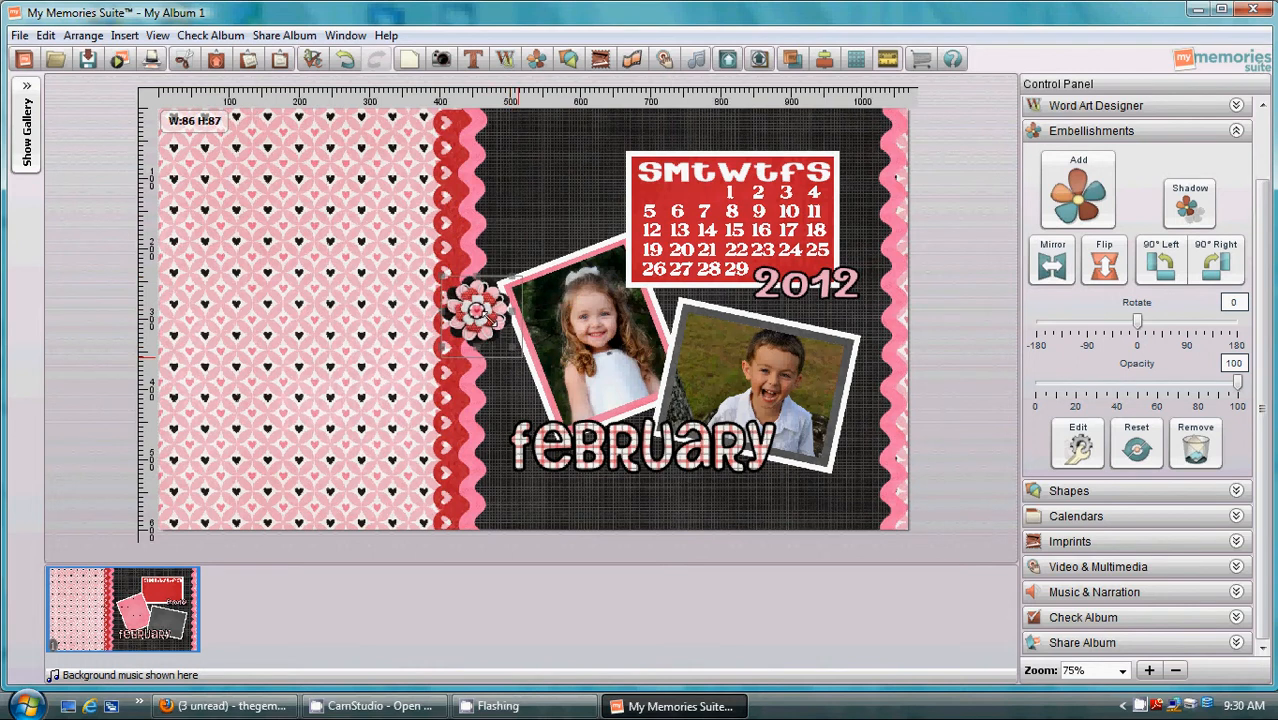
drag(486, 313, 669, 322)
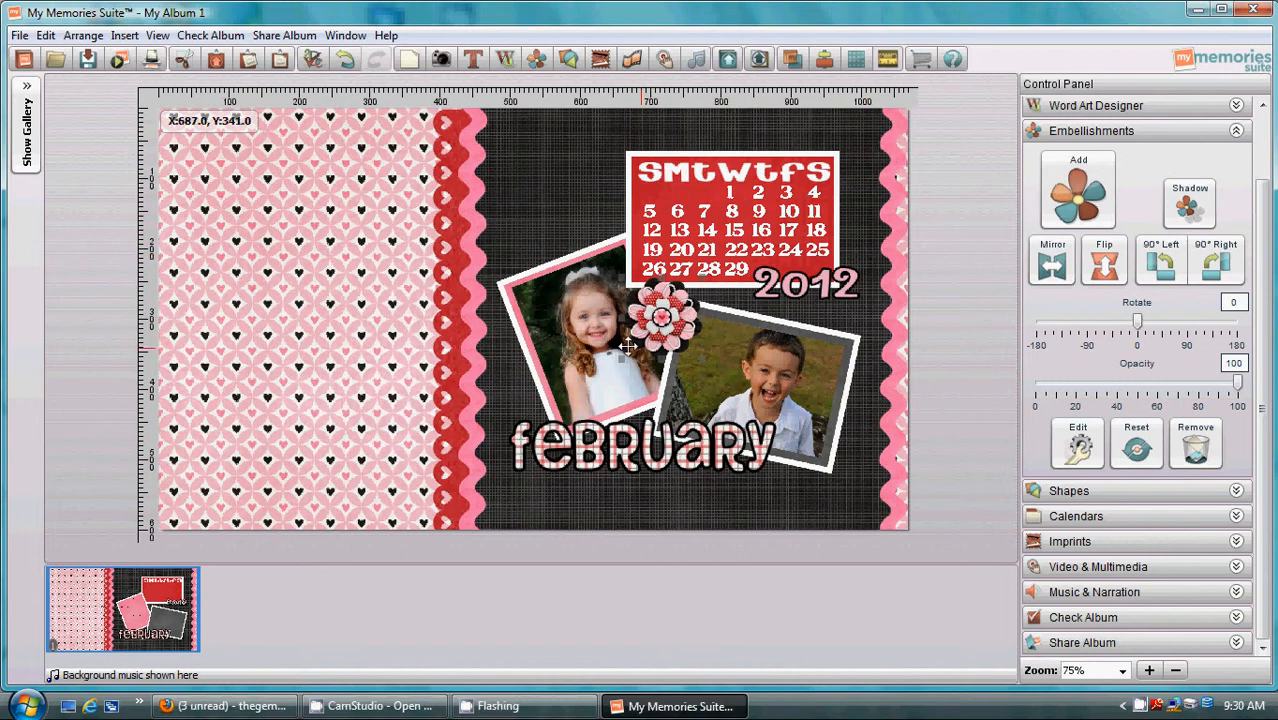
Give the flower a black drop shadow with 100% opacity and a blur of 7.
click(1189, 199)
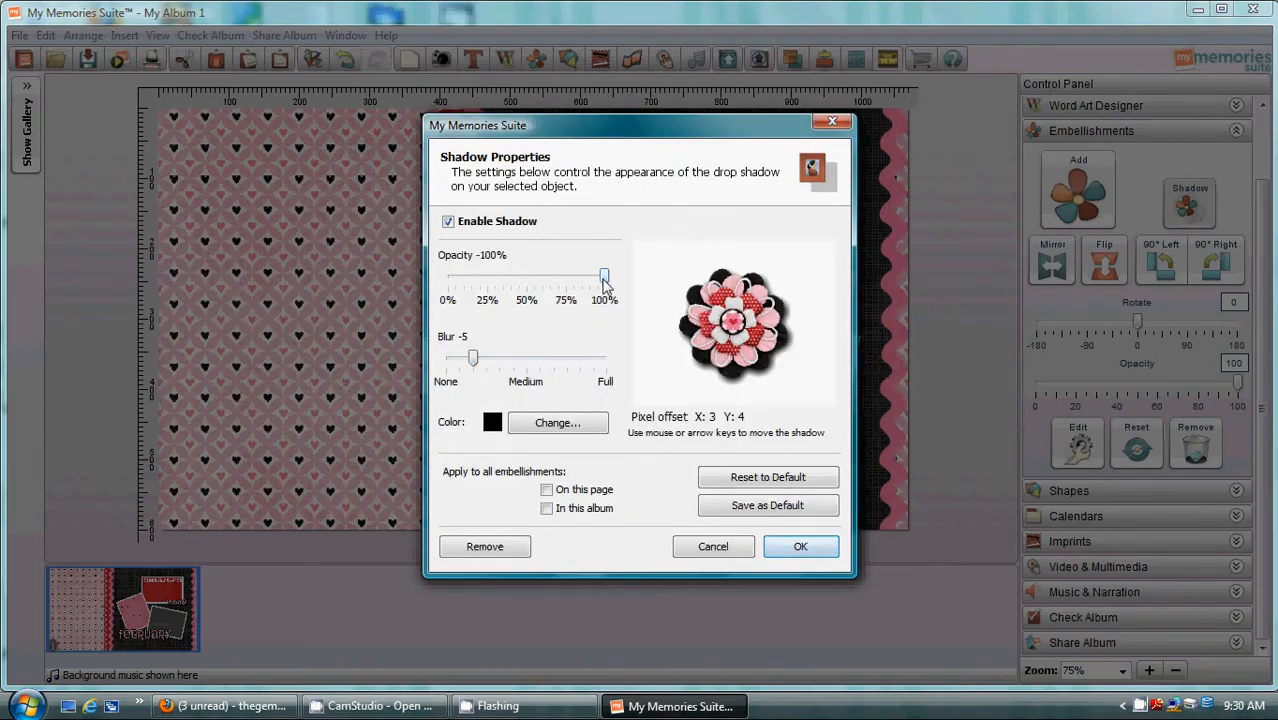
mouse_move(604, 278)
mouse_down()
mouse_move(541, 282)
mouse_move(519, 300)
mouse_move(604, 277)
mouse_up()
drag(474, 360, 489, 366)
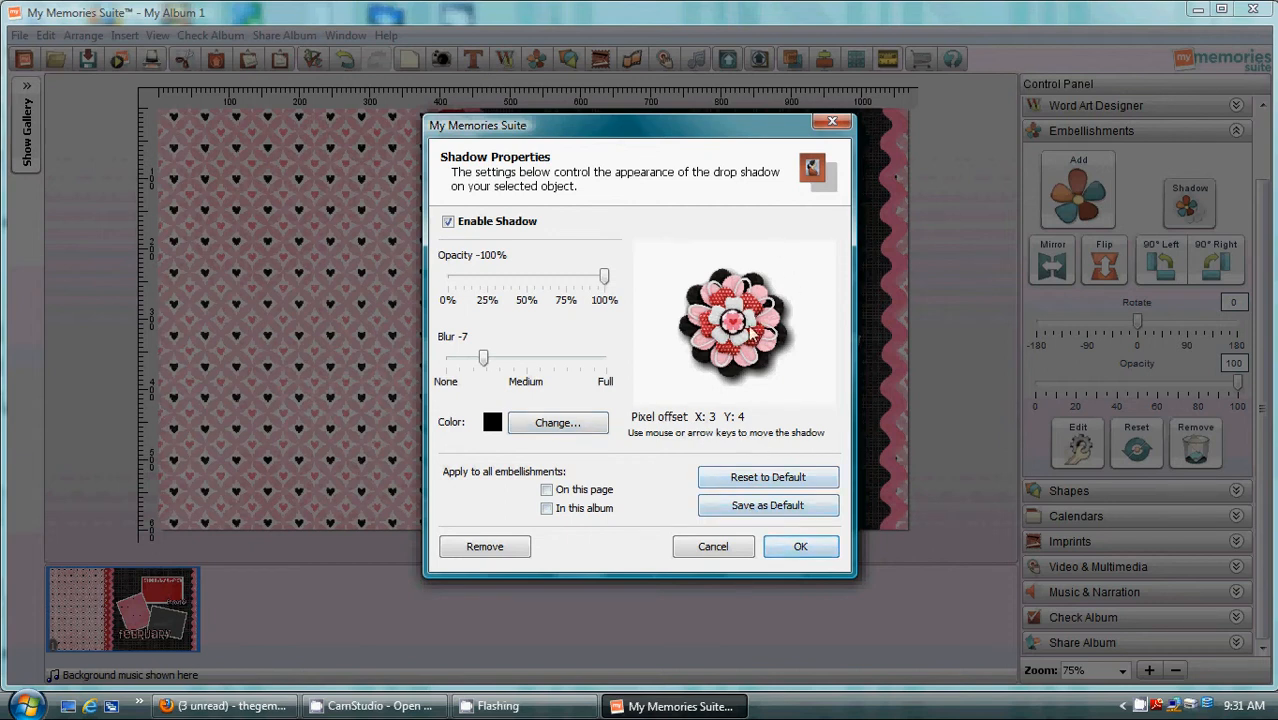
click(810, 545)
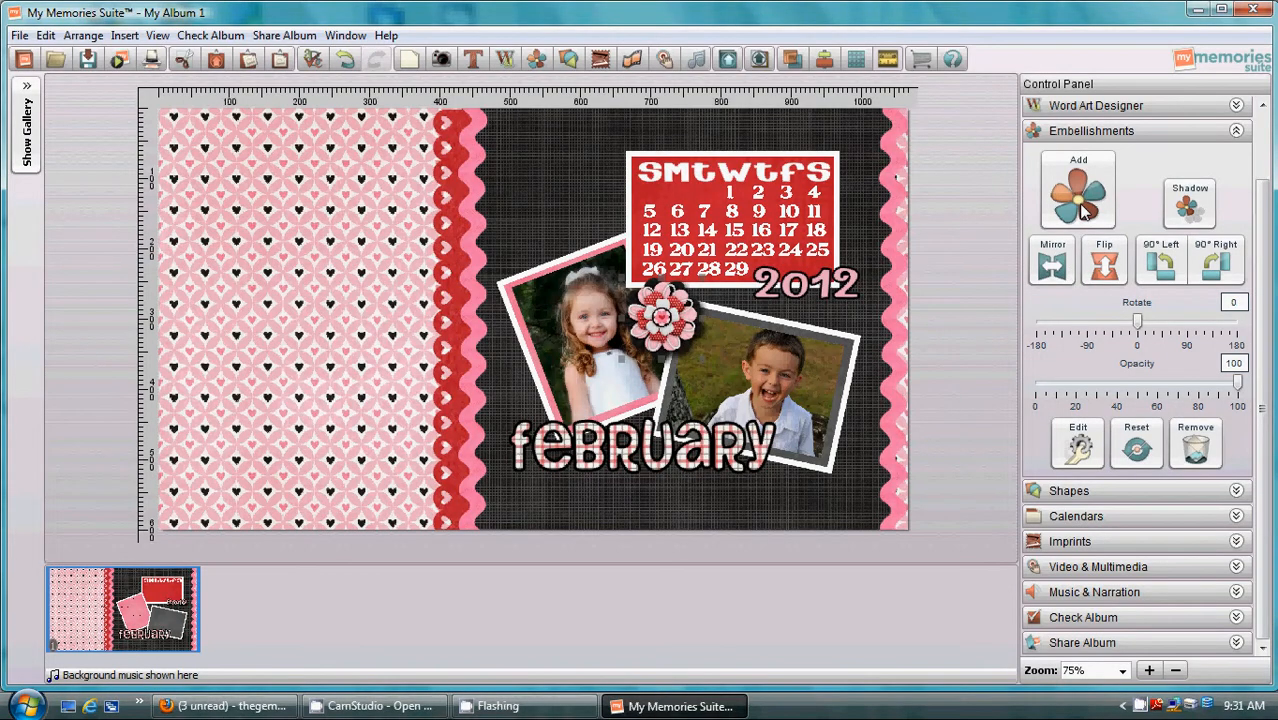
click(380, 706)
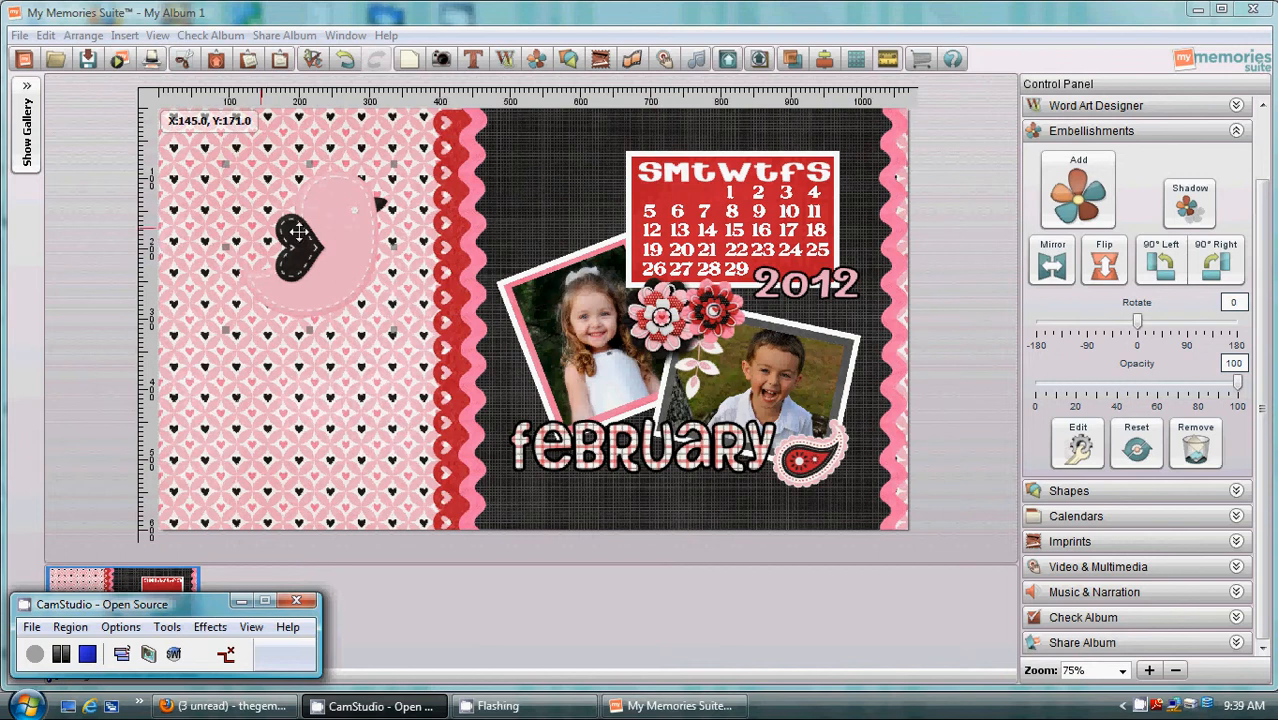
Add the red bird embellishment birdie 1a-(crazy4m) from the Some_Birdy_Loves_You_Pack-(crazy4m) folder to the page.
click(1082, 200)
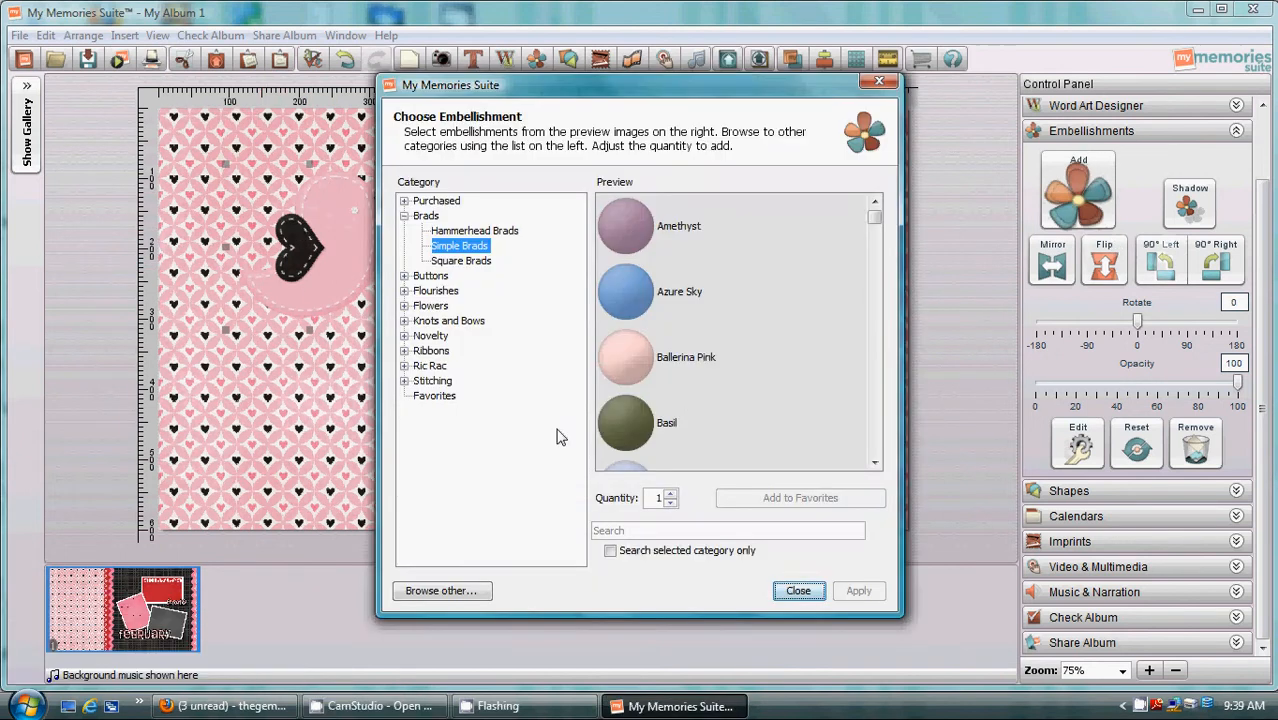
click(441, 591)
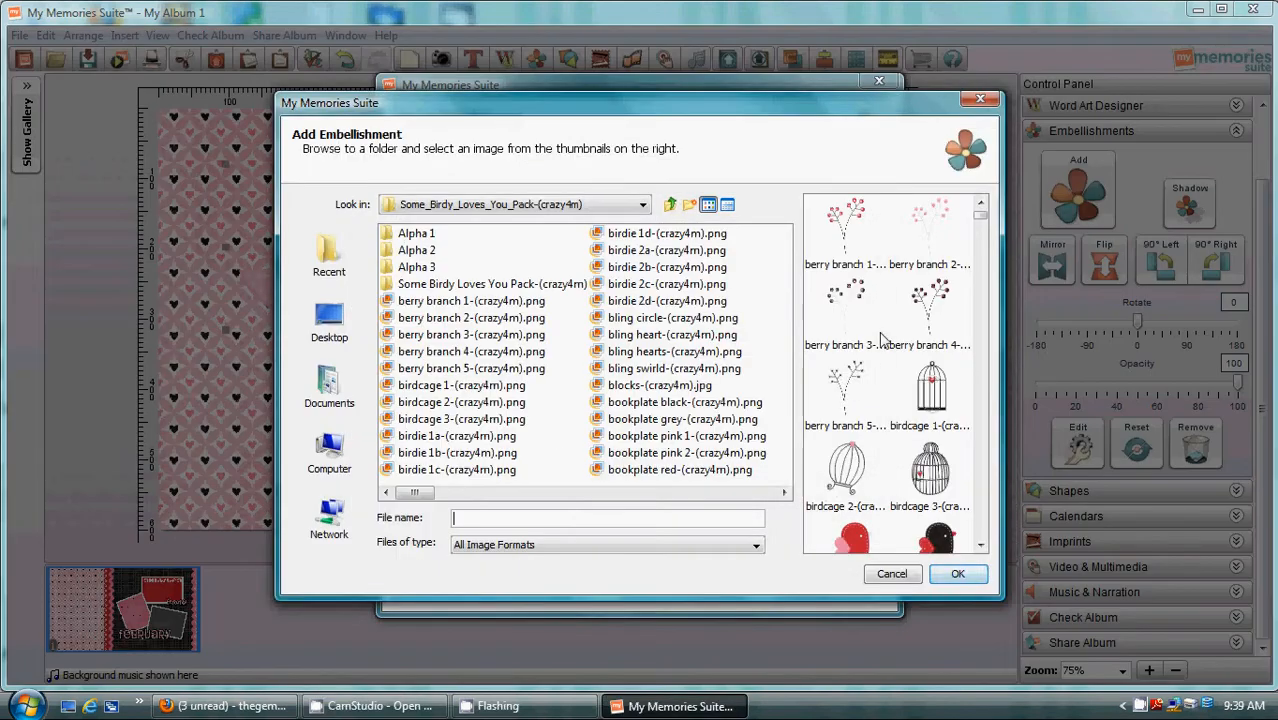
scroll(981, 218, down, 5)
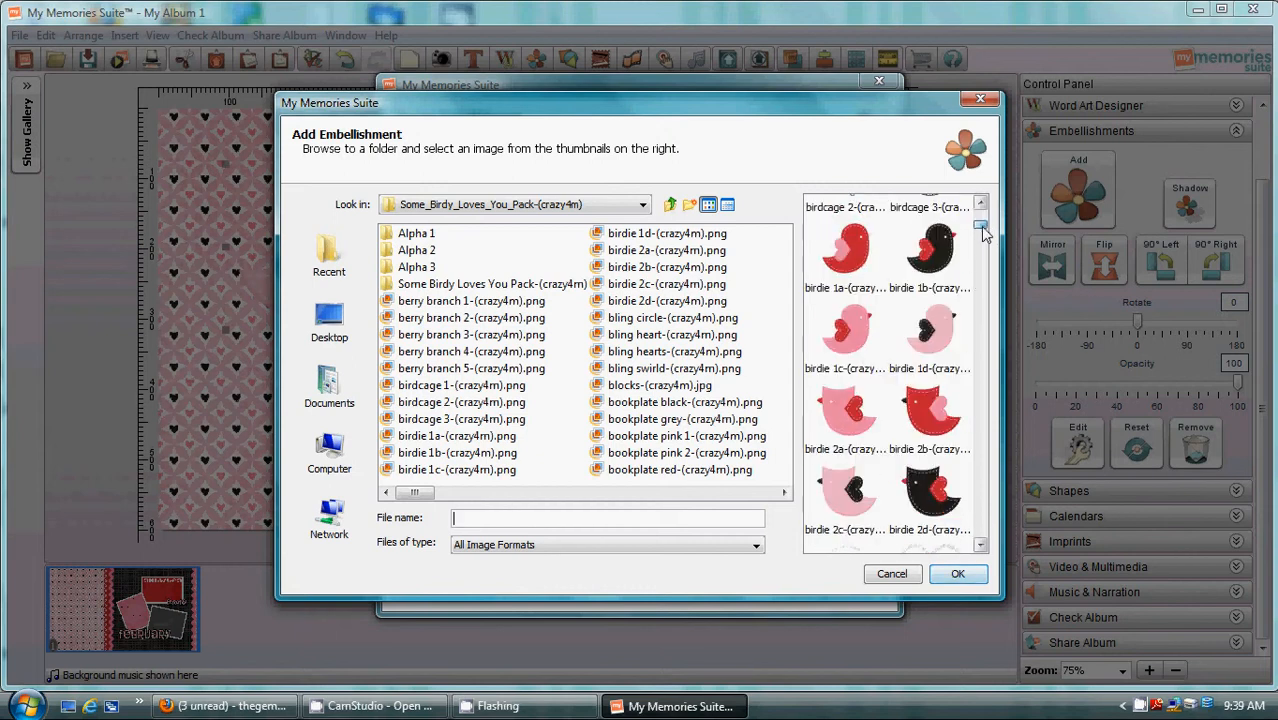
click(845, 250)
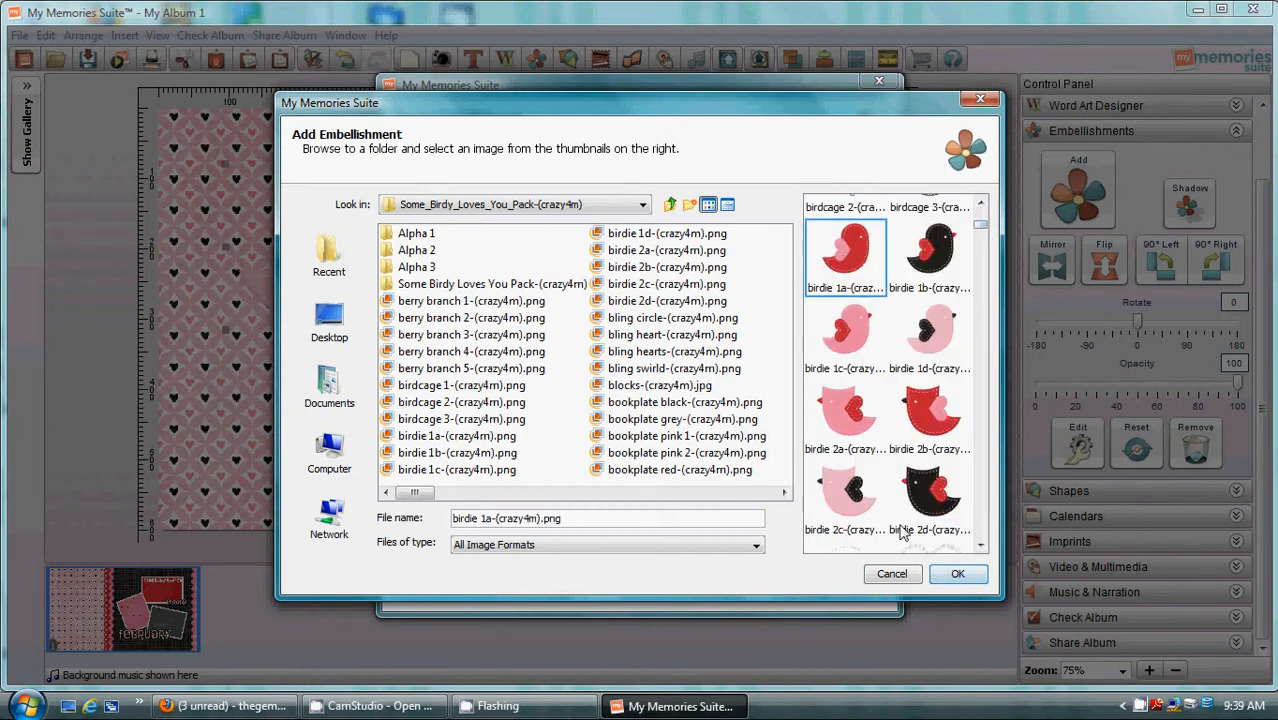
click(957, 573)
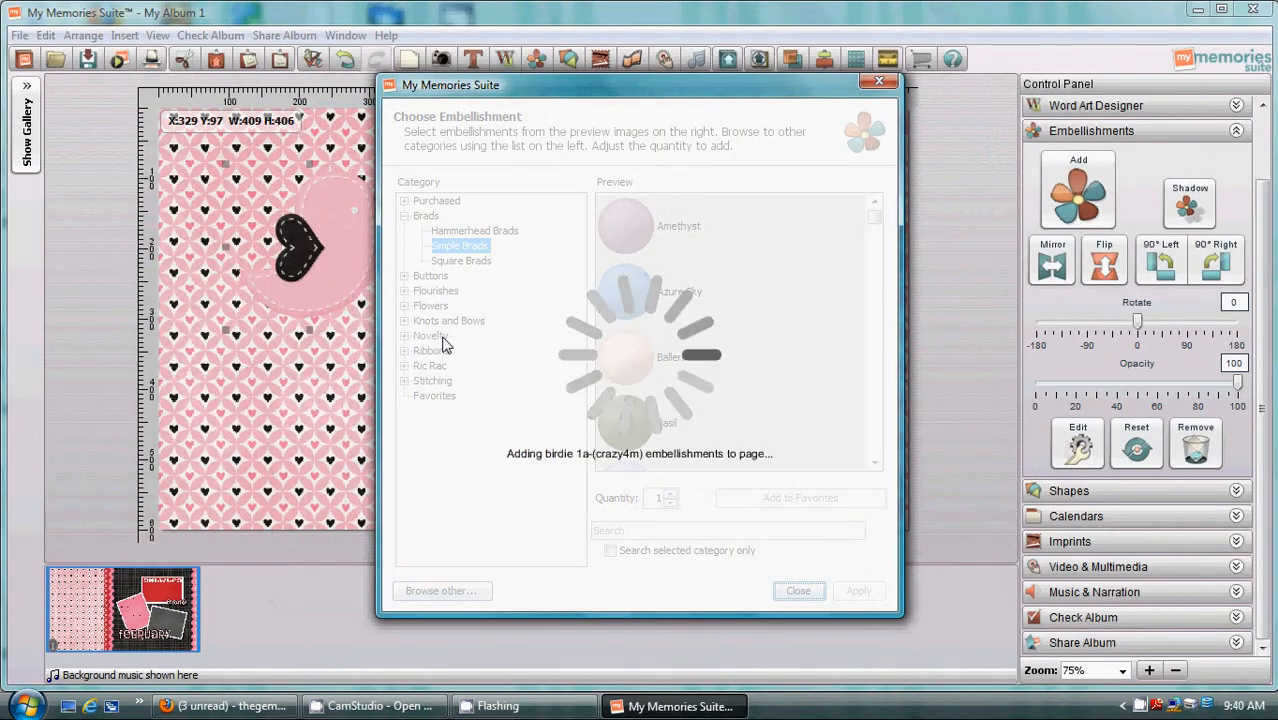
click(798, 590)
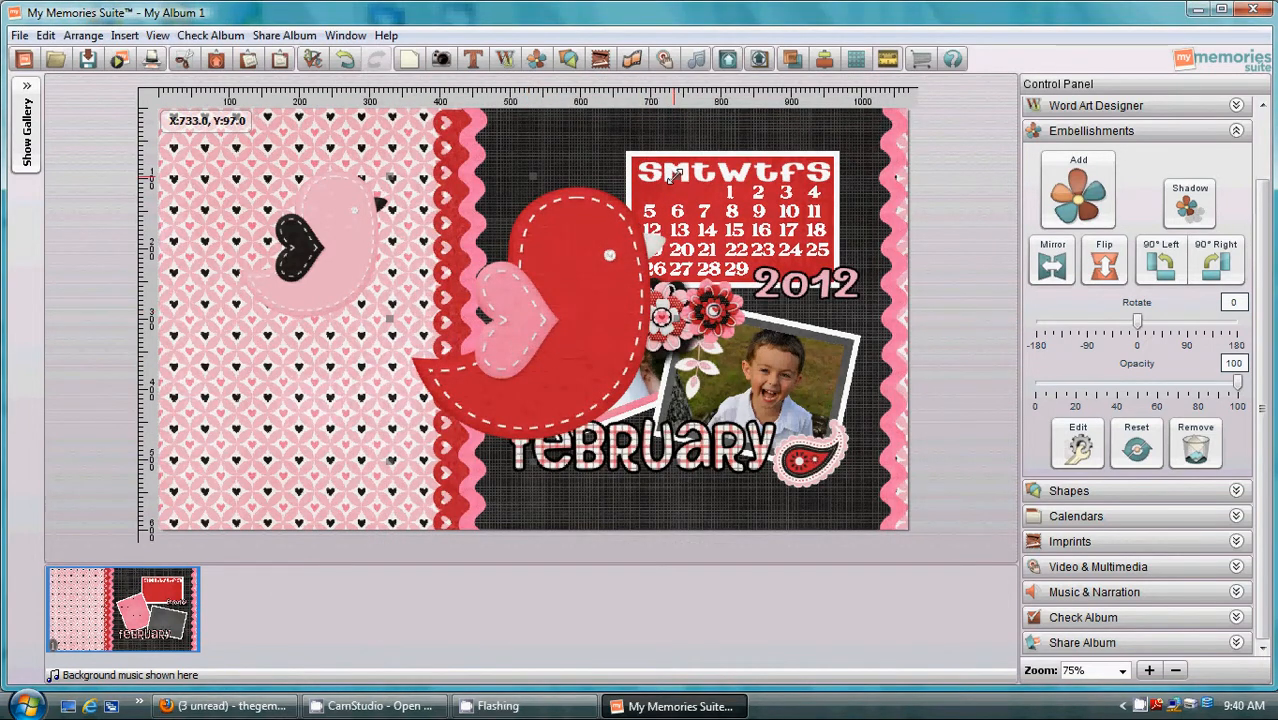
Shrink the red bird to nearly the pink bird's size and position it mirrored, beak to beak with the pink bird.
drag(676, 176, 591, 275)
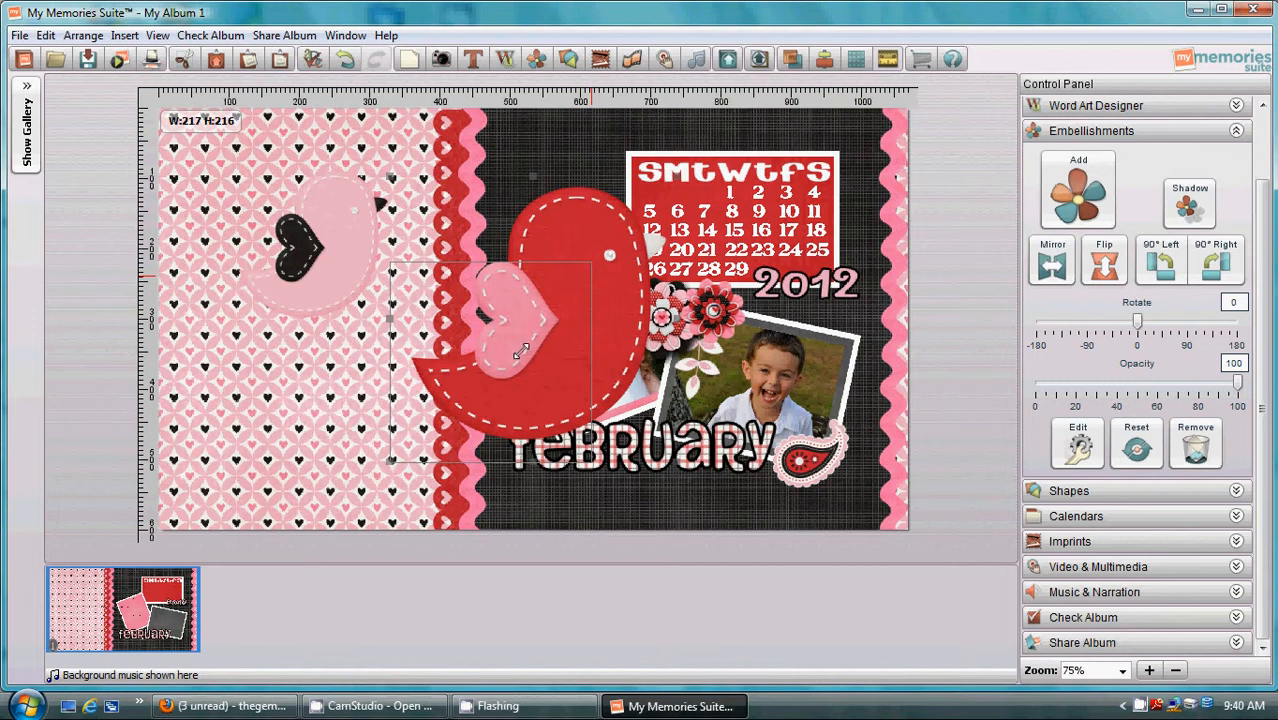
drag(519, 349, 476, 261)
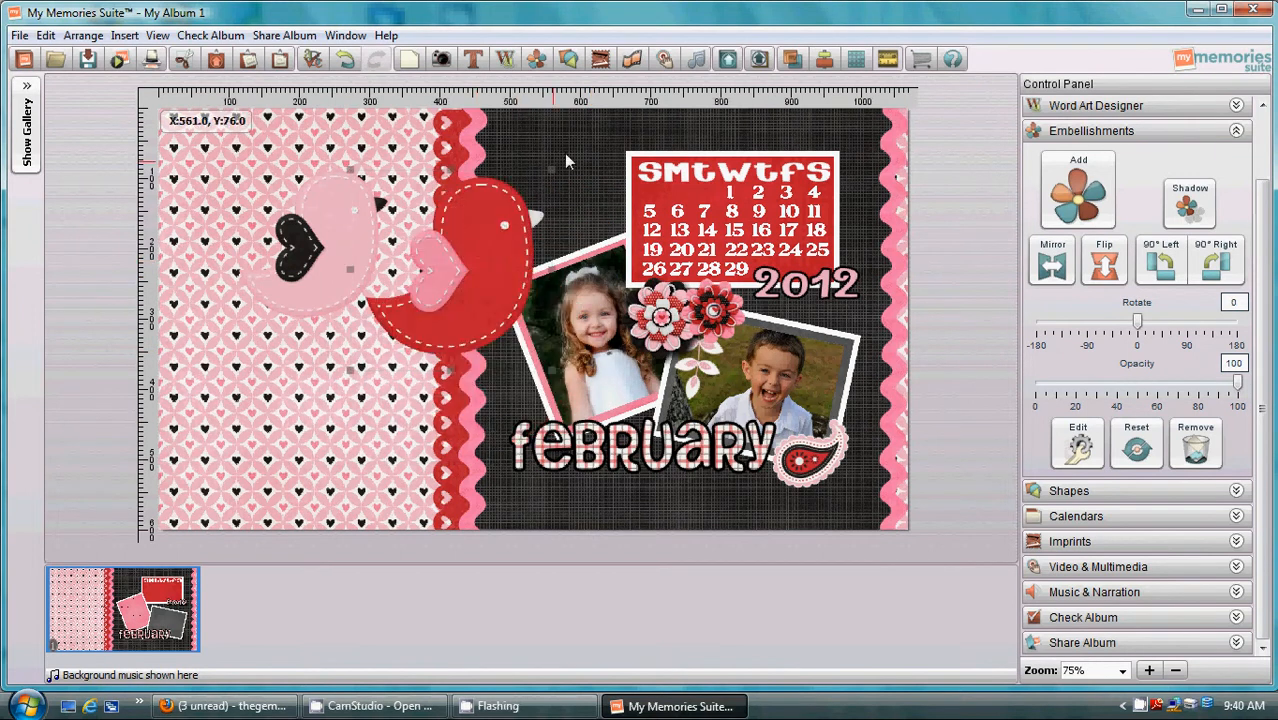
drag(553, 171, 453, 275)
drag(455, 264, 466, 266)
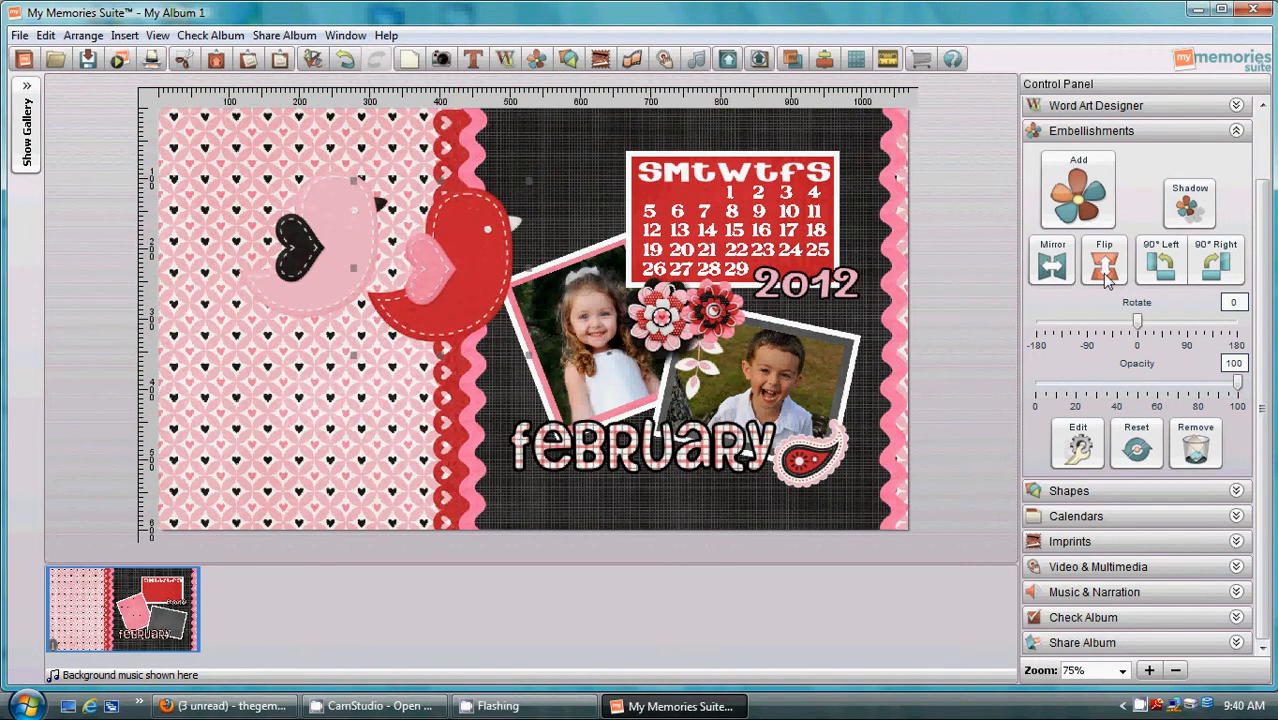
click(1050, 268)
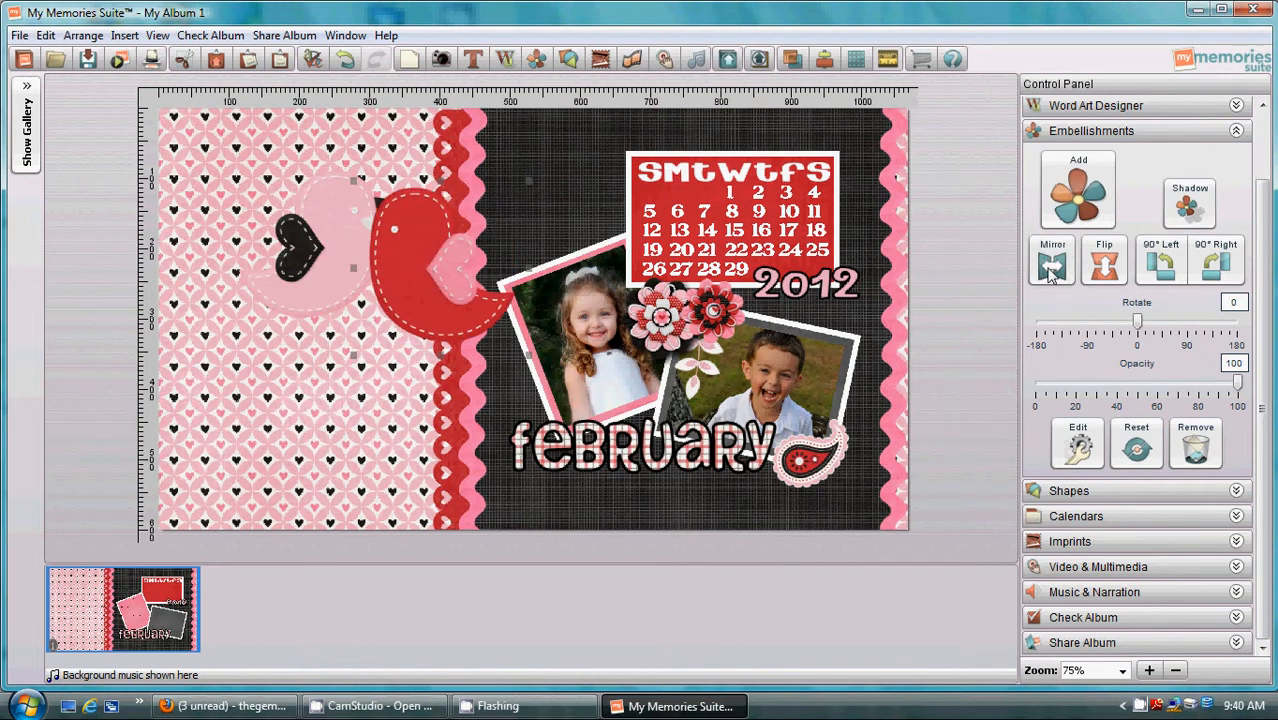
drag(420, 262, 453, 240)
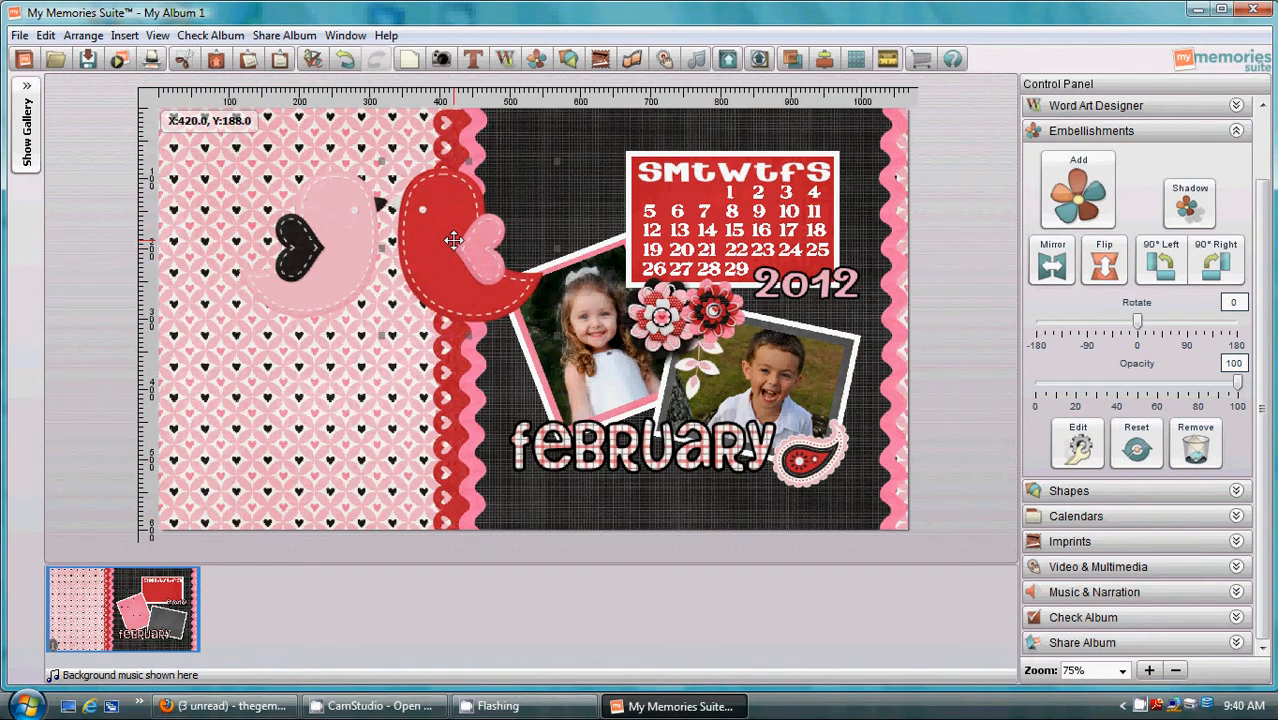
Group the two birds, shrink the pair to about 180 by 95 and place it above the girl's photo beside the calendar.
click(330, 233)
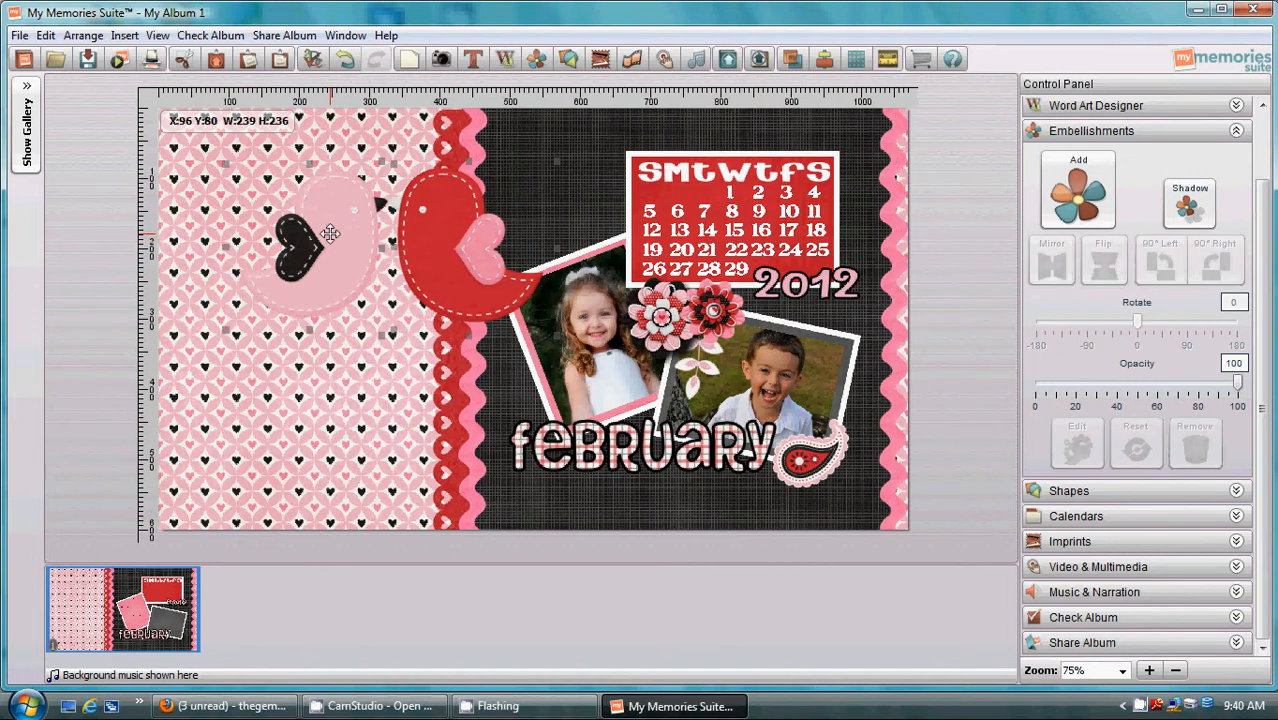
right_click(330, 234)
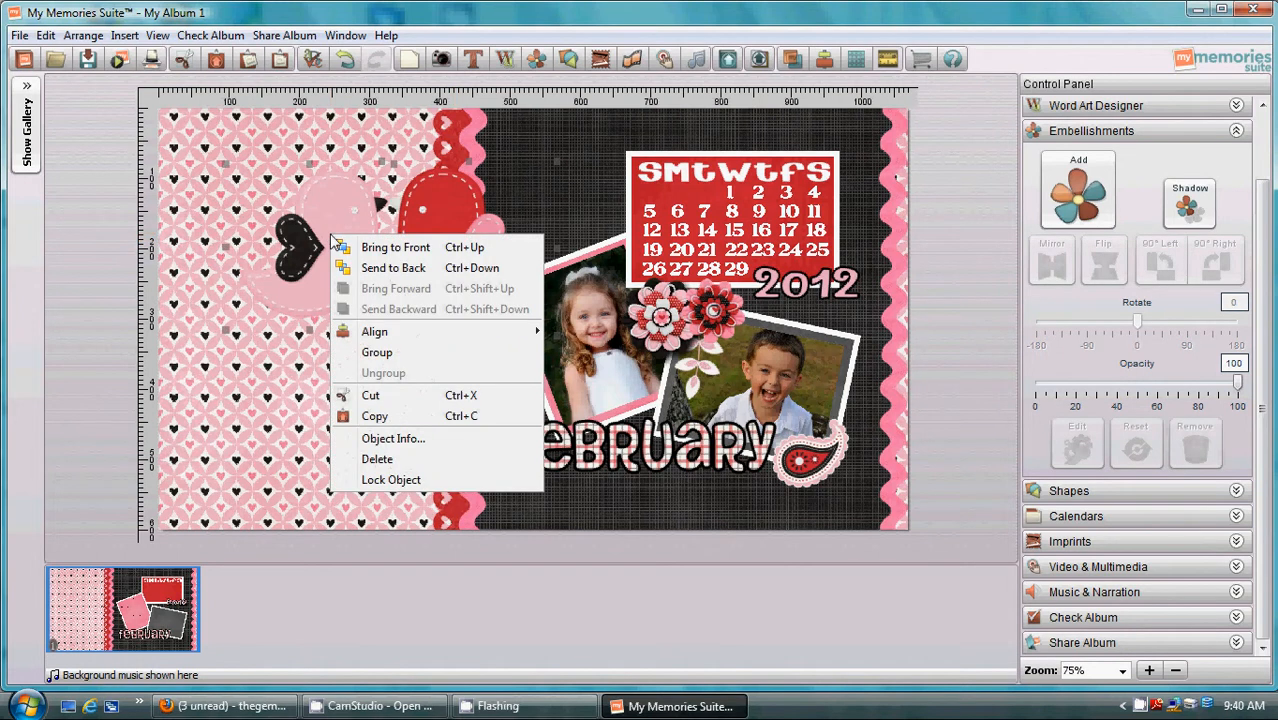
click(376, 351)
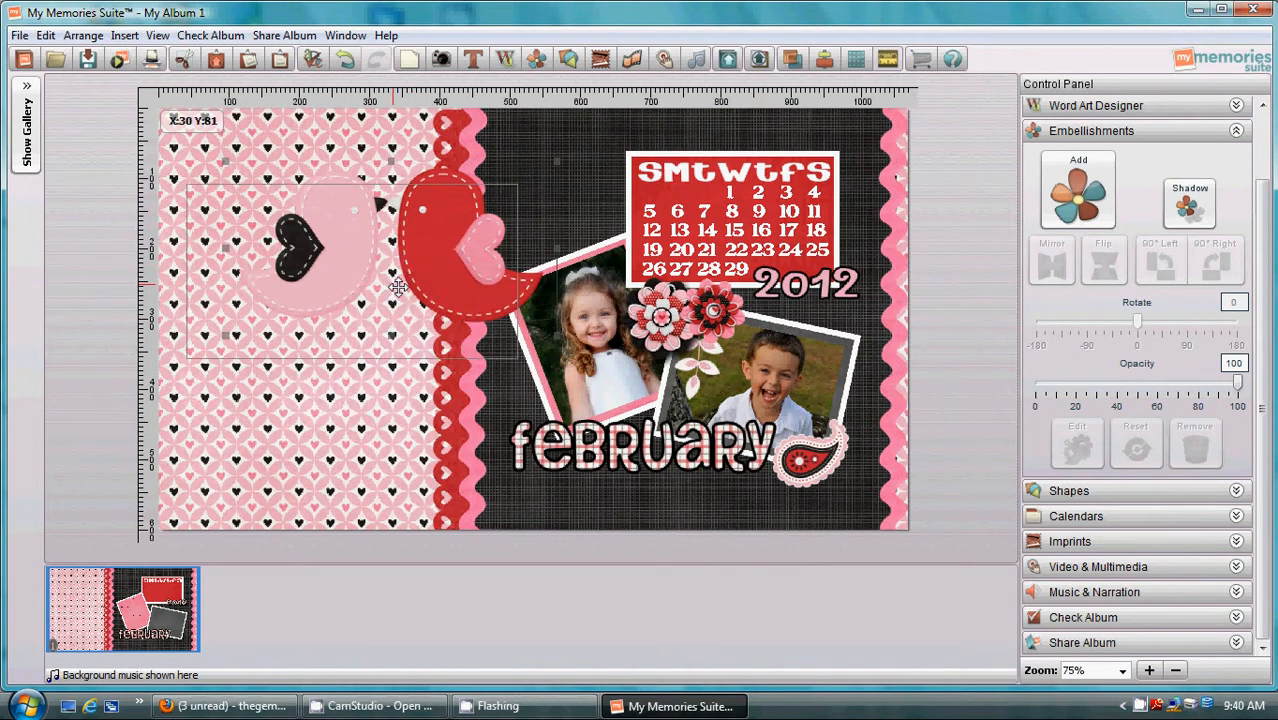
drag(398, 287, 398, 287)
drag(516, 357, 382, 259)
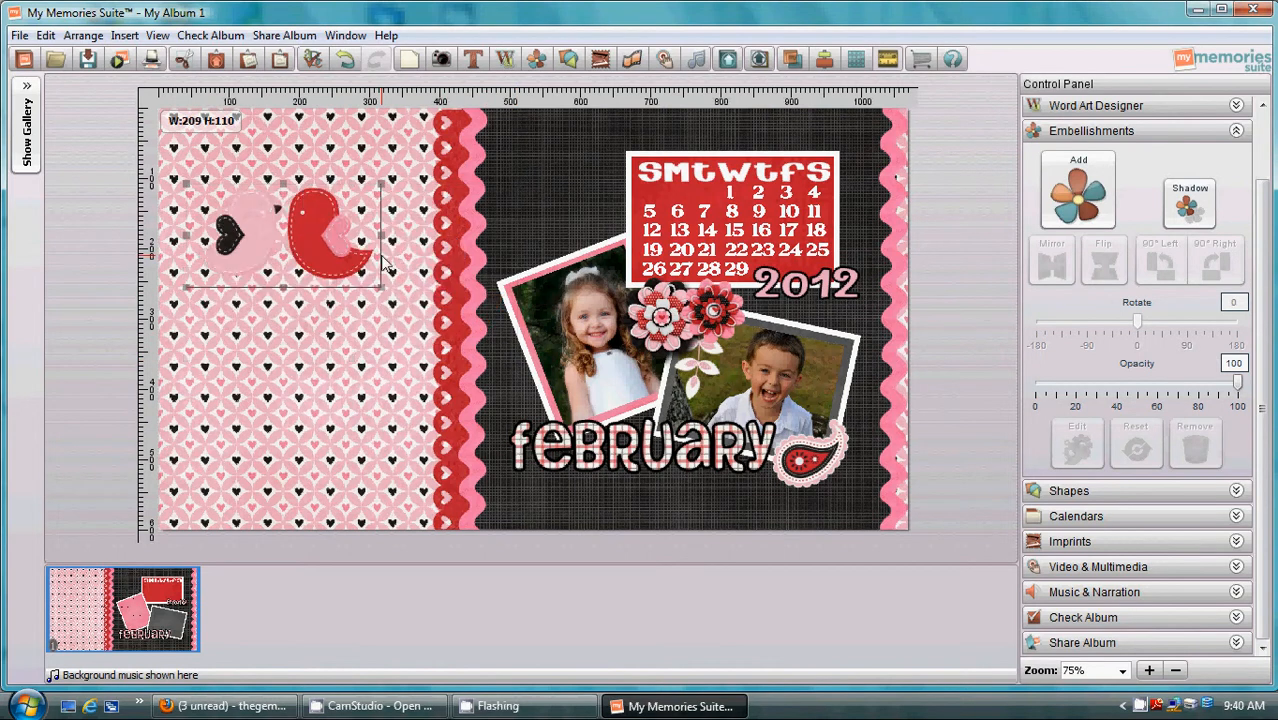
drag(598, 229, 595, 232)
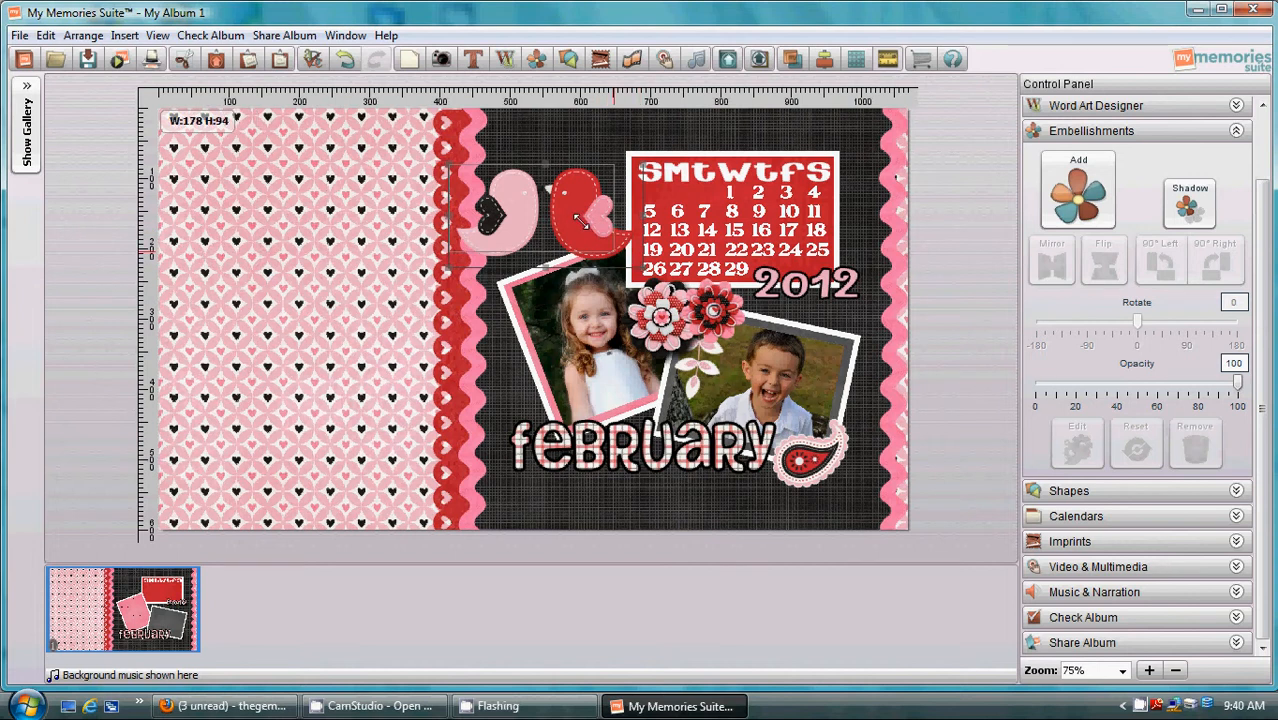
drag(579, 220, 593, 226)
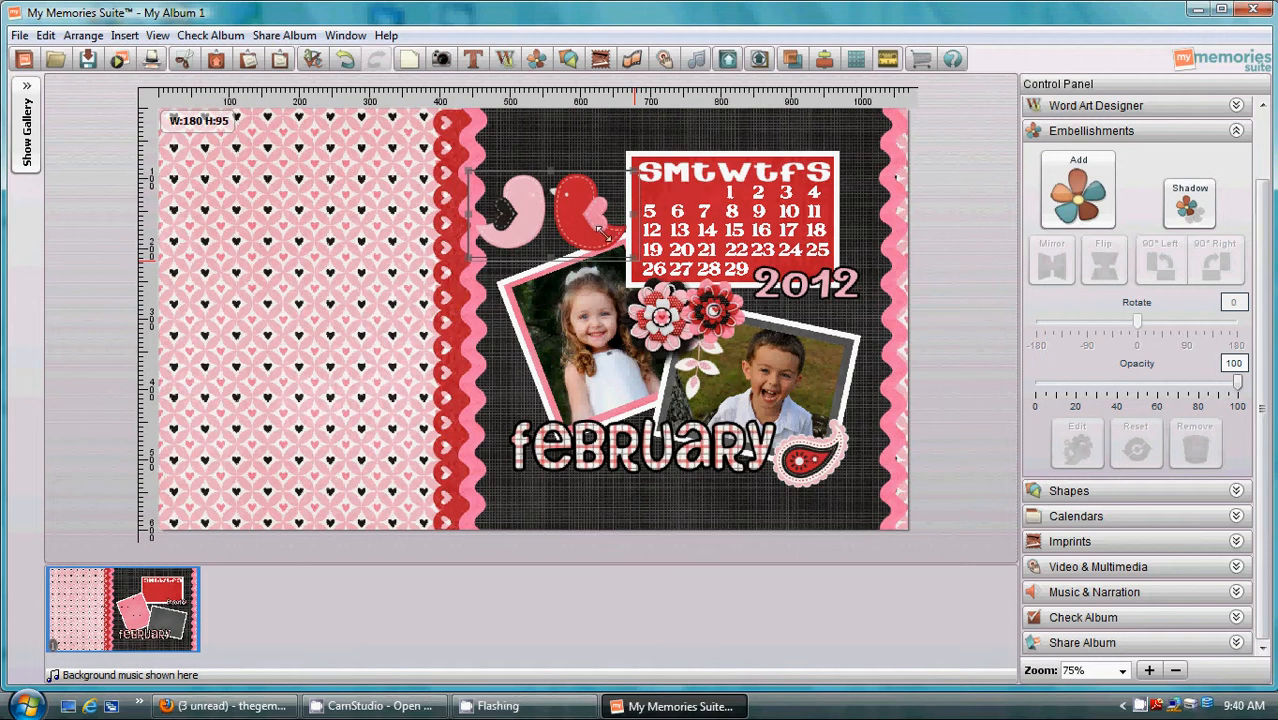
Ungroup the birds, mirror each one and move the red bird to the pink bird's other side so they face each other again.
right_click(588, 226)
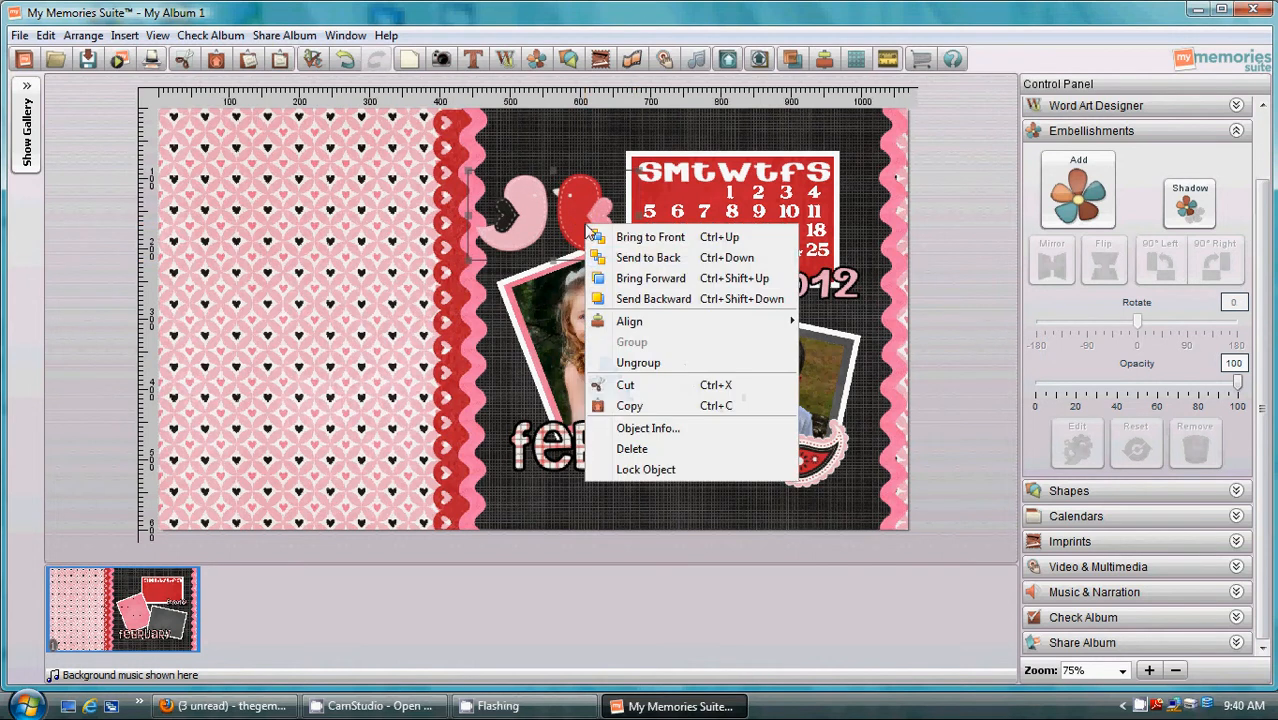
click(618, 362)
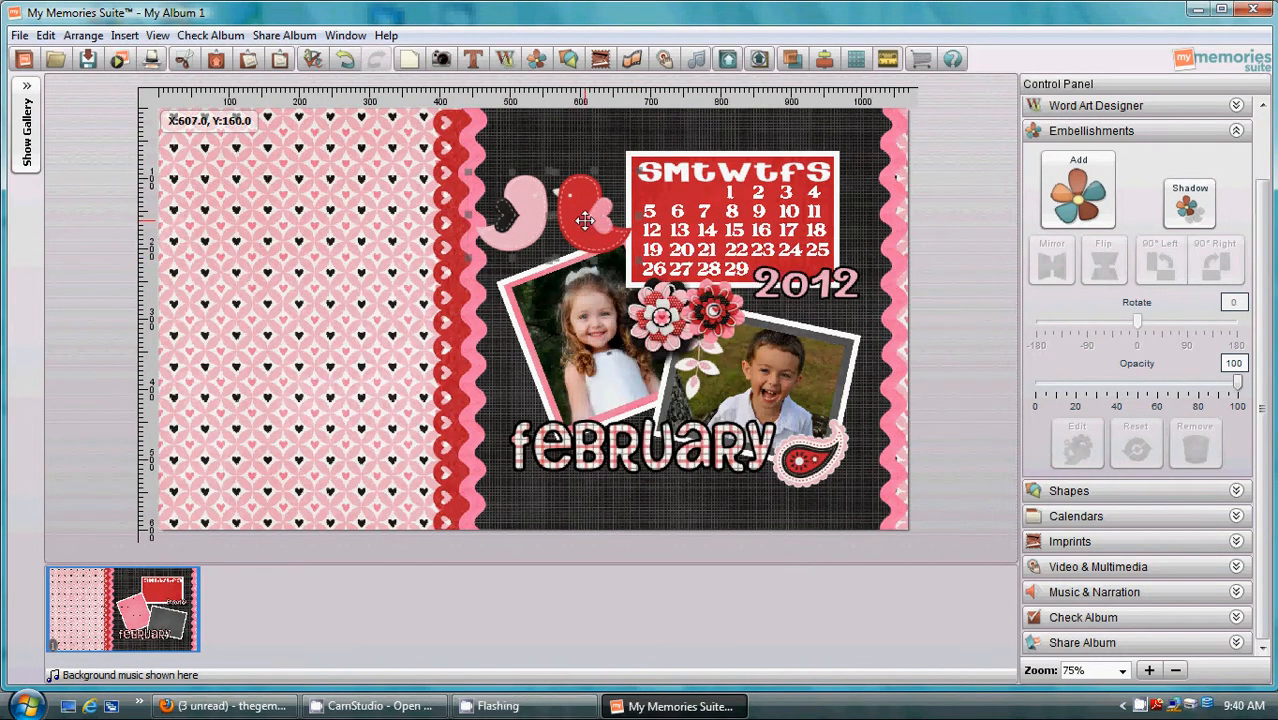
click(531, 224)
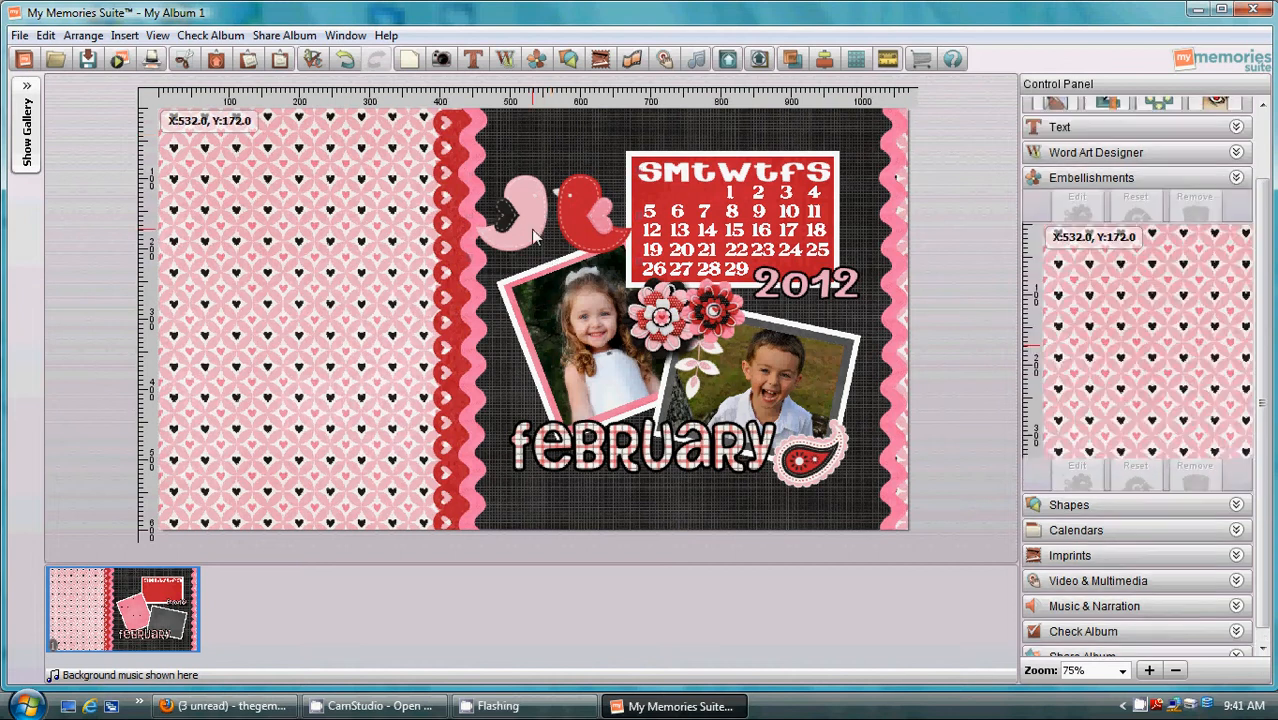
click(531, 224)
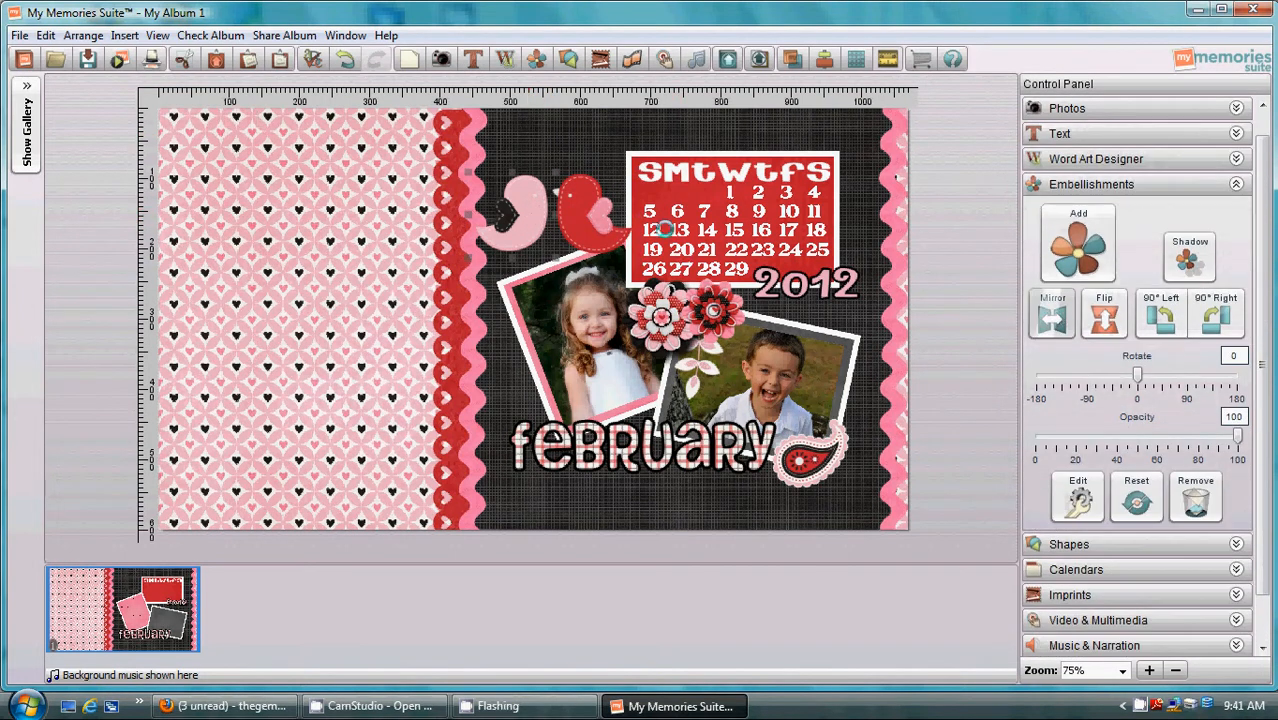
click(578, 215)
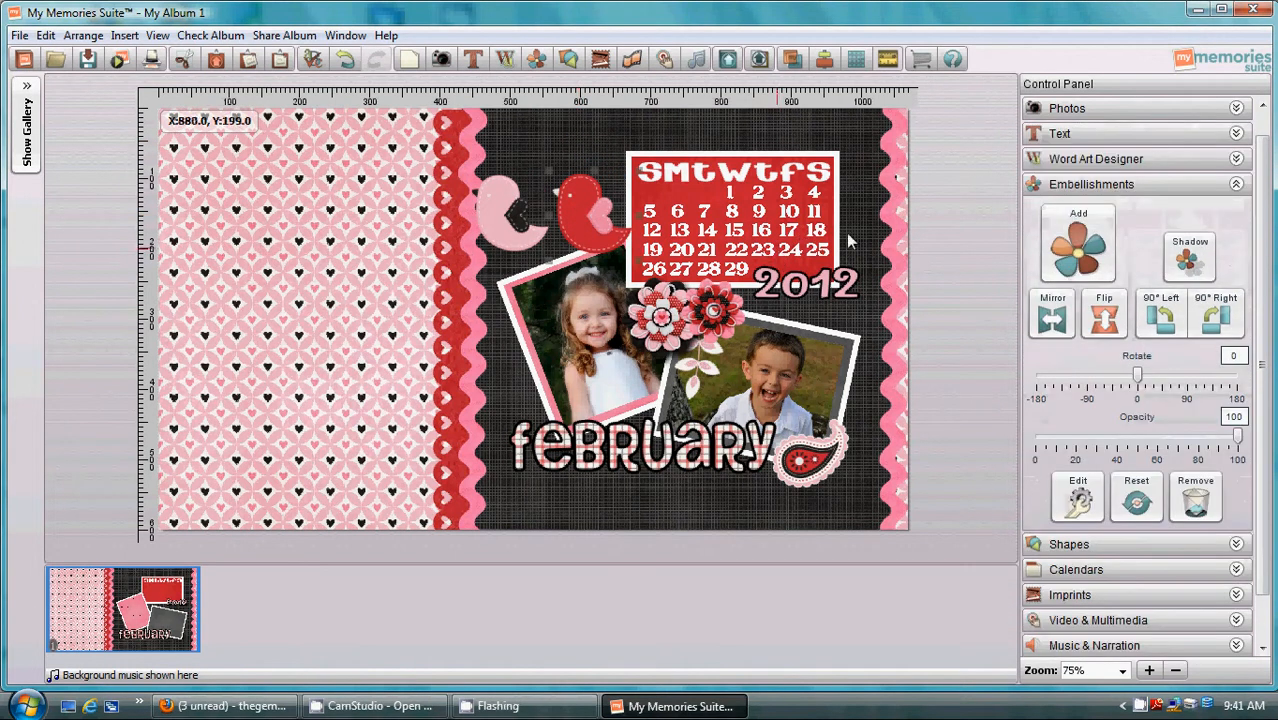
click(1055, 318)
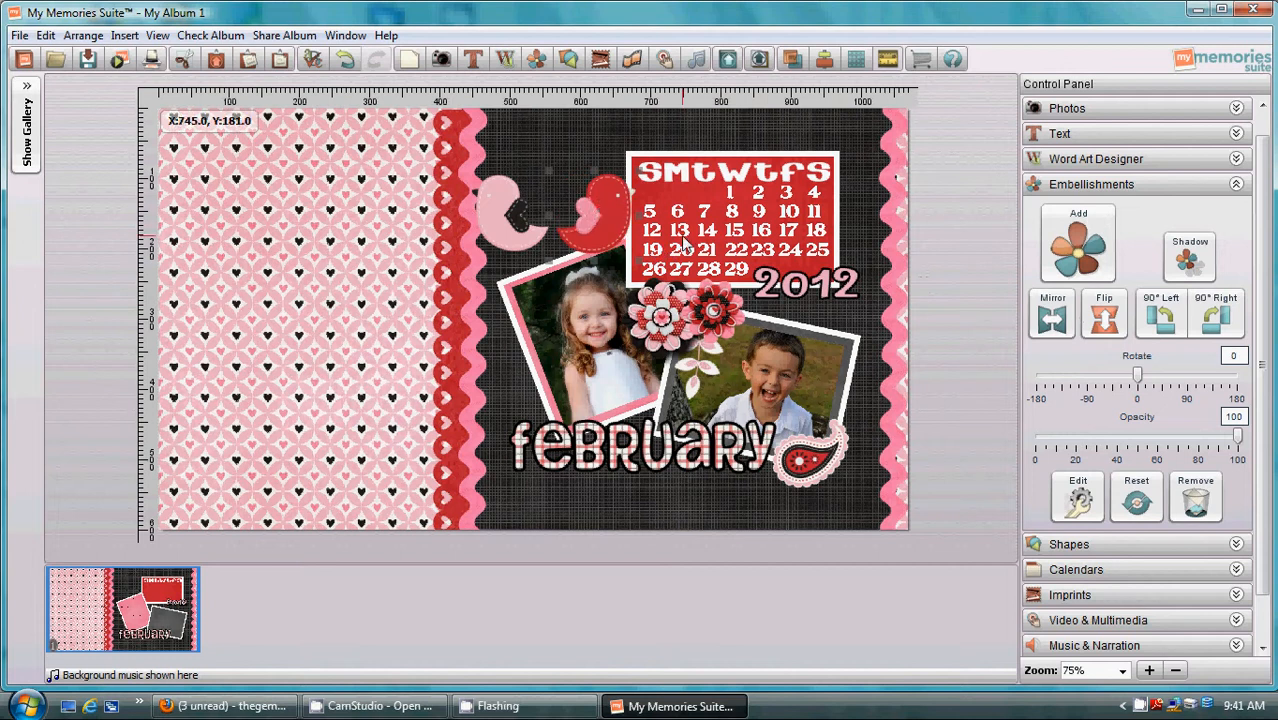
drag(606, 209, 439, 209)
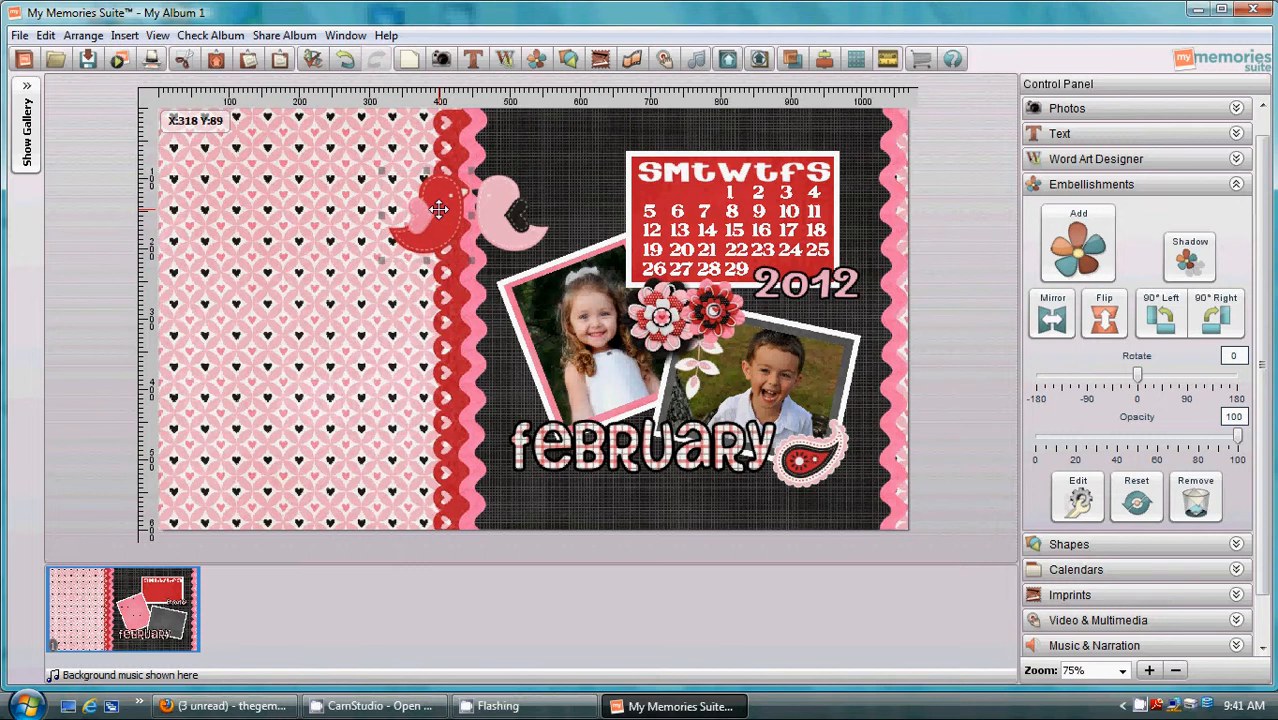
Group the rearranged birds and place the pair above the girl's photo, between the scalloped border and the calendar.
shift+click(497, 220)
right_click(498, 216)
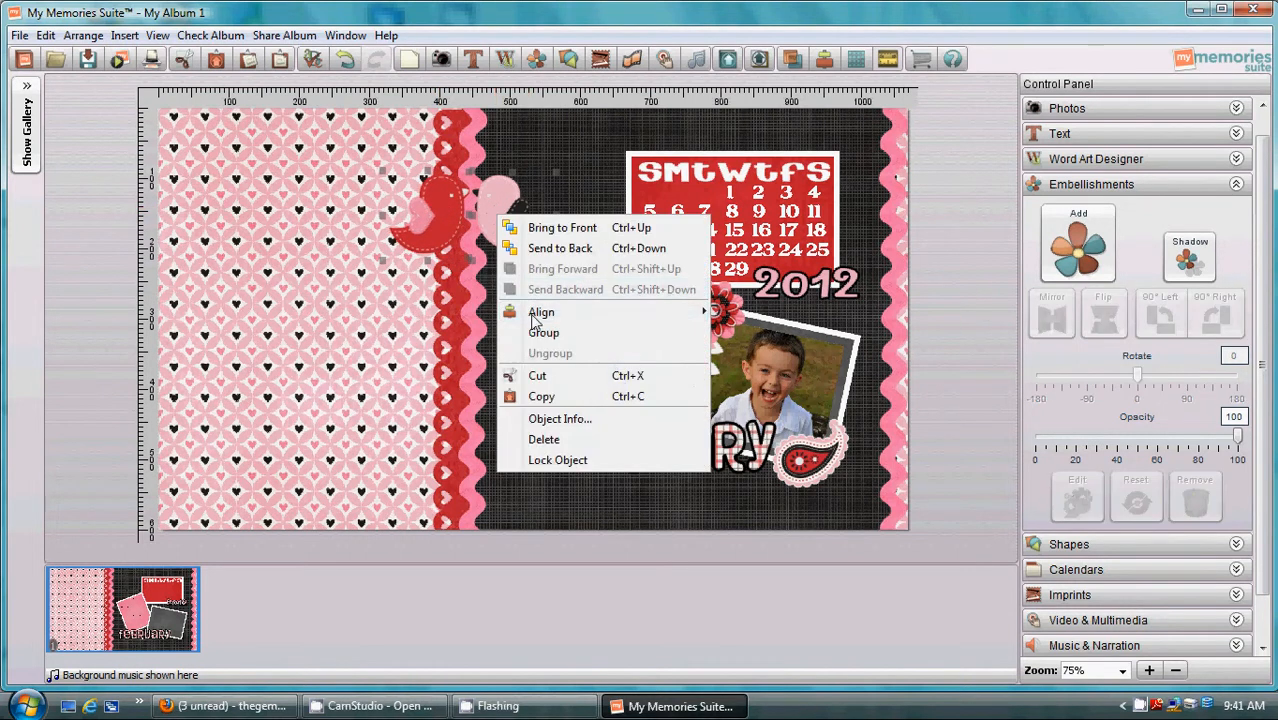
click(539, 340)
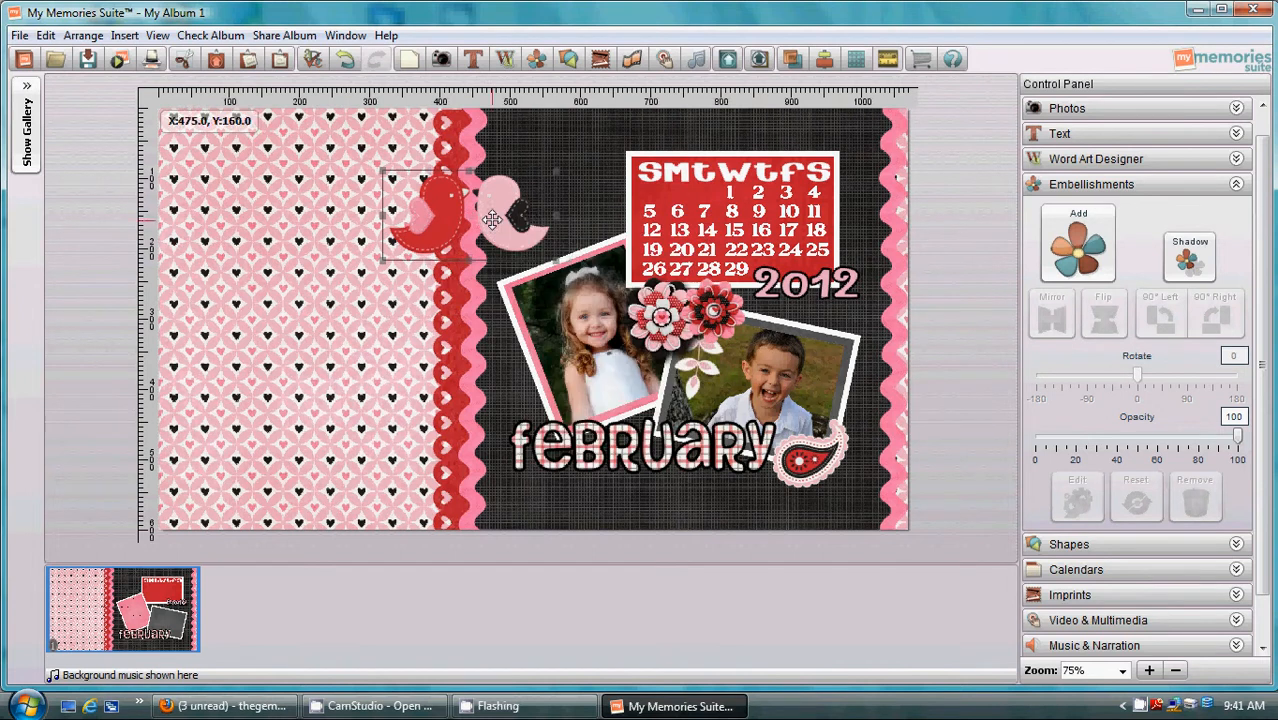
drag(536, 222, 586, 222)
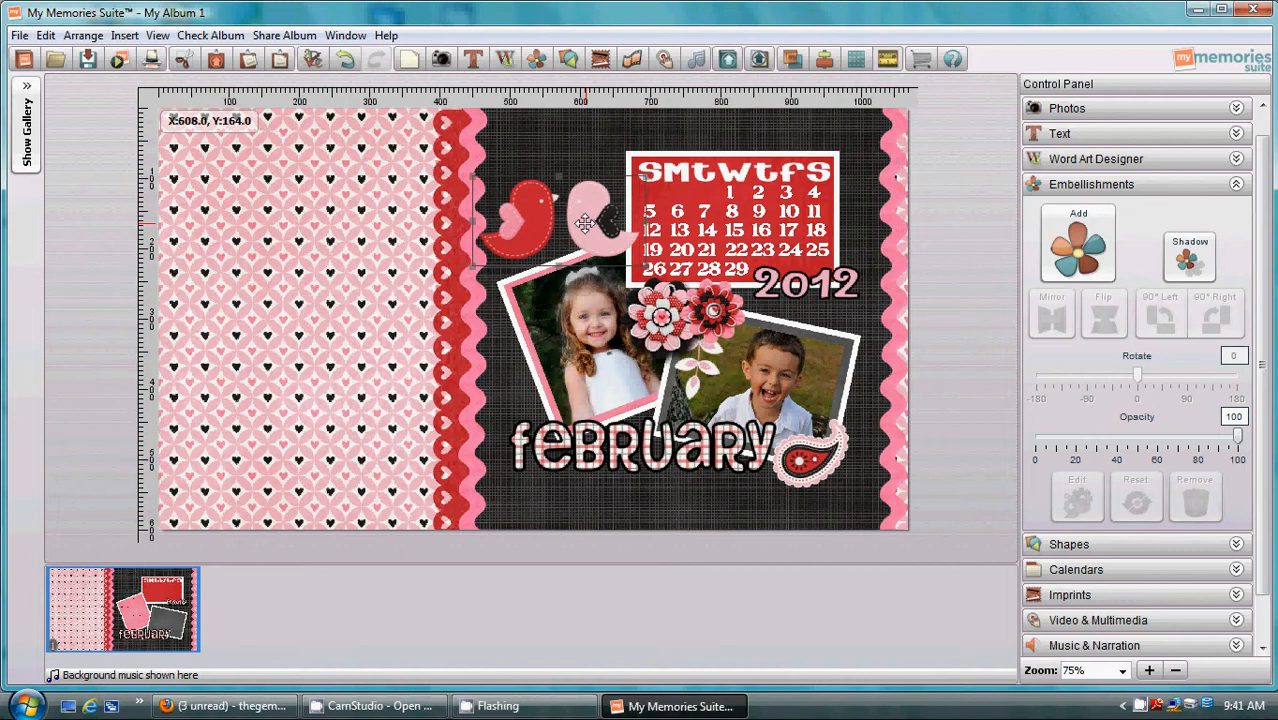
click(937, 277)
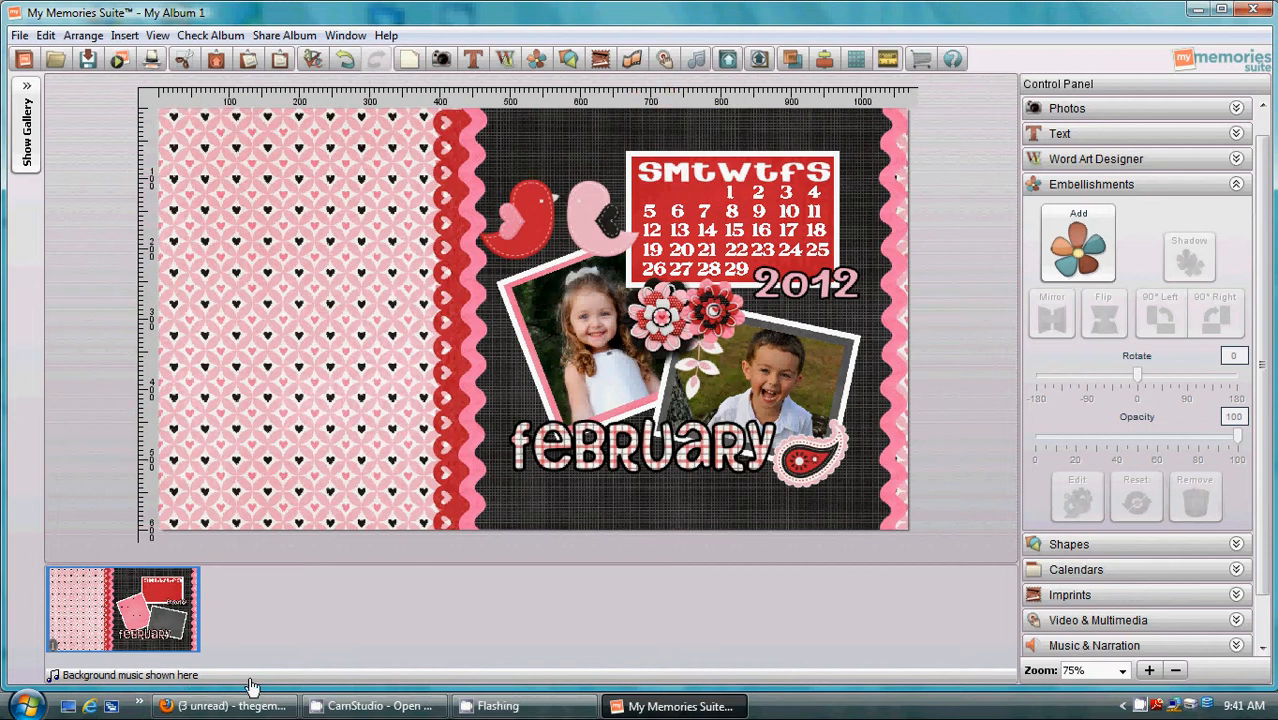
click(373, 706)
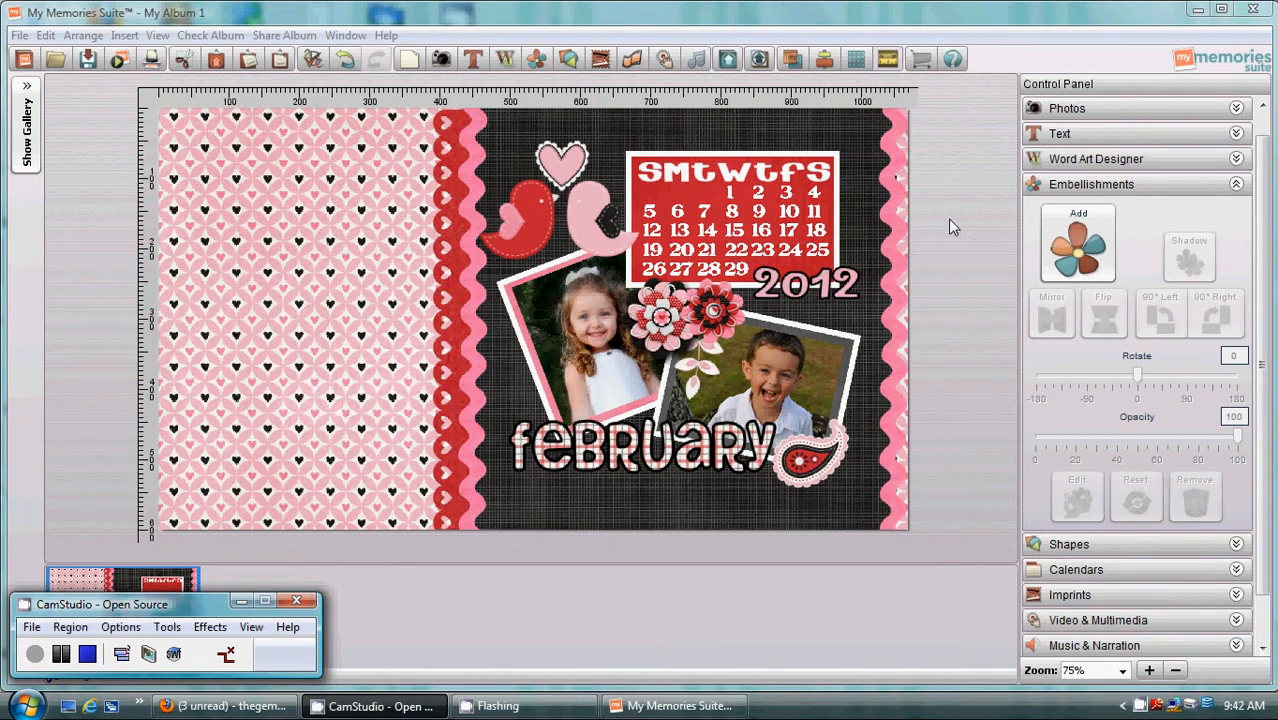
Save the album under the name feb3 in the My Memories Suite Albums folder.
click(20, 36)
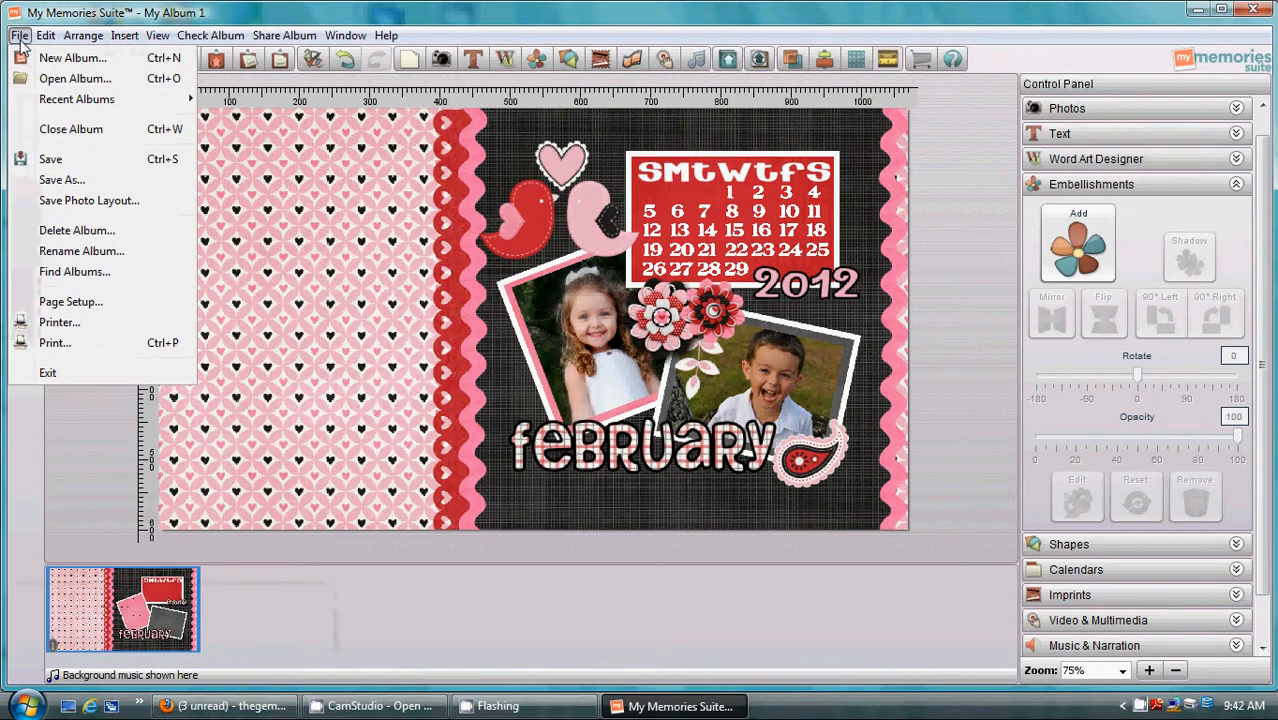
click(50, 159)
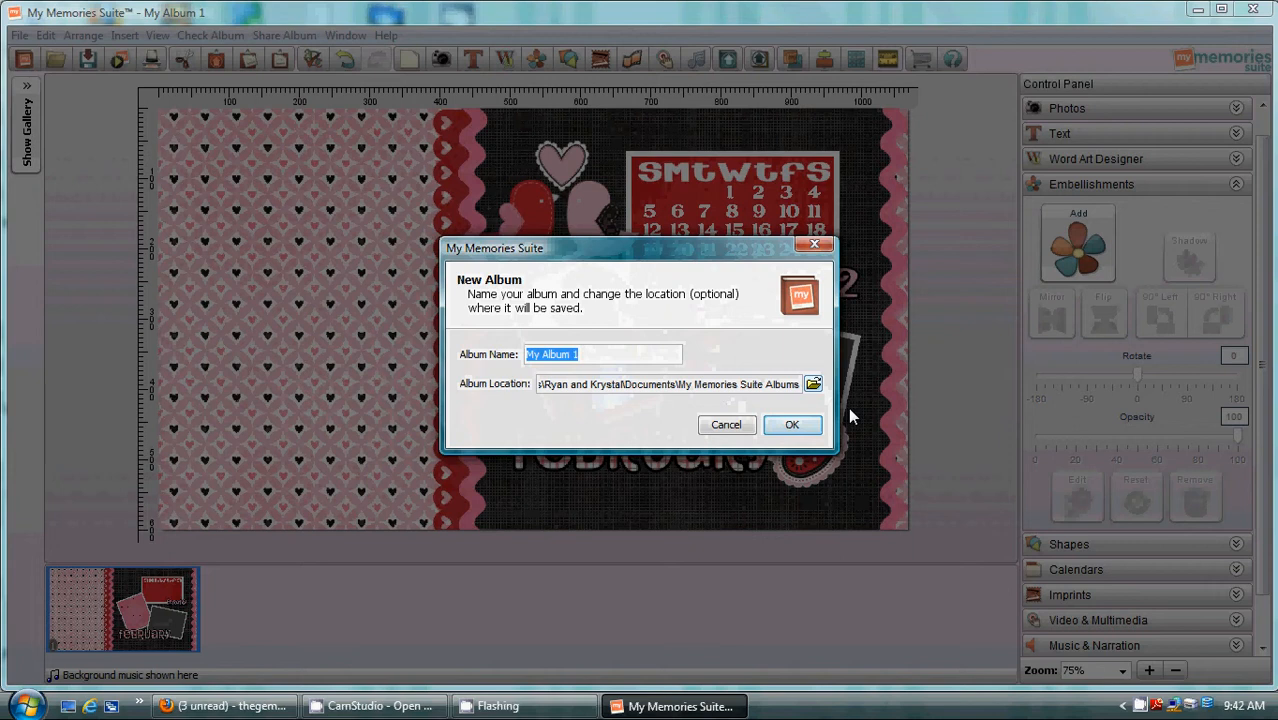
click(631, 354)
text(feb3)
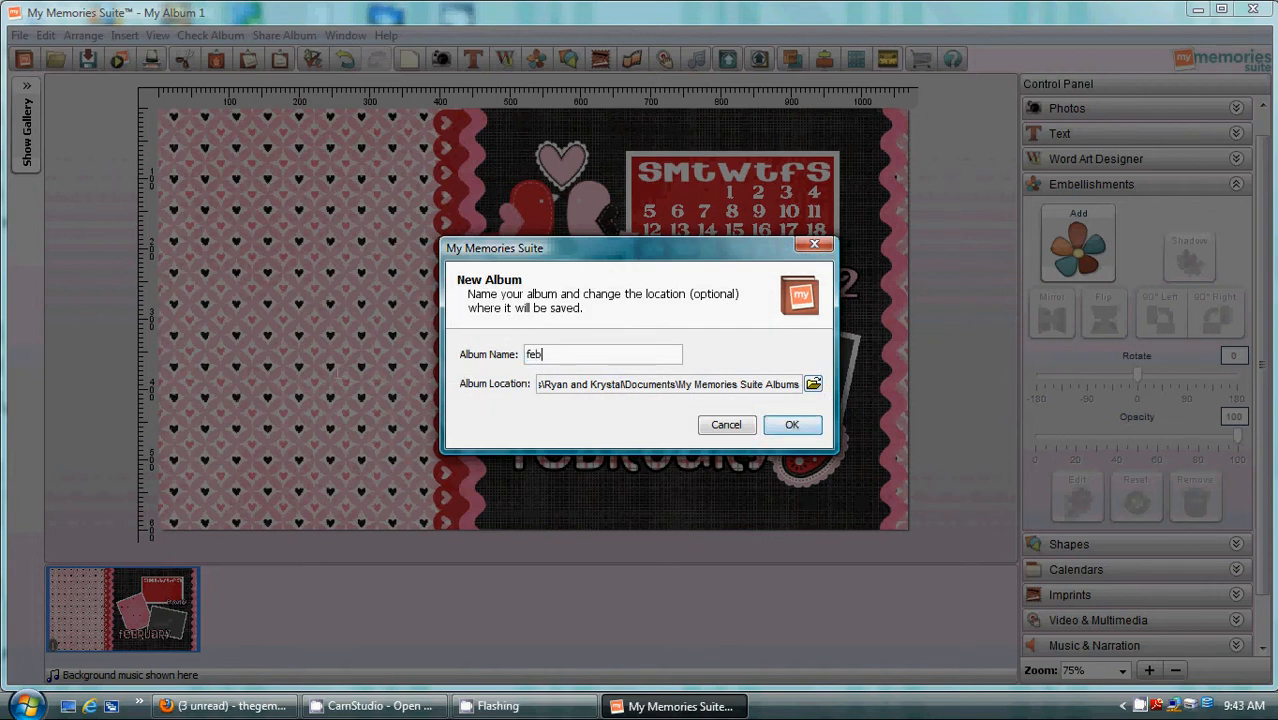
click(791, 425)
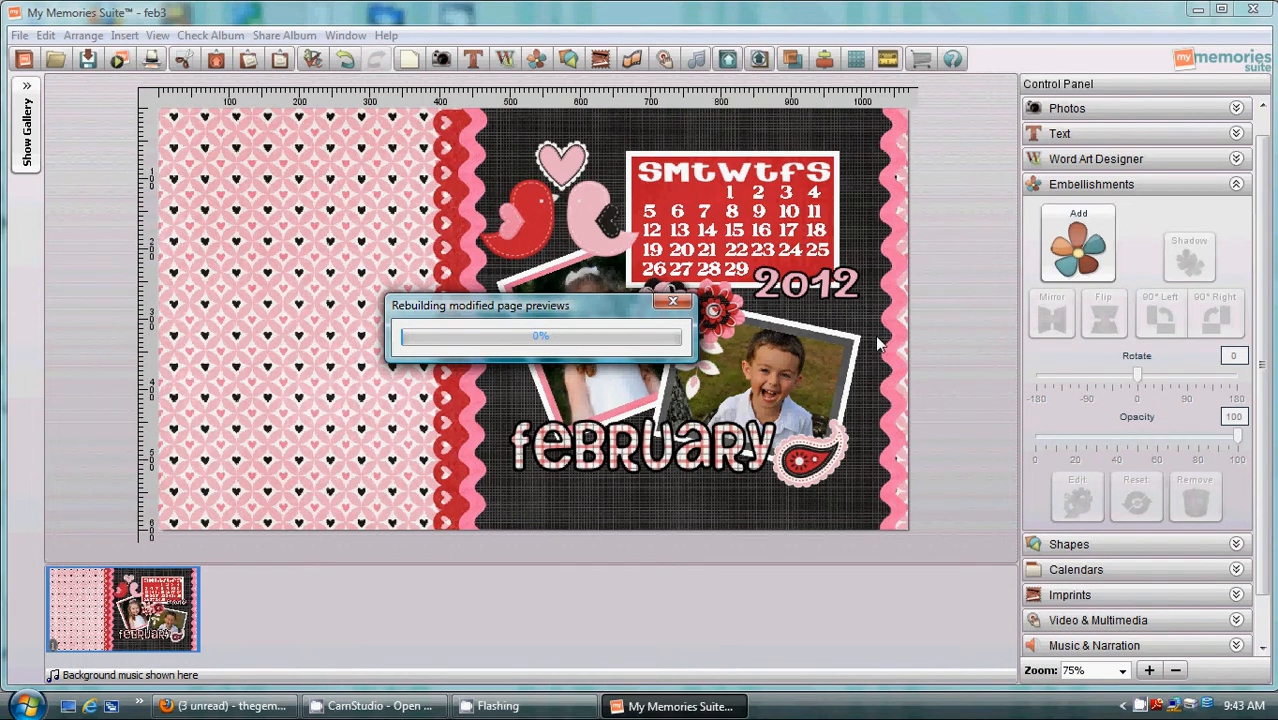
Export the page as a 1366 x 768 pixel JPEG with default compression to the feb3_JPEG folder.
click(285, 37)
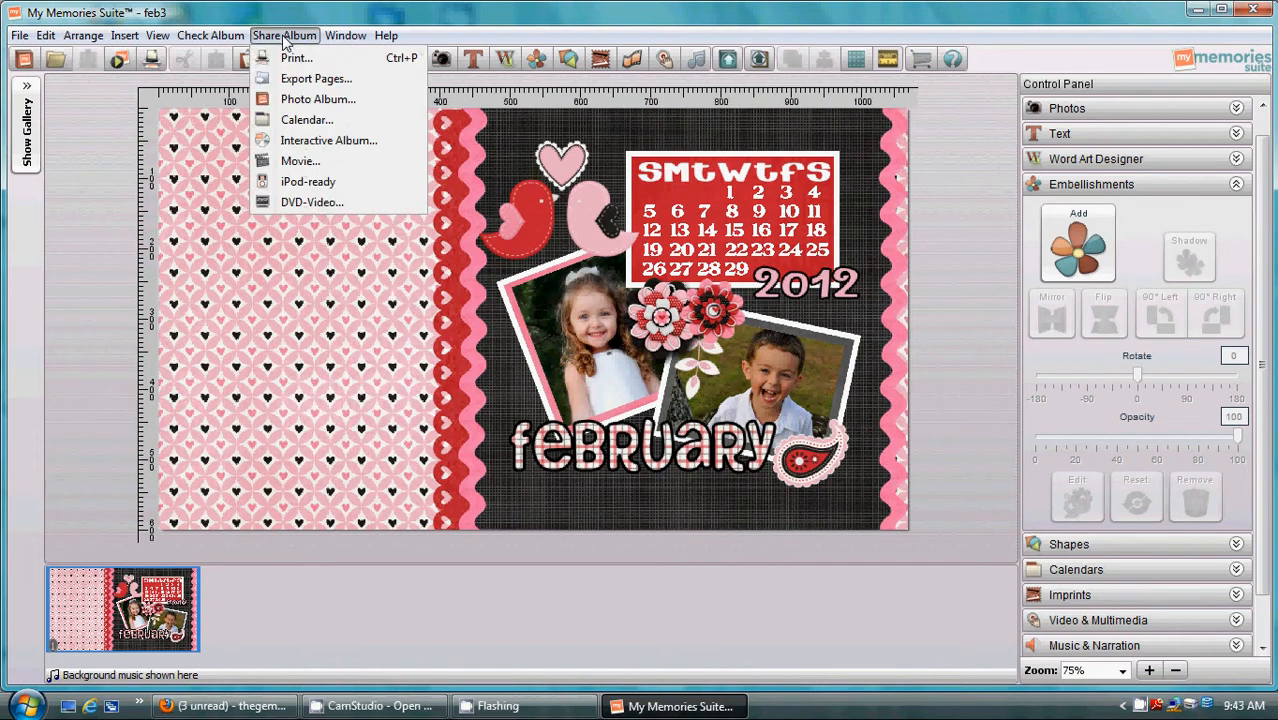
click(295, 80)
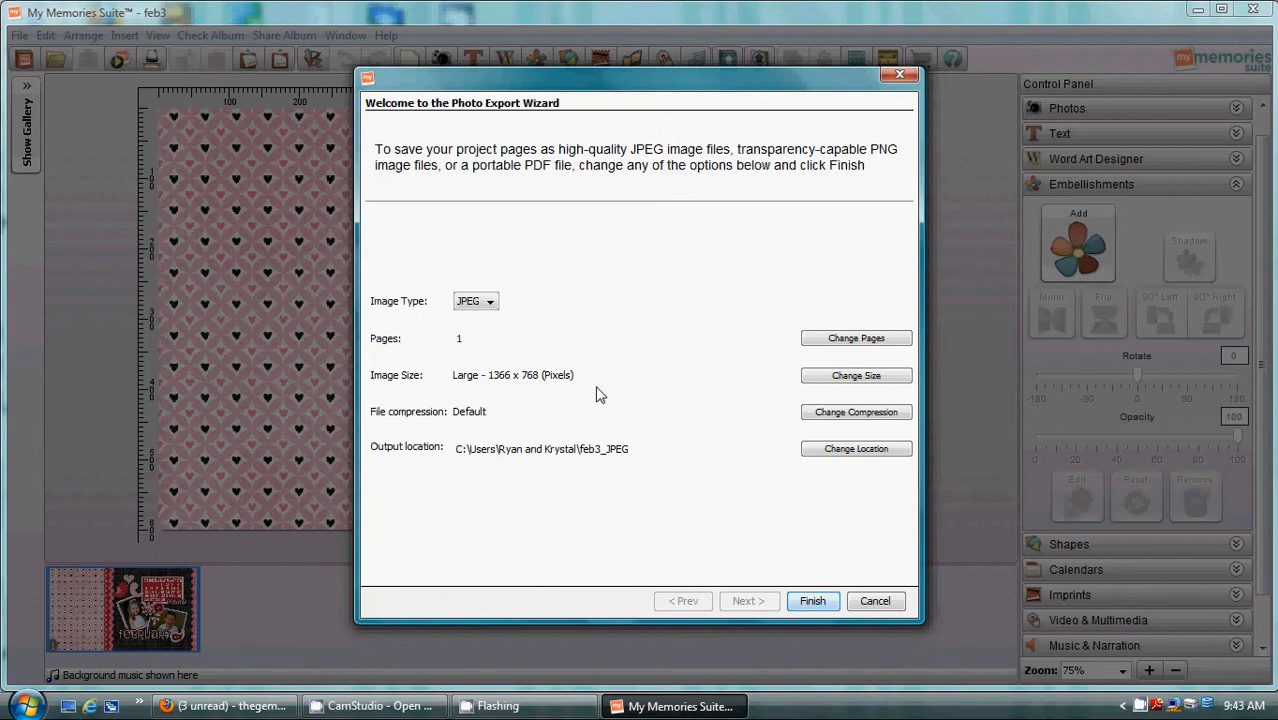
click(812, 601)
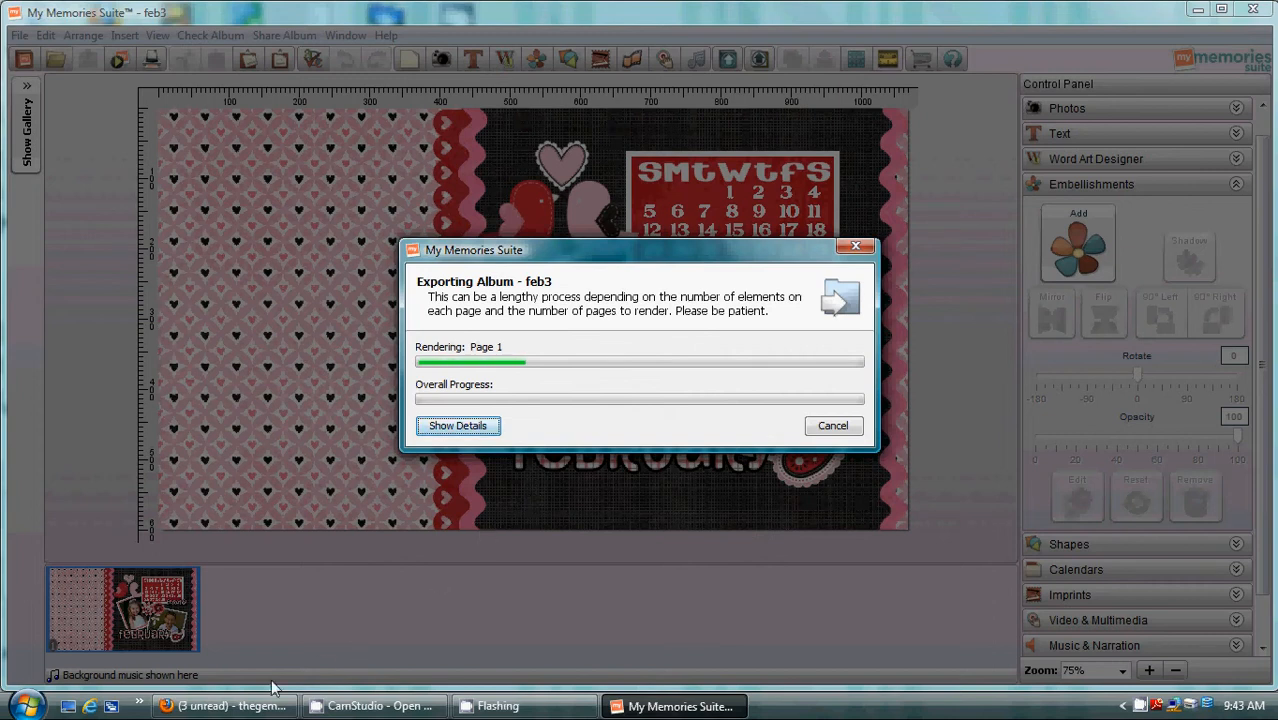
click(360, 706)
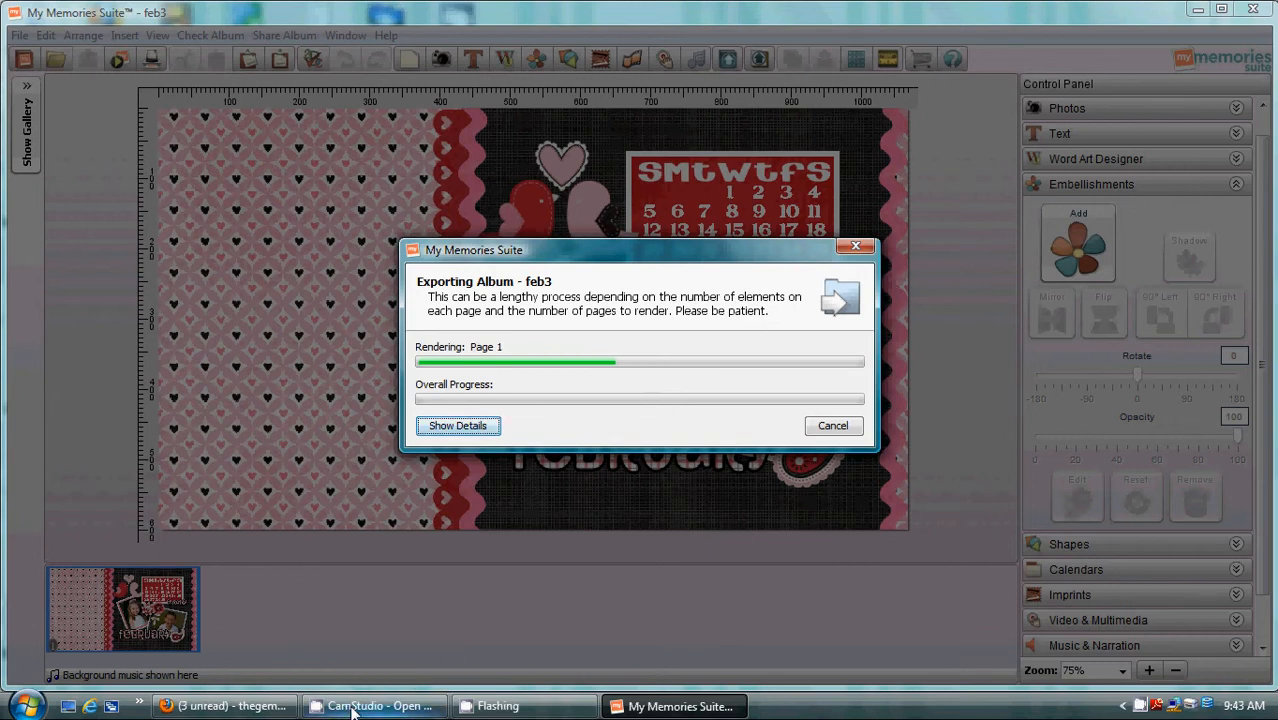
click(61, 654)
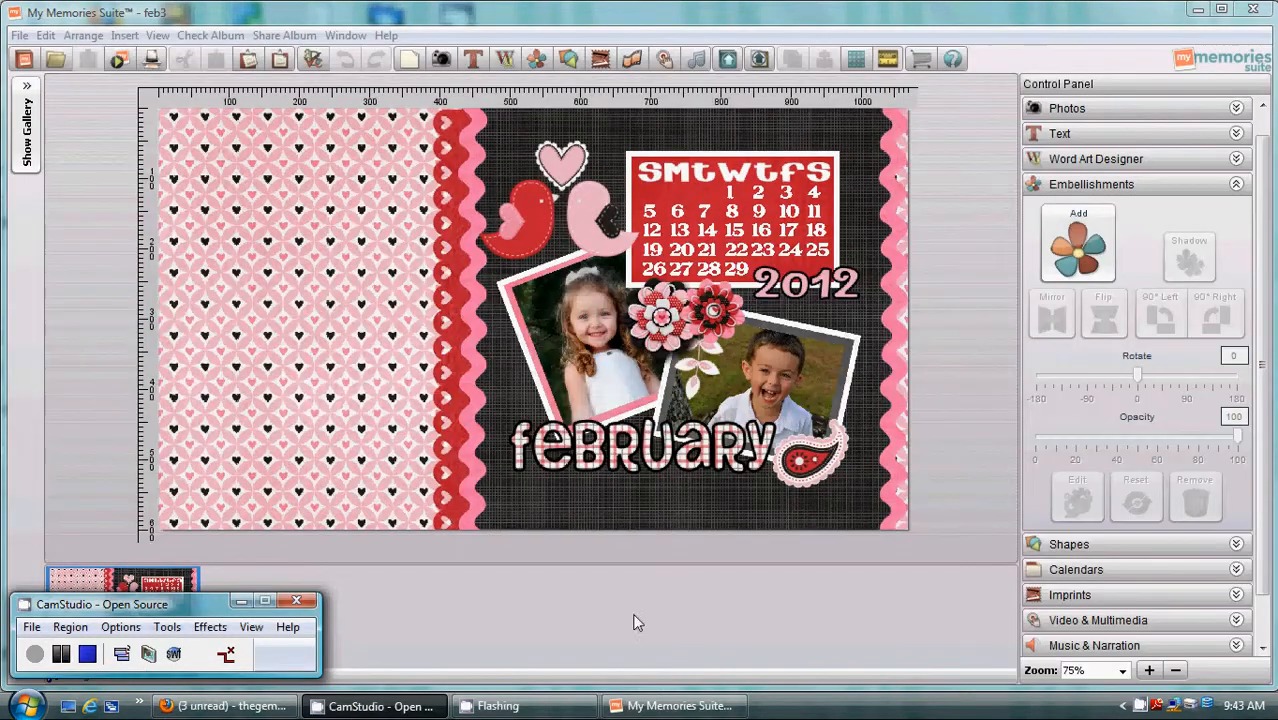
Minimize the album program, find the feb3_JPEG folder in the personal user folder and open feb3-001.jpg in Windows Live Photo Gallery.
click(1197, 10)
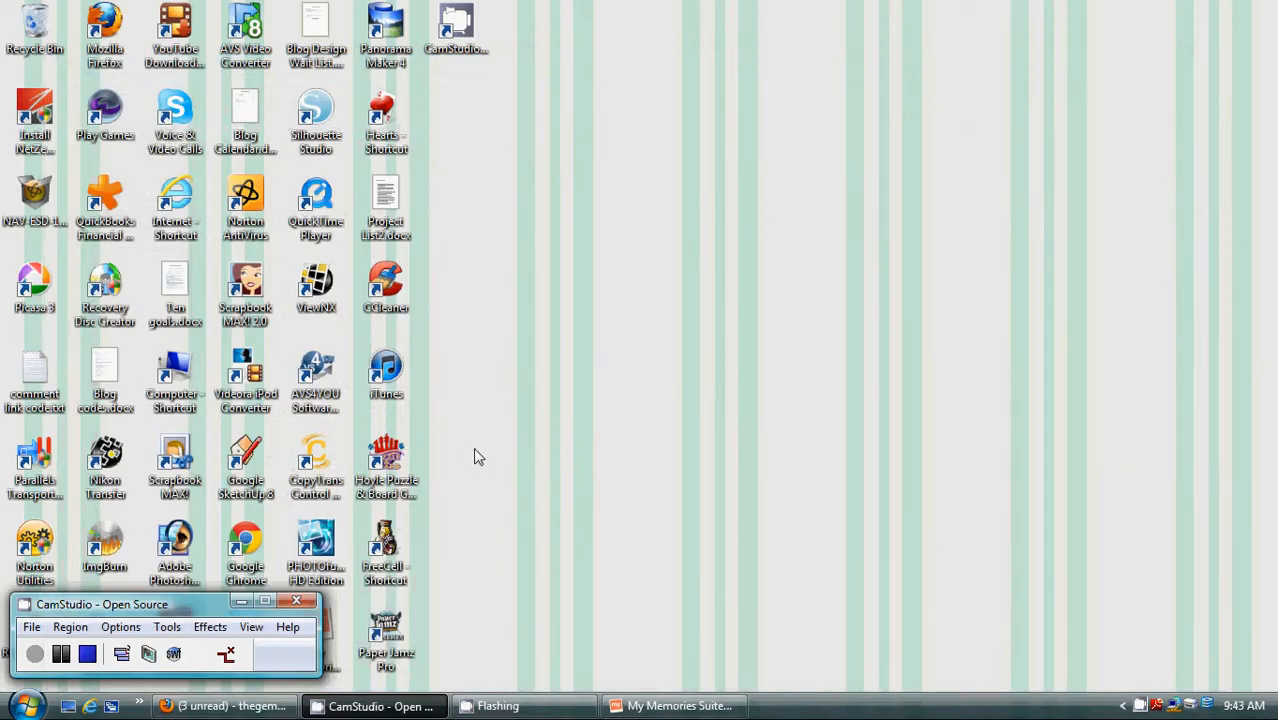
click(24, 704)
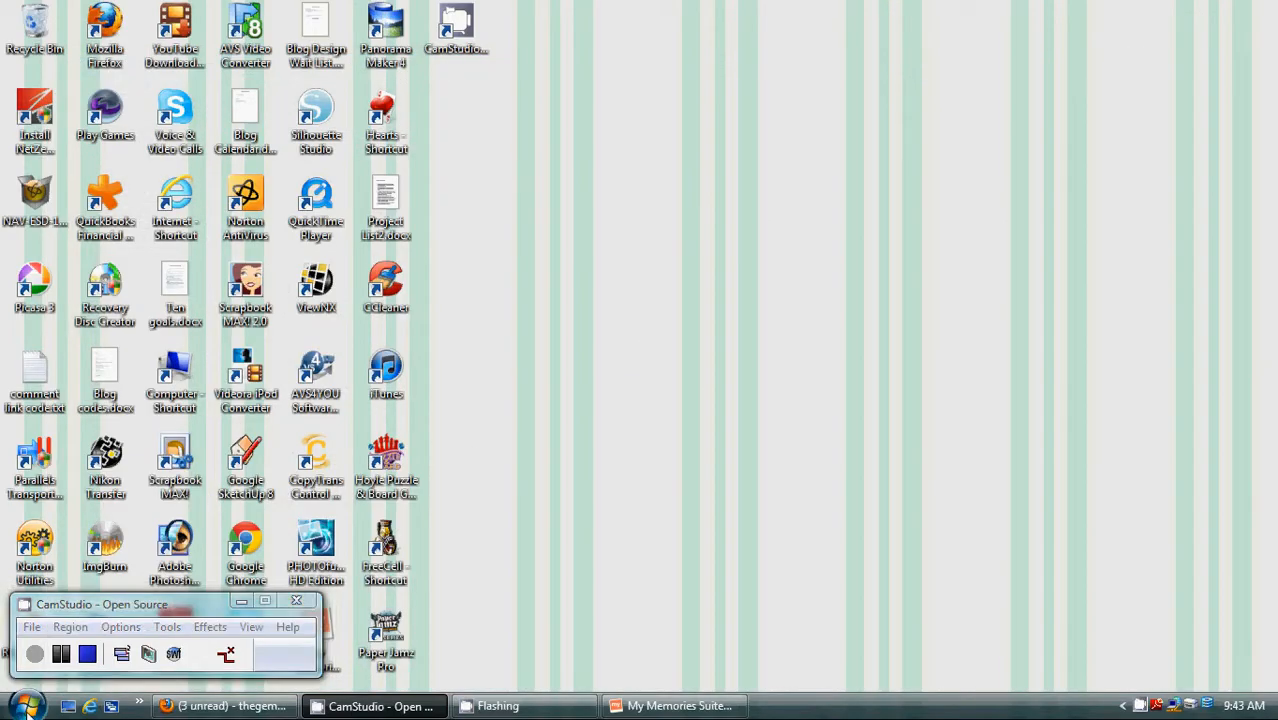
click(697, 154)
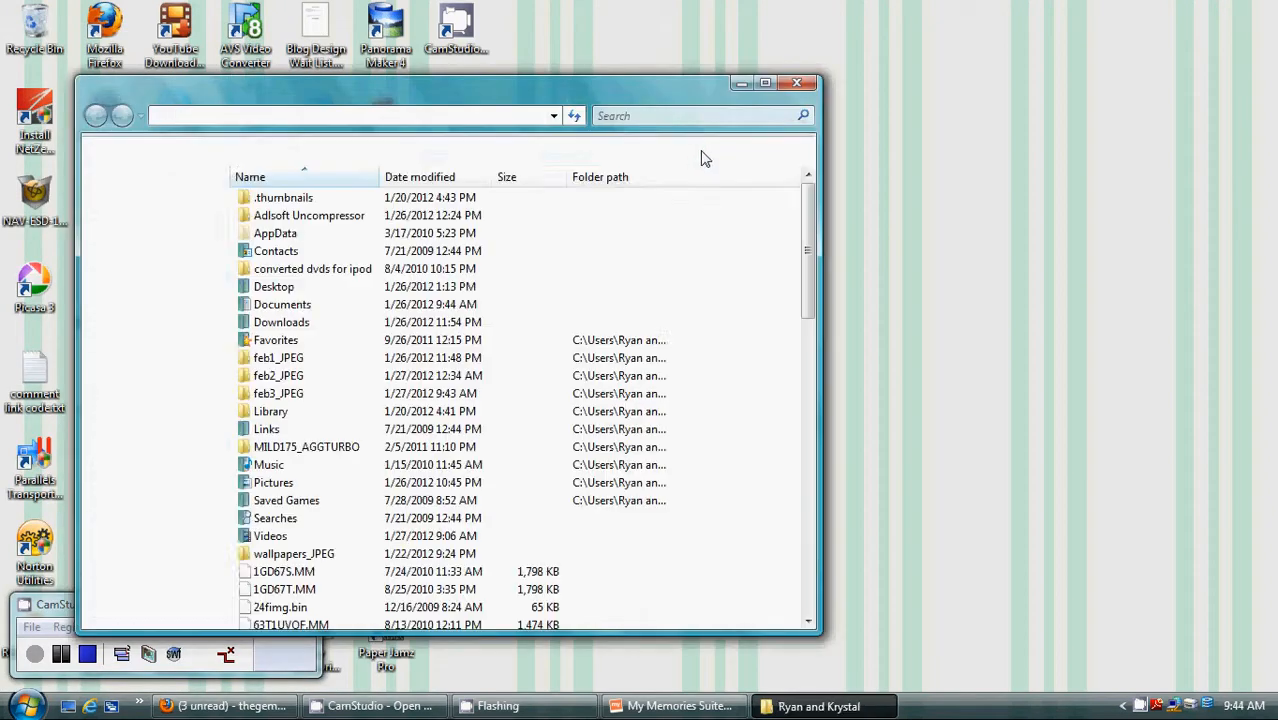
drag(804, 212, 804, 218)
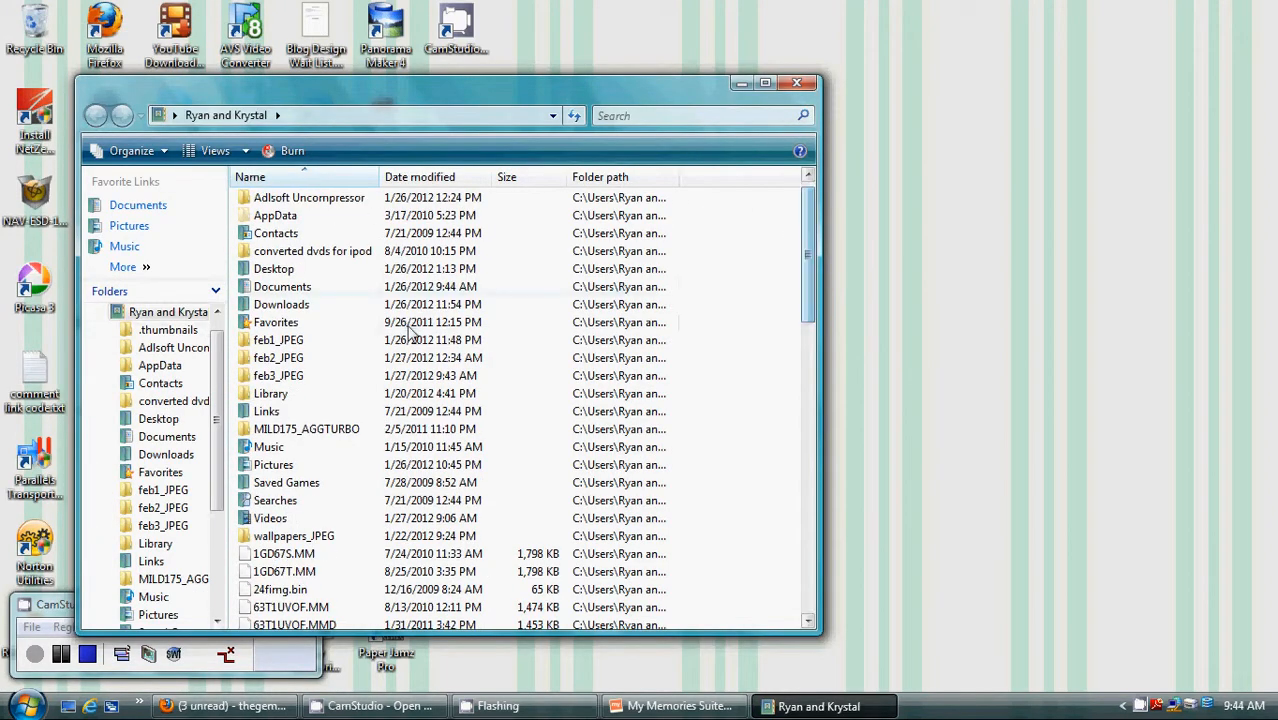
double_click(280, 376)
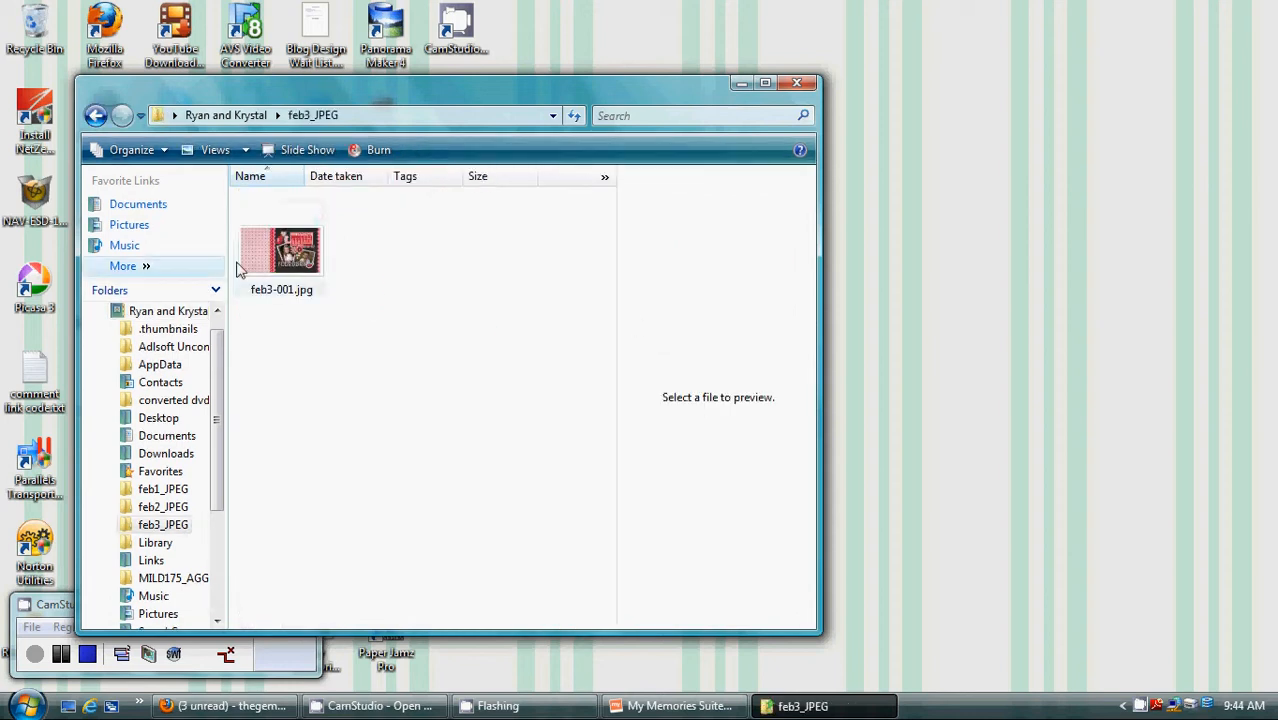
click(283, 258)
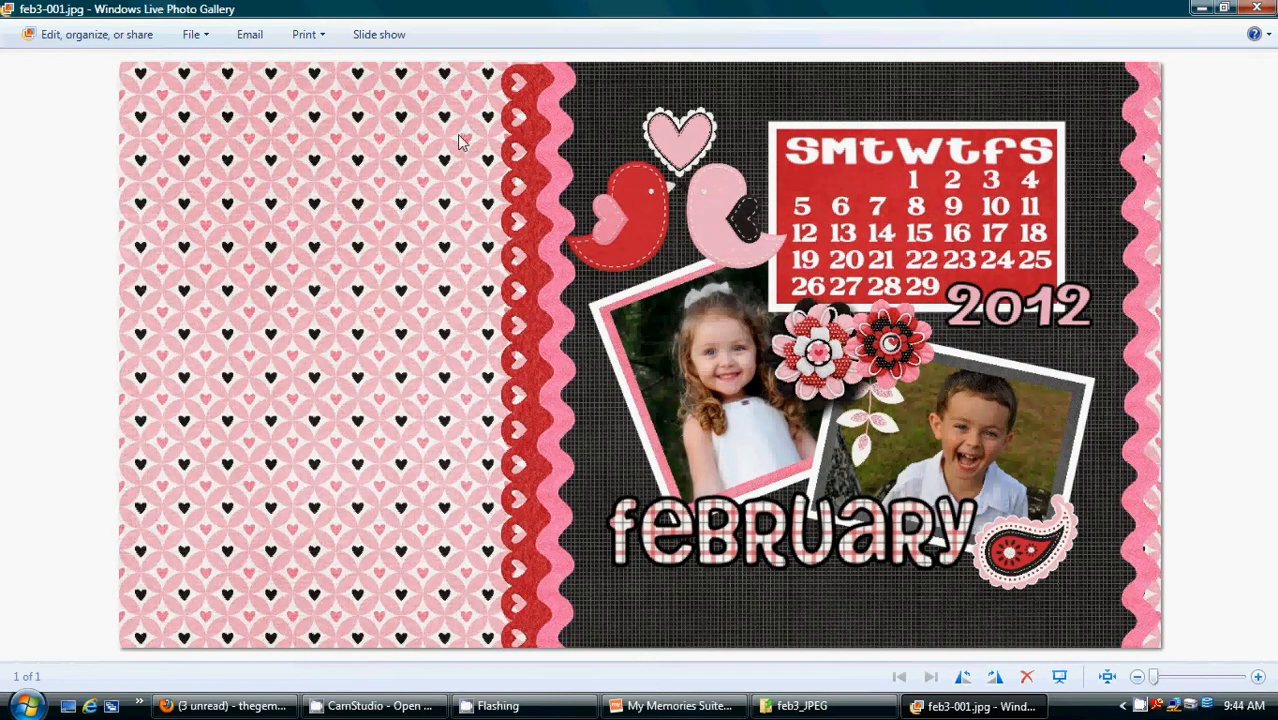
Set feb3-001.jpg as the desktop background and minimize the photo viewer and folder windows to show the desktop.
right_click(545, 232)
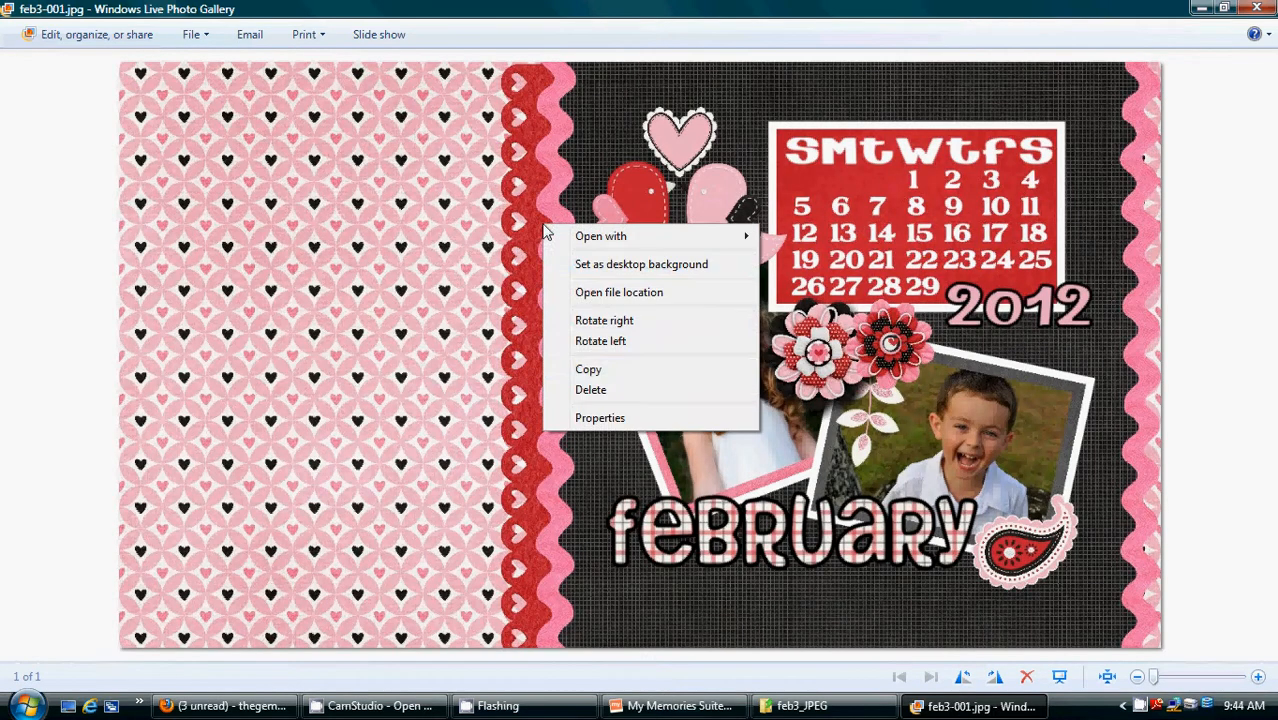
click(621, 266)
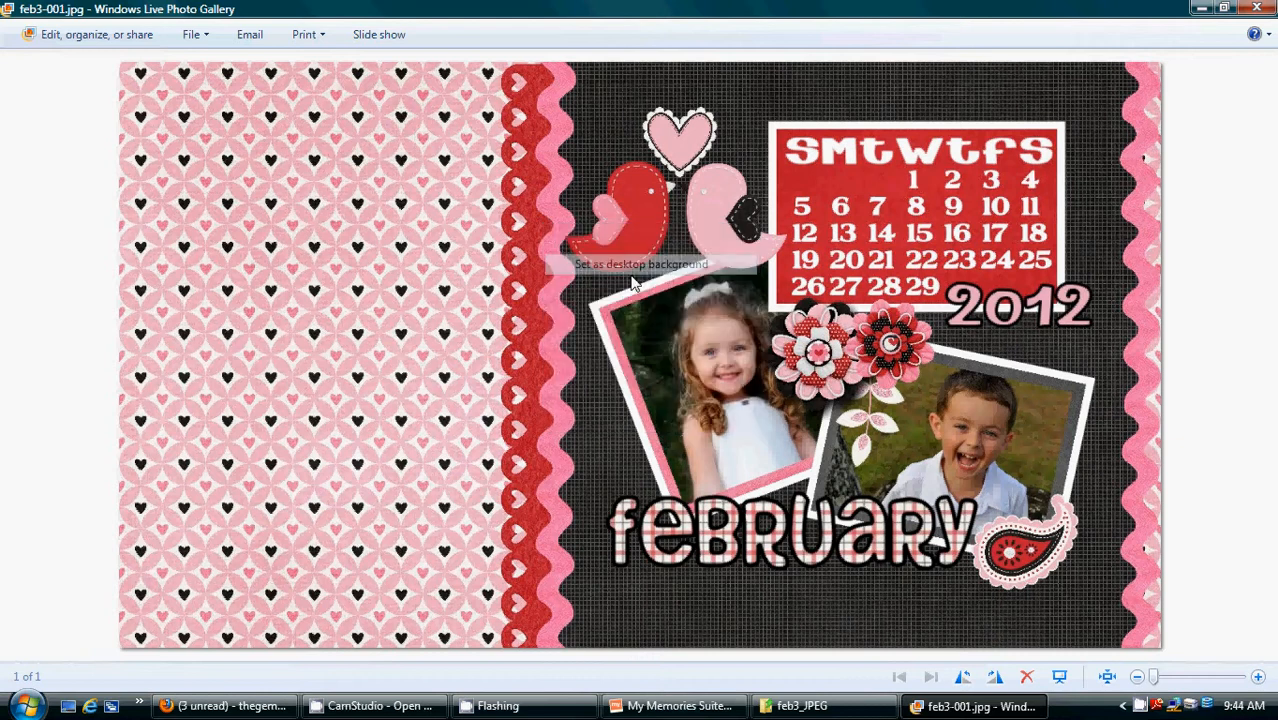
click(1201, 8)
click(746, 81)
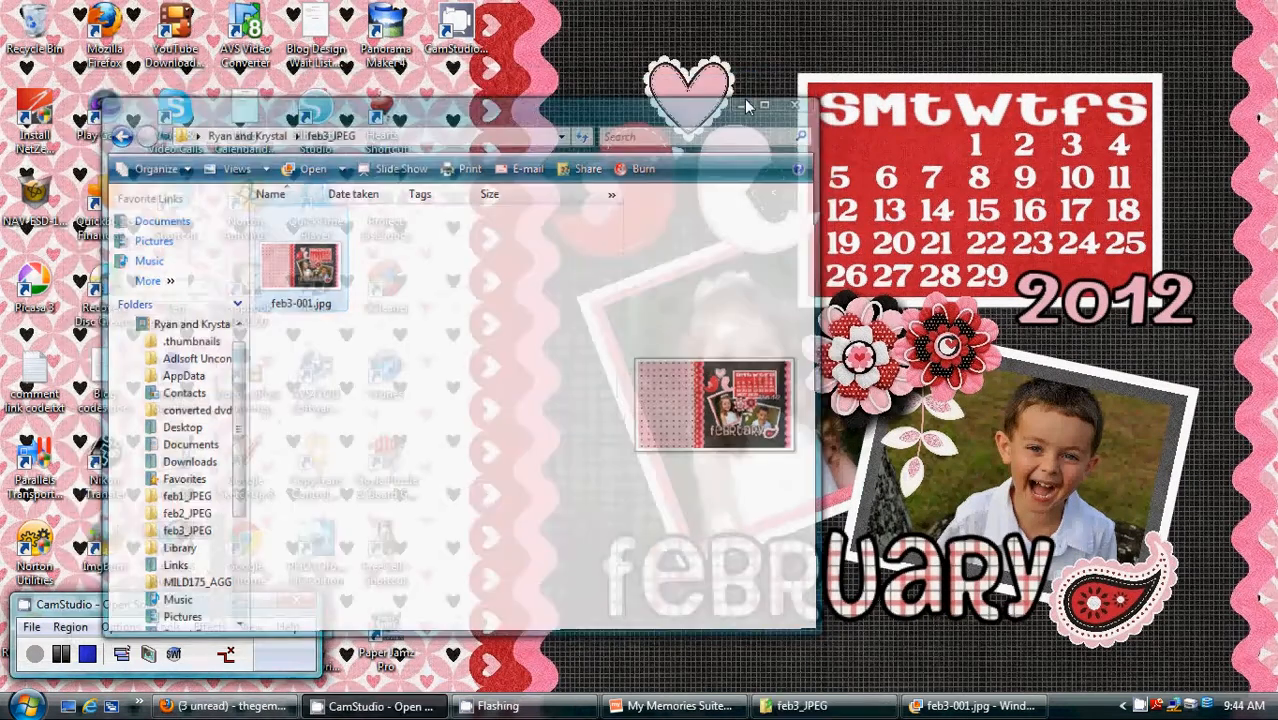